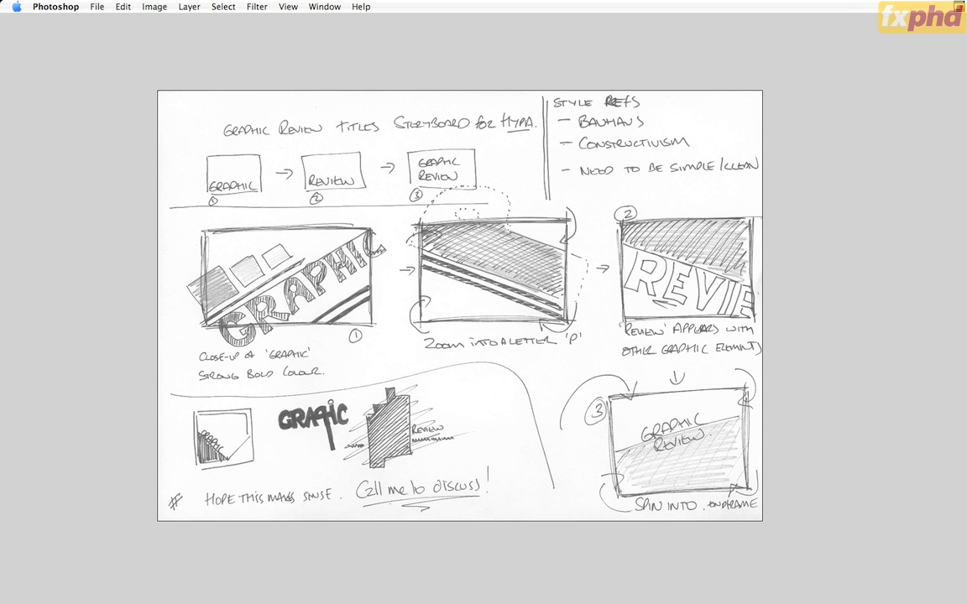
Quit Photoshop and, in Illustrator, save the swatches as an ASE library named GraphicReview_Swatches in the fxphd Classes/Class01/AI folder
{"action": "key", "text": "super+q"}
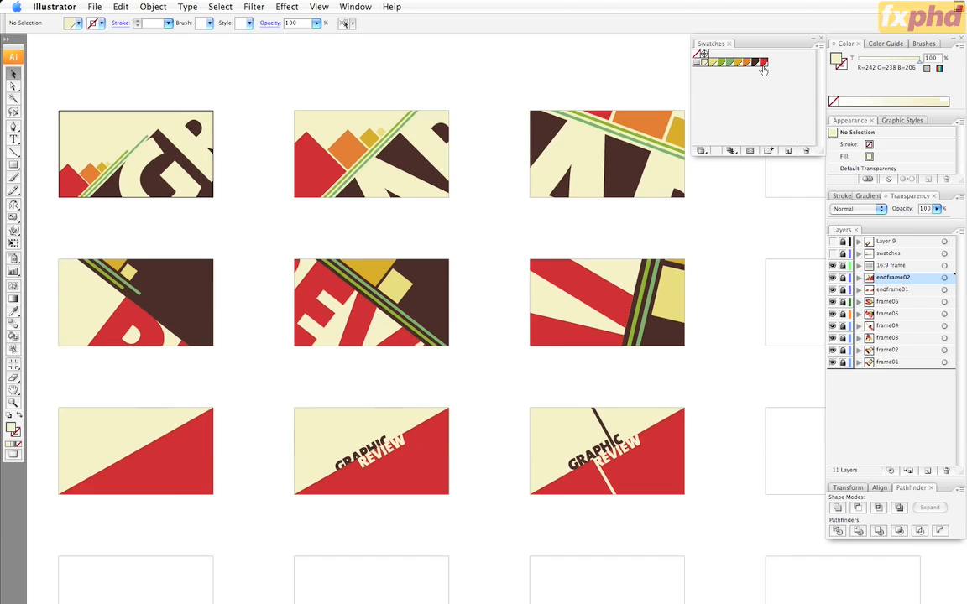
{"action": "left_click", "coordinate": [820, 44]}
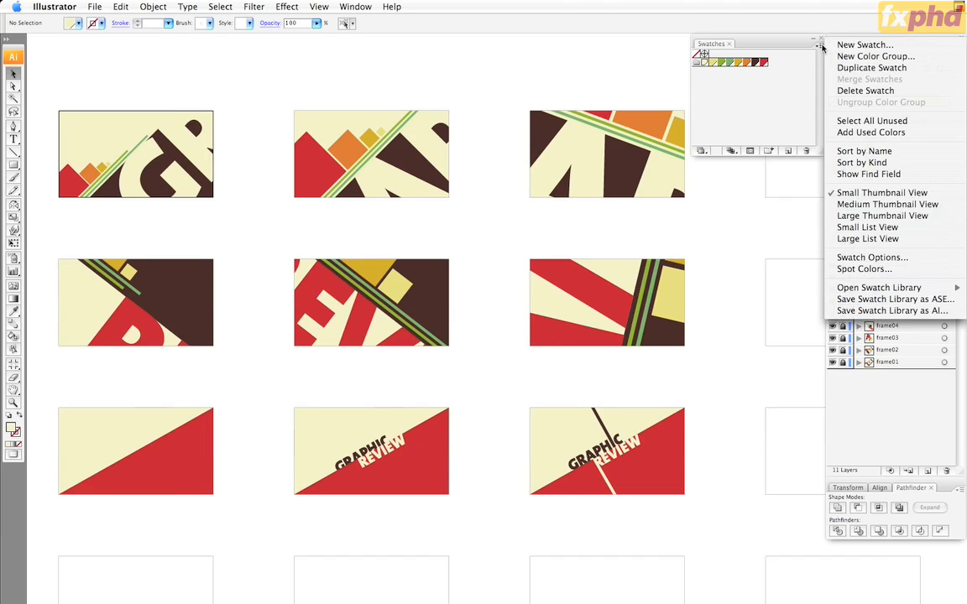
{"action": "left_click", "coordinate": [871, 300]}
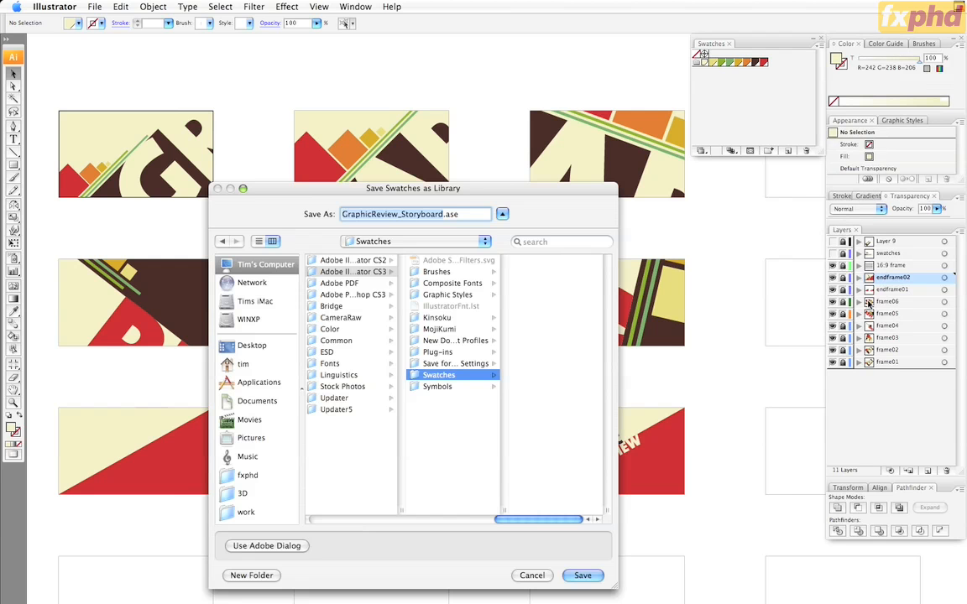
{"action": "left_click", "coordinate": [248, 474]}
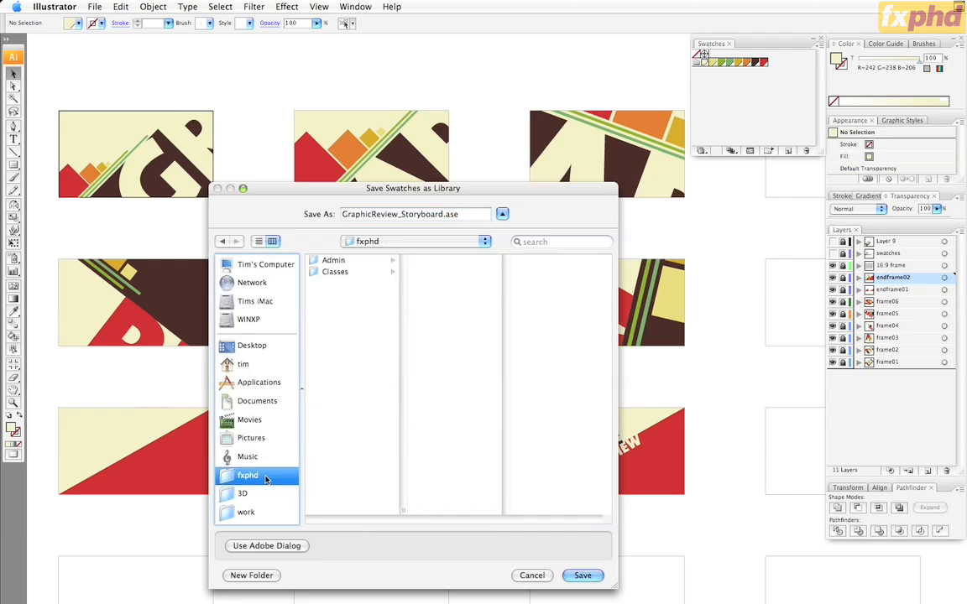
{"action": "left_click", "coordinate": [334, 271]}
{"action": "left_click", "coordinate": [440, 261]}
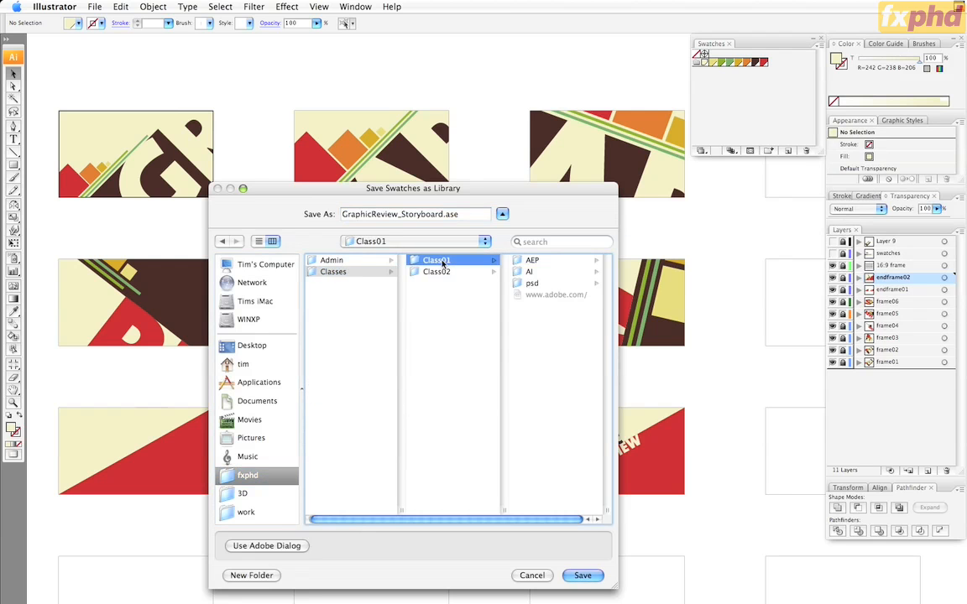
{"action": "left_click", "coordinate": [529, 271]}
{"action": "left_click_drag", "start_coordinate": [443, 216], "coordinate": [403, 217]}
{"action": "type", "text": "watche"}
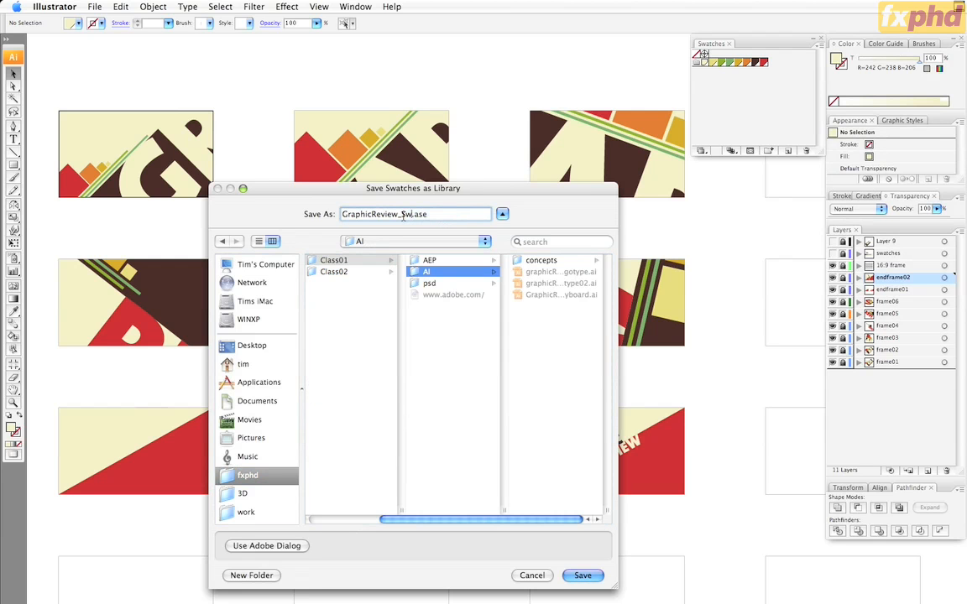
{"action": "type", "text": "s"}
{"action": "left_click", "coordinate": [582, 576]}
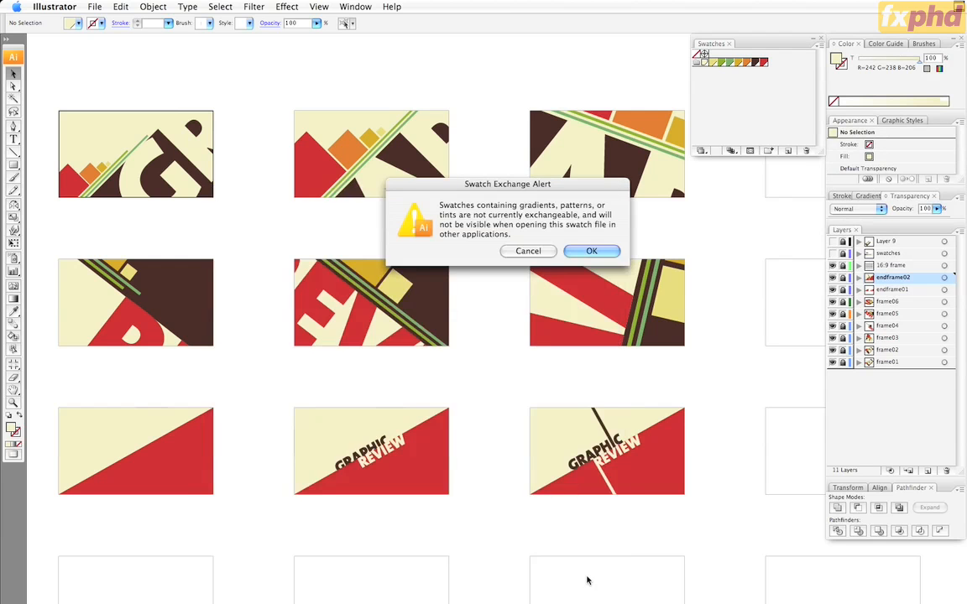
{"action": "left_click", "coordinate": [593, 251]}
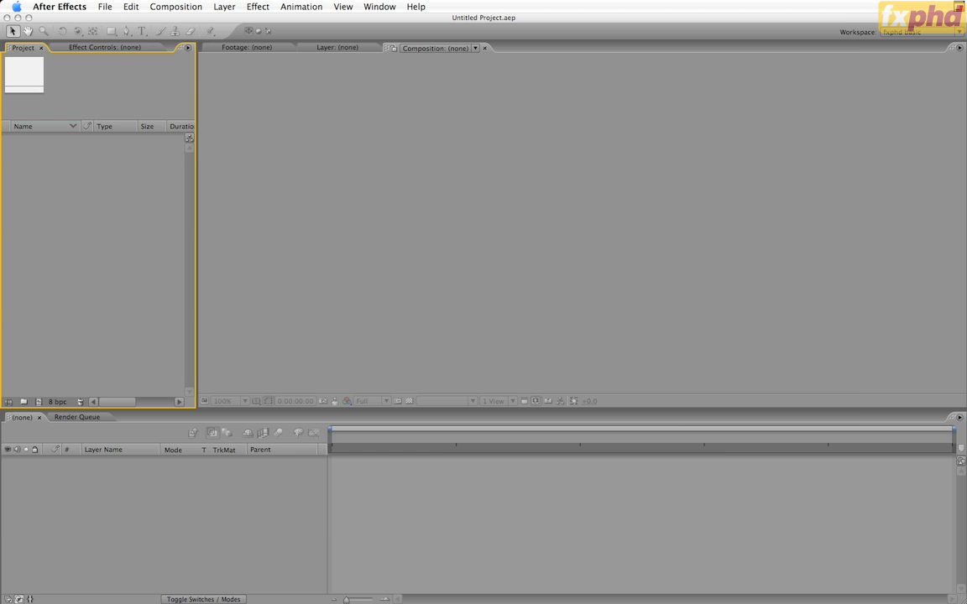
View the Additional Scripts for After Effects CS3 download page in Firefox and return to After Effects
{"action": "key", "text": "super+Tab"}
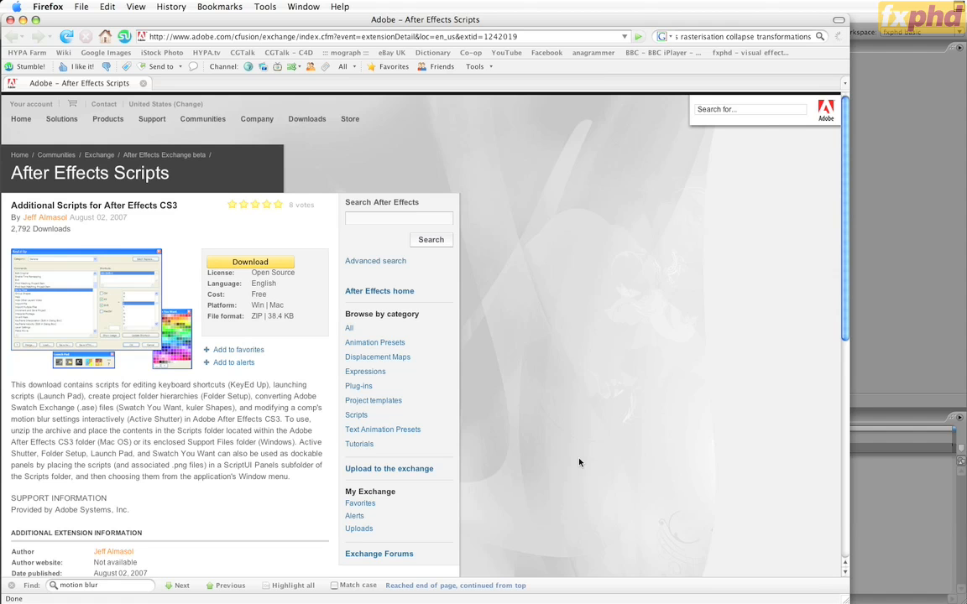
{"action": "left_click", "coordinate": [874, 552]}
{"action": "left_click", "coordinate": [303, 219]}
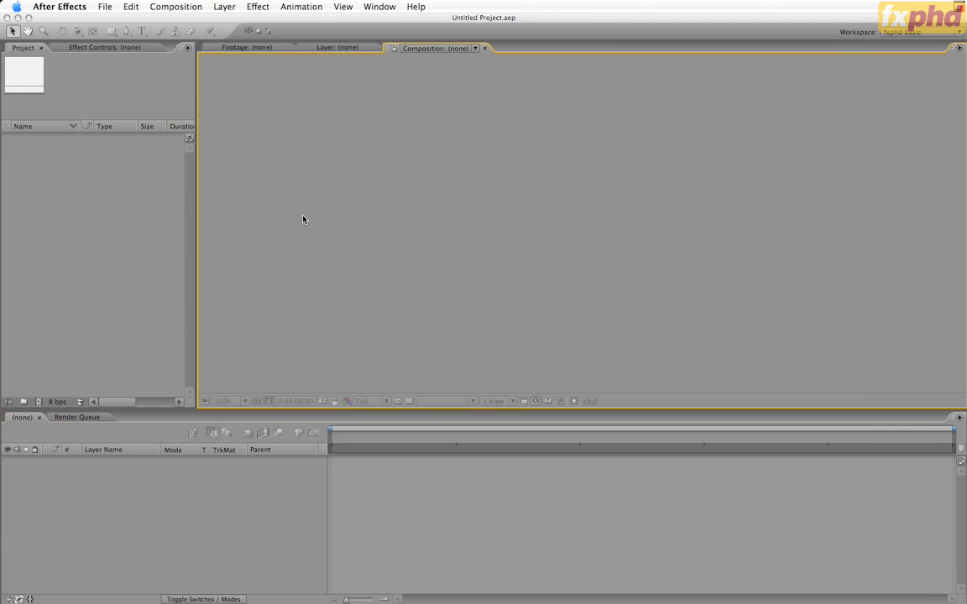
Open the Swatch You Want script panel and load the GraphicReview swatches ASE file from the AI folder
{"action": "left_click", "coordinate": [379, 7]}
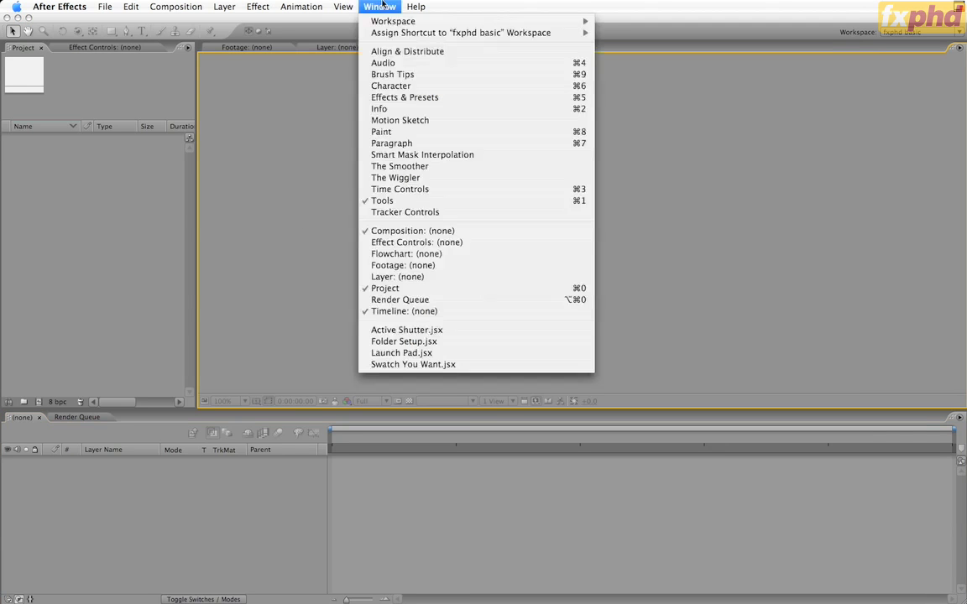
{"action": "left_click", "coordinate": [442, 366]}
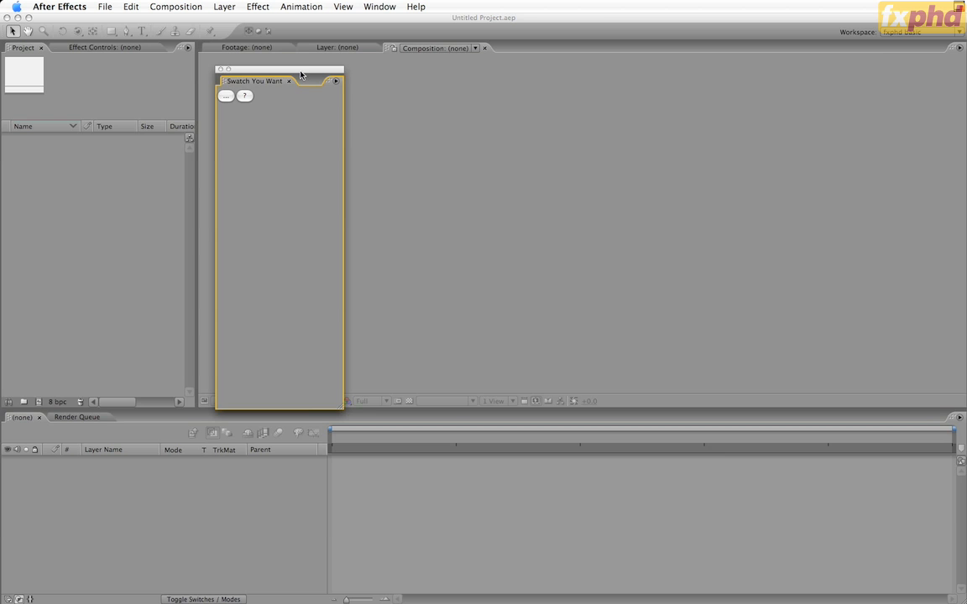
{"action": "left_click_drag", "start_coordinate": [301, 75], "coordinate": [333, 61]}
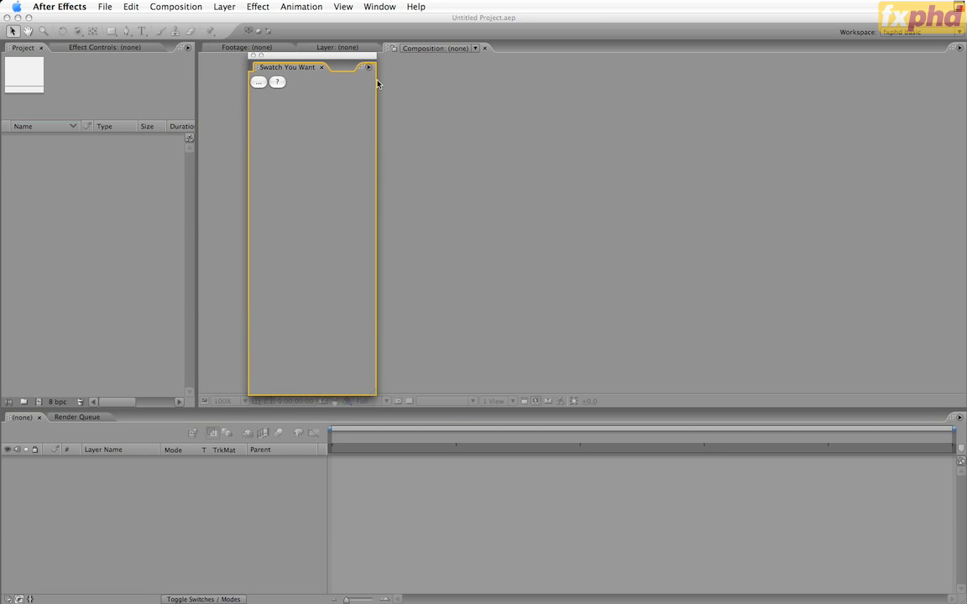
{"action": "left_click", "coordinate": [258, 83]}
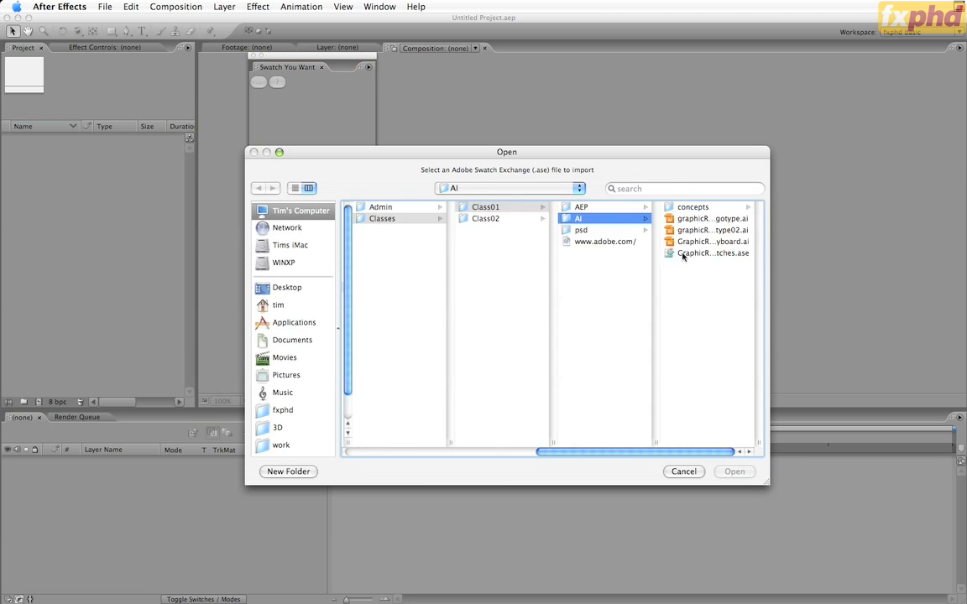
{"action": "left_click", "coordinate": [683, 253]}
{"action": "left_click", "coordinate": [732, 472]}
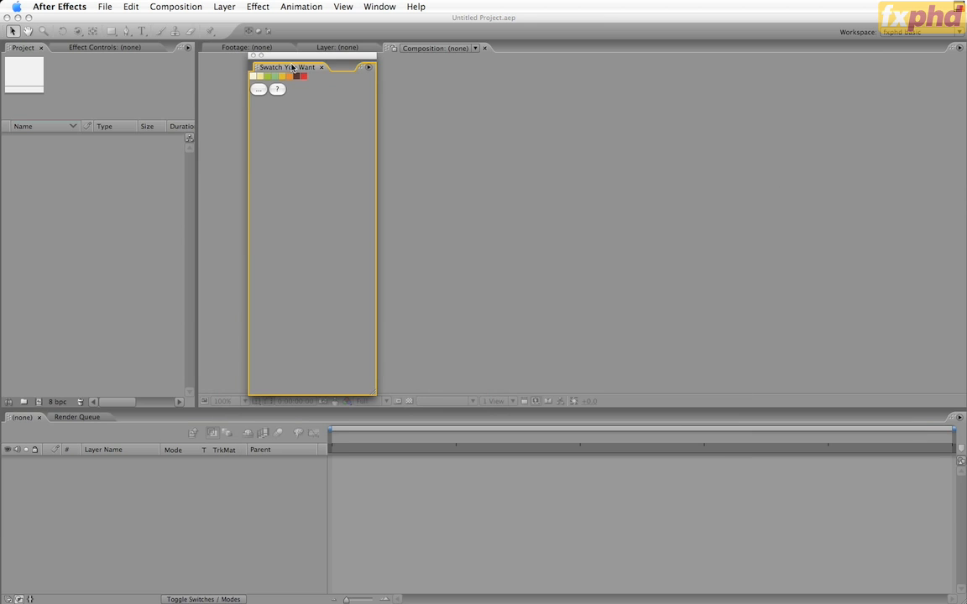
Dock the Swatch You Want panel between the Project and Composition panels and narrow it
{"action": "left_click_drag", "start_coordinate": [261, 56], "coordinate": [202, 93]}
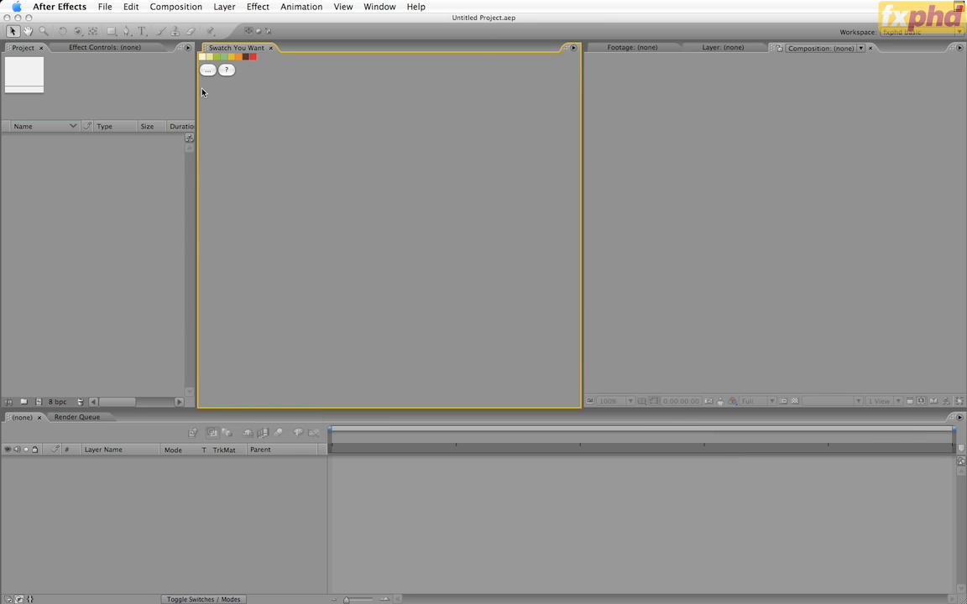
{"action": "left_click_drag", "start_coordinate": [583, 159], "coordinate": [318, 159]}
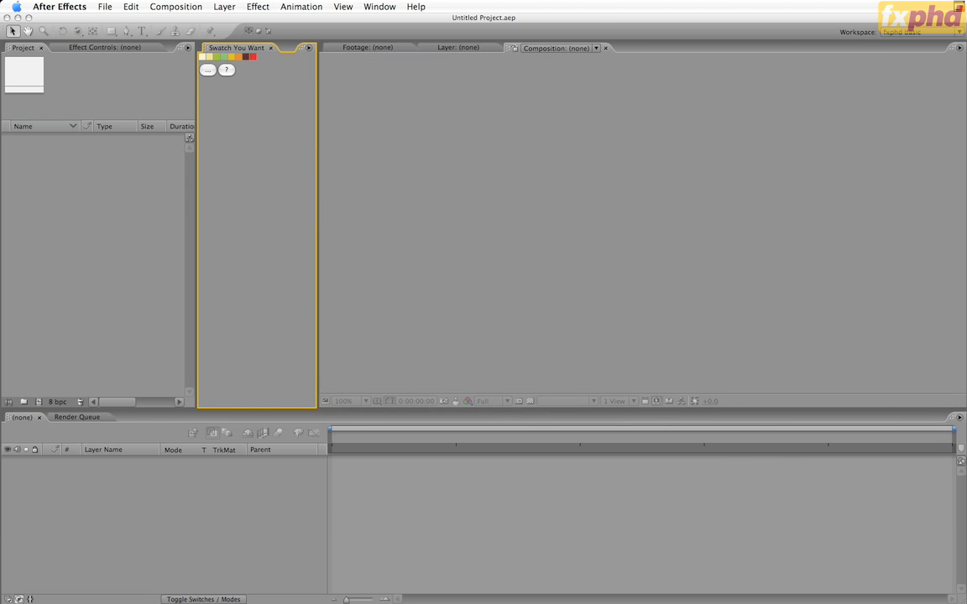
Create two project folders named *Comps and ai
{"action": "left_click", "coordinate": [154, 344]}
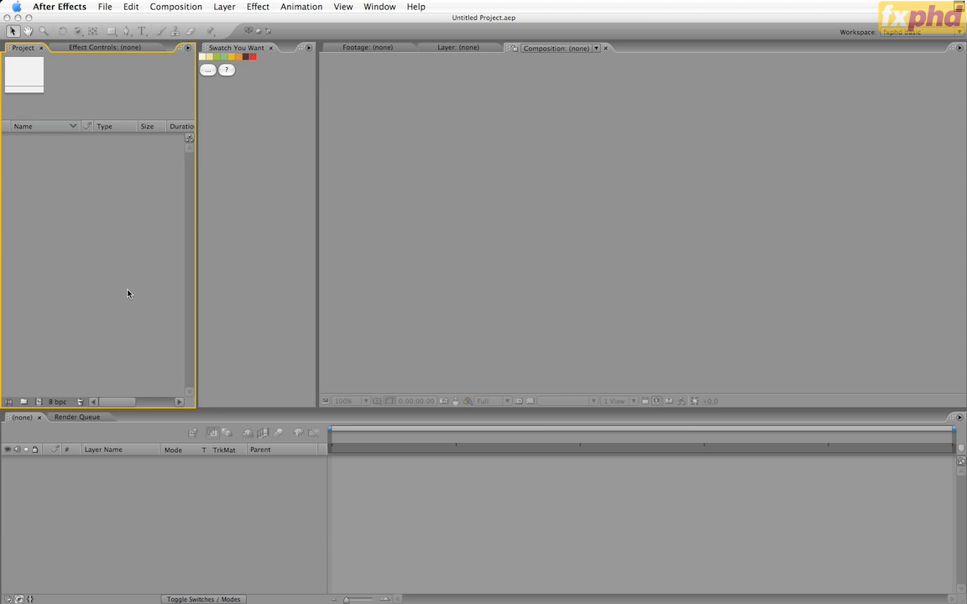
{"action": "key", "text": "super+alt+shift+n"}
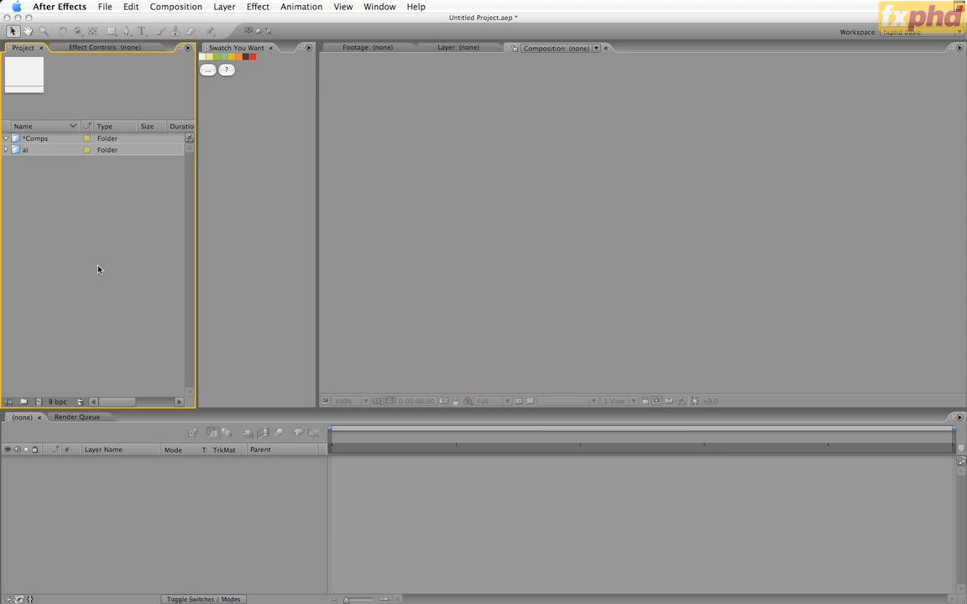
Create a composition named GraphicReview_Main in the *Comps folder with the PAL D1/DV Widescreen Square Pixel preset
{"action": "left_click", "coordinate": [16, 140]}
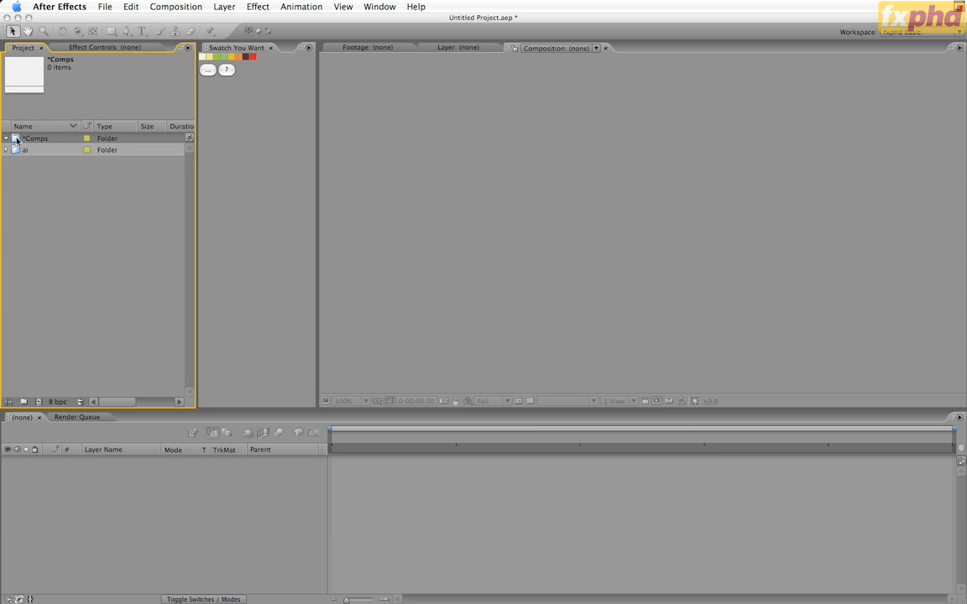
{"action": "key", "text": "super+n"}
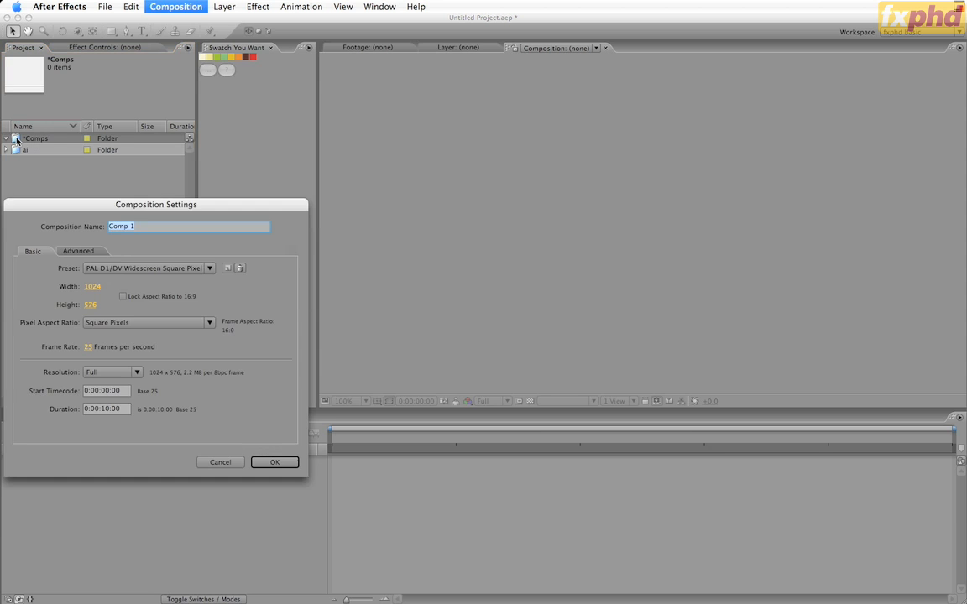
{"action": "left_click_drag", "start_coordinate": [94, 211], "coordinate": [367, 133]}
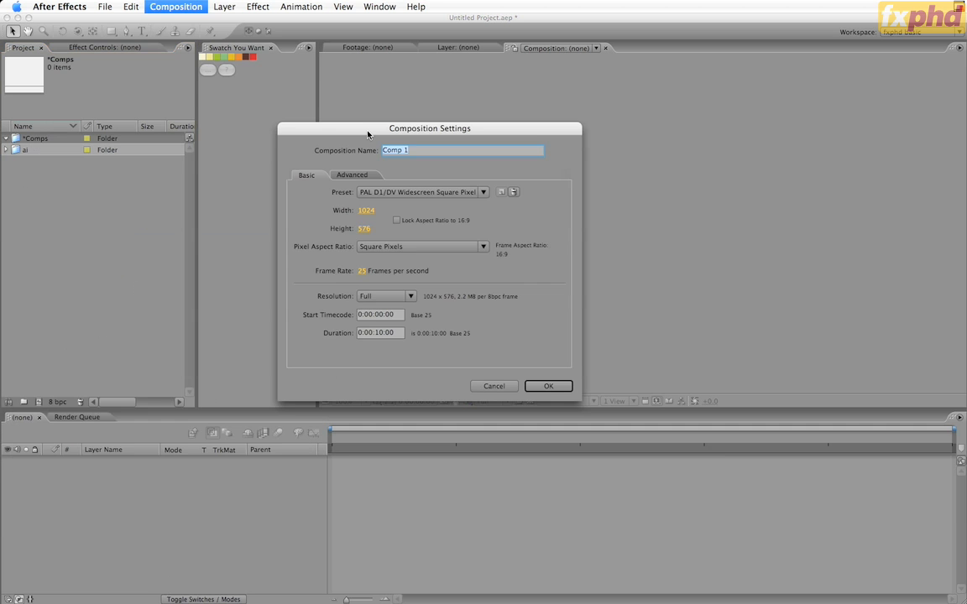
{"action": "type", "text": "GraphicReview"}
{"action": "type", "text": "_Main"}
{"action": "left_click", "coordinate": [420, 192]}
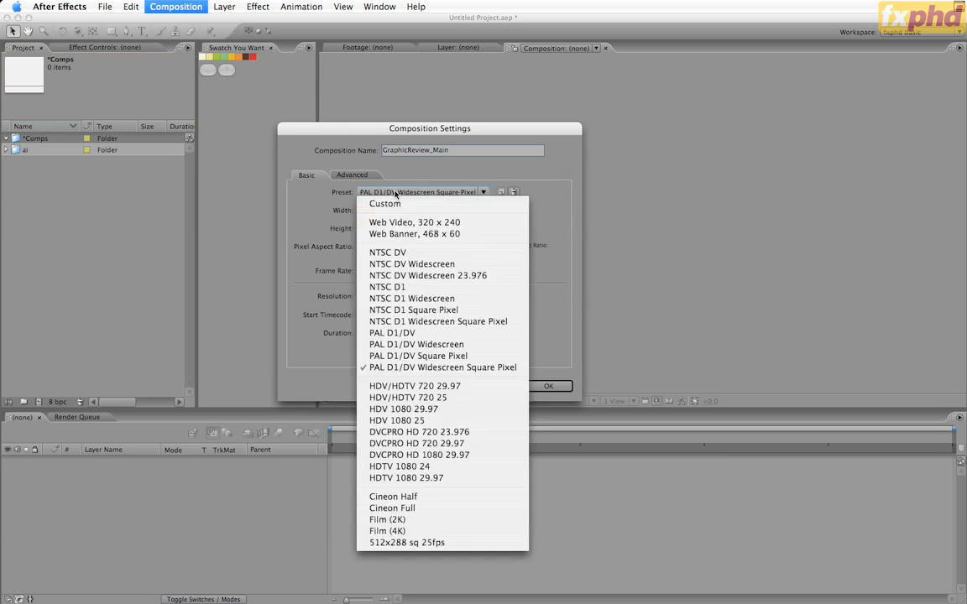
{"action": "left_click", "coordinate": [401, 369]}
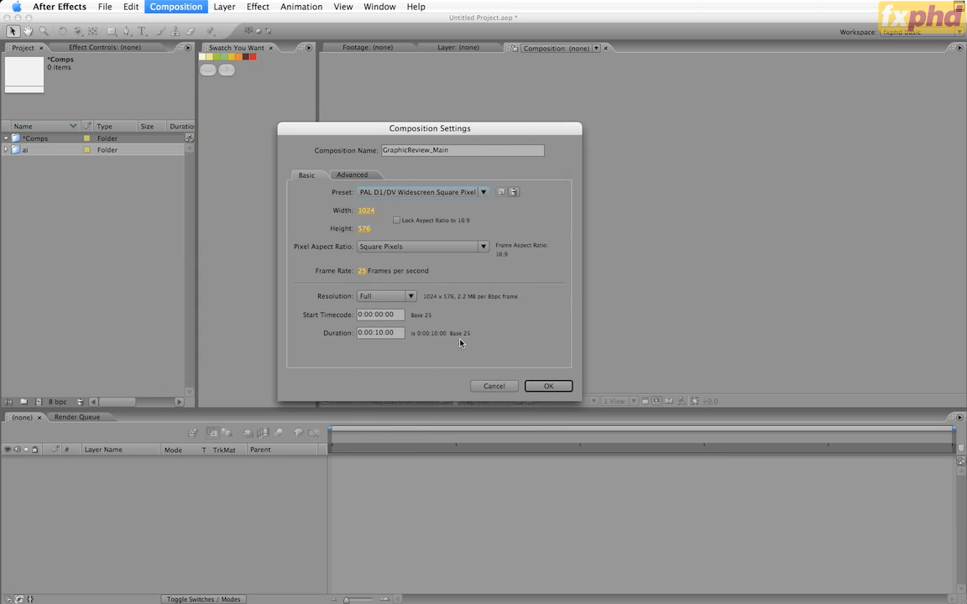
{"action": "left_click", "coordinate": [550, 388]}
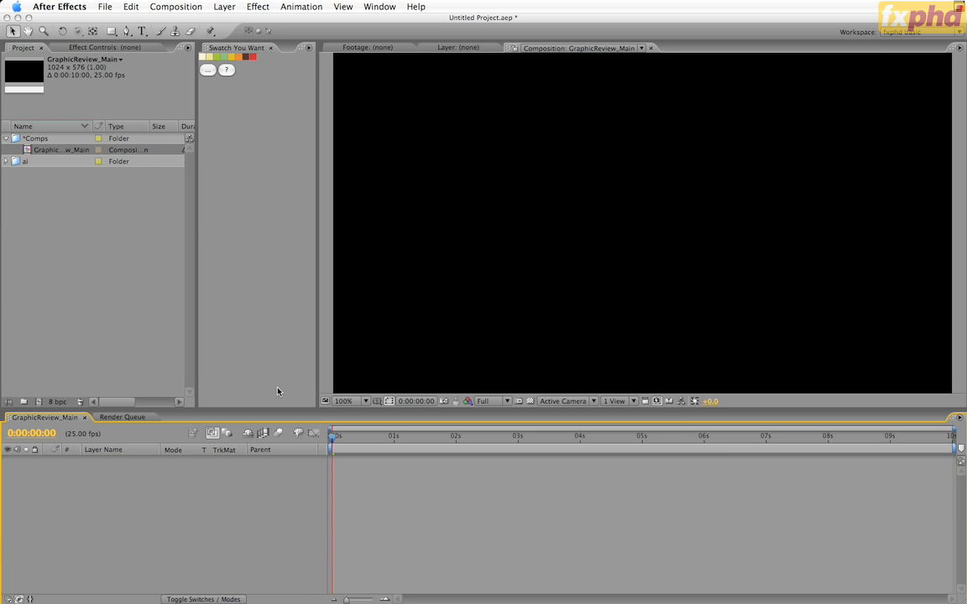
Add a 200 by 200 pixel solid coloured with the red sampled from the loaded swatches
{"action": "key", "text": "super+y"}
{"action": "key", "text": "Tab"}
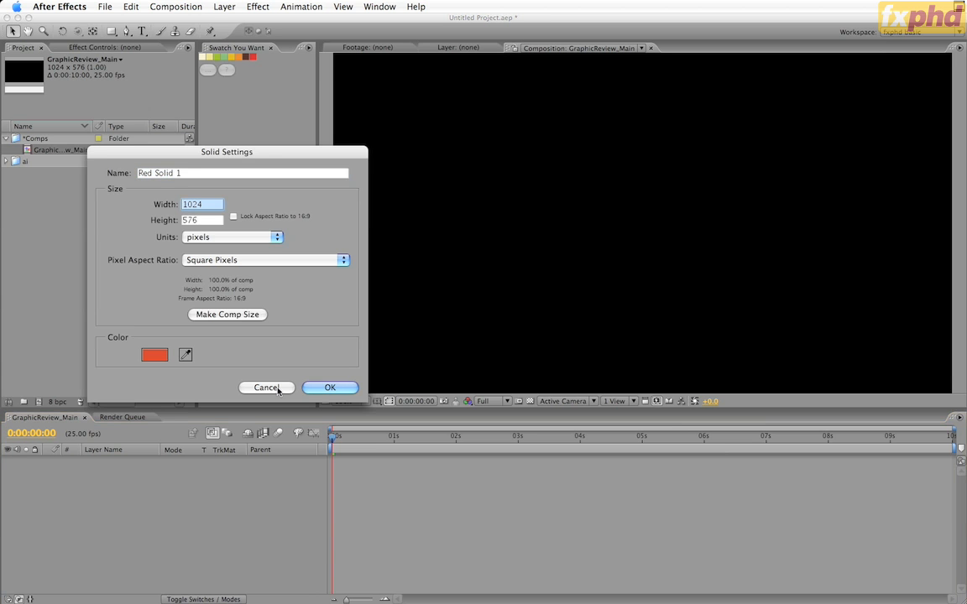
{"action": "type", "text": "200"}
{"action": "key", "text": "Tab"}
{"action": "type", "text": "200"}
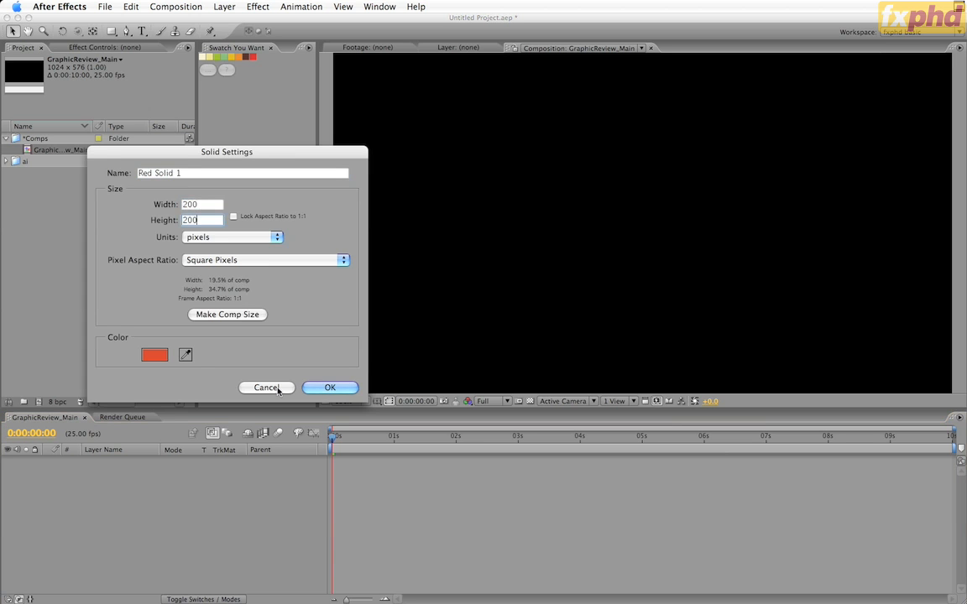
{"action": "left_click", "coordinate": [185, 355]}
{"action": "left_click", "coordinate": [254, 57]}
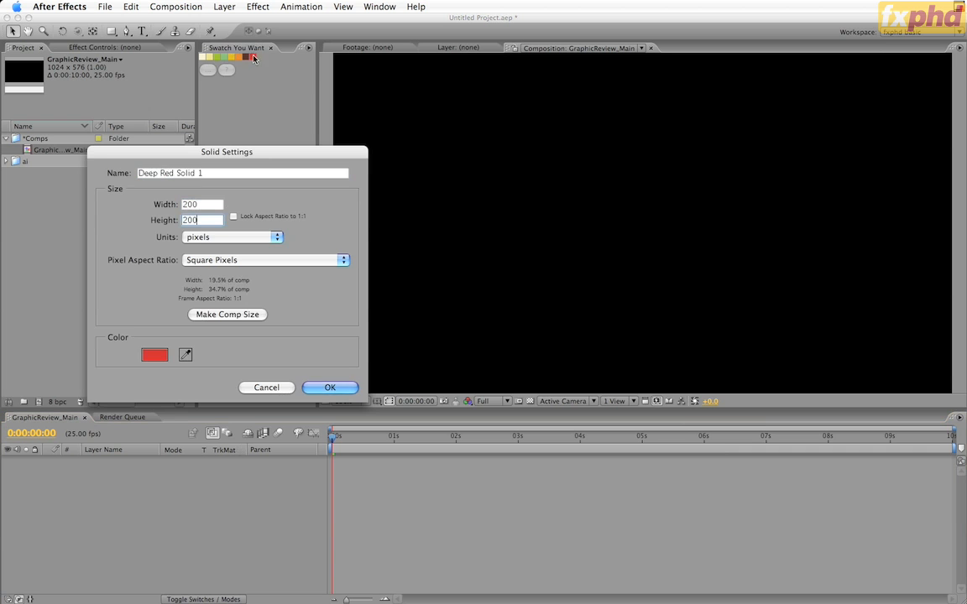
{"action": "left_click", "coordinate": [330, 388]}
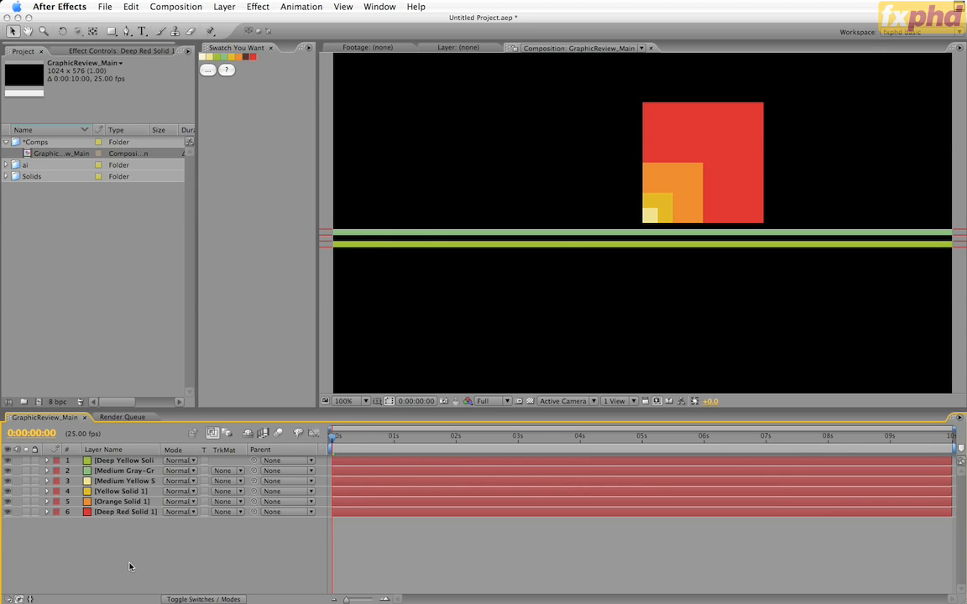
Add a comp-sized background solid coloured with the pale cream sampled from the loaded swatches
{"action": "key", "text": "super+y"}
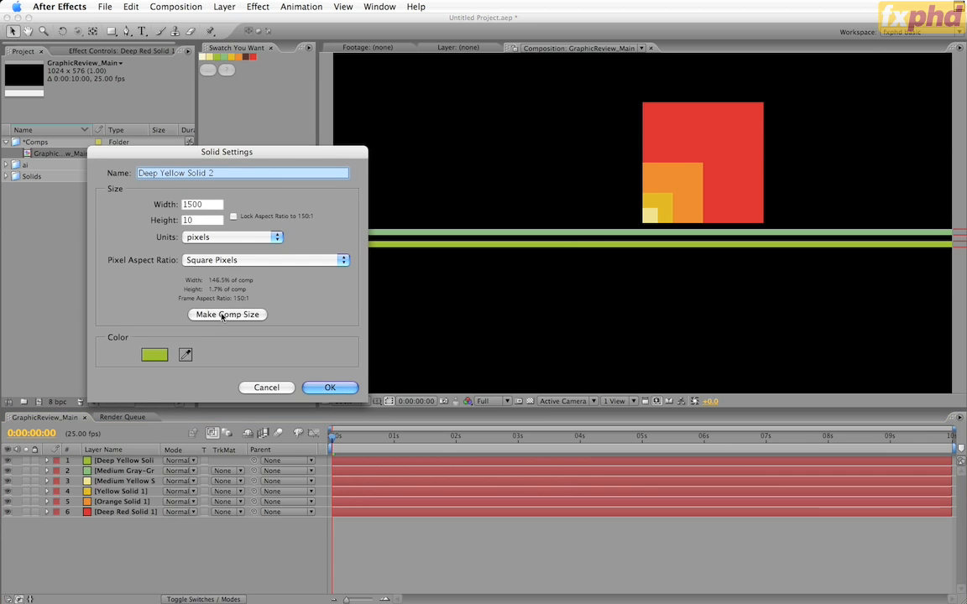
{"action": "left_click", "coordinate": [222, 315]}
{"action": "left_click", "coordinate": [185, 355]}
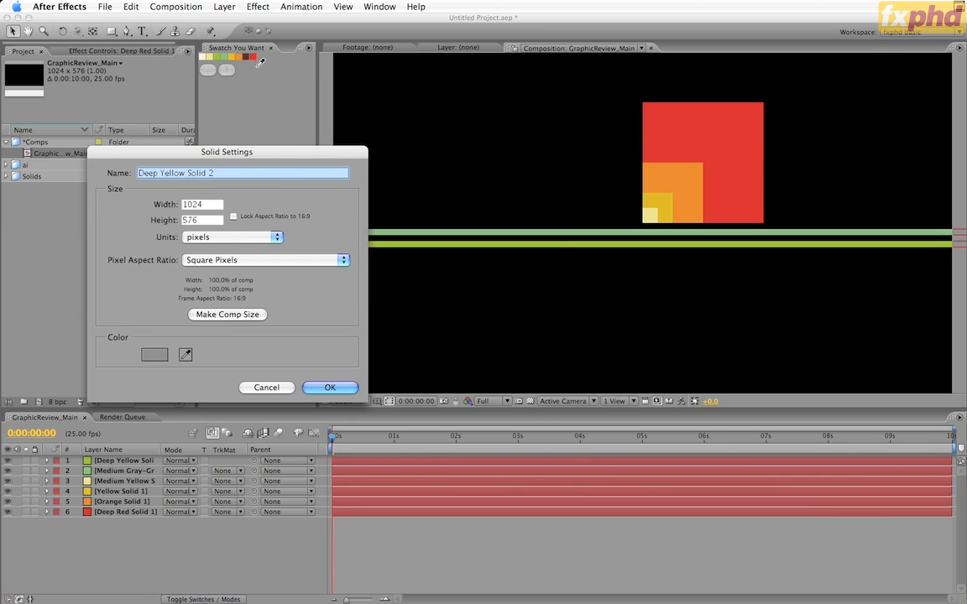
{"action": "left_click", "coordinate": [203, 57]}
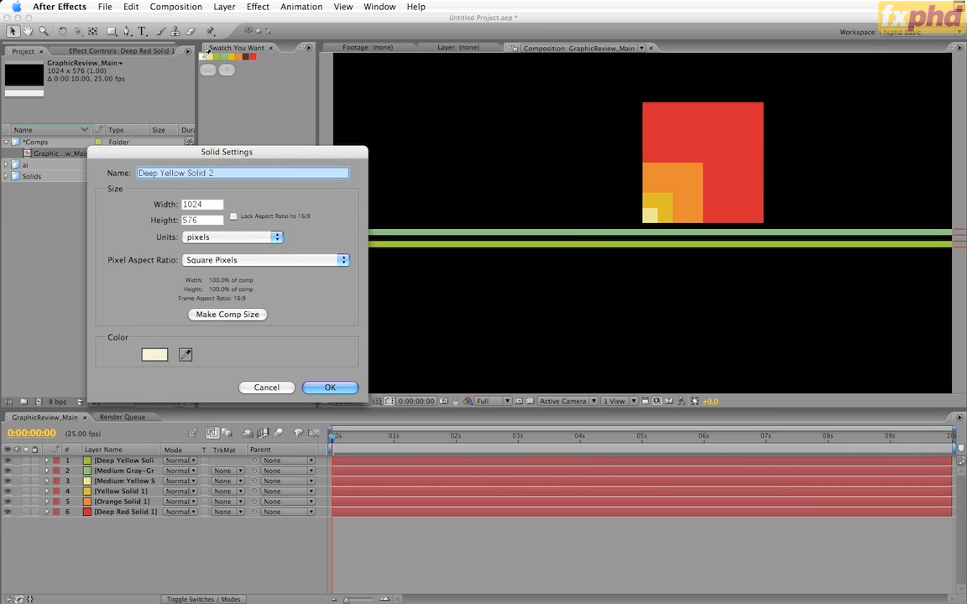
{"action": "left_click", "coordinate": [330, 388]}
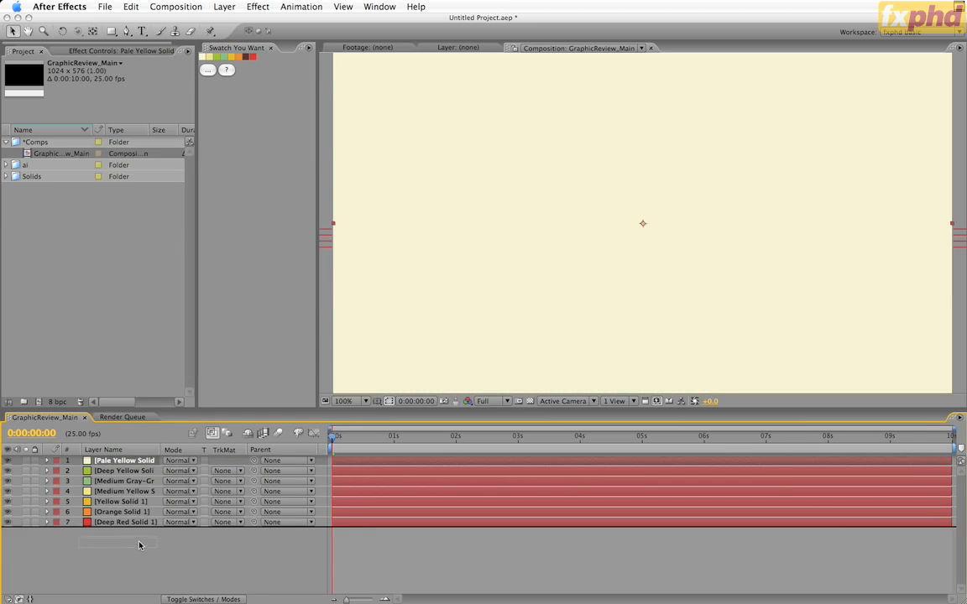
Move the pale yellow background solid below all other layers and lock it
{"action": "left_click_drag", "start_coordinate": [139, 545], "coordinate": [126, 529]}
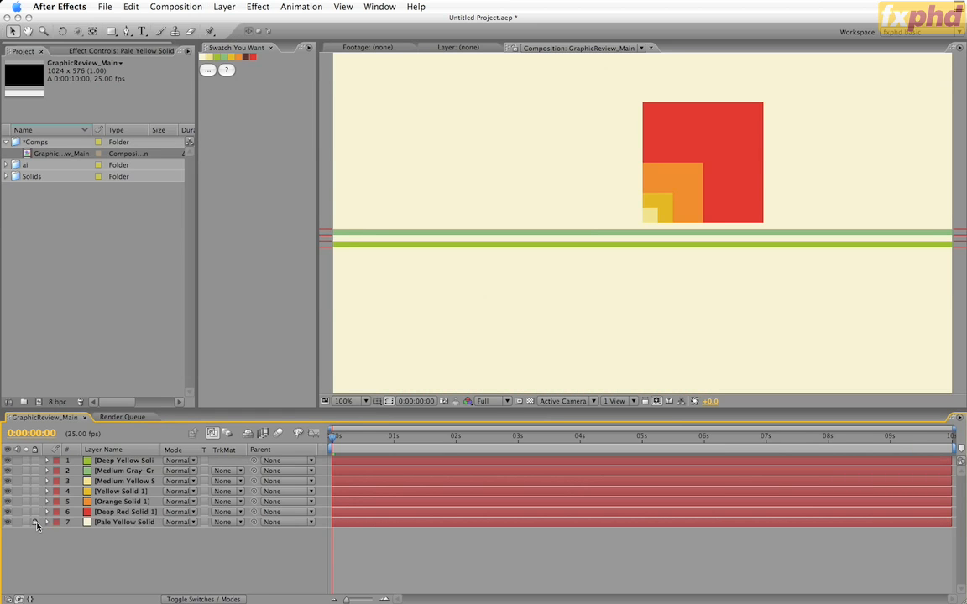
{"action": "left_click", "coordinate": [36, 522]}
Save the project as GraphicReview_01 in the AEP folder inside the fxphd Class01 folder
{"action": "key", "text": "super+shift+s"}
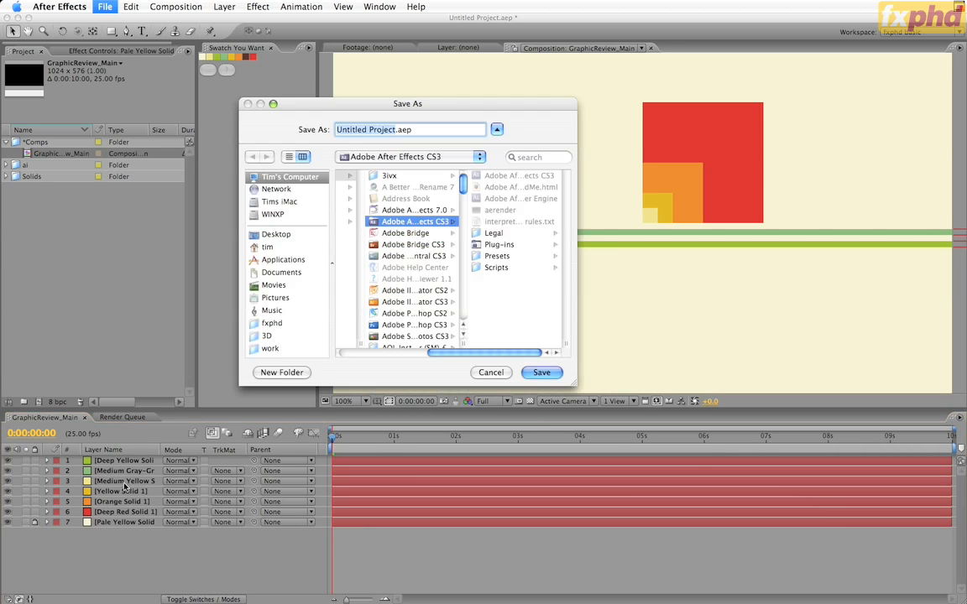
{"action": "left_click", "coordinate": [271, 323]}
{"action": "left_click", "coordinate": [363, 187]}
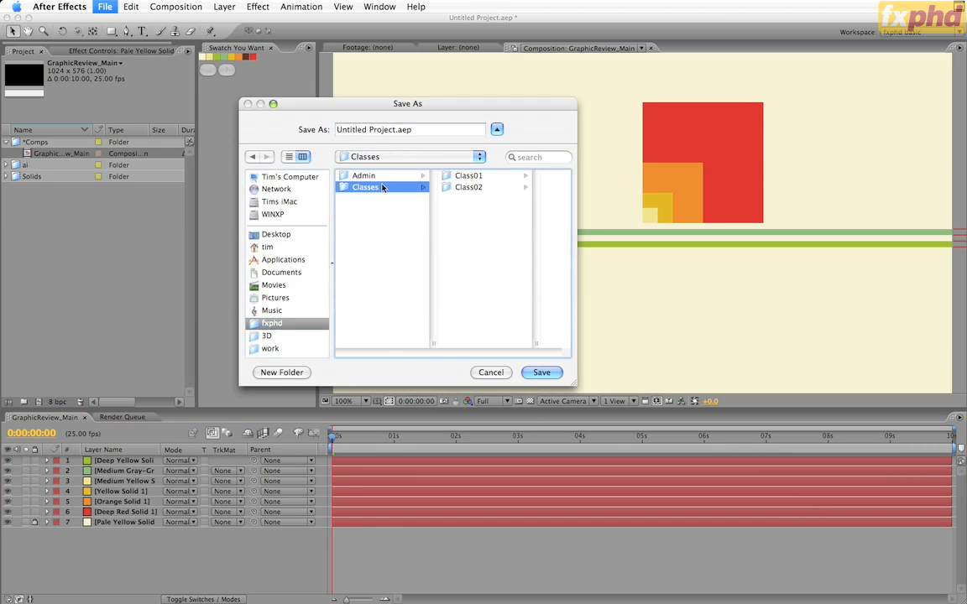
{"action": "left_click", "coordinate": [457, 176]}
{"action": "left_click", "coordinate": [491, 175]}
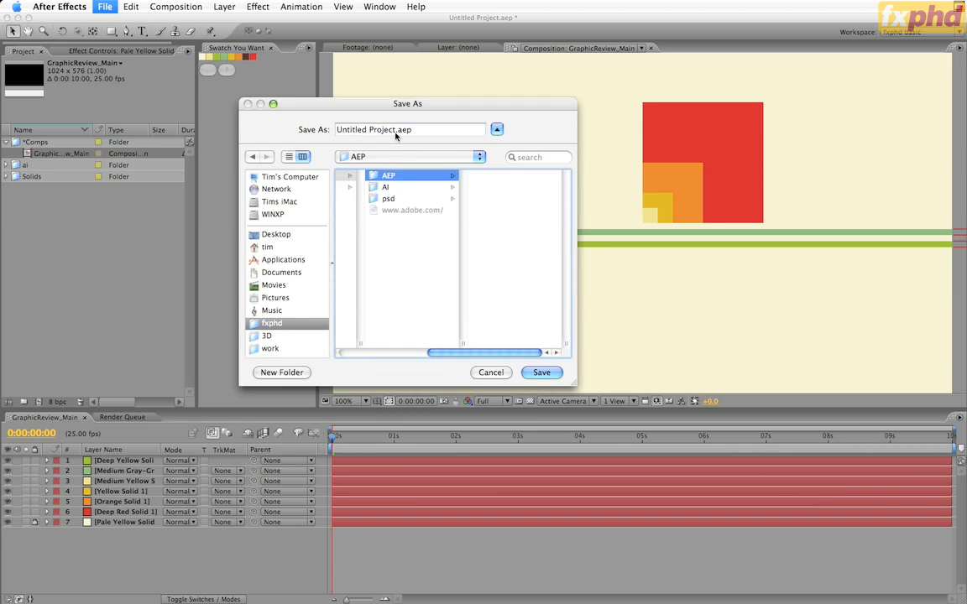
{"action": "left_click", "coordinate": [362, 127]}
{"action": "type", "text": "Graphi"}
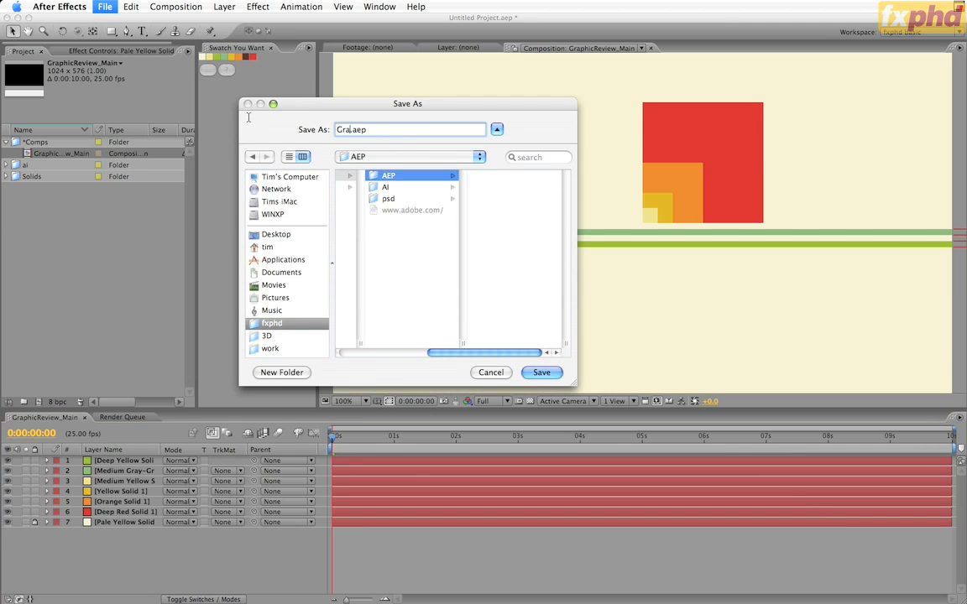
{"action": "type", "text": "cReview_01"}
{"action": "key", "text": "Return"}
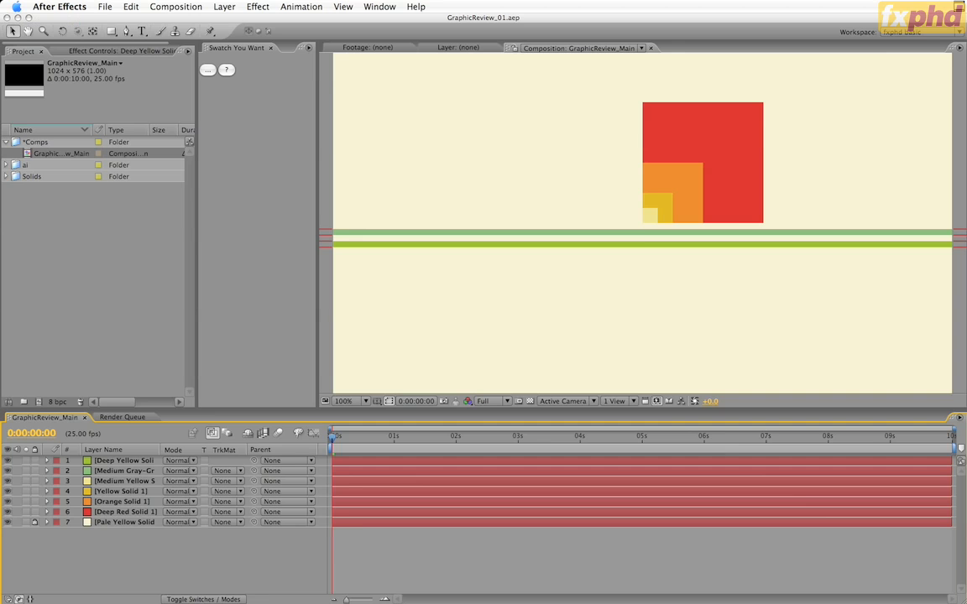
Pre-compose every layer except the pale yellow background into GraphicElements, moving all attributes into the new composition
{"action": "left_click", "coordinate": [124, 460]}
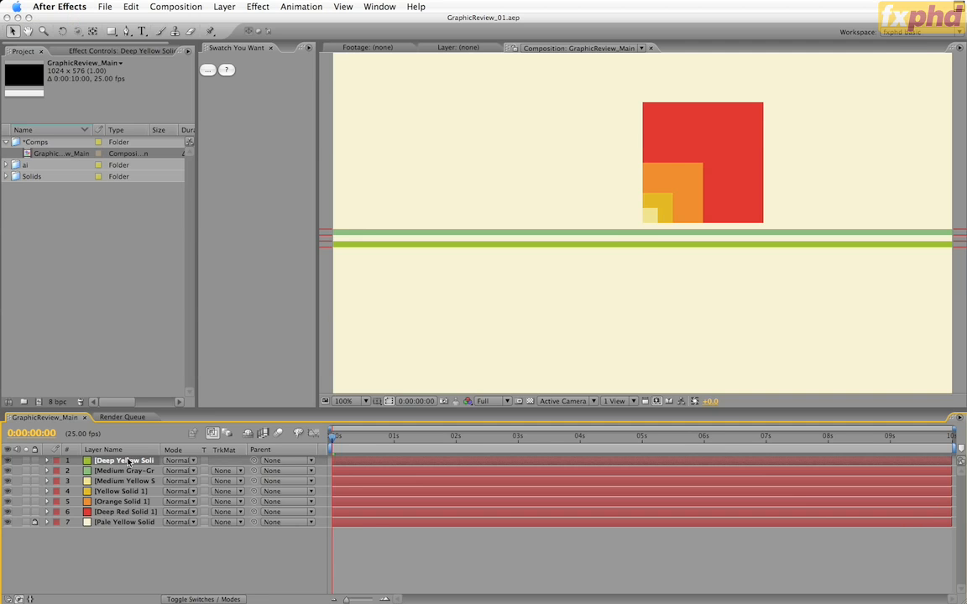
{"action": "left_click", "coordinate": [135, 513], "text": "shift"}
{"action": "key", "text": "super+shift+c"}
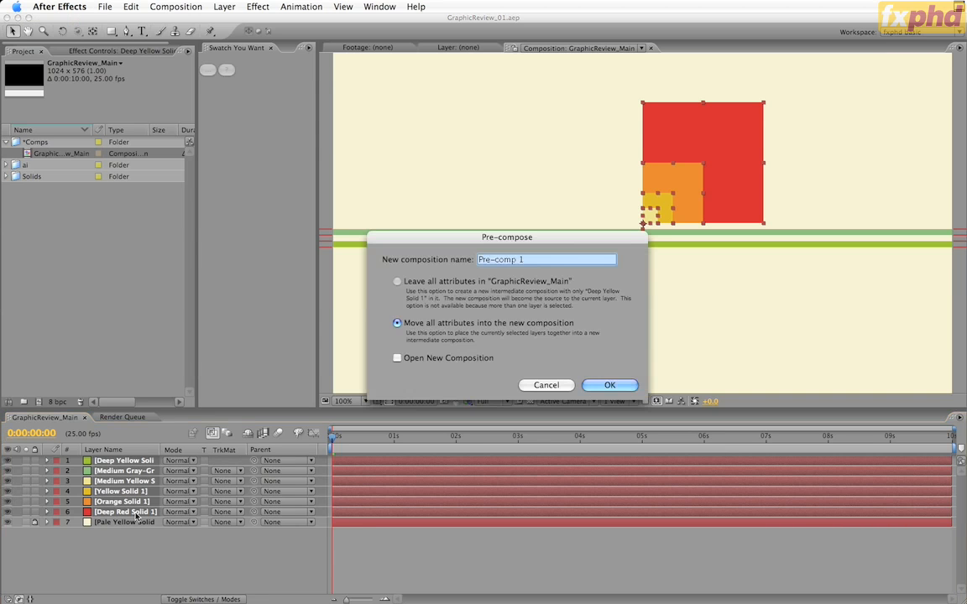
{"action": "type", "text": "Gra"}
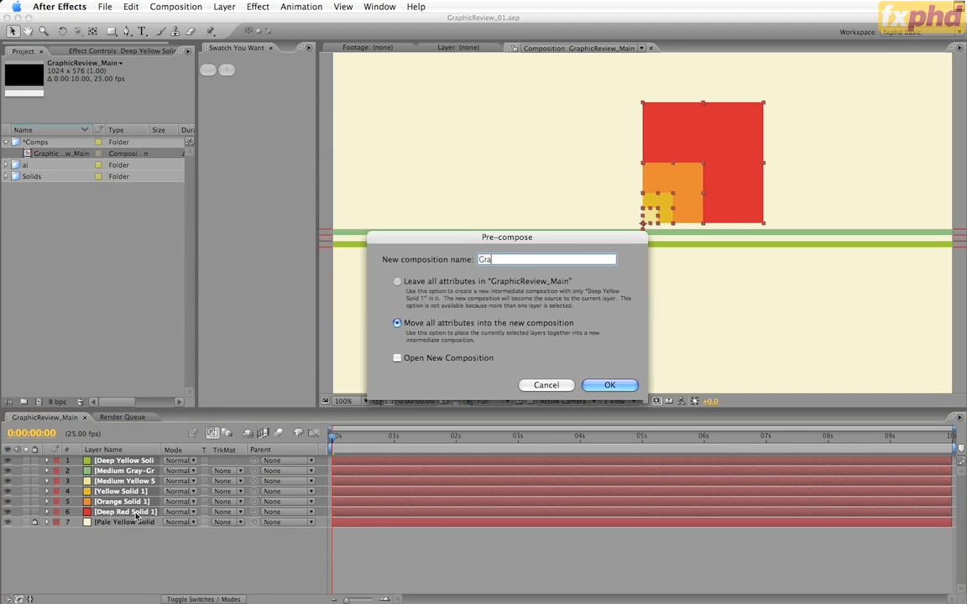
{"action": "type", "text": "phicElements"}
{"action": "left_click", "coordinate": [610, 385]}
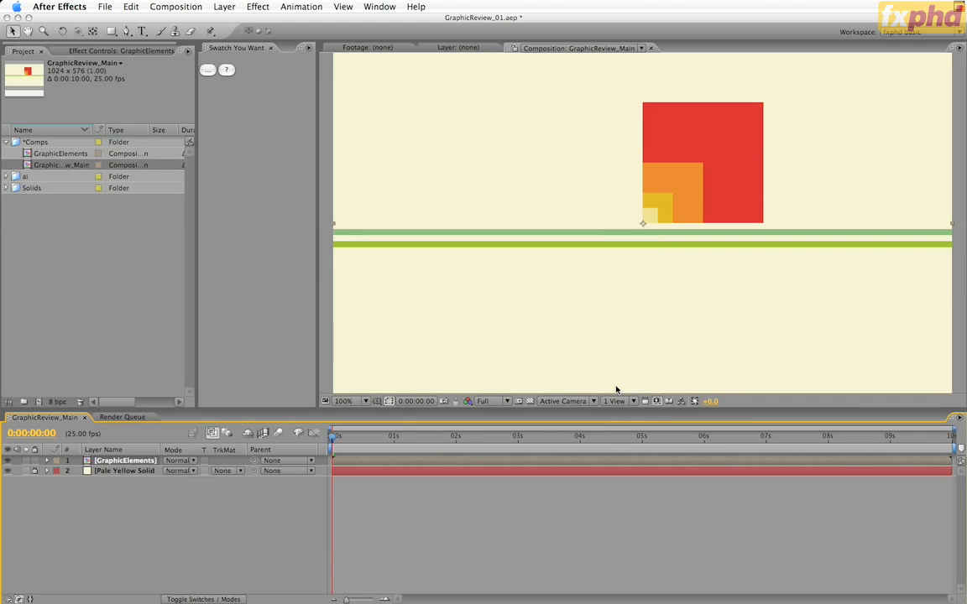
In the GraphicElements composition, parent the orange, yellow and medium yellow square solids to the deep red solid
{"action": "double_click", "coordinate": [119, 461]}
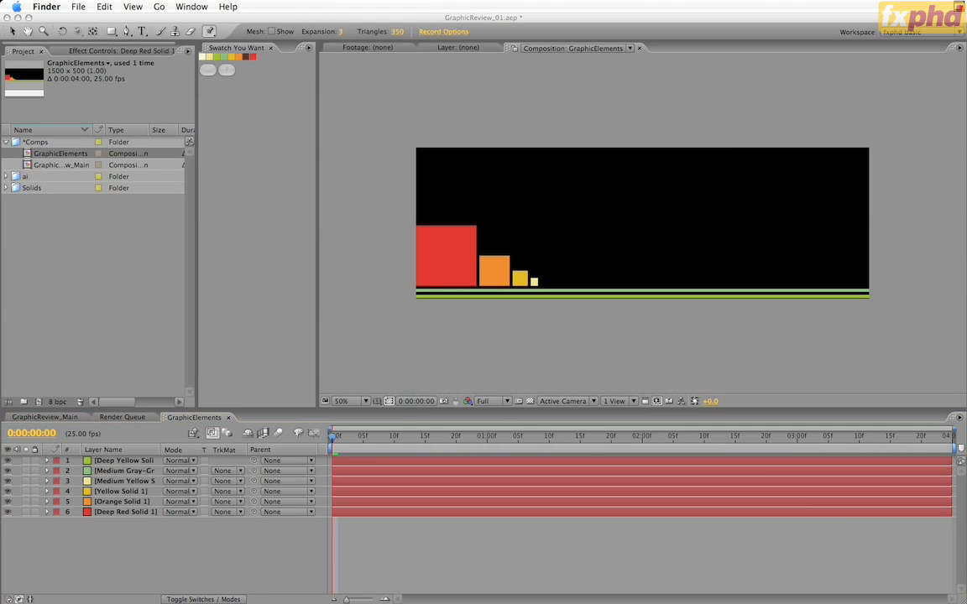
{"action": "left_click", "coordinate": [126, 499]}
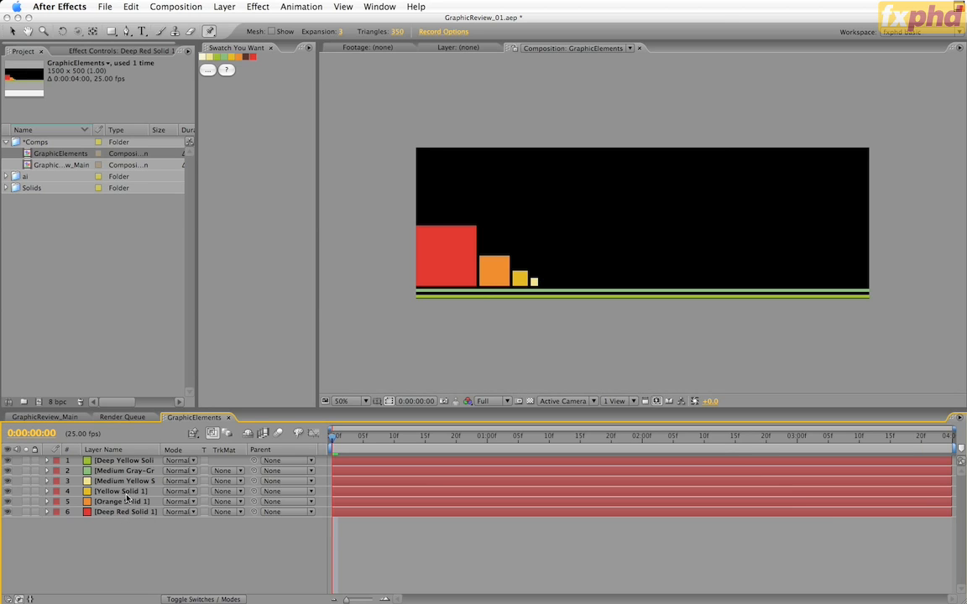
{"action": "left_click", "coordinate": [118, 480]}
{"action": "left_click", "coordinate": [122, 501], "text": "shift"}
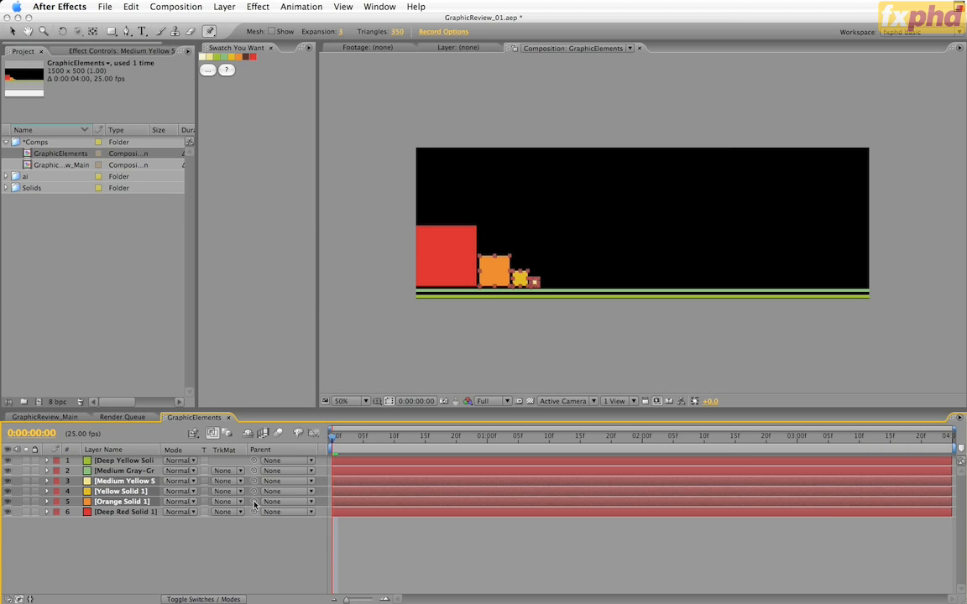
{"action": "left_click_drag", "start_coordinate": [254, 501], "coordinate": [143, 515]}
Reveal the Position and Scale properties of the deep red solid
{"action": "left_click", "coordinate": [142, 512]}
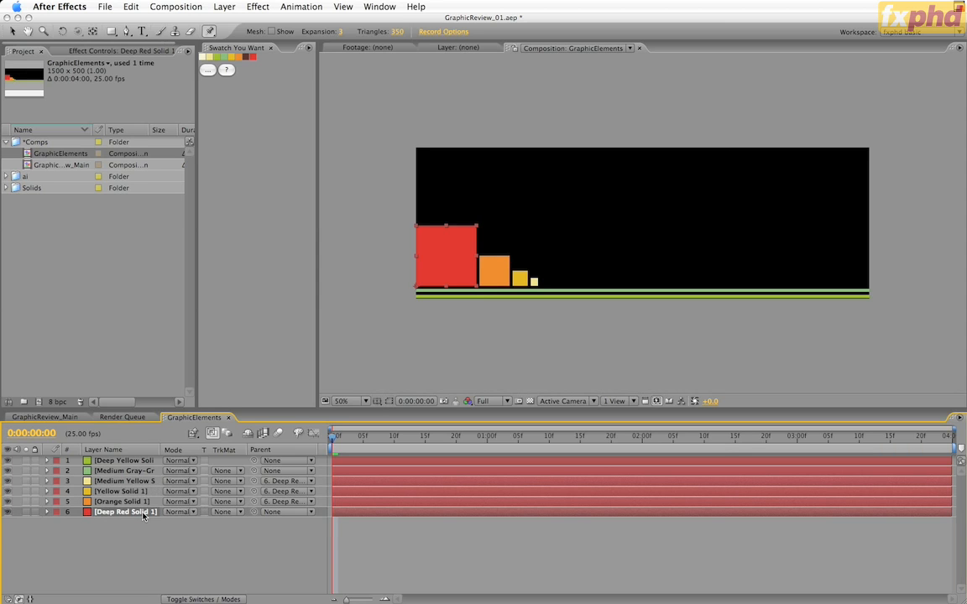
{"action": "key", "text": "s"}
{"action": "key", "text": "shift+p"}
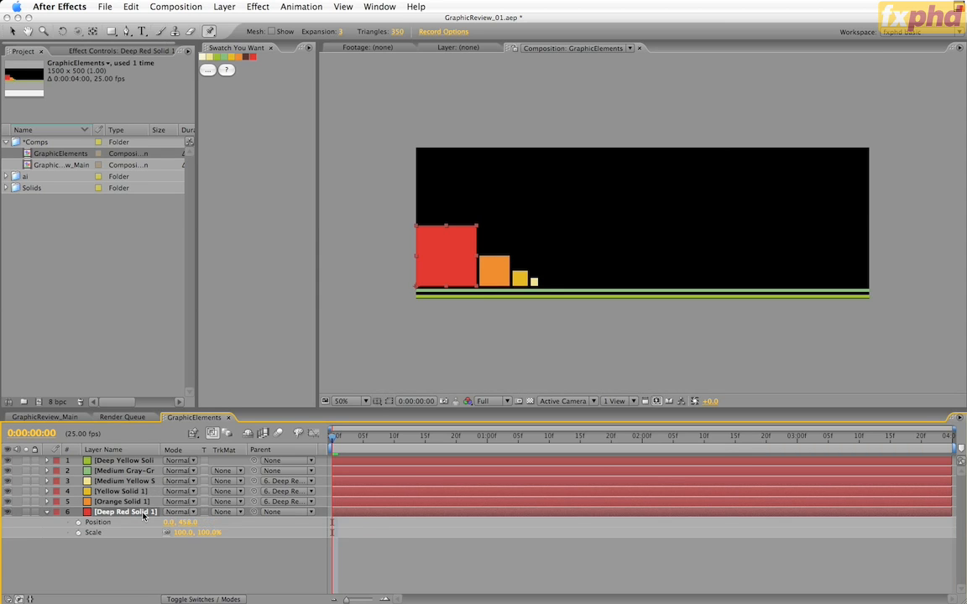
Test the parenting by shifting the red square sideways and scaling it, undoing each change
{"action": "left_click_drag", "start_coordinate": [168, 524], "coordinate": [65, 532]}
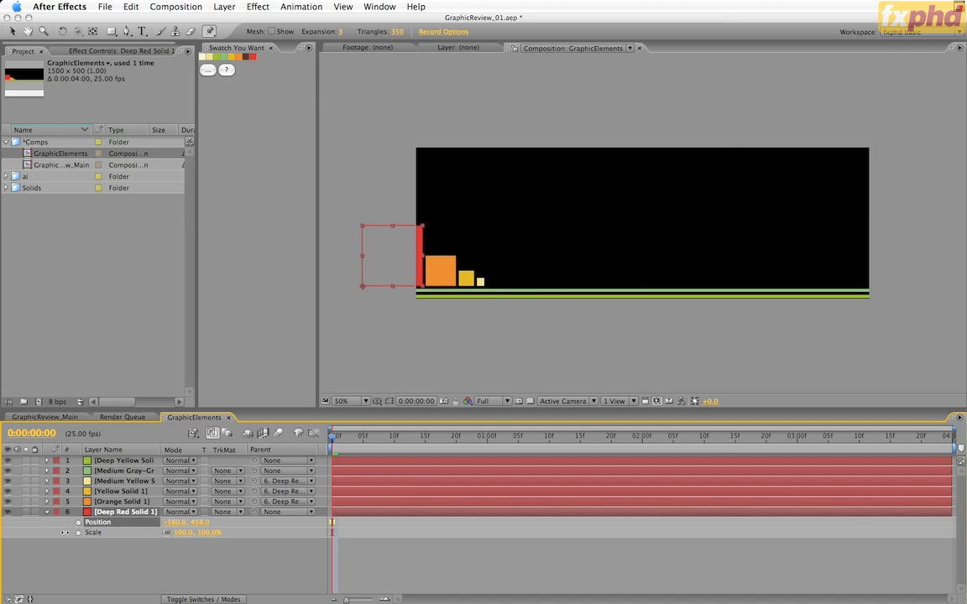
{"action": "key", "text": "super+z"}
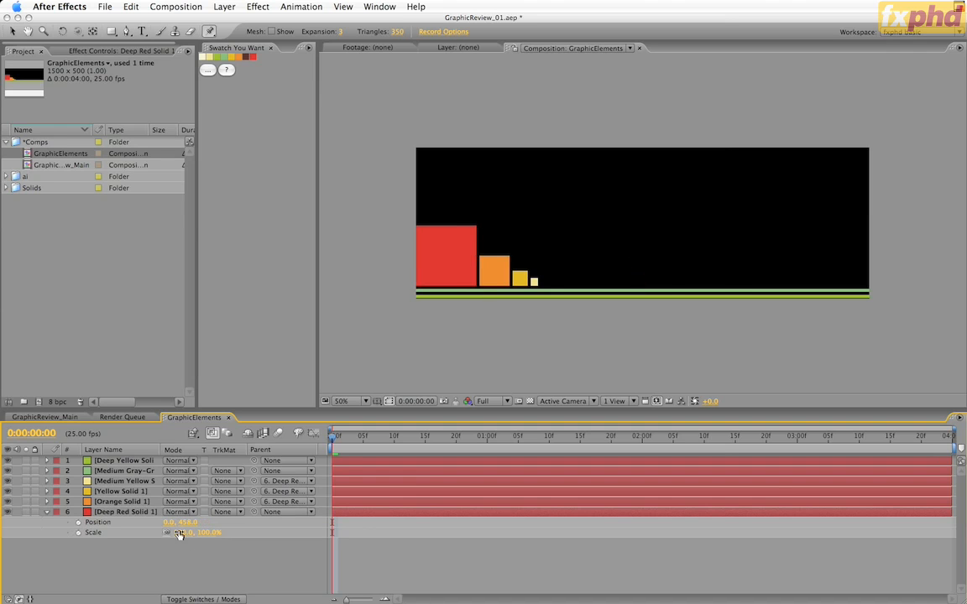
{"action": "left_click_drag", "start_coordinate": [178, 534], "coordinate": [200, 548]}
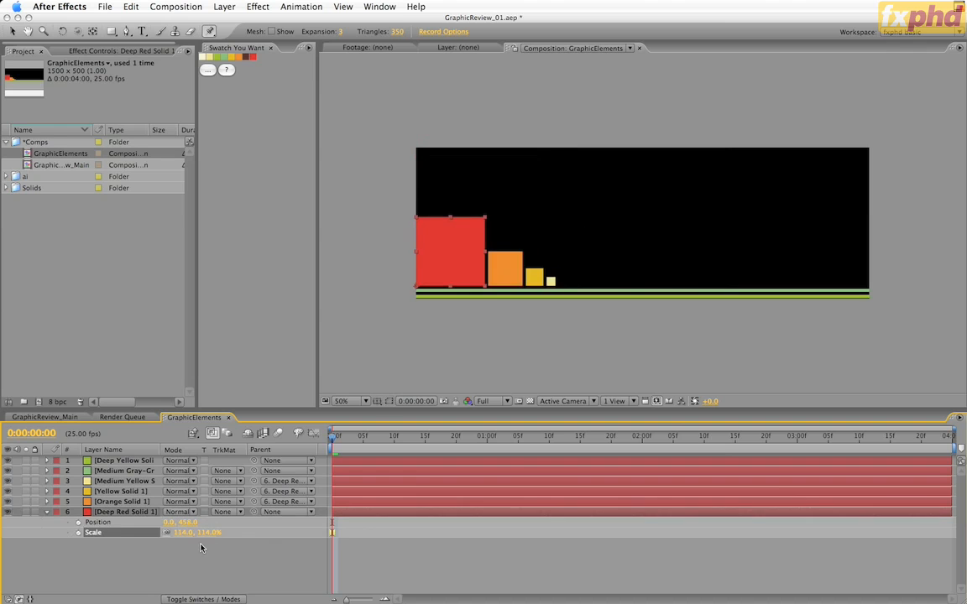
{"action": "key", "text": "super+z"}
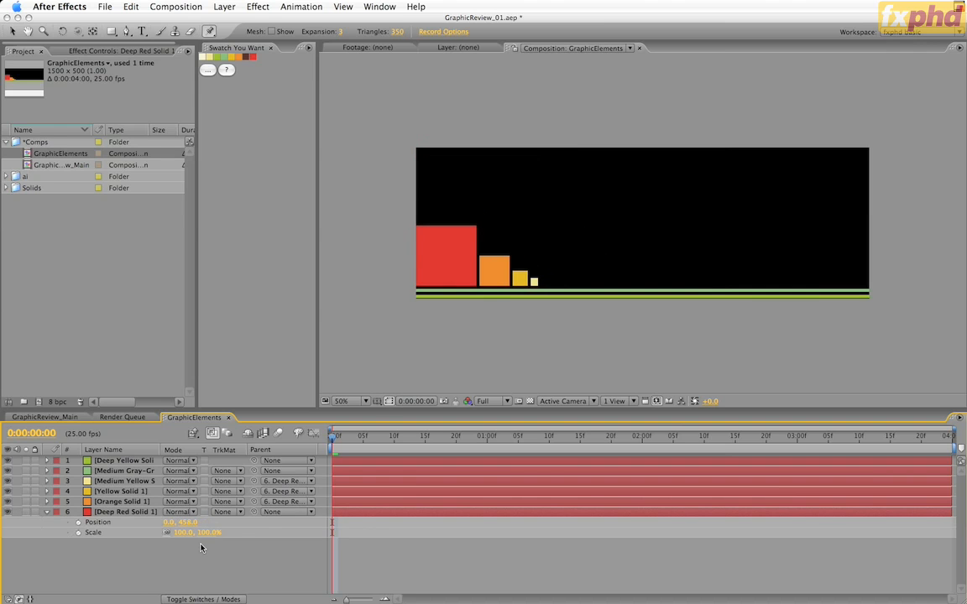
Scale the red square to 25%, move it outside the frame to X -107, and keyframe Position and Scale at 0:00:00:00
{"action": "left_click", "coordinate": [184, 532]}
{"action": "type", "text": "25"}
{"action": "key", "text": "Return"}
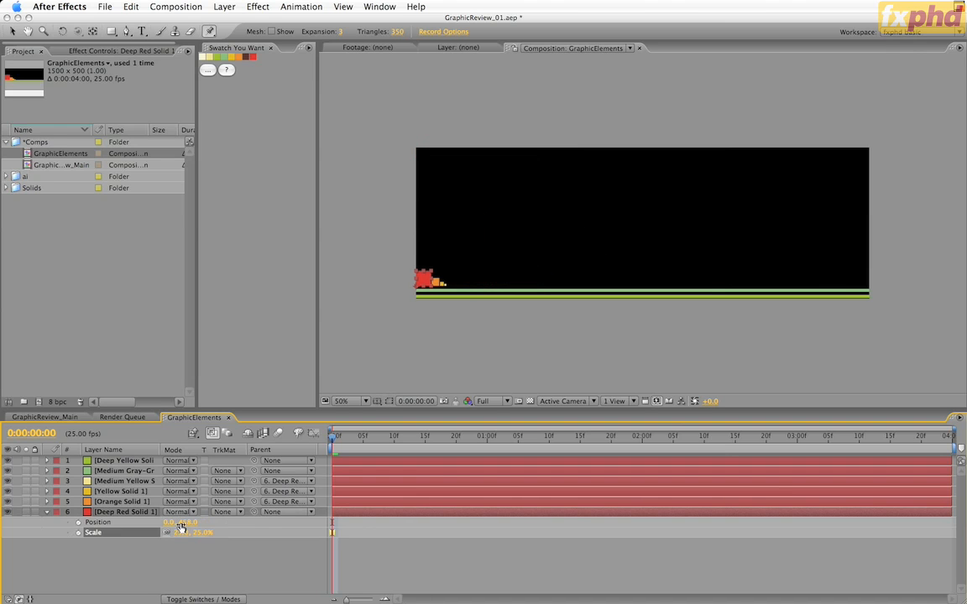
{"action": "left_click_drag", "start_coordinate": [168, 522], "coordinate": [109, 532]}
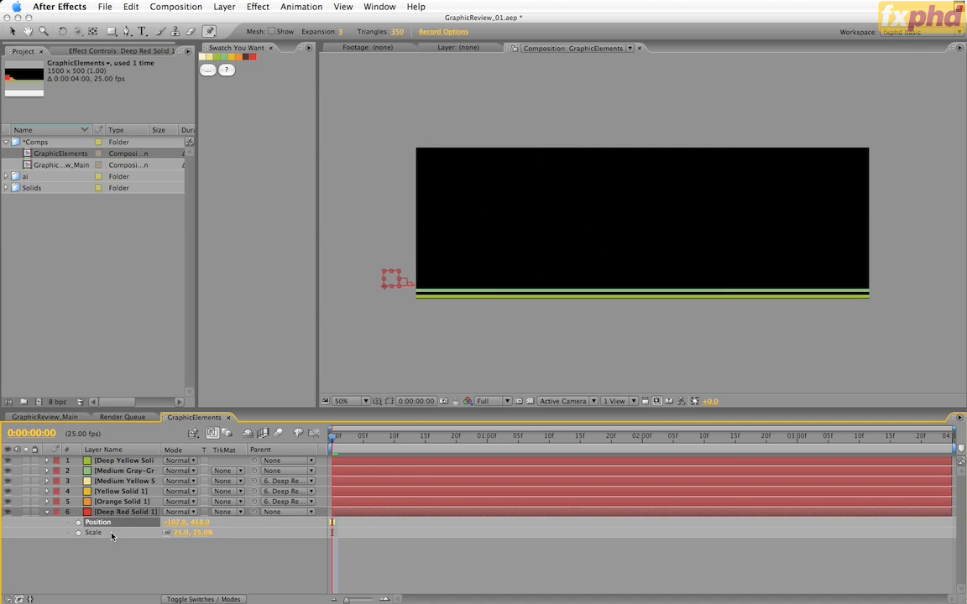
{"action": "left_click", "coordinate": [78, 522]}
{"action": "left_click", "coordinate": [79, 532]}
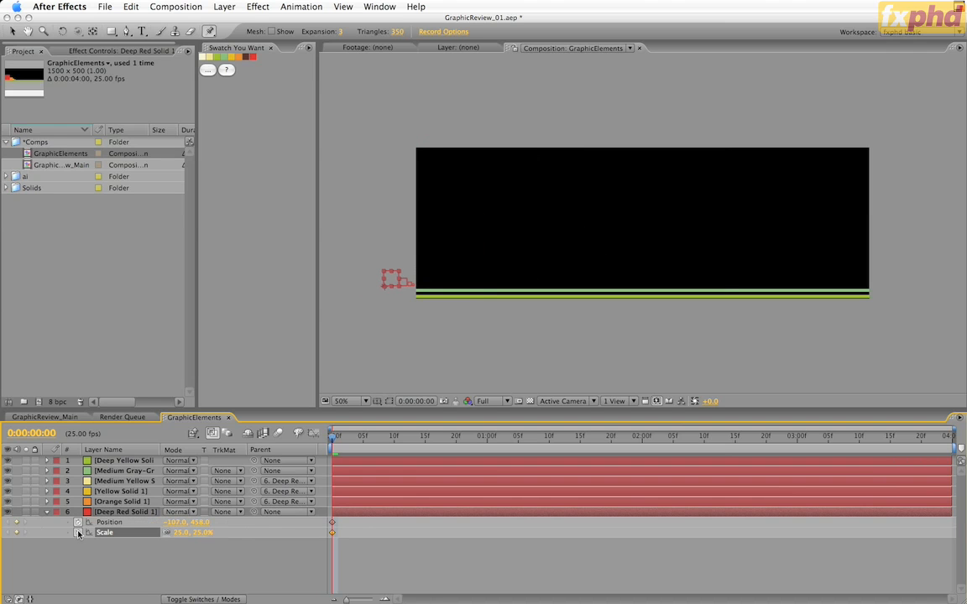
At 0:00:03:24, keyframe the red square's Scale at 225% and its Position at X 1, and preview the growth
{"action": "key", "text": "End"}
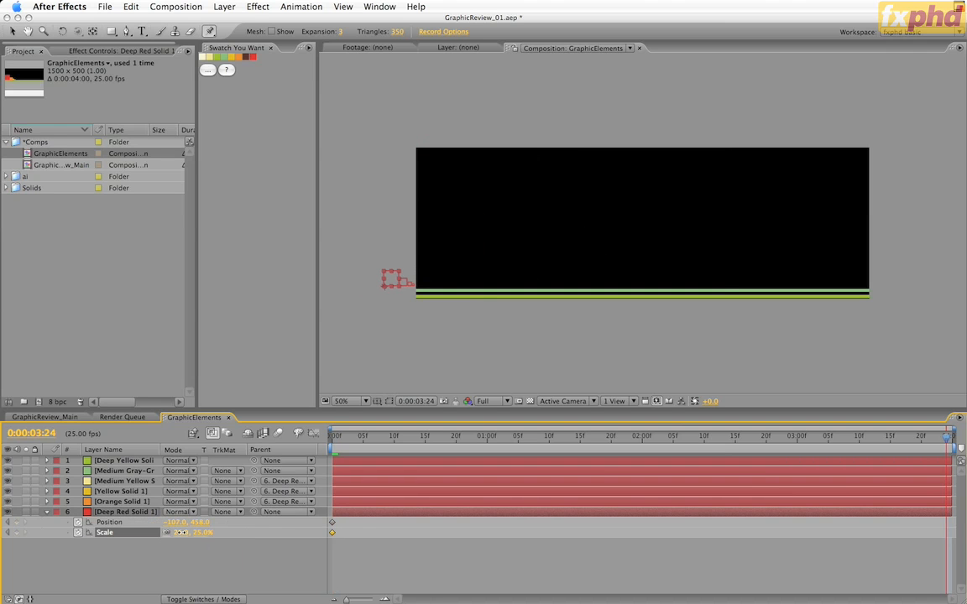
{"action": "left_click", "coordinate": [181, 533]}
{"action": "type", "text": "225"}
{"action": "key", "text": "Return"}
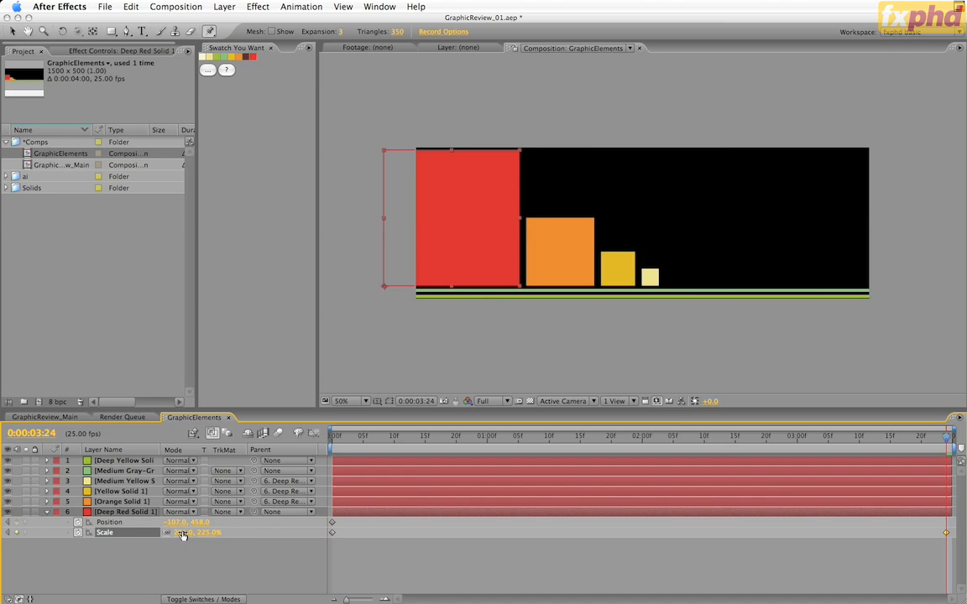
{"action": "left_click_drag", "start_coordinate": [177, 522], "coordinate": [244, 526]}
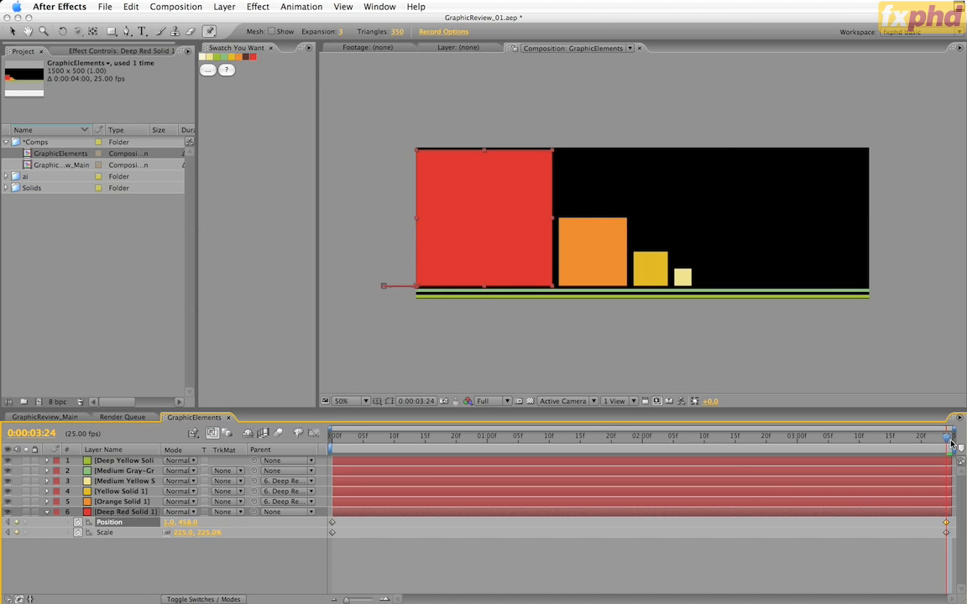
{"action": "mouse_move", "coordinate": [949, 440]}
{"action": "left_mouse_down"}
{"action": "mouse_move", "coordinate": [333, 437]}
{"action": "mouse_move", "coordinate": [948, 437]}
{"action": "left_mouse_up"}
At 0:00:00:00, slide both green line layers out of frame to about X -758 and keyframe their Position
{"action": "left_click", "coordinate": [123, 461]}
{"action": "left_click", "coordinate": [123, 471], "text": "shift"}
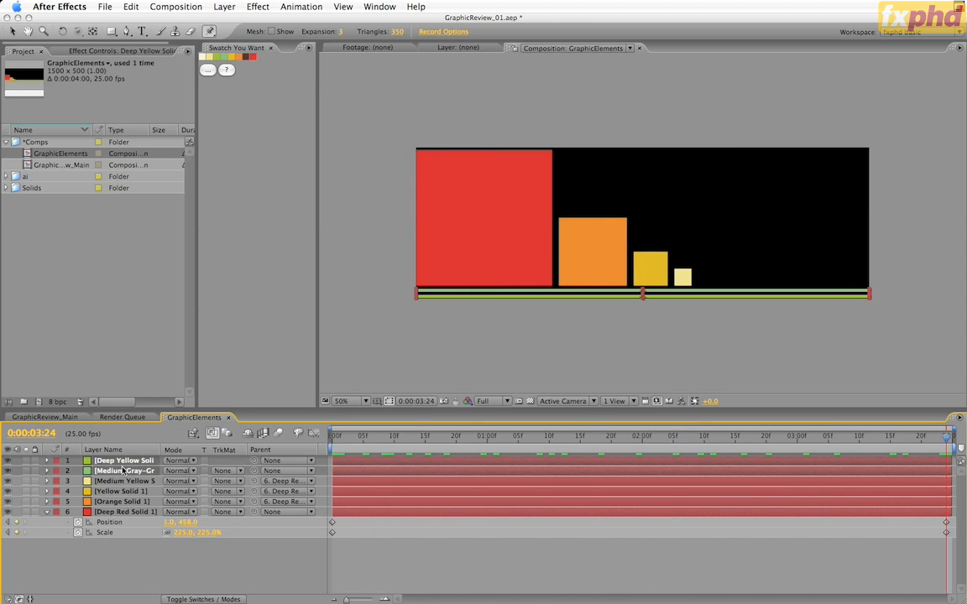
{"action": "key", "text": "p"}
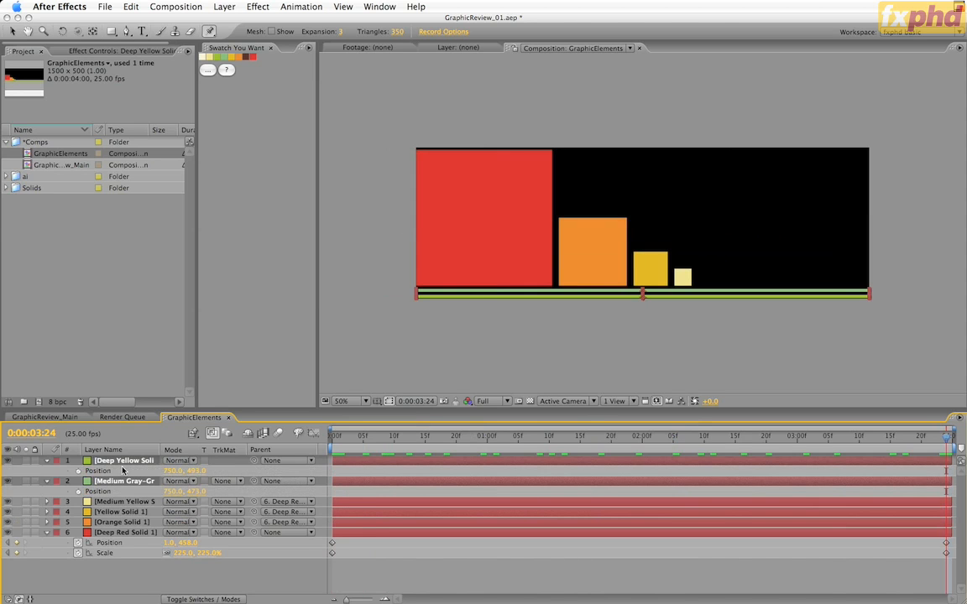
{"action": "key", "text": "Home"}
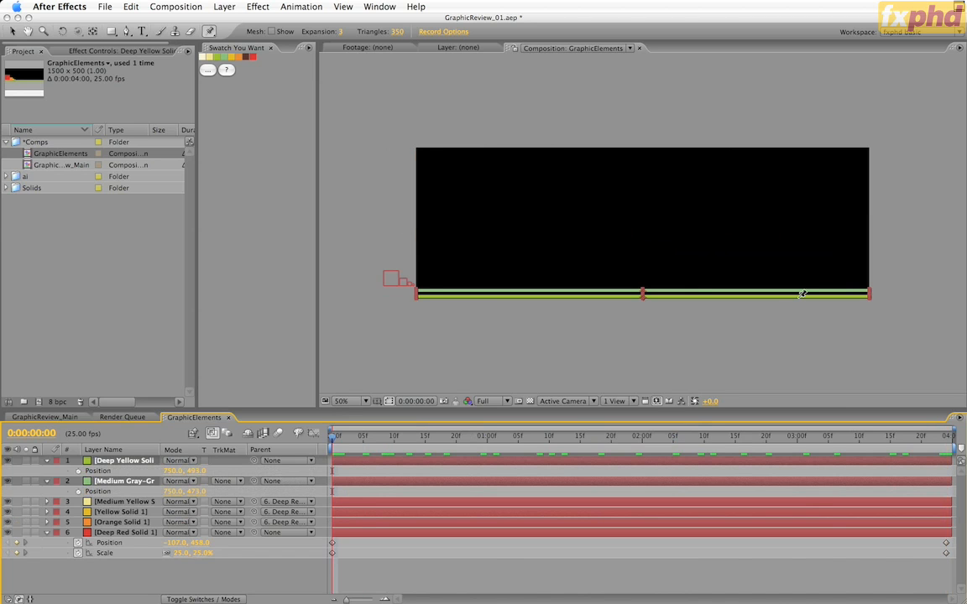
{"action": "left_click_drag", "start_coordinate": [786, 300], "coordinate": [331, 317]}
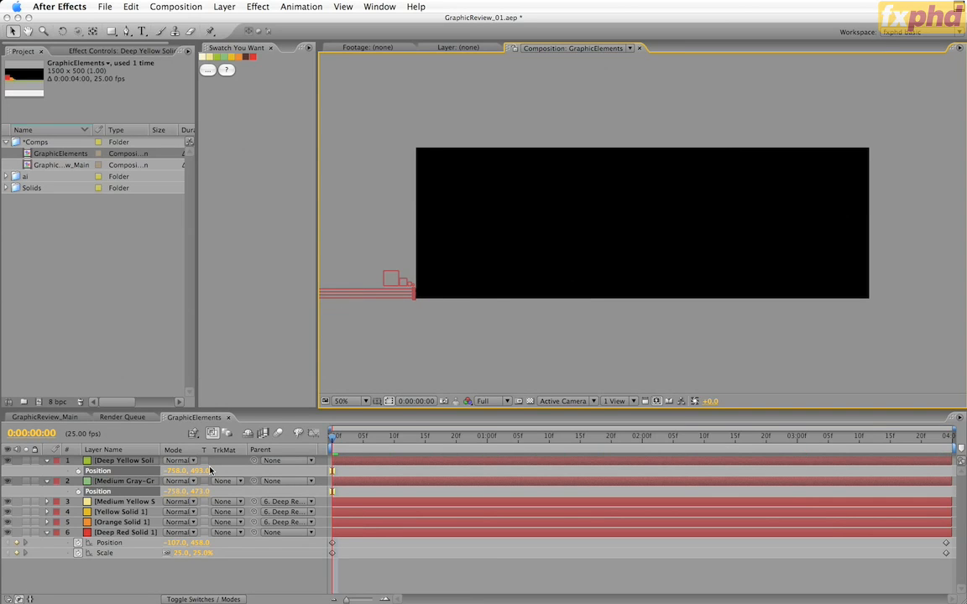
{"action": "key", "text": "alt+shift+p"}
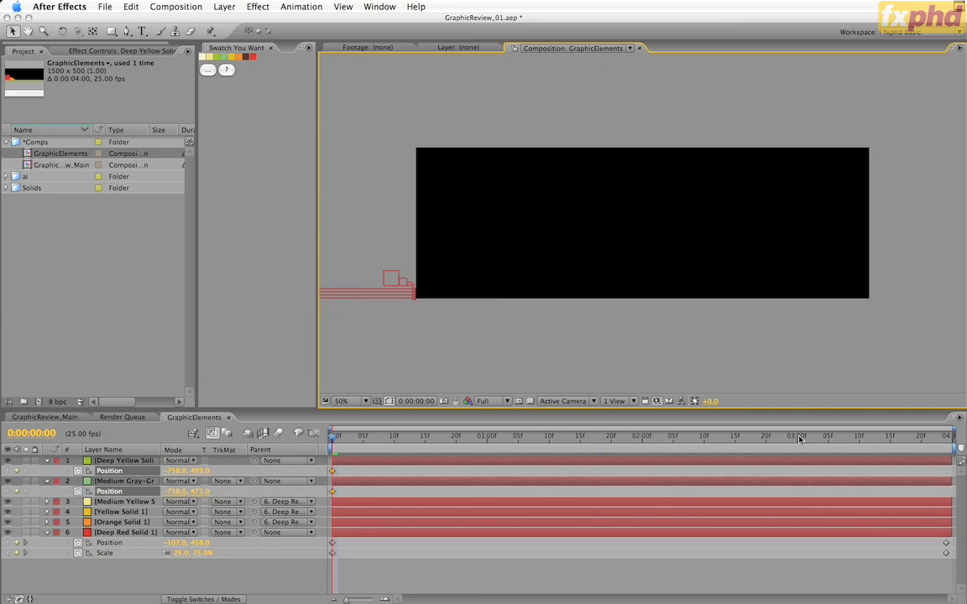
At 0:00:03:00, slide both green lines back across the frame to about X 748 and preview their motion
{"action": "left_click", "coordinate": [798, 437]}
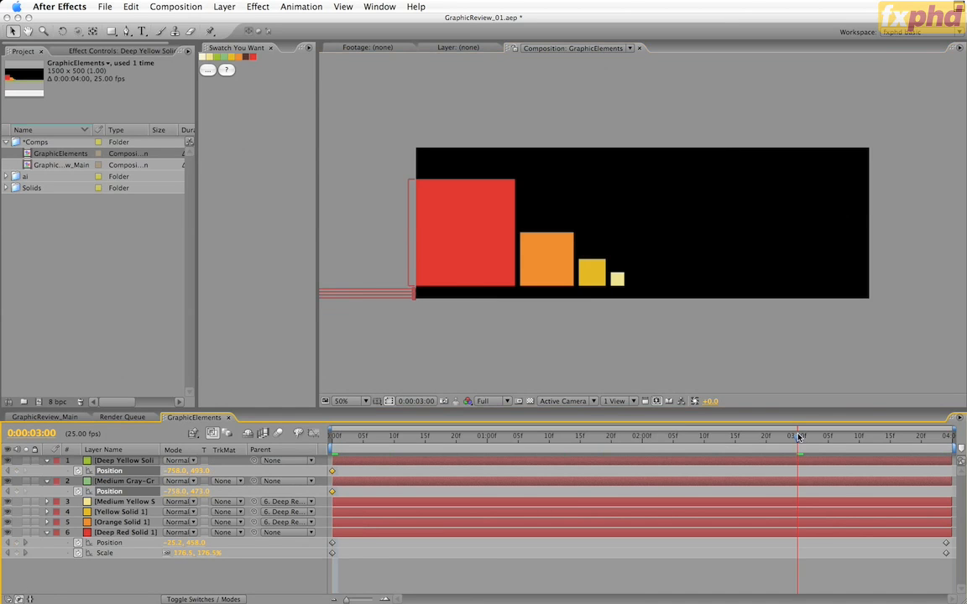
{"action": "left_click_drag", "start_coordinate": [344, 300], "coordinate": [800, 311]}
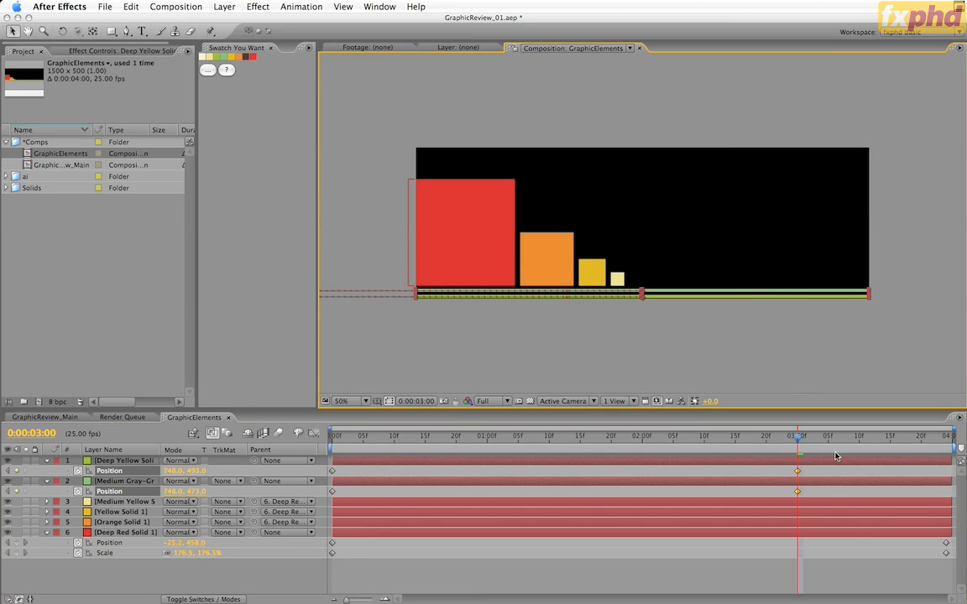
{"action": "mouse_move", "coordinate": [797, 443]}
{"action": "left_mouse_down"}
{"action": "mouse_move", "coordinate": [334, 444]}
{"action": "mouse_move", "coordinate": [514, 457]}
{"action": "mouse_move", "coordinate": [797, 454]}
{"action": "left_mouse_up"}
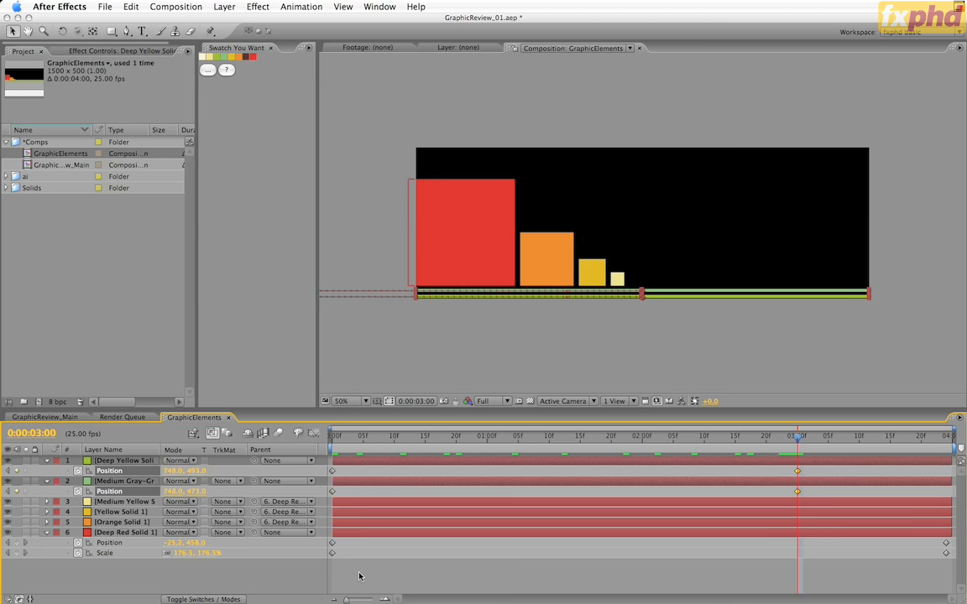
Delay both Position keyframes of the medium gray-green line by 10 frames and preview the staggered lines
{"action": "left_click", "coordinate": [120, 492]}
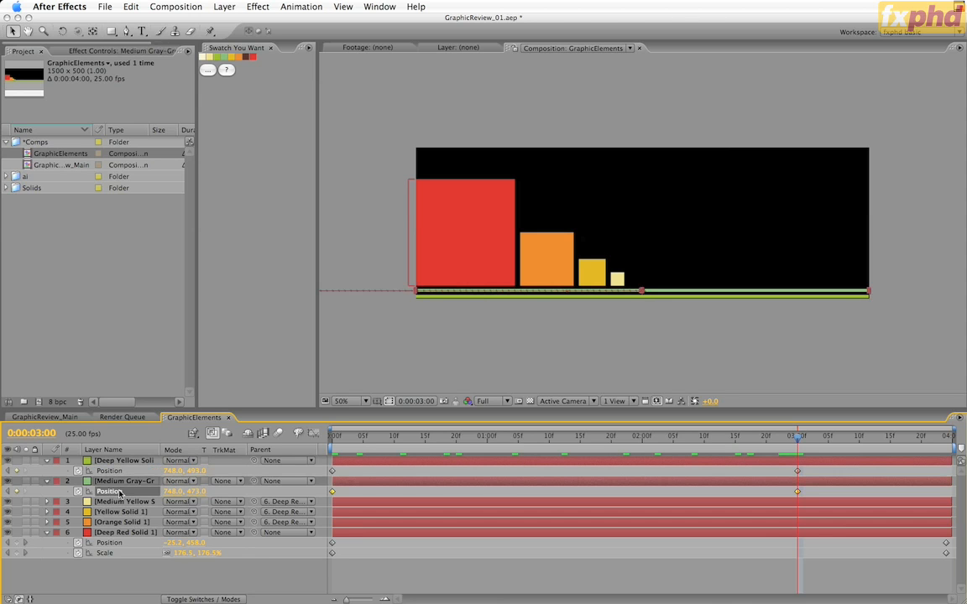
{"action": "left_click_drag", "start_coordinate": [335, 493], "coordinate": [392, 494]}
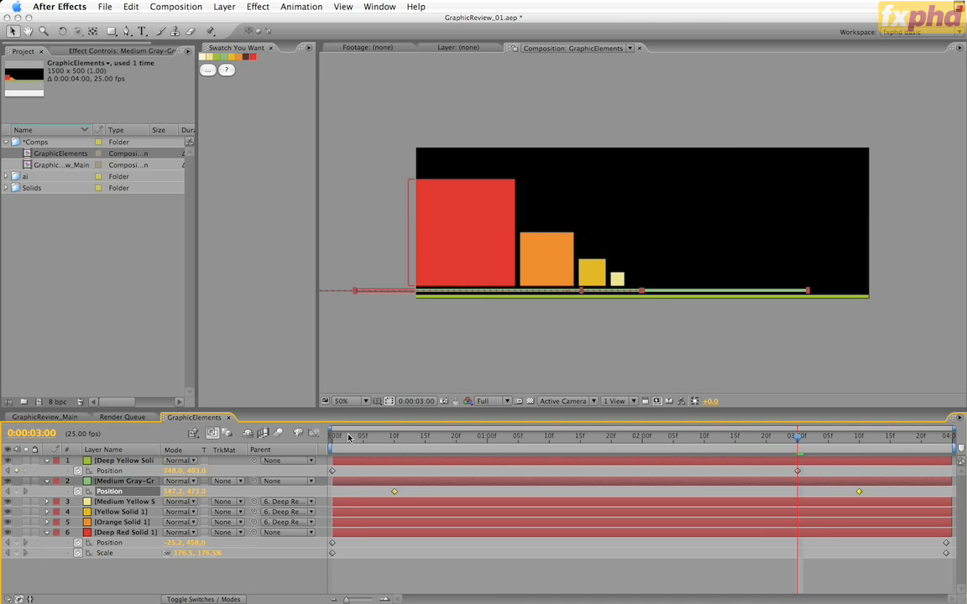
{"action": "left_click_drag", "start_coordinate": [349, 437], "coordinate": [787, 437]}
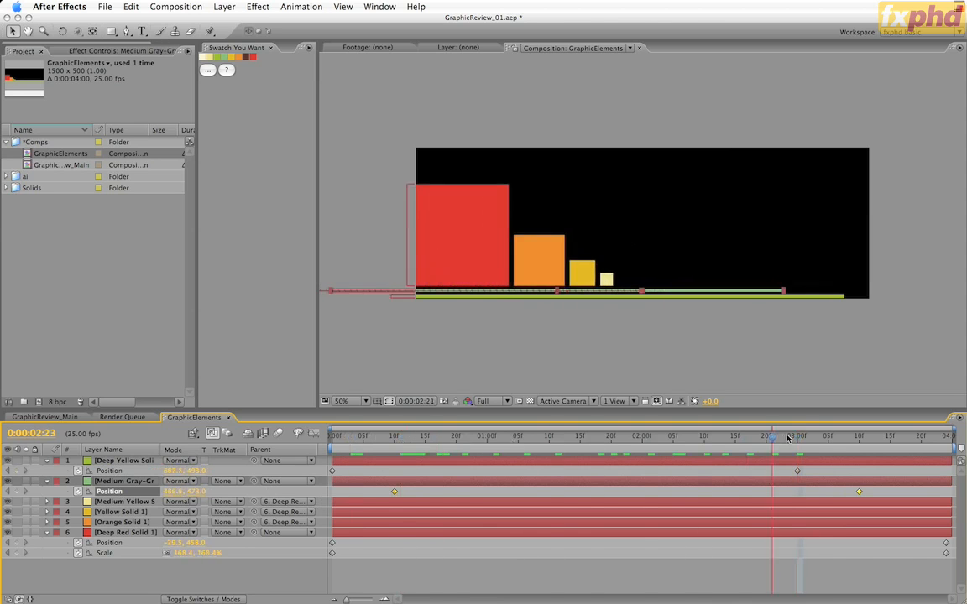
Preview the line animation, return to 0:00:00:00 and collapse the properties of all six layers
{"action": "key", "text": "space"}
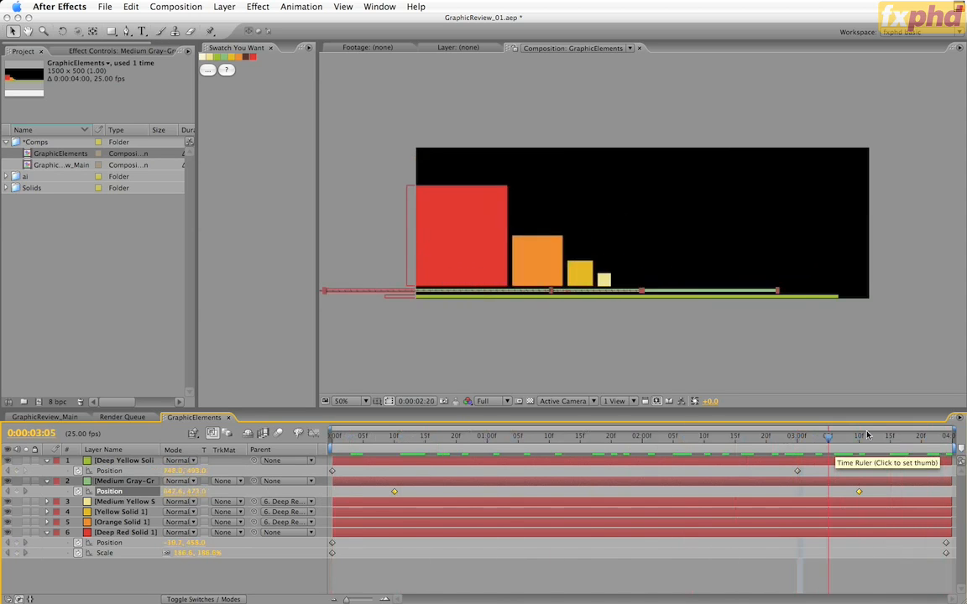
{"action": "left_click_drag", "start_coordinate": [867, 435], "coordinate": [319, 447]}
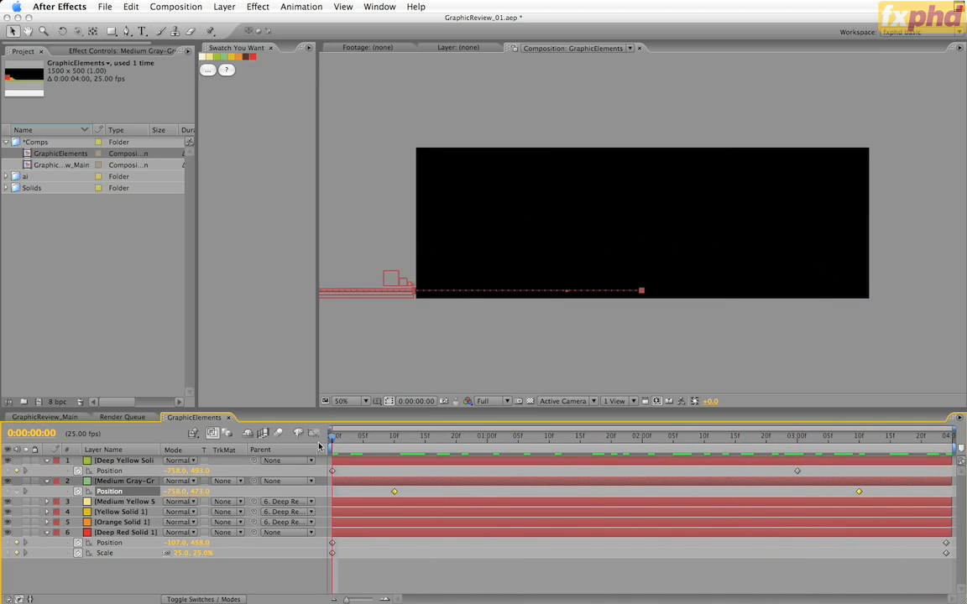
{"action": "key", "text": "super+a"}
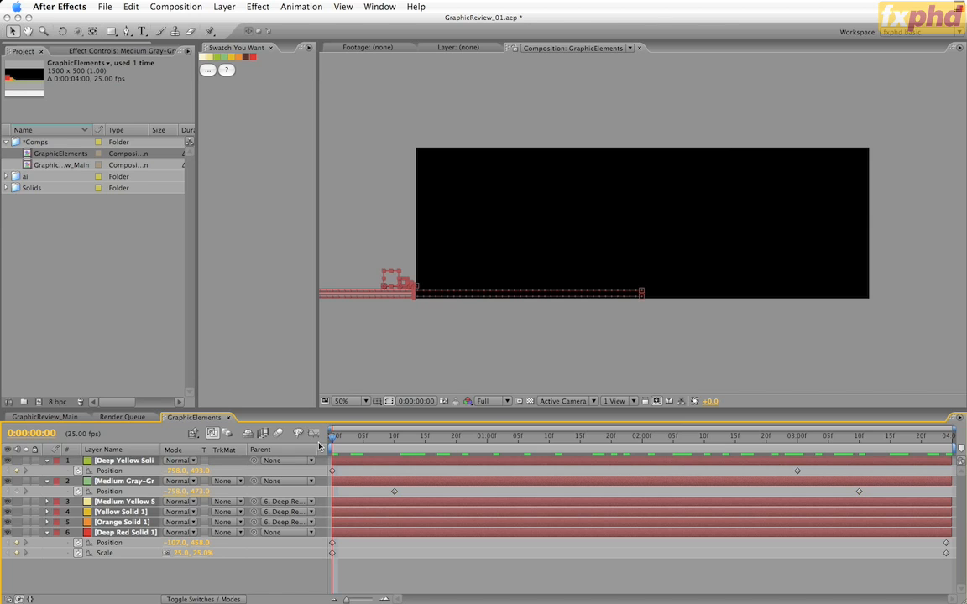
{"action": "left_click", "coordinate": [47, 461]}
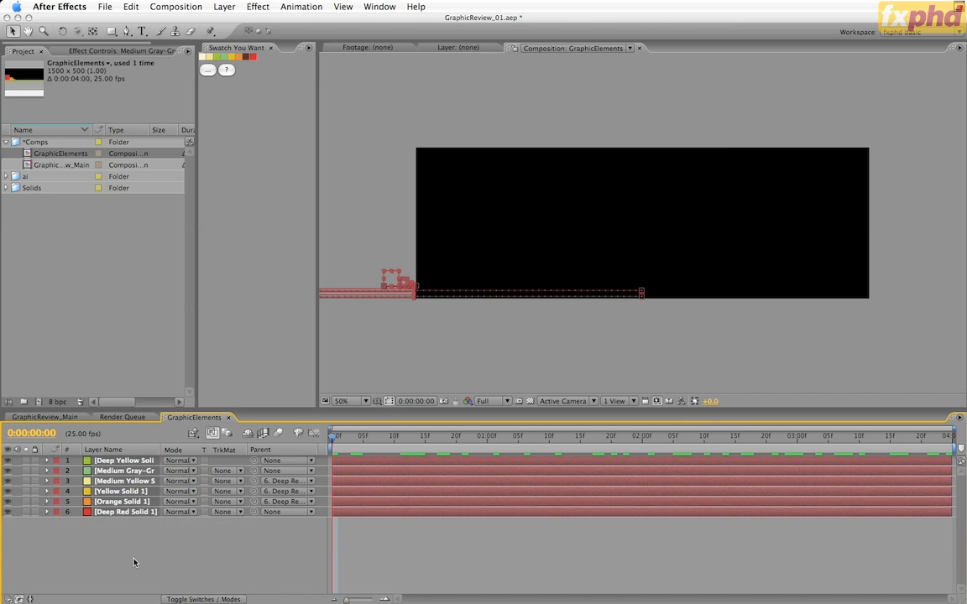
Enable motion blur on all six layers and save the project incrementally as GraphicReview_02
{"action": "key", "text": "F4"}
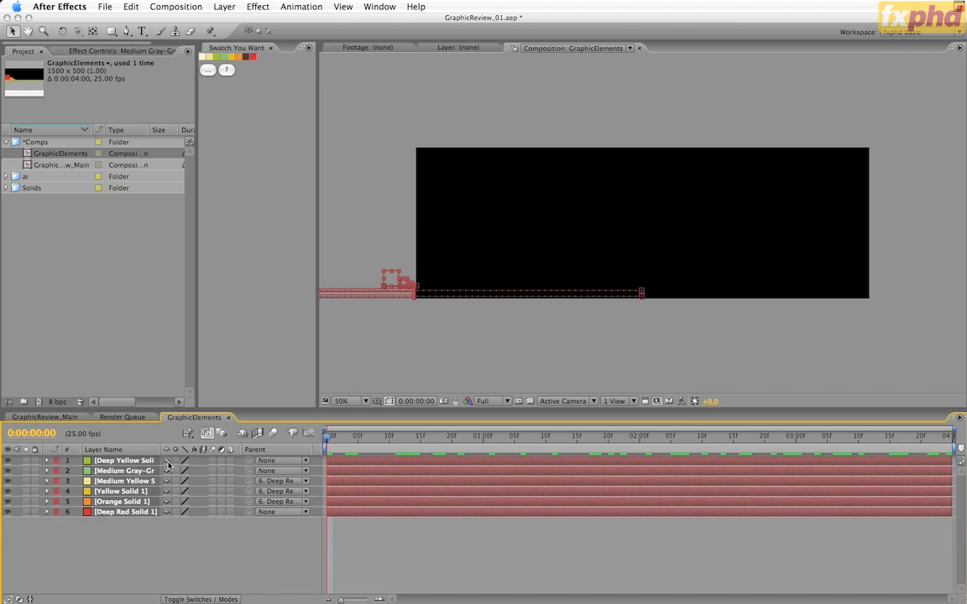
{"action": "left_click", "coordinate": [212, 460]}
{"action": "left_click", "coordinate": [105, 6]}
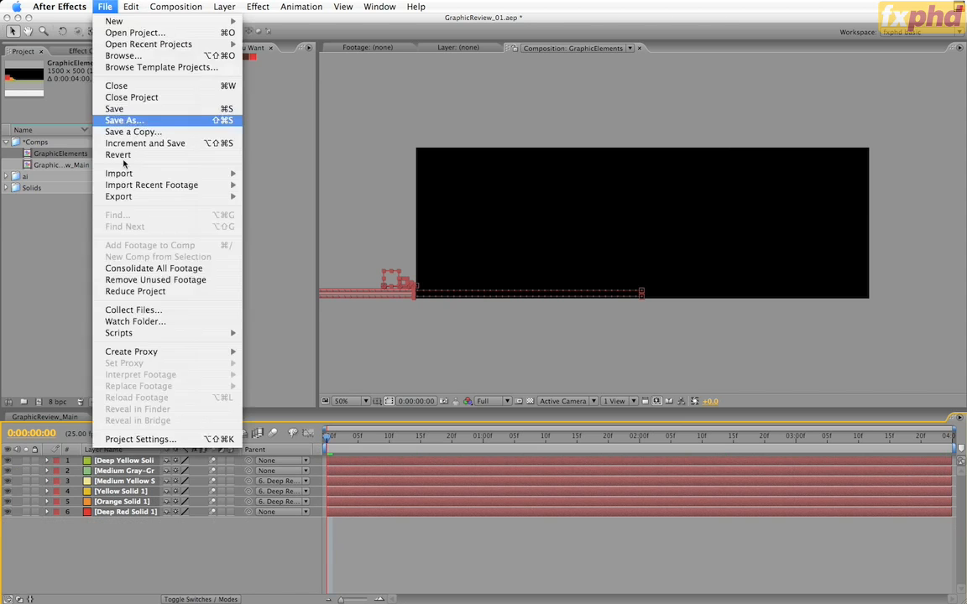
{"action": "left_click", "coordinate": [124, 144]}
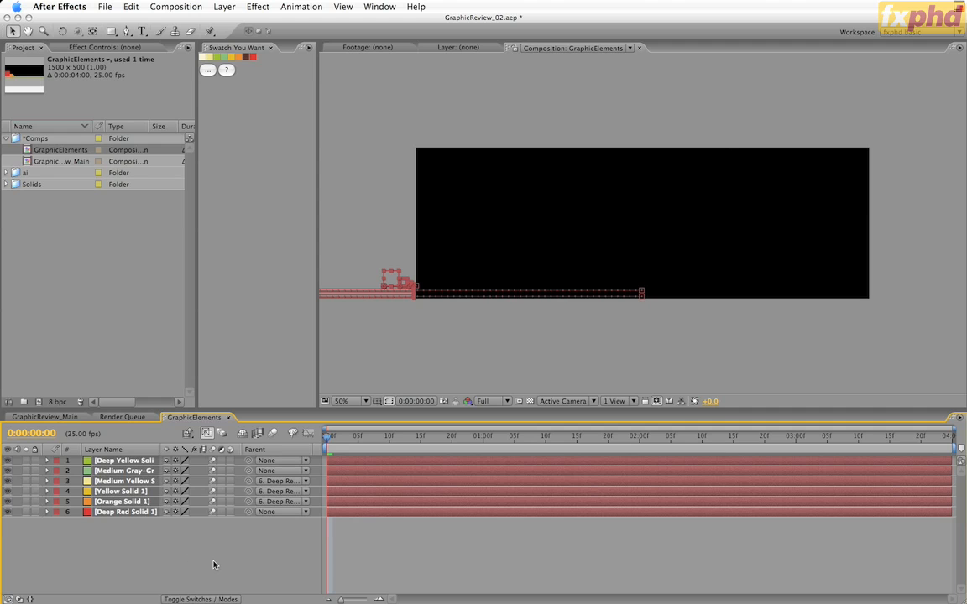
In the GraphicReview_Main comp, go to 0:00:03:00 and turn on Collapse Transformations for the GraphicElements layer
{"action": "left_click", "coordinate": [46, 417]}
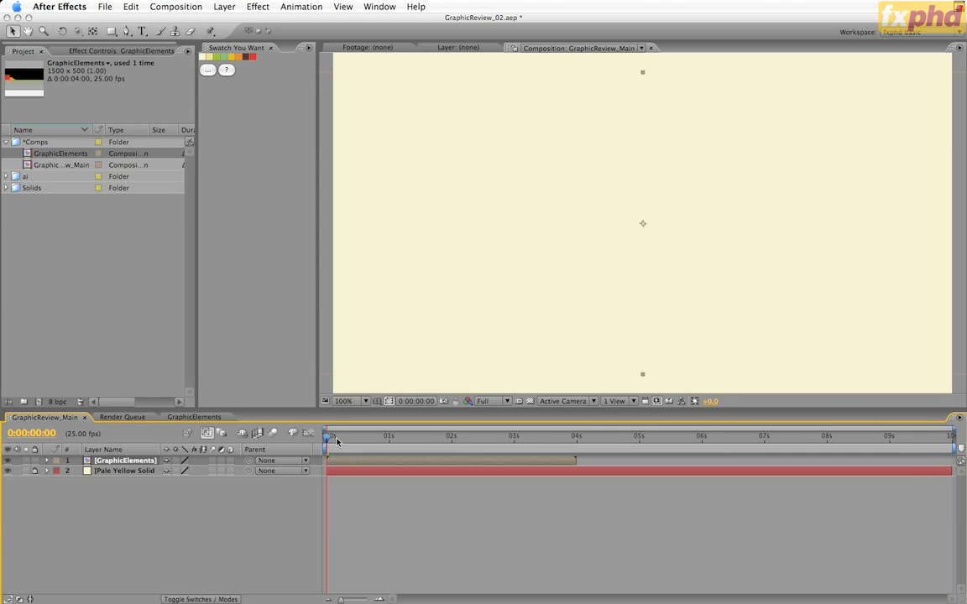
{"action": "left_click_drag", "start_coordinate": [328, 436], "coordinate": [515, 452]}
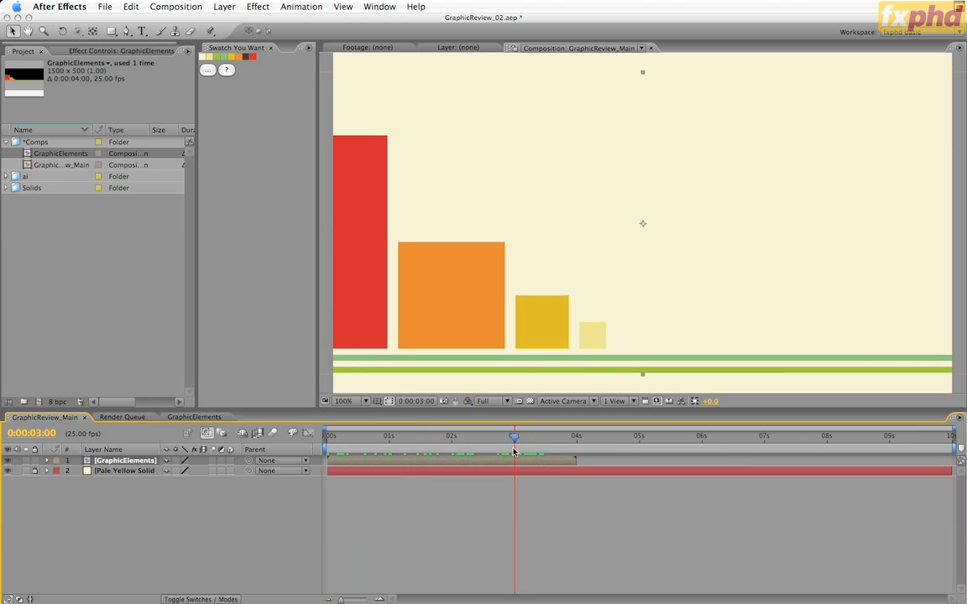
{"action": "left_click", "coordinate": [175, 460]}
Check the storyboard frames in Illustrator, return to After Effects and shift the GraphicElements layer up and to the right in the frame
{"action": "key", "text": "super+Tab"}
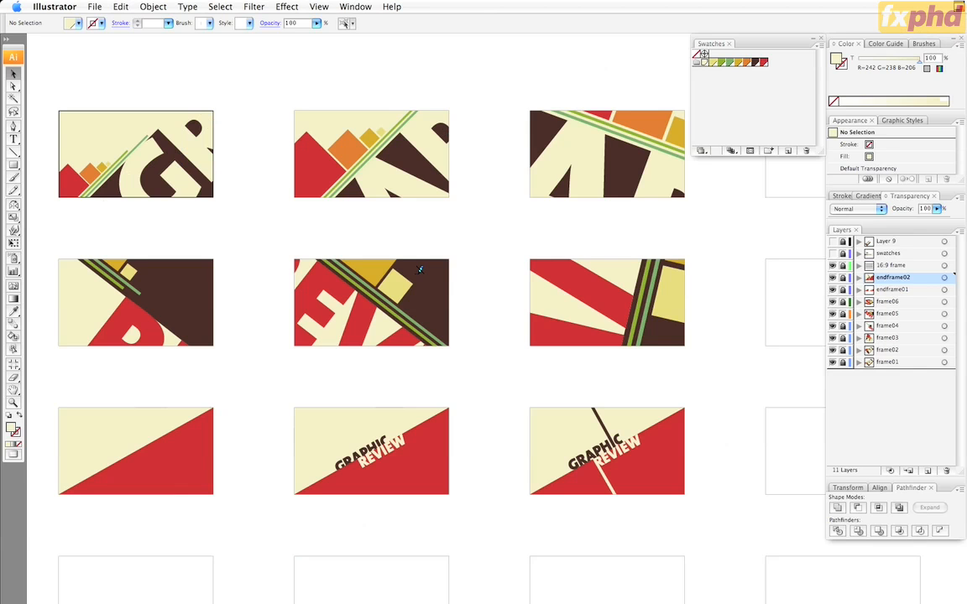
{"action": "key", "text": "super+Tab"}
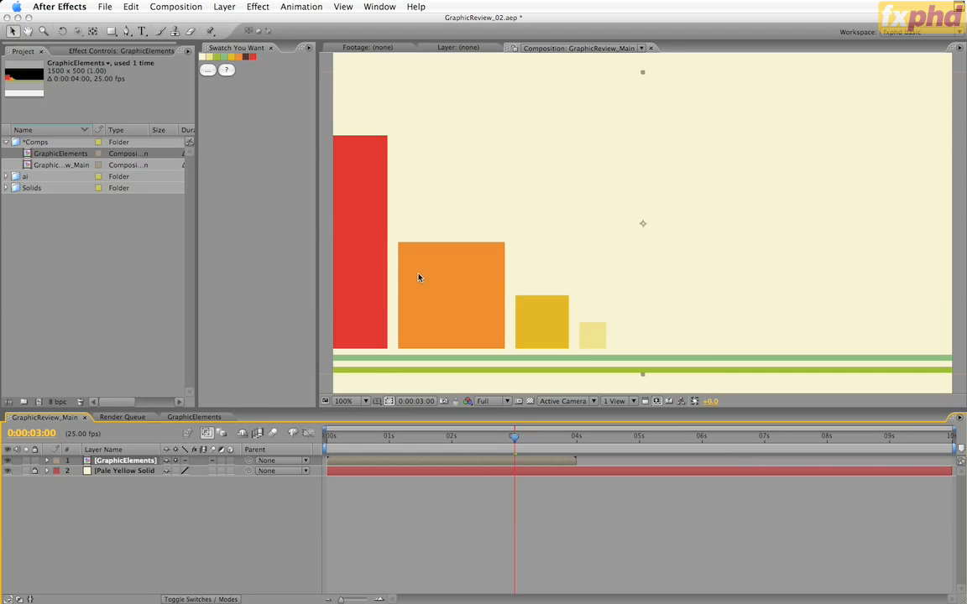
{"action": "left_click_drag", "start_coordinate": [419, 277], "coordinate": [577, 209]}
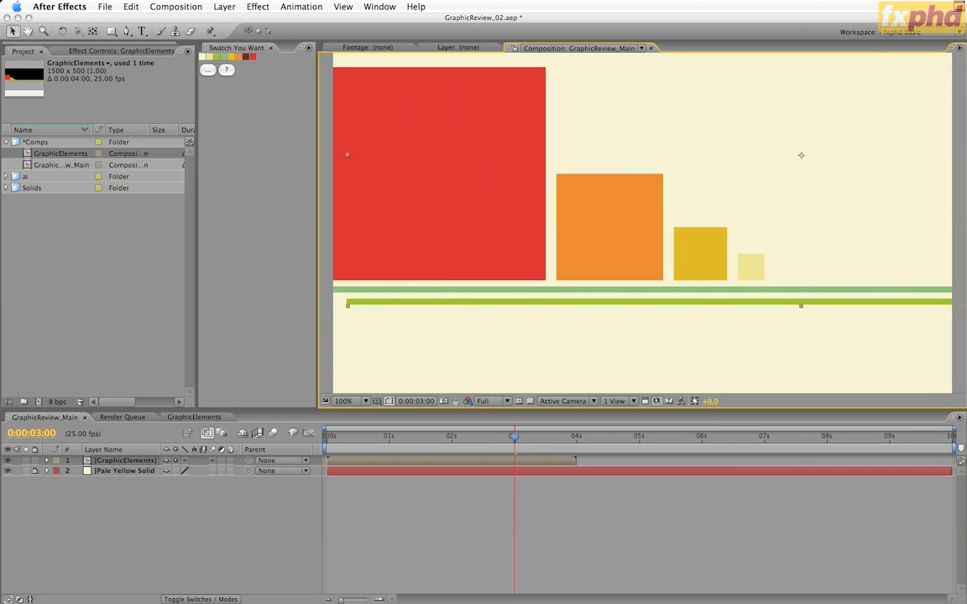
Inspect the squares and green lines inside the GraphicElements pre-comp, and return to GraphicReview_Main
{"action": "double_click", "coordinate": [338, 305]}
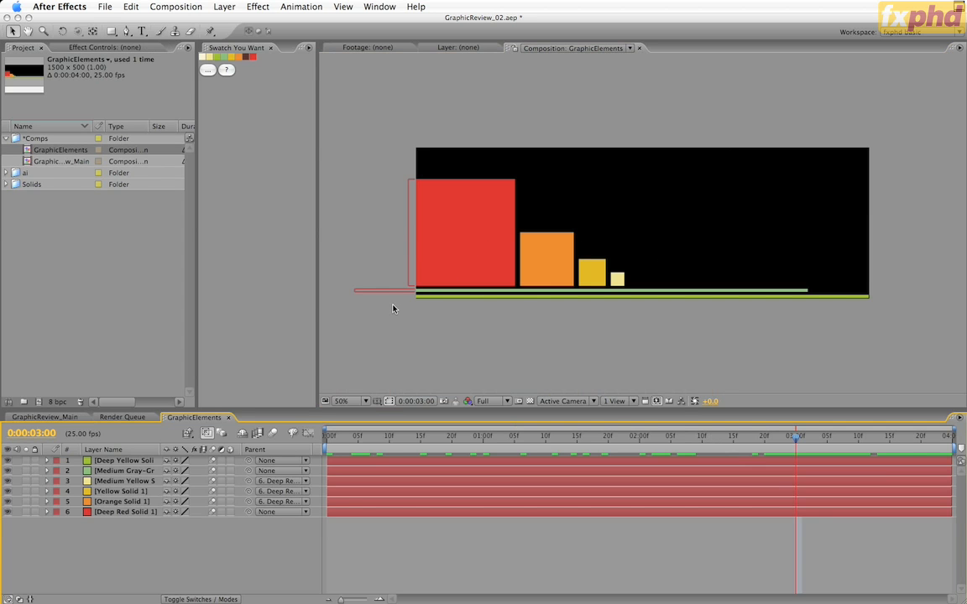
{"action": "left_click", "coordinate": [55, 418]}
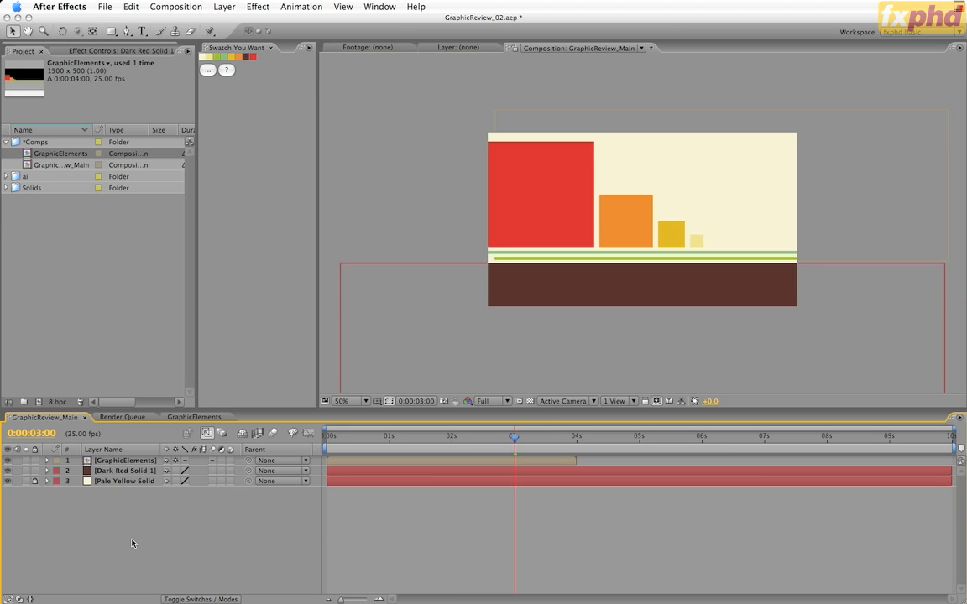
Import graphicReview_logotype.ai into the ai folder as Composition – Cropped Layers
{"action": "left_click", "coordinate": [19, 178]}
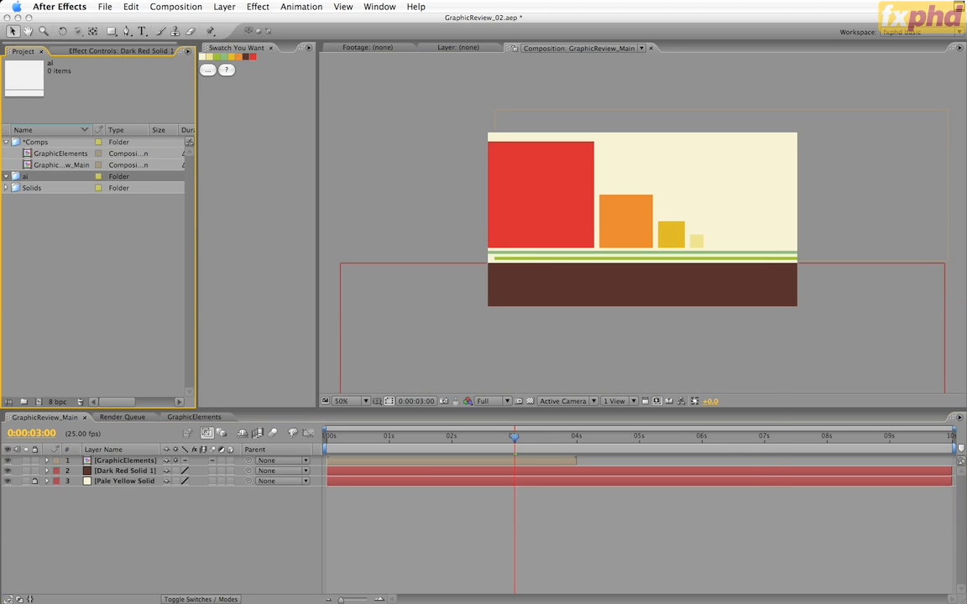
{"action": "key", "text": "super+i"}
{"action": "left_click", "coordinate": [721, 346]}
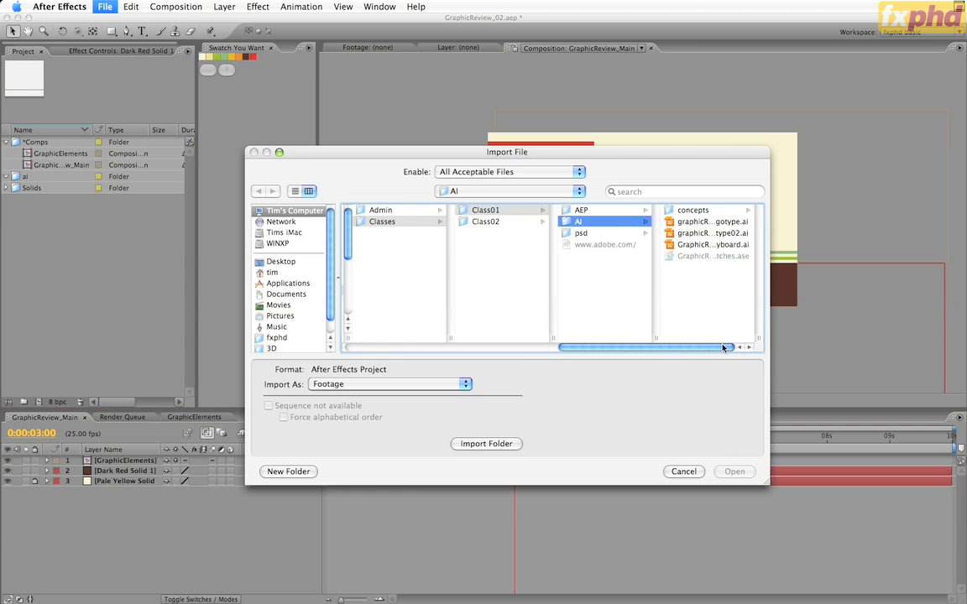
{"action": "left_click", "coordinate": [709, 222]}
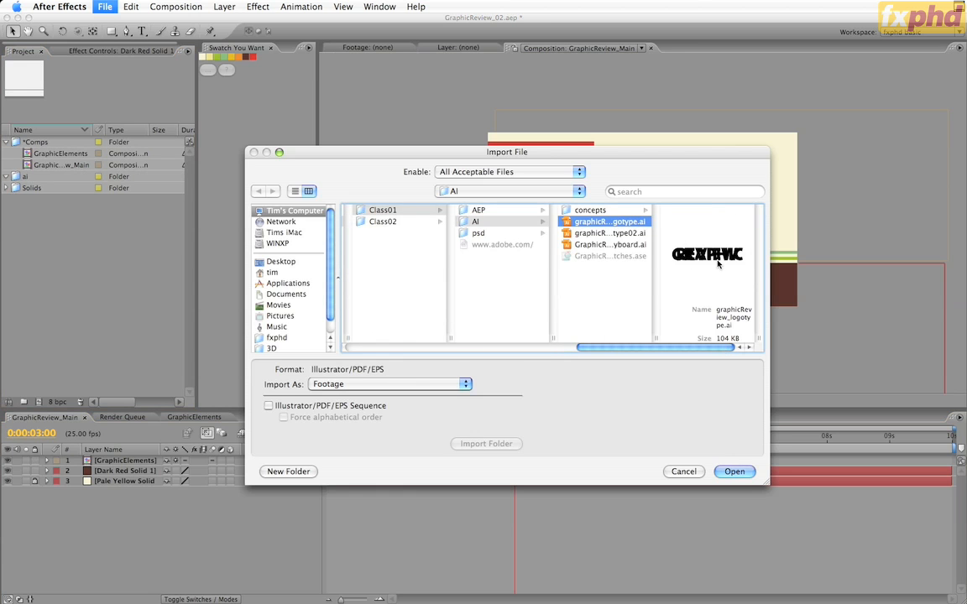
{"action": "left_click", "coordinate": [398, 385]}
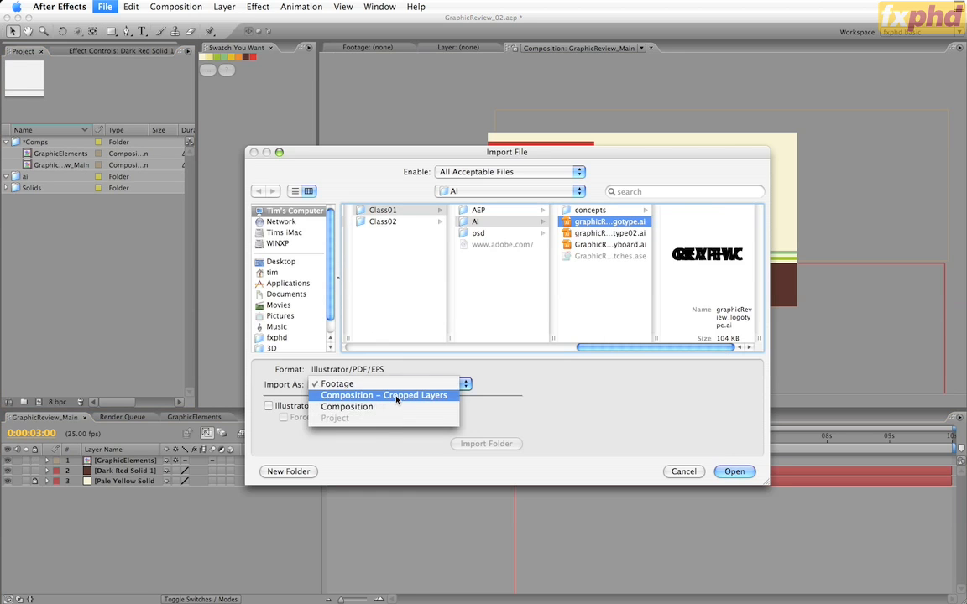
{"action": "left_click", "coordinate": [396, 395]}
{"action": "left_click", "coordinate": [733, 470]}
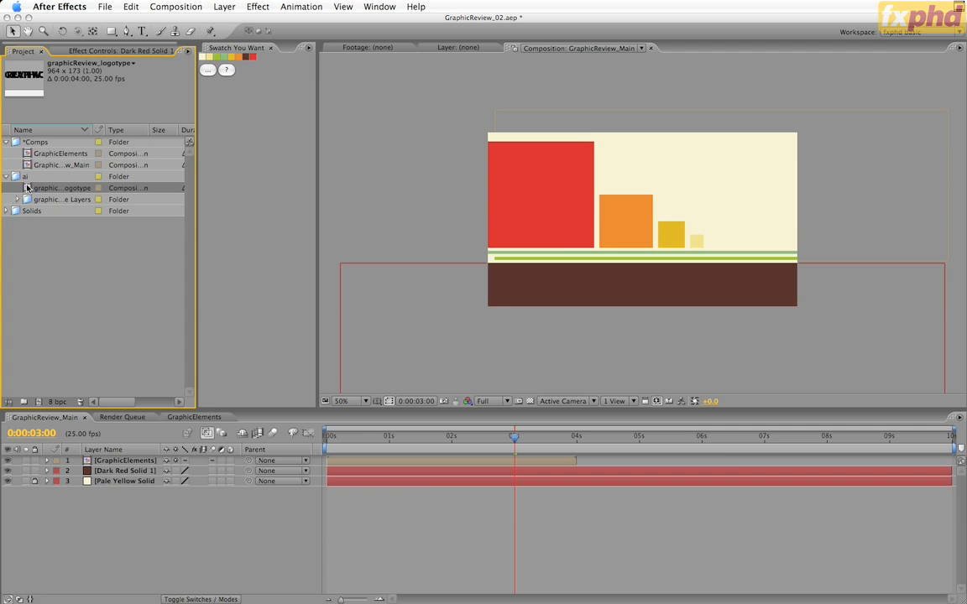
Delete the imported logotype comp and place its graphic layer footage beneath GraphicElements in GraphicReview_Main
{"action": "key", "text": "Delete"}
{"action": "key", "text": "Return"}
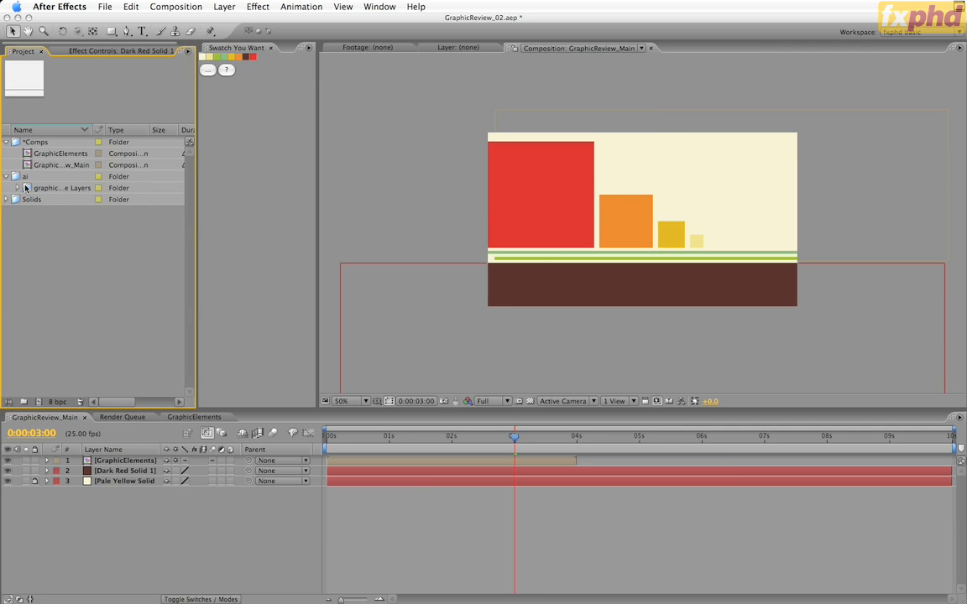
{"action": "left_click", "coordinate": [18, 188]}
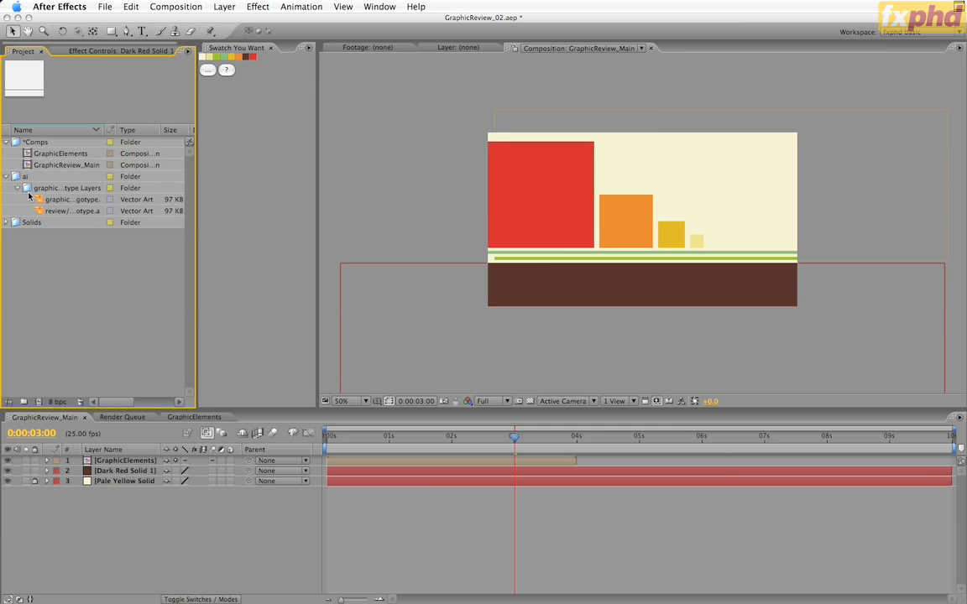
{"action": "left_click_drag", "start_coordinate": [38, 199], "coordinate": [118, 469]}
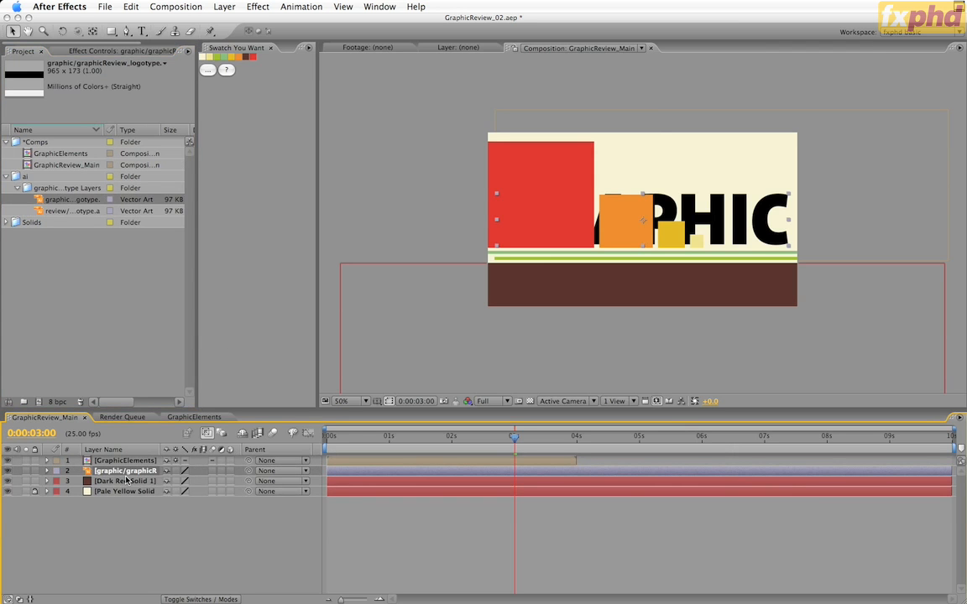
Hide GraphicElements, align the GRAPHIC lettering with the dark red solid's upper edge, and move both layers up together
{"action": "left_click", "coordinate": [8, 460]}
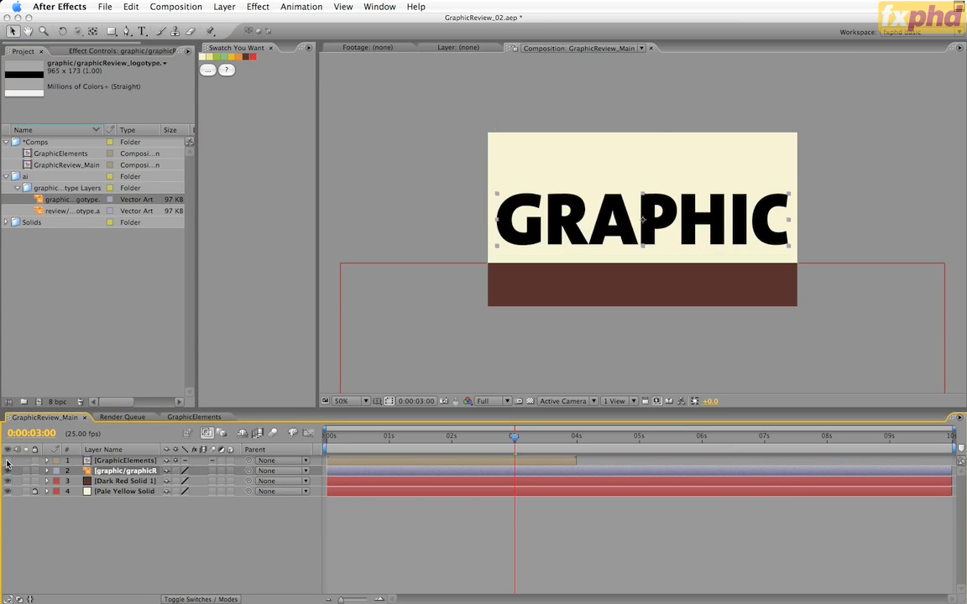
{"action": "left_click_drag", "start_coordinate": [670, 202], "coordinate": [670, 271]}
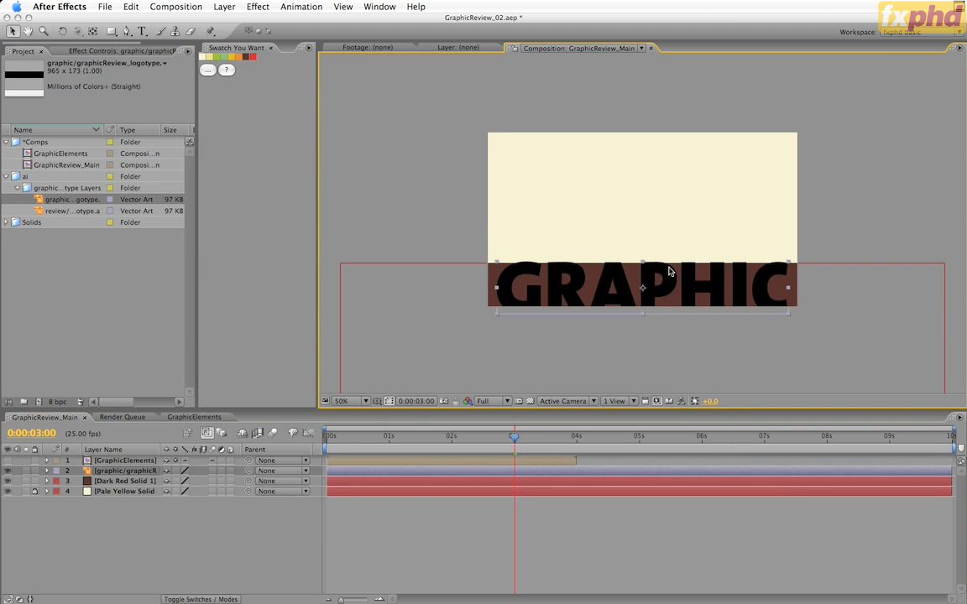
{"action": "left_click", "coordinate": [118, 481]}
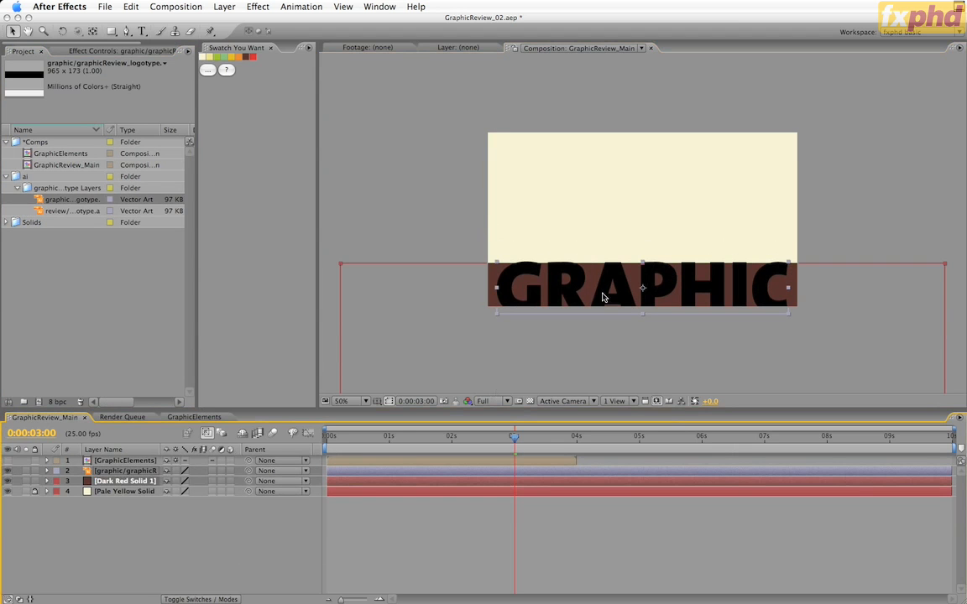
{"action": "left_click_drag", "start_coordinate": [601, 297], "coordinate": [606, 206]}
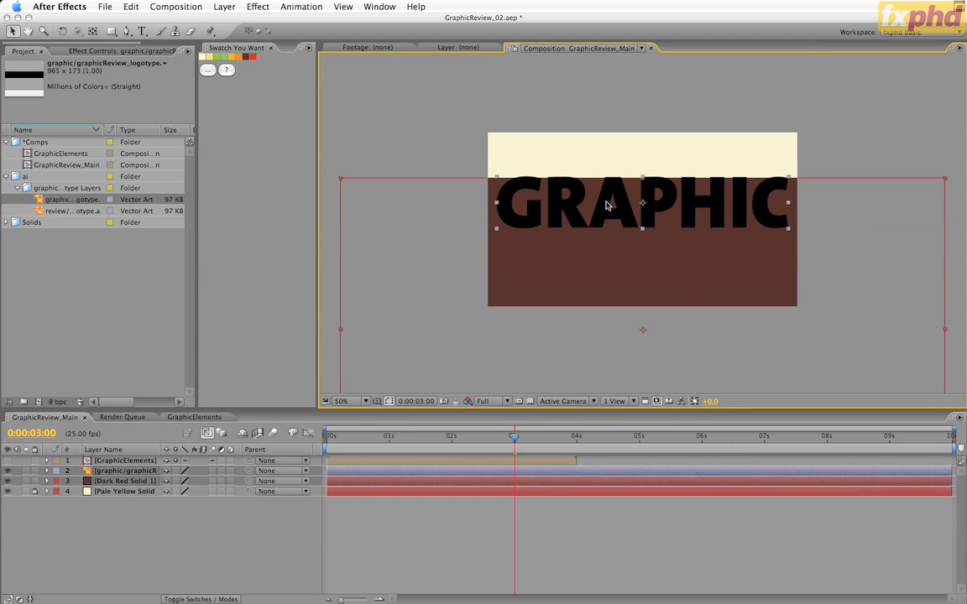
Move the GRAPHIC layer's anchor point to the centre of its upper edge with the Pan Behind tool
{"action": "key", "text": "period"}
{"action": "key", "text": "period"}
{"action": "left_click_drag", "start_coordinate": [692, 184], "coordinate": [691, 352]}
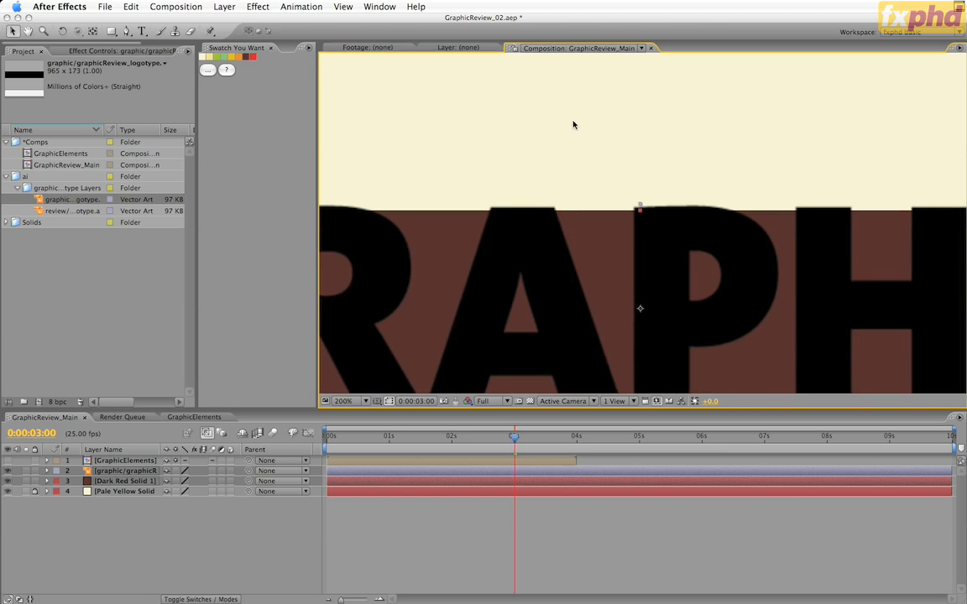
{"action": "key", "text": "y"}
{"action": "left_click", "coordinate": [149, 472]}
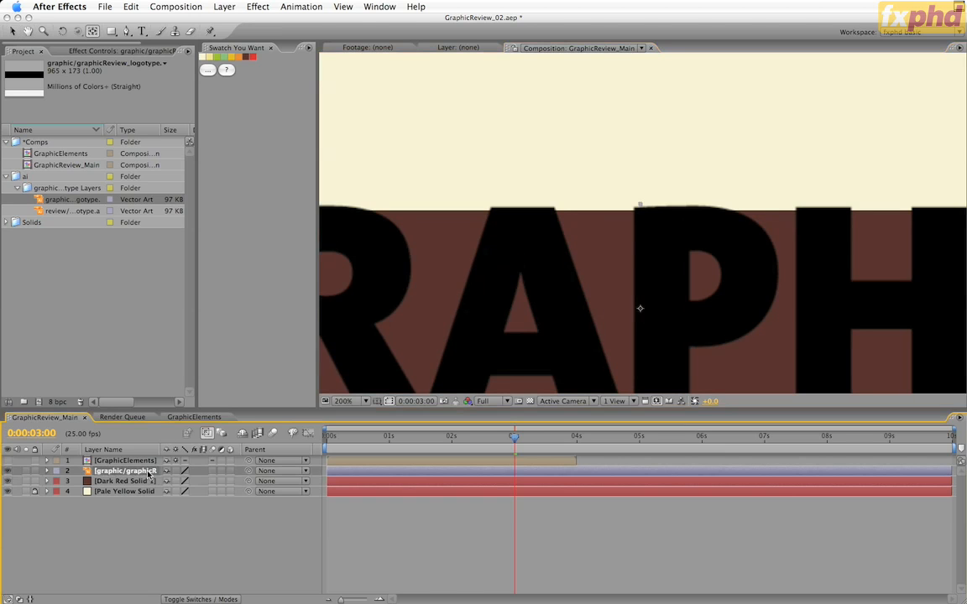
{"action": "left_click_drag", "start_coordinate": [641, 309], "coordinate": [640, 208]}
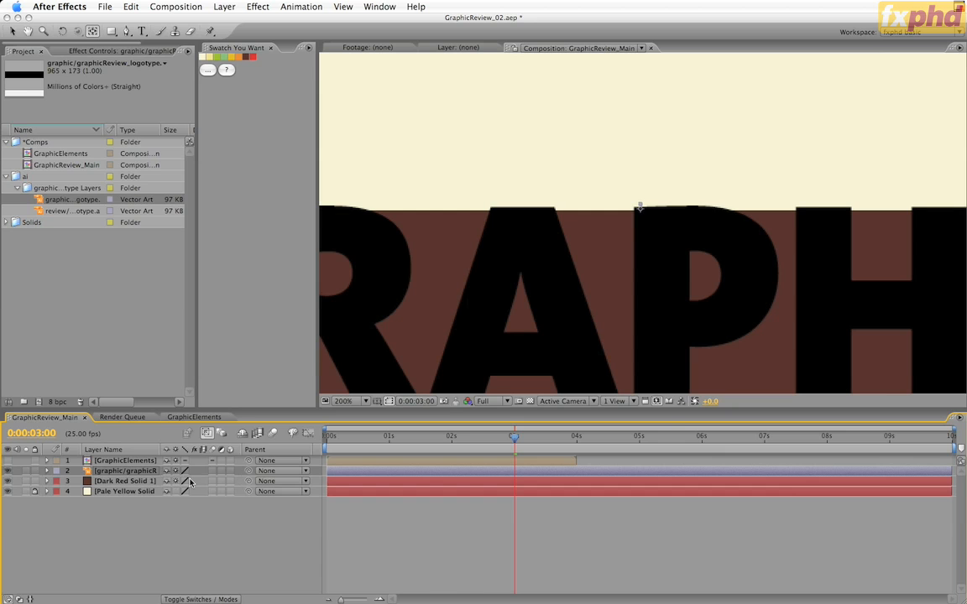
Enable motion blur on the GRAPHIC logotype layer and the dark red solid
{"action": "left_click_drag", "start_coordinate": [212, 471], "coordinate": [212, 481]}
{"action": "key", "text": "comma"}
{"action": "key", "text": "comma"}
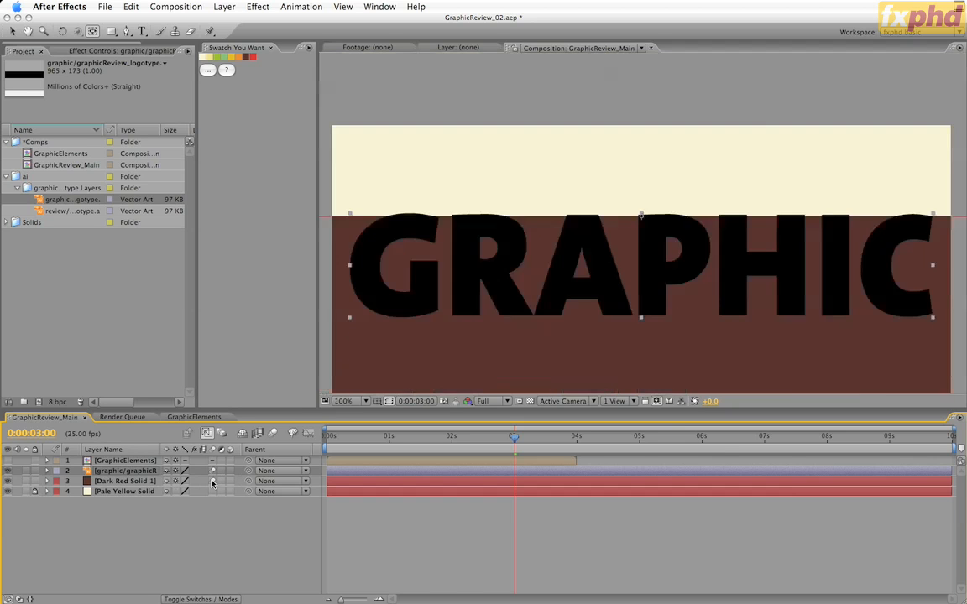
Enlarge the GRAPHIC layer by trying a Scale of 300% and settling on 250%
{"action": "left_click", "coordinate": [126, 470]}
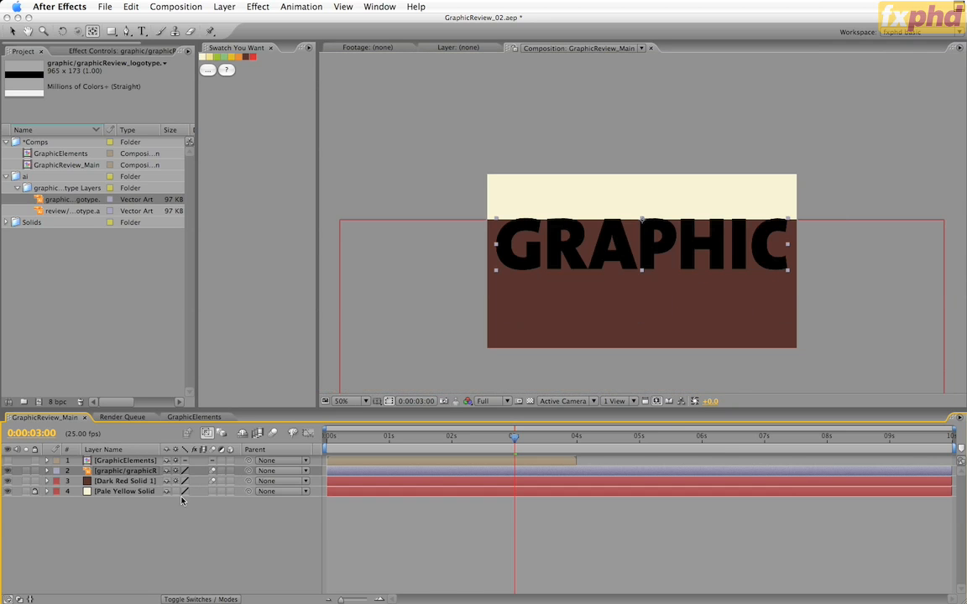
{"action": "key", "text": "s"}
{"action": "left_click", "coordinate": [183, 481]}
{"action": "type", "text": "300"}
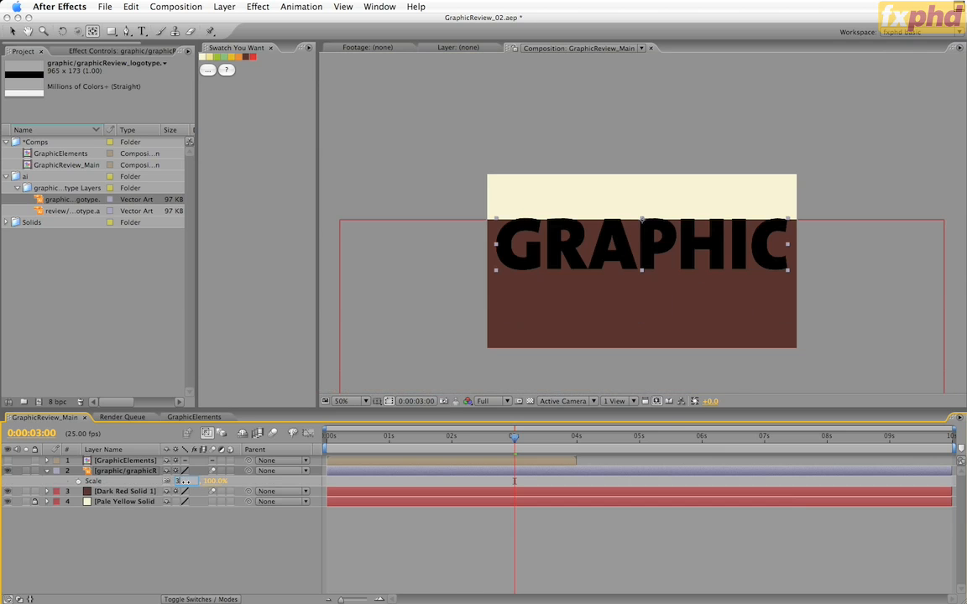
{"action": "key", "text": "Return"}
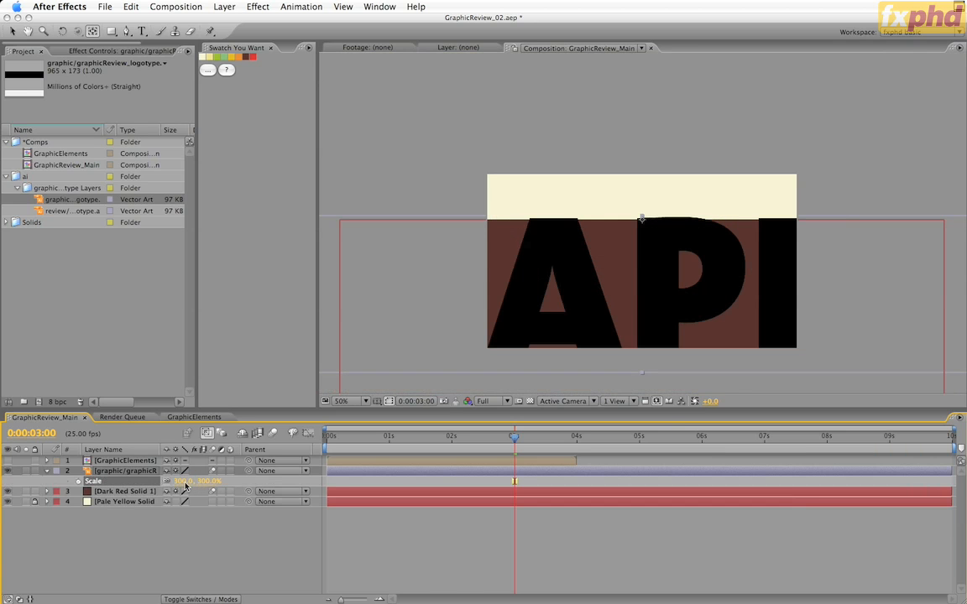
{"action": "left_click", "coordinate": [183, 480]}
{"action": "type", "text": "250"}
{"action": "key", "text": "Return"}
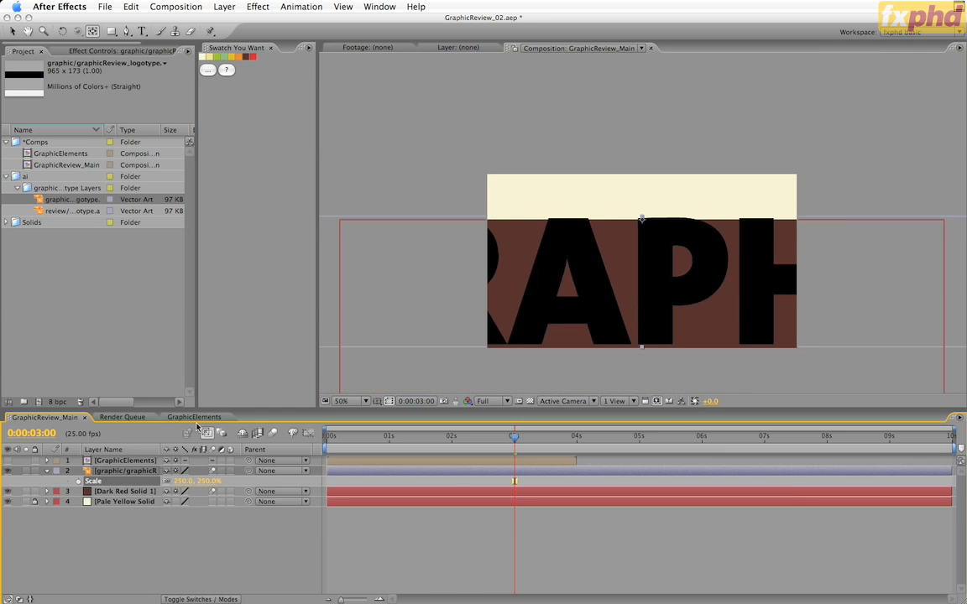
Apply the Fill effect to the GRAPHIC logotype layer and colour it with the palette's palest yellow swatch
{"action": "left_click", "coordinate": [252, 7]}
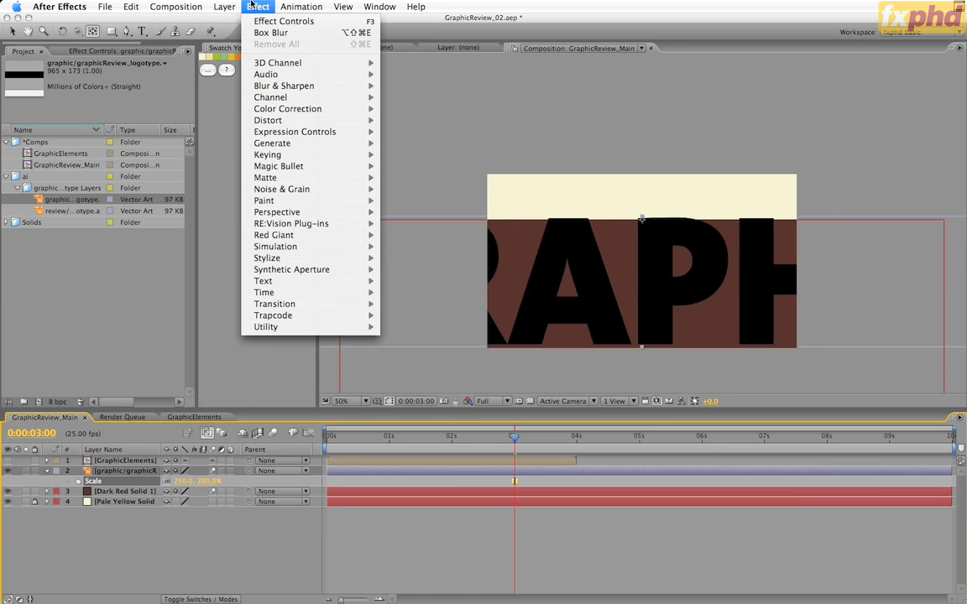
{"action": "mouse_move", "coordinate": [277, 143]}
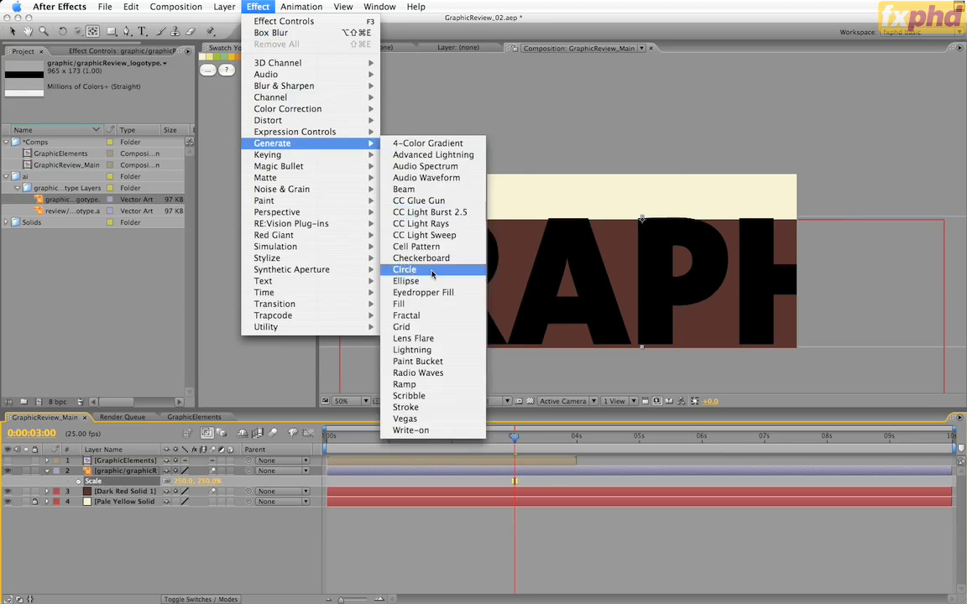
{"action": "left_click", "coordinate": [395, 269]}
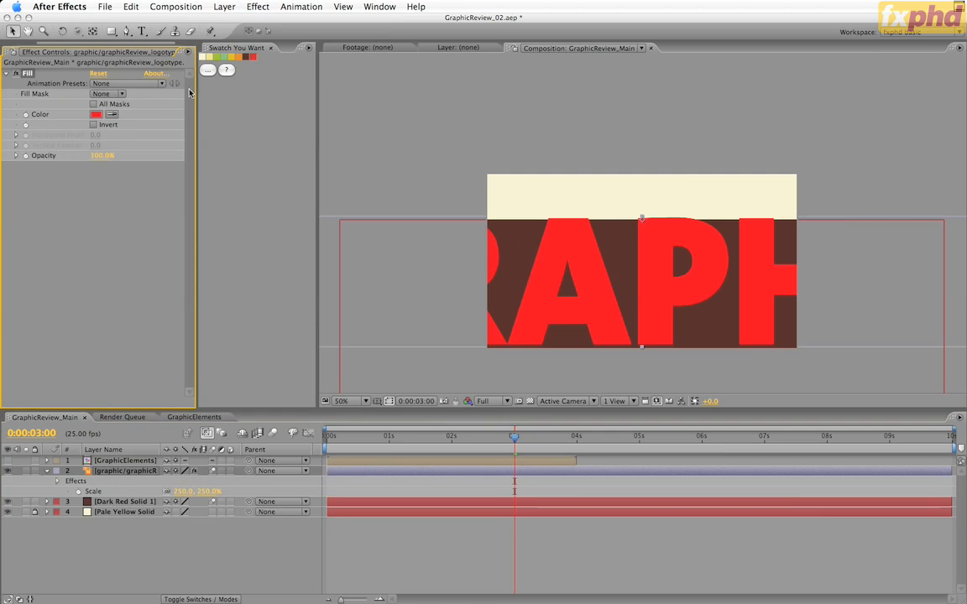
{"action": "left_click", "coordinate": [112, 114]}
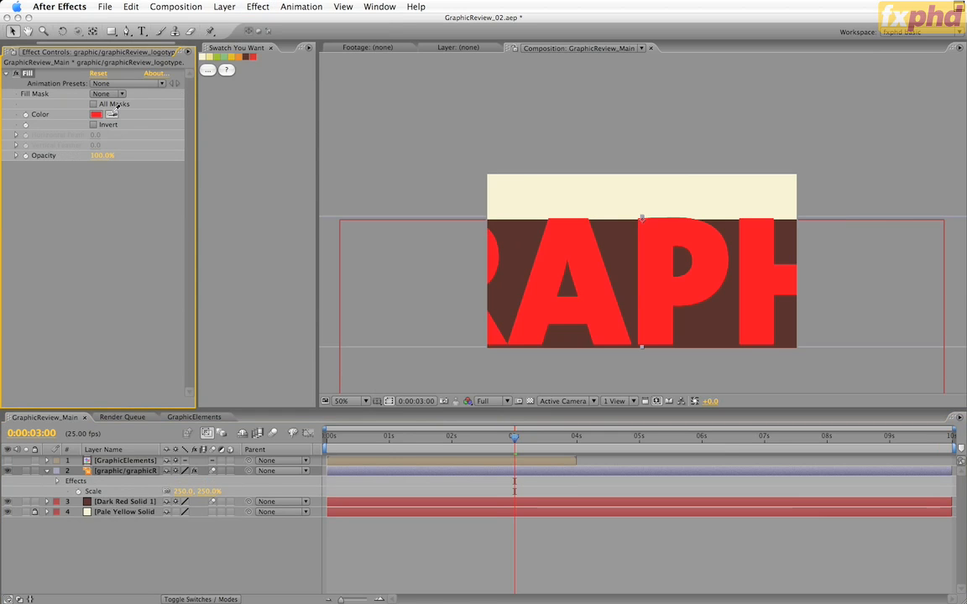
{"action": "left_click", "coordinate": [203, 58]}
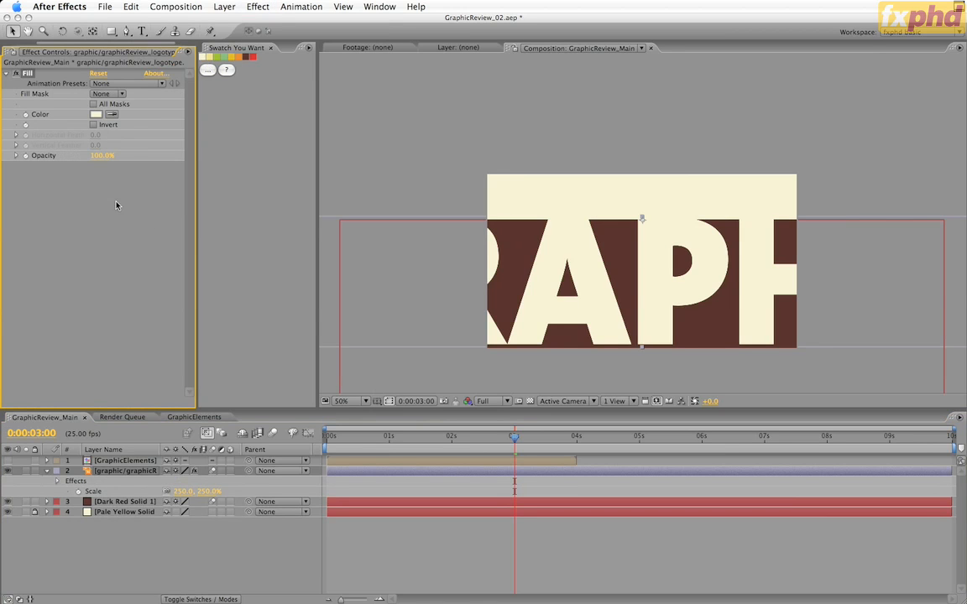
Show GraphicElements, place the GRAPHIC lettering and dark red solid just below its green lines, and move all three layers up together
{"action": "left_click", "coordinate": [8, 461]}
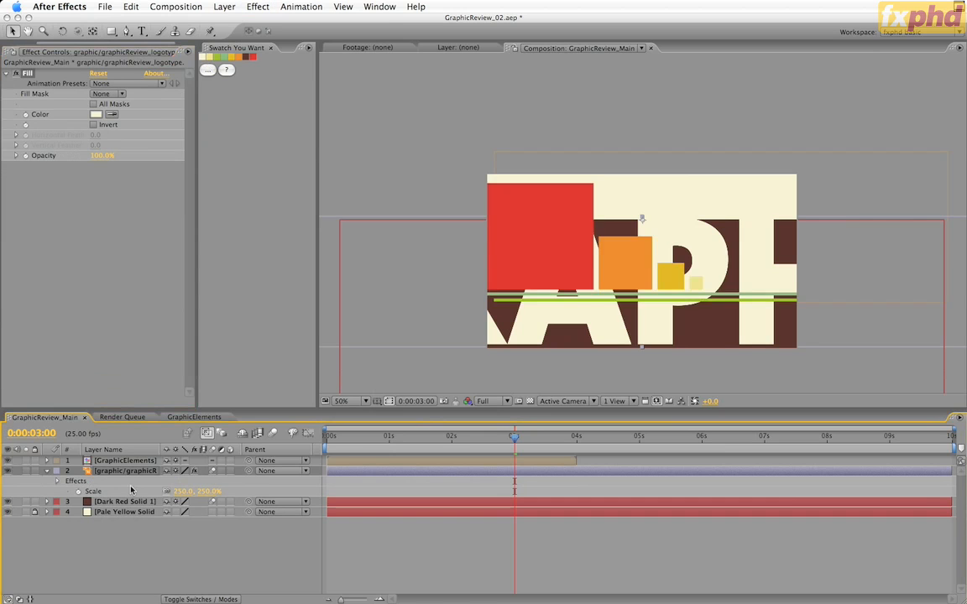
{"action": "left_click", "coordinate": [621, 231]}
{"action": "left_click_drag", "start_coordinate": [621, 230], "coordinate": [618, 313]}
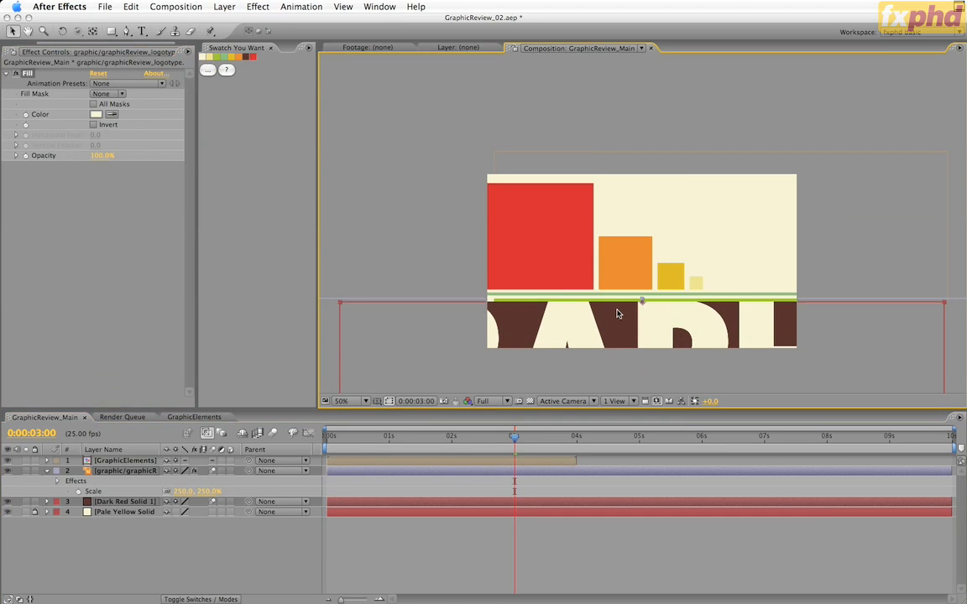
{"action": "key", "text": "shift+Down"}
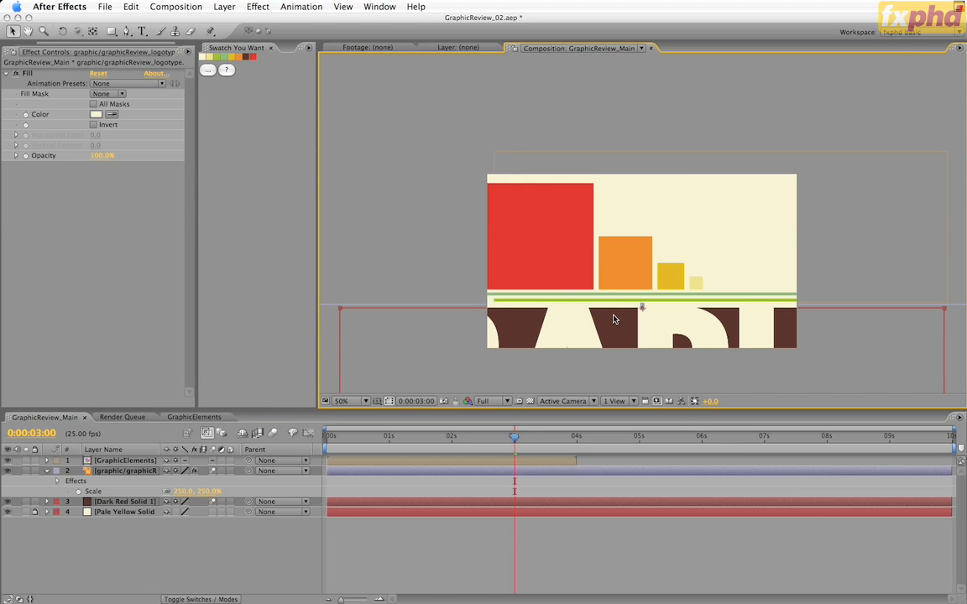
{"action": "left_click", "coordinate": [119, 462]}
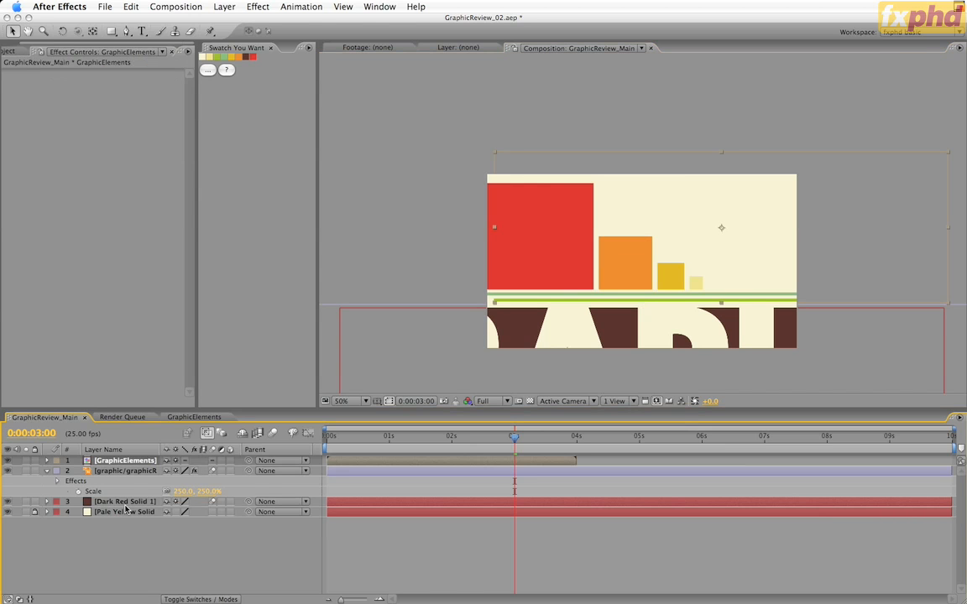
{"action": "left_click_drag", "start_coordinate": [621, 337], "coordinate": [624, 236]}
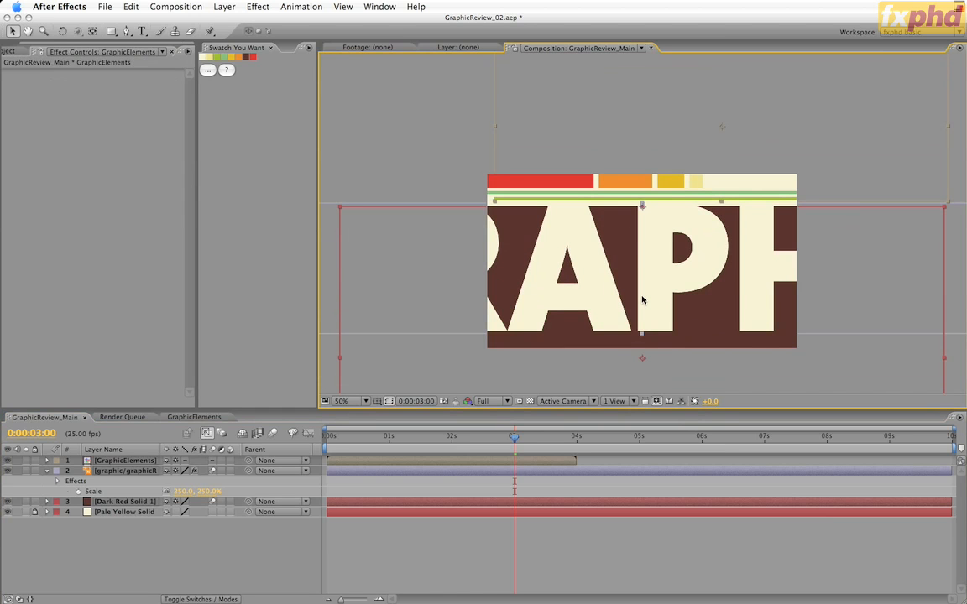
Add a null object to the GraphicReview_Main composition
{"action": "left_click", "coordinate": [212, 7]}
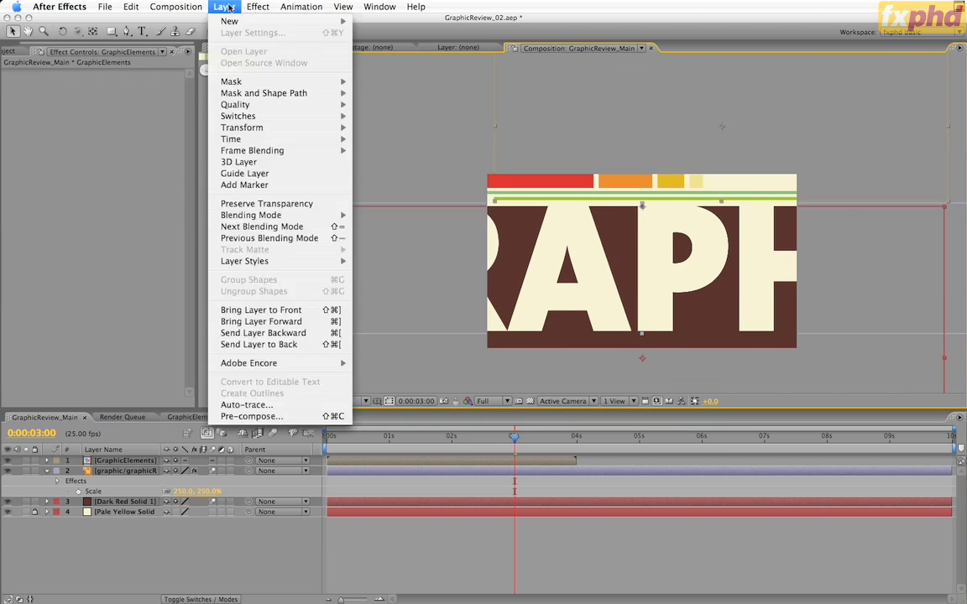
{"action": "mouse_move", "coordinate": [218, 21]}
{"action": "left_click", "coordinate": [408, 71]}
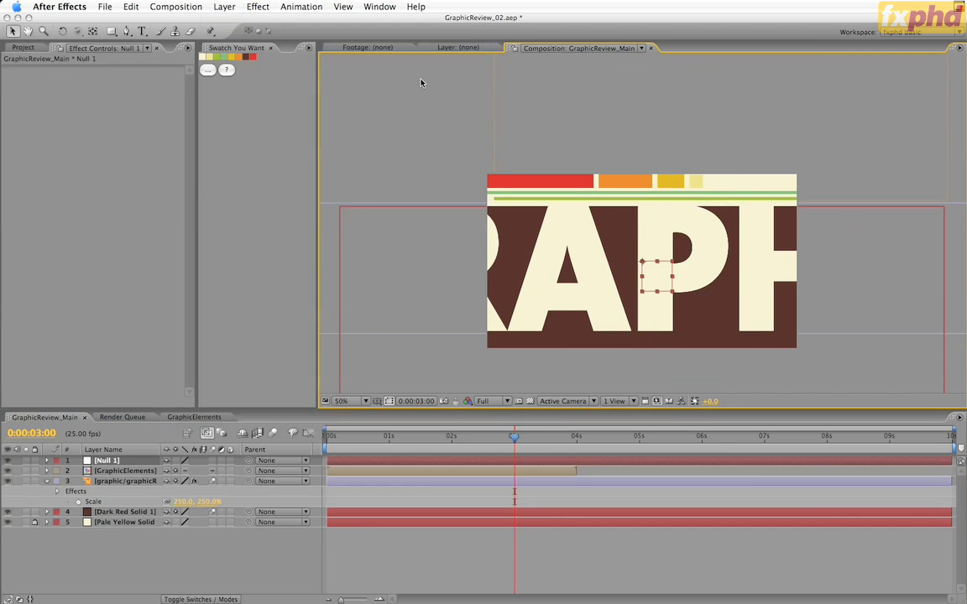
Align the null object's left edge with the left side of the letter P's stem
{"action": "key", "text": "period"}
{"action": "key", "text": "period"}
{"action": "key", "text": "space"}
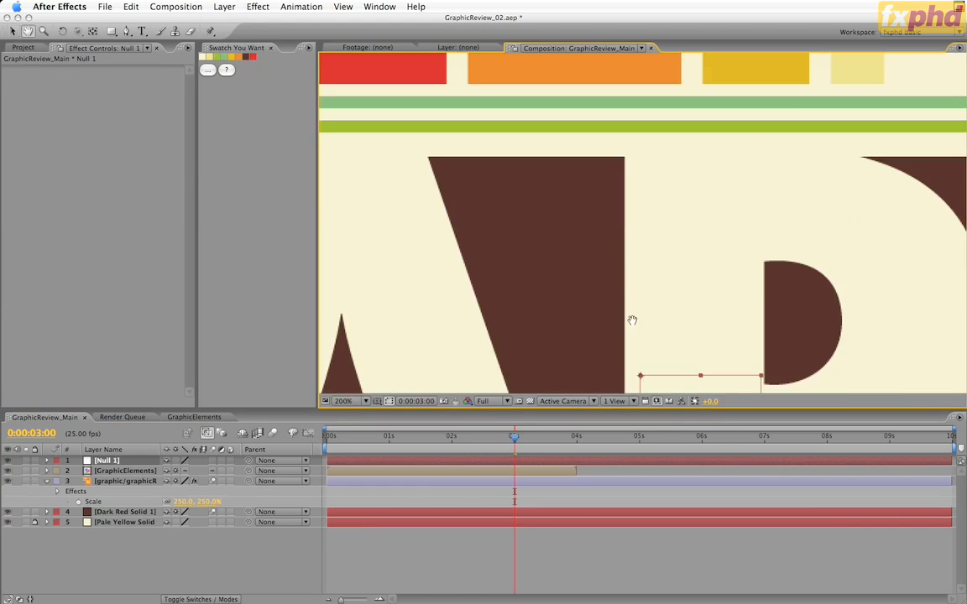
{"action": "left_click_drag", "start_coordinate": [632, 321], "coordinate": [699, 84]}
{"action": "left_click_drag", "start_coordinate": [744, 191], "coordinate": [734, 205]}
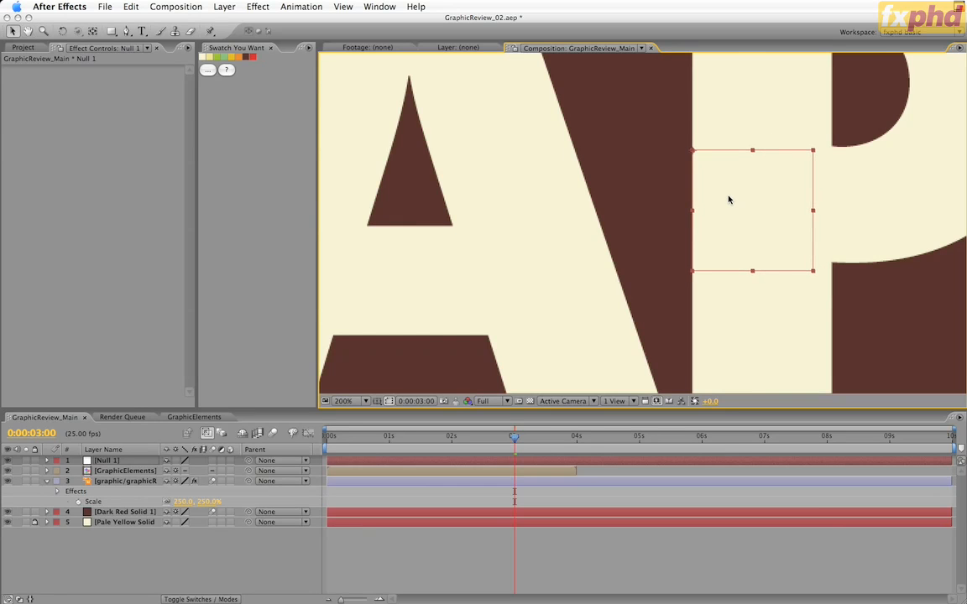
{"action": "key", "text": "comma"}
{"action": "key", "text": "comma"}
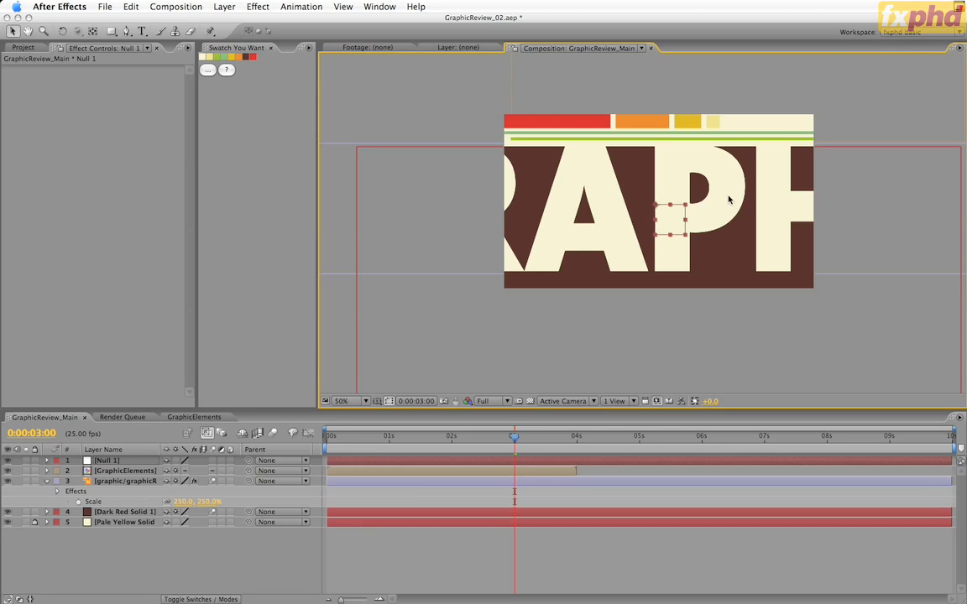
Parent GraphicElements, the GRAPHIC logotype and the dark red solid to the null object
{"action": "left_click", "coordinate": [143, 472]}
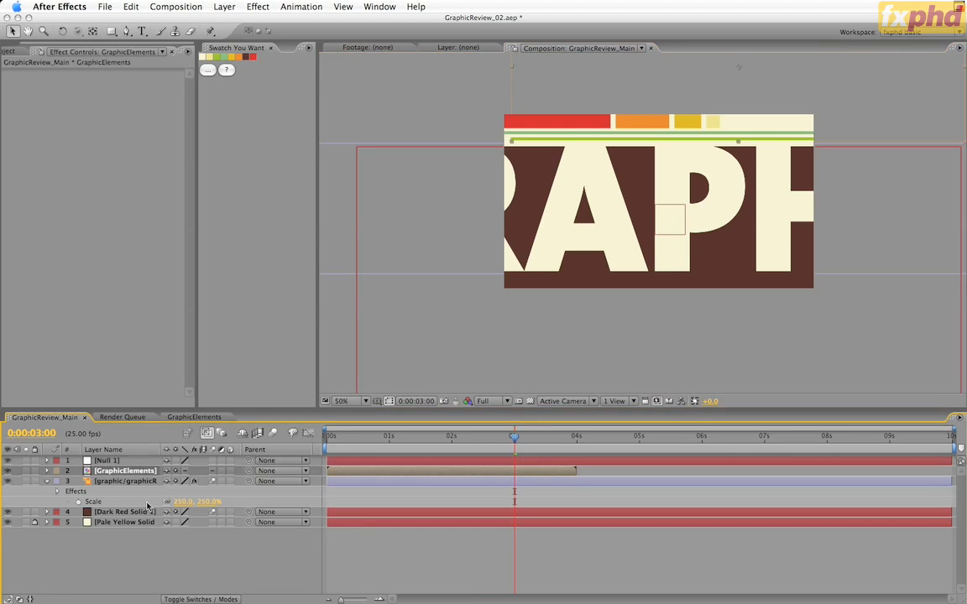
{"action": "left_click", "coordinate": [147, 511], "text": "shift"}
{"action": "left_click_drag", "start_coordinate": [248, 471], "coordinate": [127, 461]}
Rename the null layer as "main controller 01"
{"action": "left_click", "coordinate": [120, 462]}
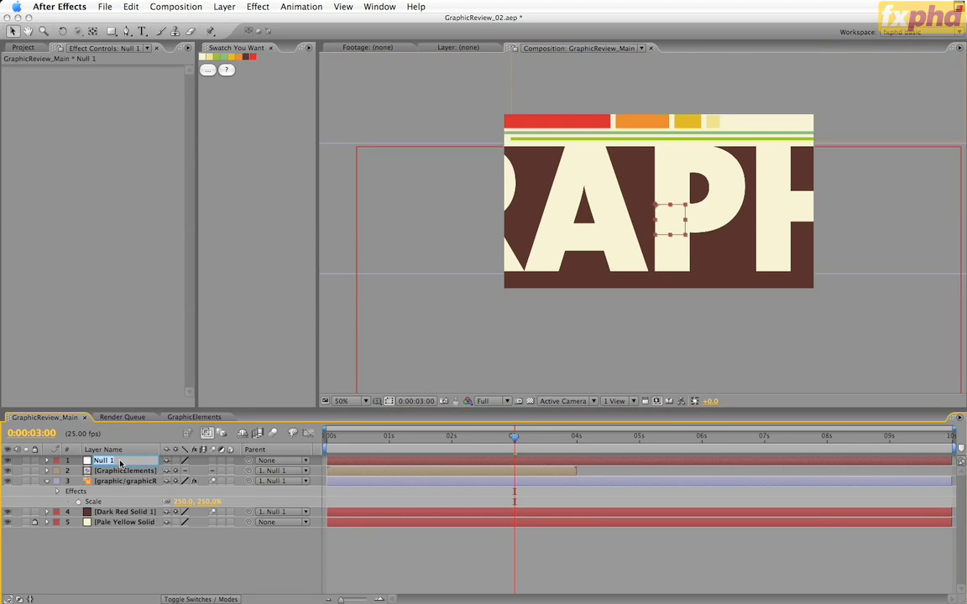
{"action": "type", "text": "main controller 01"}
{"action": "key", "text": "Return"}
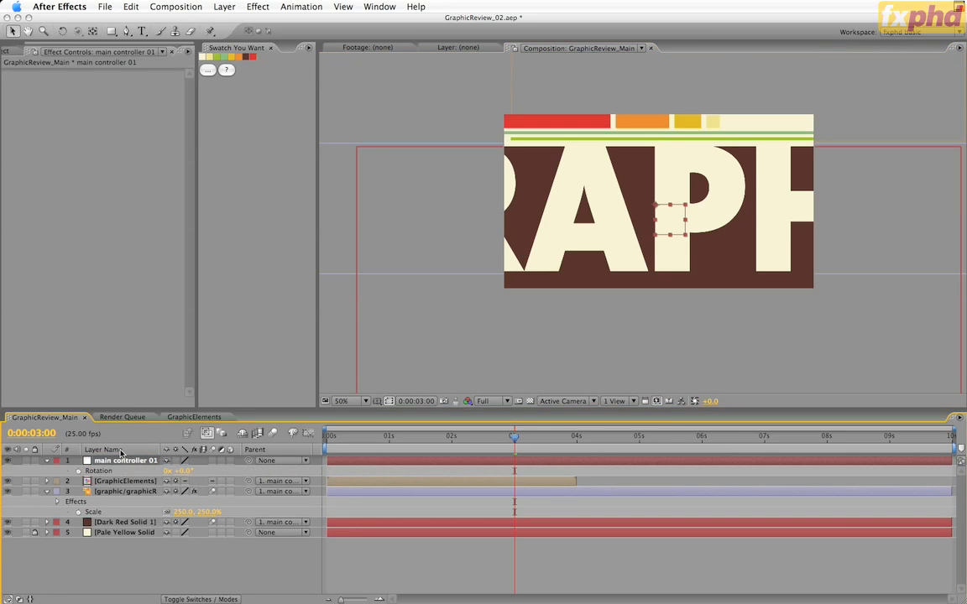
Set main controller 01's Rotation to -45°, compare with the Illustrator storyboard, and shift the null right and slightly down in After Effects
{"action": "key", "text": "r"}
{"action": "left_click", "coordinate": [183, 472]}
{"action": "type", "text": "-45"}
{"action": "key", "text": "Return"}
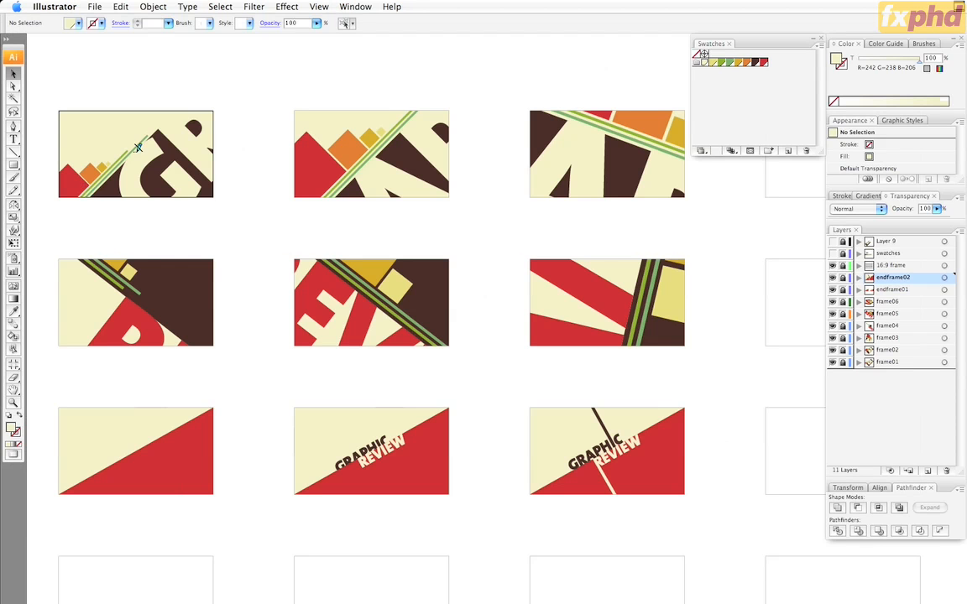
{"action": "key", "text": "super+Tab"}
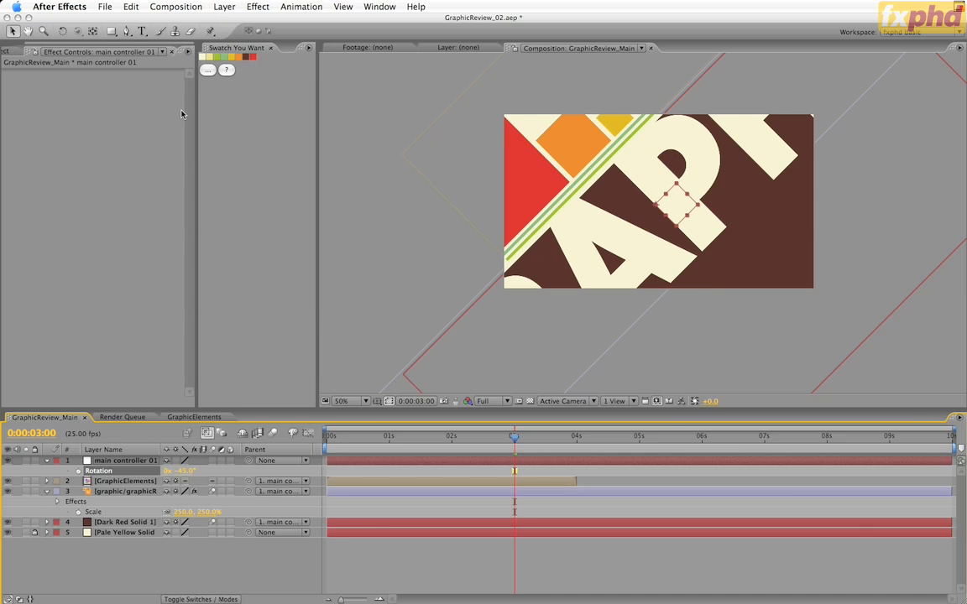
{"action": "left_click_drag", "start_coordinate": [670, 205], "coordinate": [719, 228]}
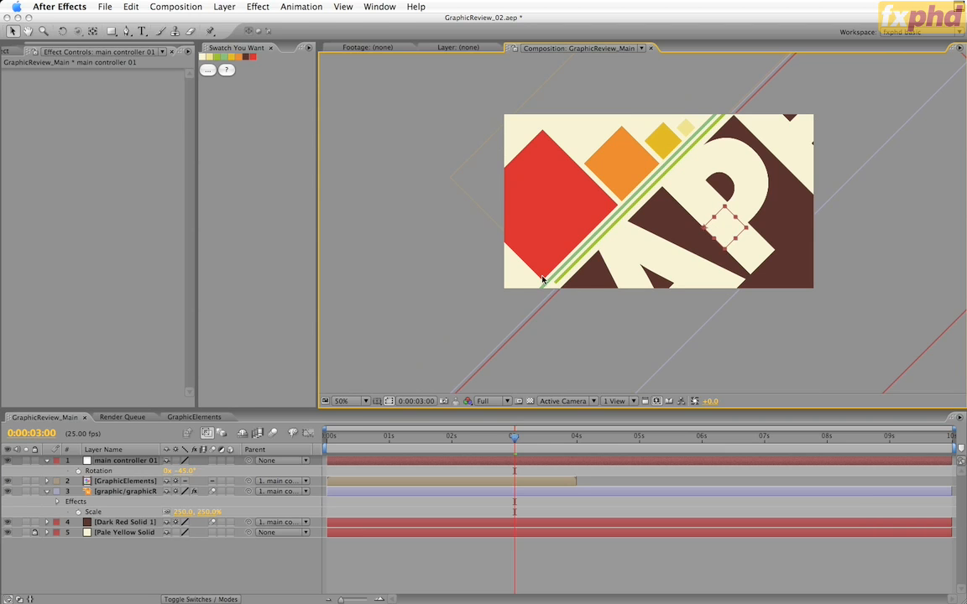
Slide GraphicElements down along the diagonal by setting its X Position to 135, and scrub around 3 seconds to check the motion
{"action": "left_click", "coordinate": [146, 482]}
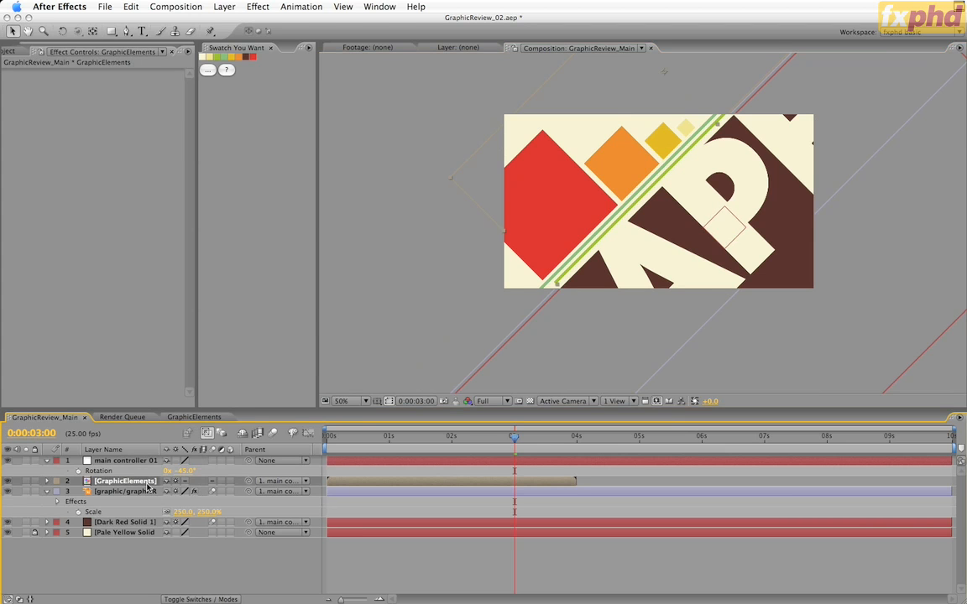
{"action": "key", "text": "p"}
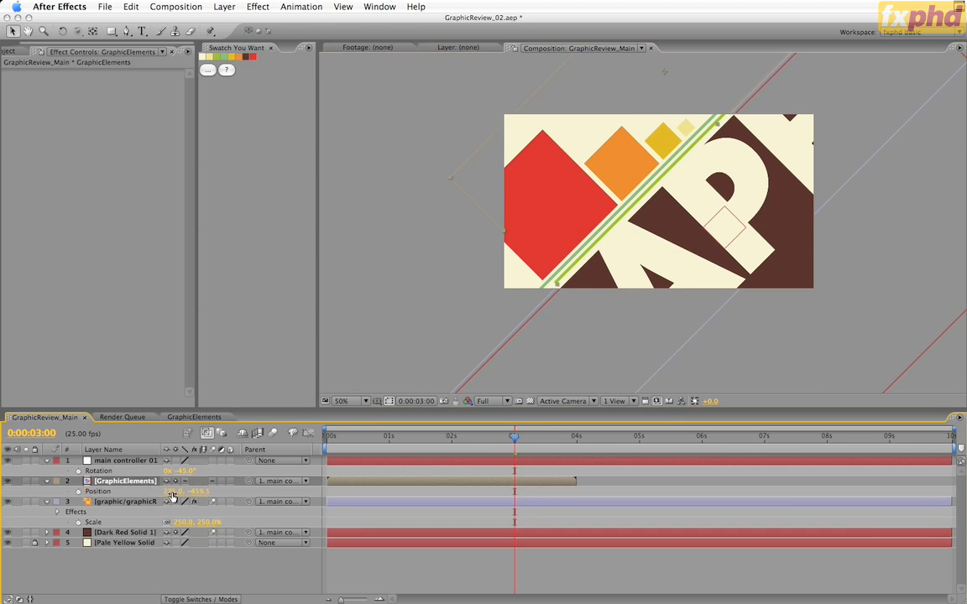
{"action": "left_click_drag", "start_coordinate": [174, 493], "coordinate": [113, 516]}
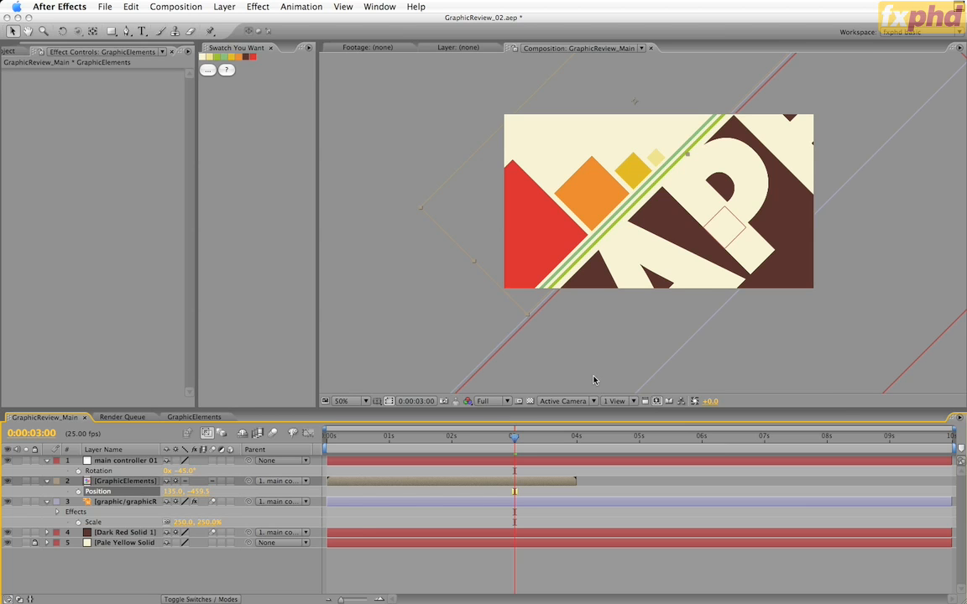
{"action": "left_click_drag", "start_coordinate": [513, 438], "coordinate": [514, 484]}
Save the project as the incremented version GraphicReview_03.aep and close the Swatch You Want panel
{"action": "left_click", "coordinate": [106, 7]}
{"action": "left_click", "coordinate": [144, 142]}
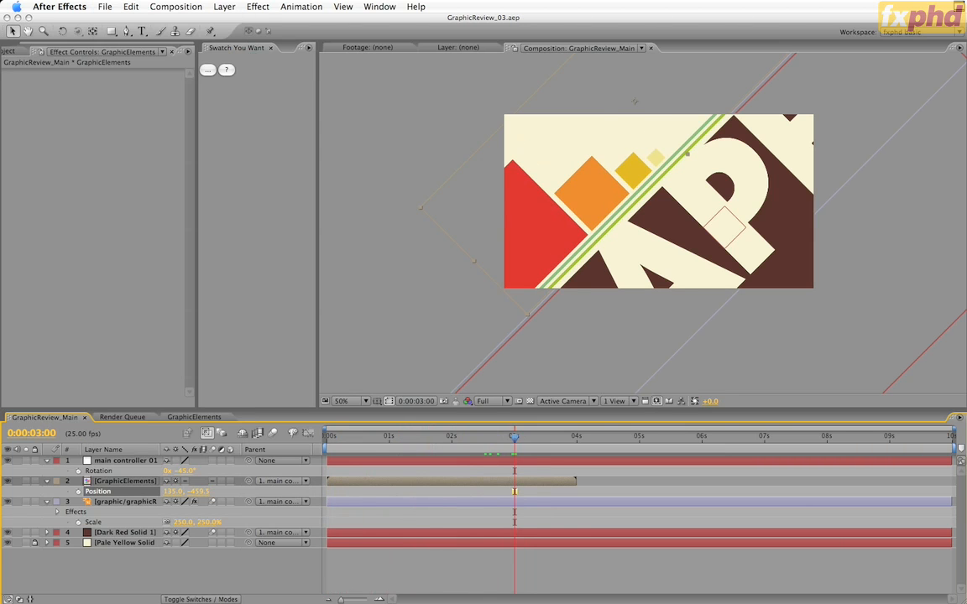
{"action": "left_click", "coordinate": [271, 49]}
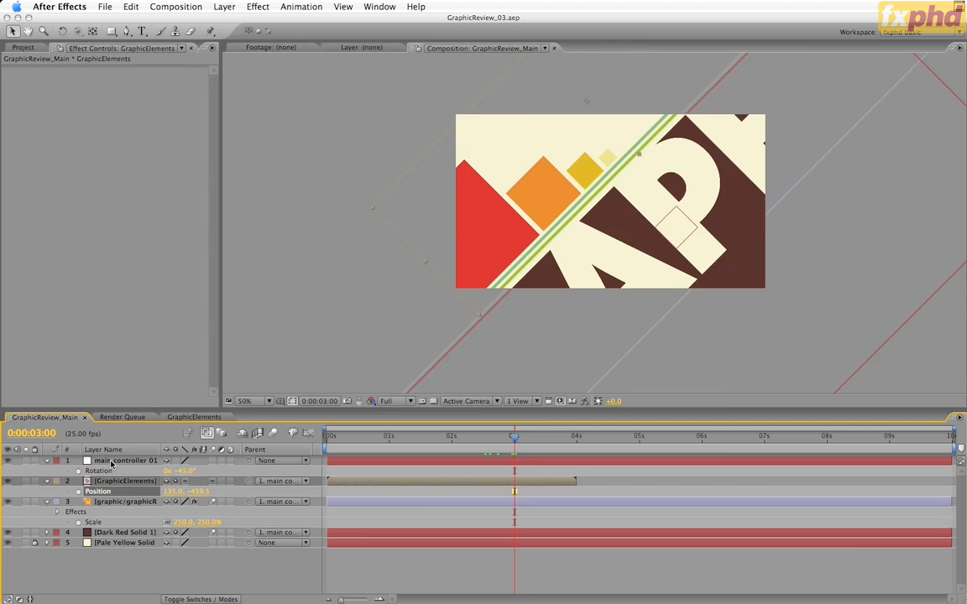
Set initial Anchor Point, Scale and Rotation keyframes on main controller 01 at 0:00:03:00
{"action": "left_click", "coordinate": [111, 463]}
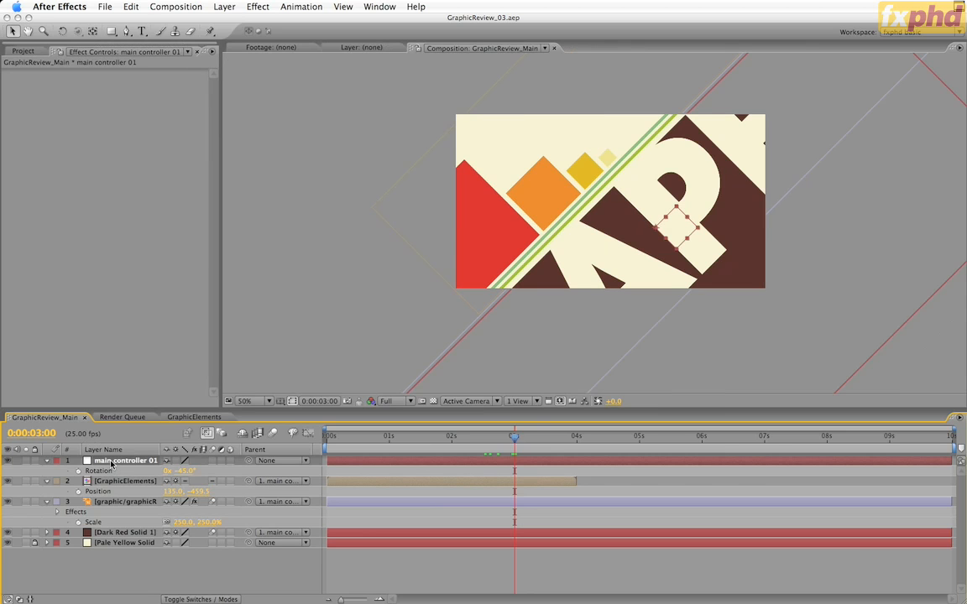
{"action": "key", "text": "shift+a"}
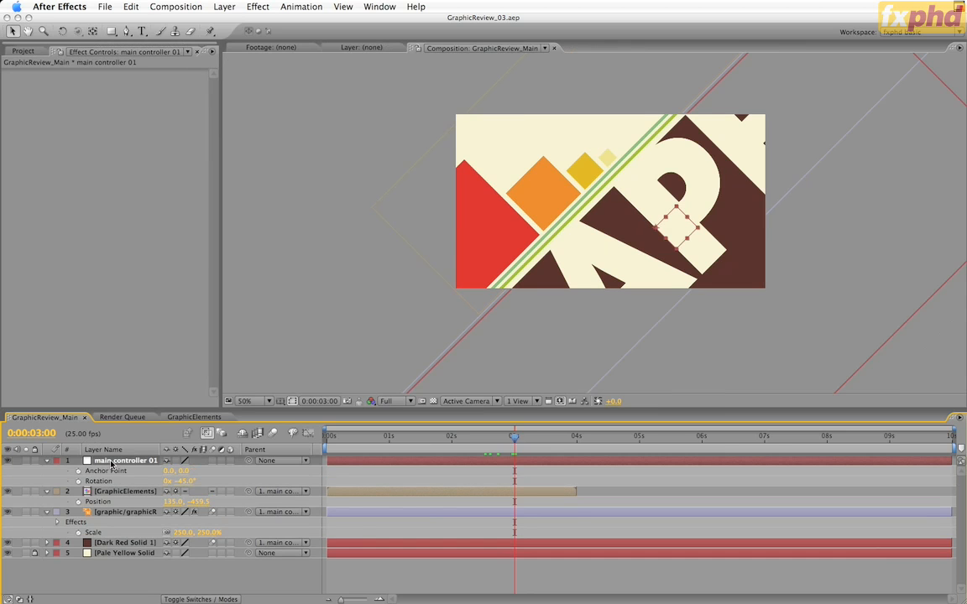
{"action": "key", "text": "shift+s"}
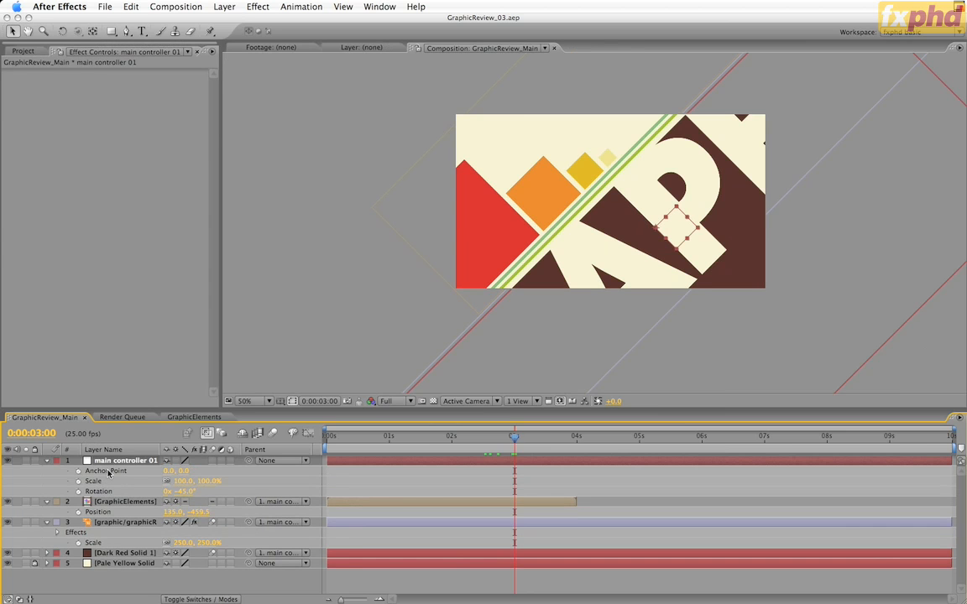
{"action": "left_click", "coordinate": [78, 470]}
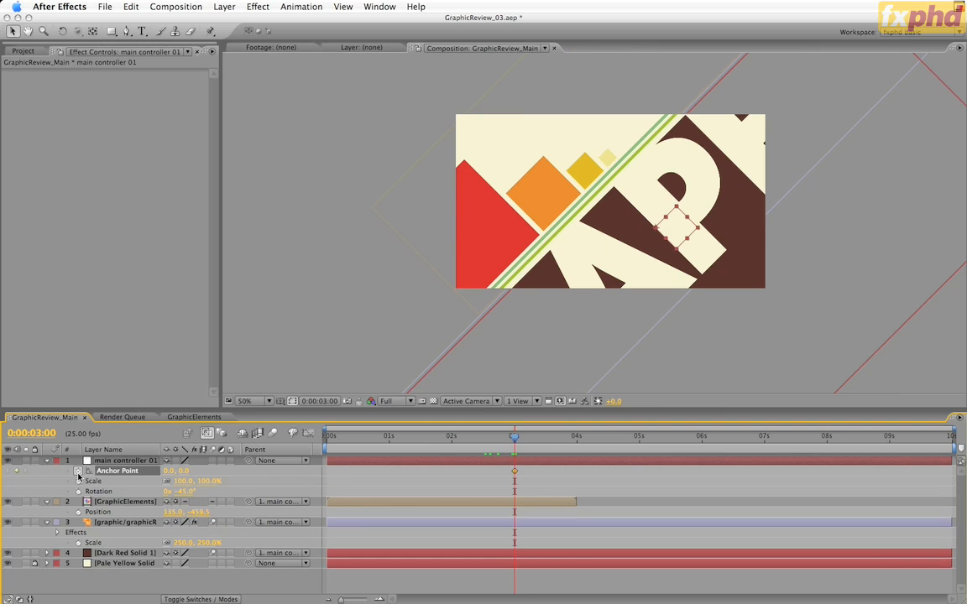
{"action": "left_click", "coordinate": [78, 481]}
{"action": "left_click", "coordinate": [78, 491]}
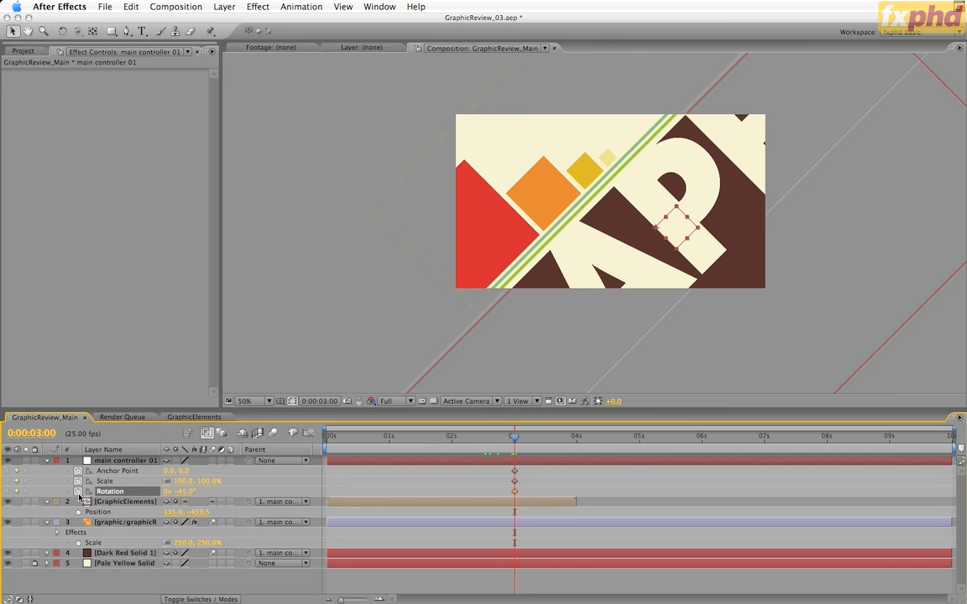
Go to 0:00:03:10, consult the Illustrator storyboard, and keyframe main controller 01's Scale at 600% in After Effects
{"action": "key", "text": "shift+Page_Down"}
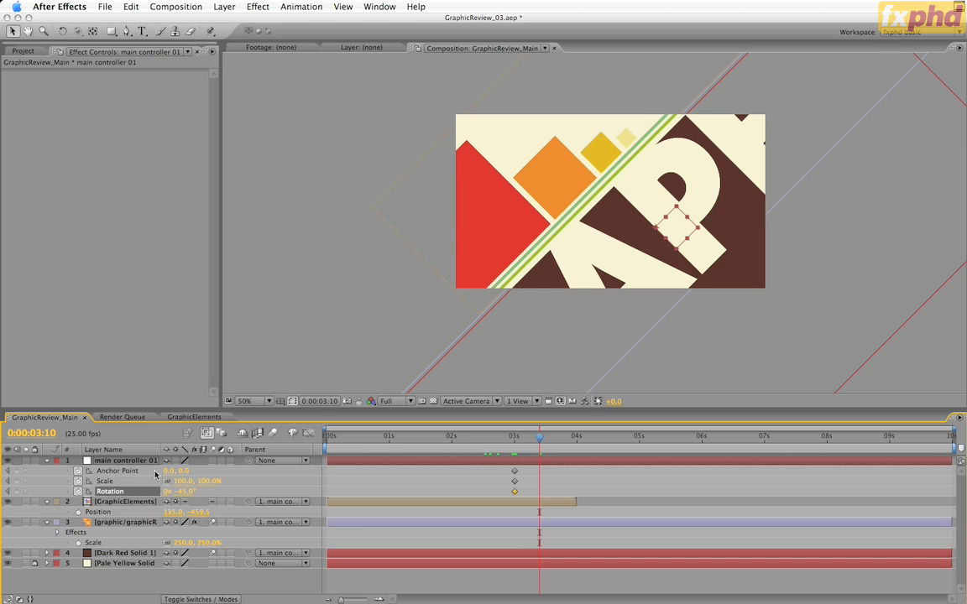
{"action": "key", "text": "super+Tab"}
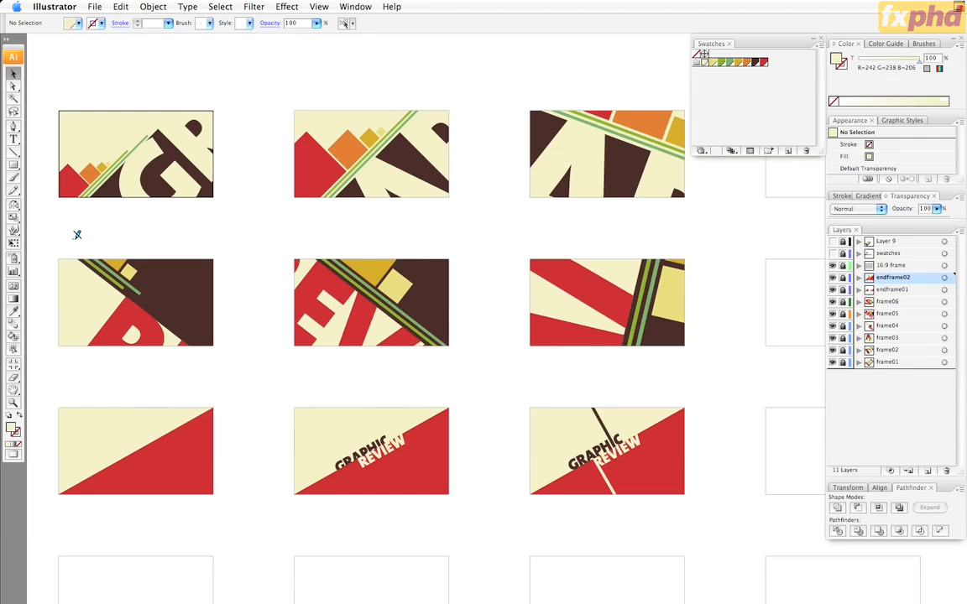
{"action": "key", "text": "super+Tab"}
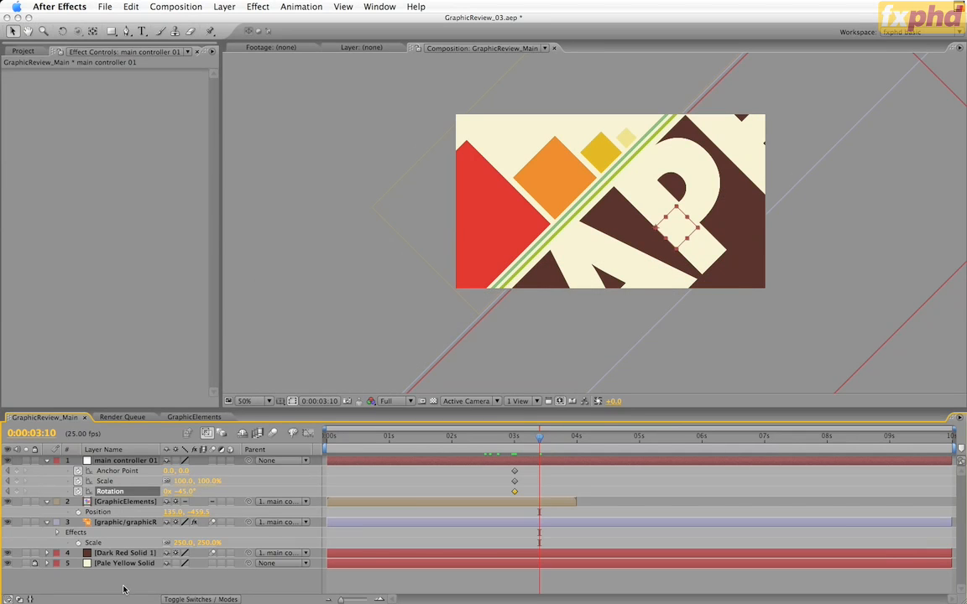
{"action": "left_click", "coordinate": [181, 481]}
{"action": "type", "text": "600"}
{"action": "key", "text": "Return"}
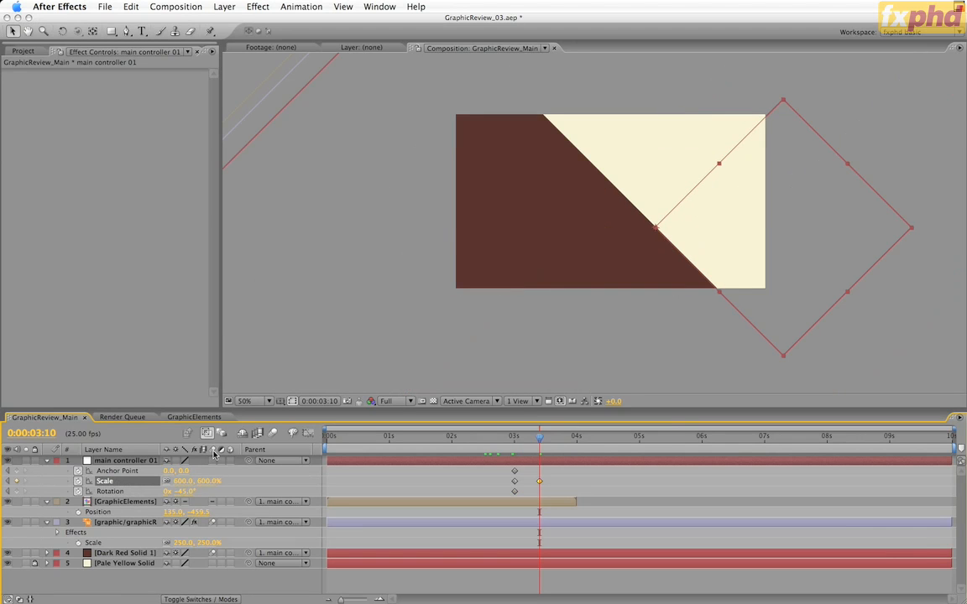
Keyframe main controller 01's Rotation at 130° at 0:00:03:10
{"action": "left_click", "coordinate": [189, 491]}
{"action": "type", "text": "130"}
{"action": "key", "text": "Return"}
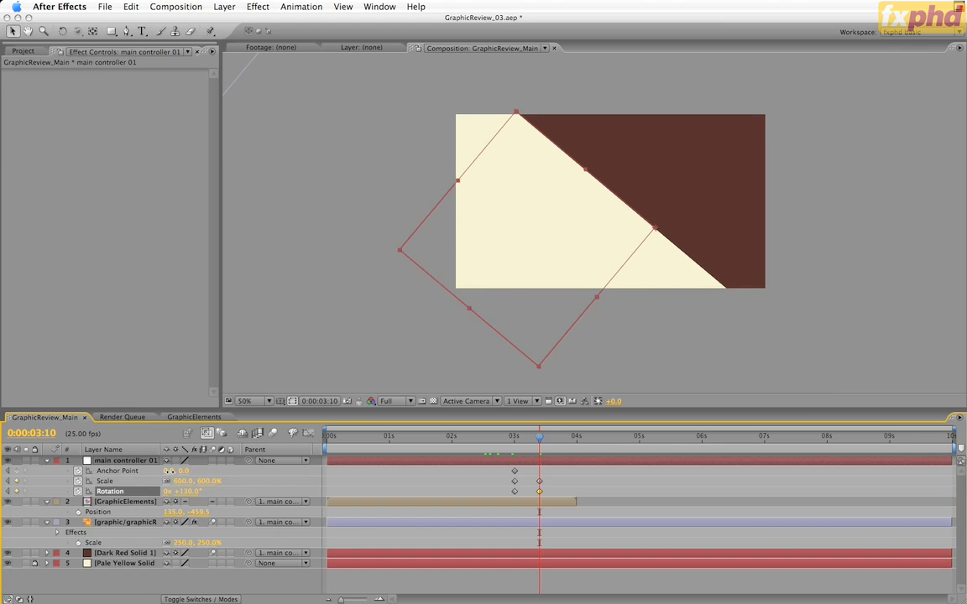
Keyframe main controller 01's Anchor Point at -5.9, 0.0 and apply Easy Ease to its three keyframes at 0:00:03:10
{"action": "left_click_drag", "start_coordinate": [167, 471], "coordinate": [139, 482]}
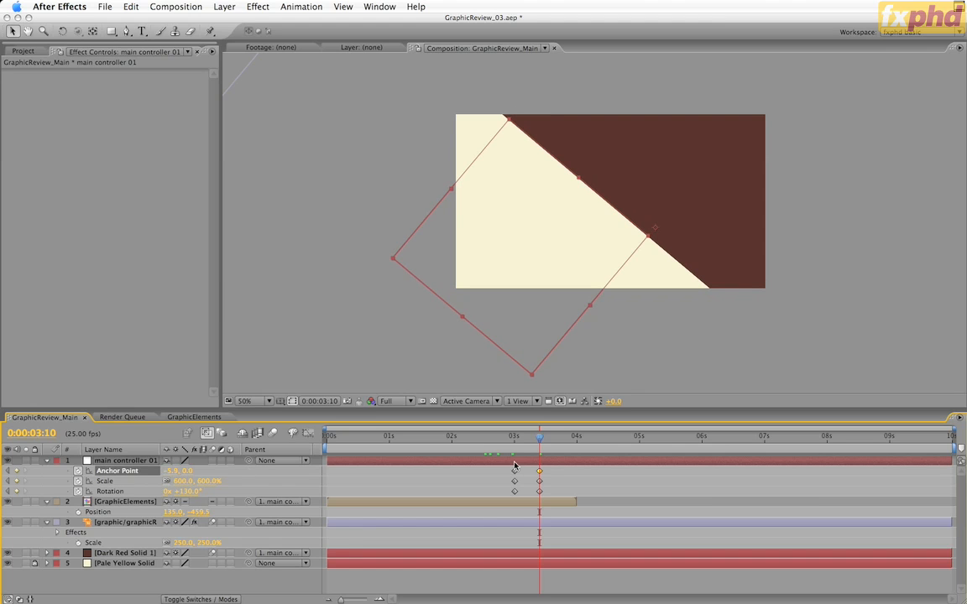
{"action": "left_click_drag", "start_coordinate": [529, 467], "coordinate": [545, 508]}
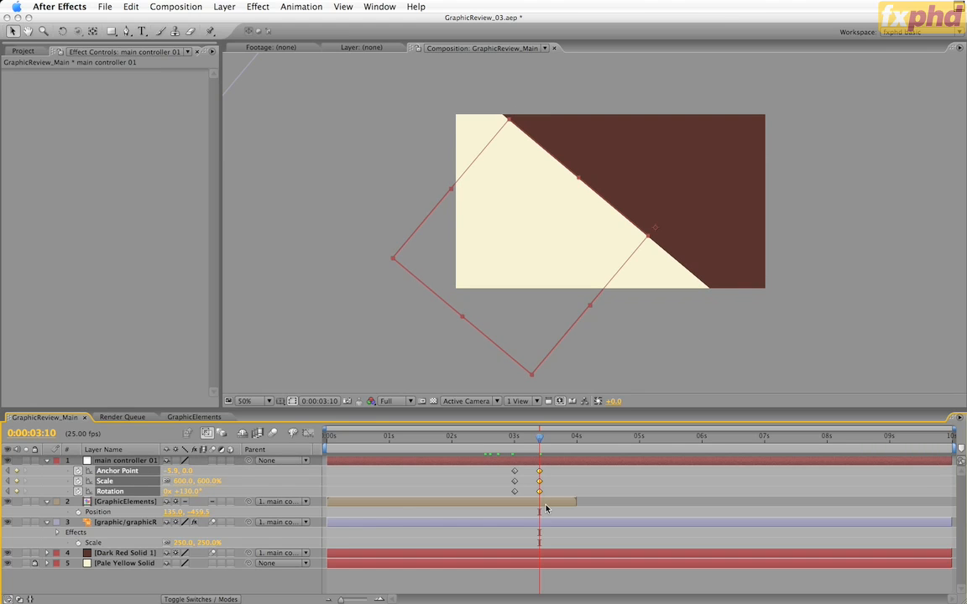
{"action": "key", "text": "F9"}
End the work area at 0:00:03:10 and play a RAM preview of the animation
{"action": "left_click_drag", "start_coordinate": [539, 437], "coordinate": [539, 460]}
{"action": "key", "text": "n"}
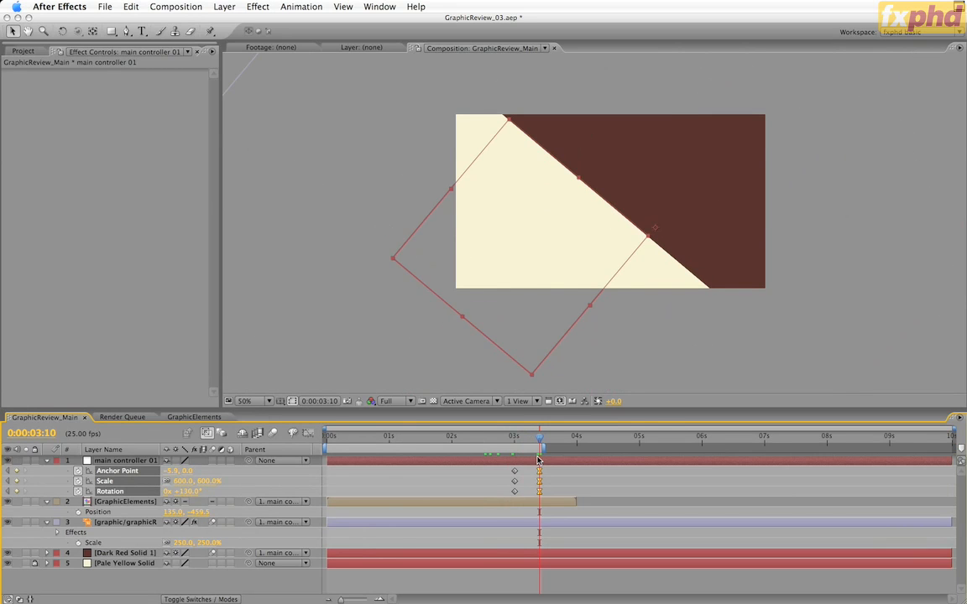
{"action": "key", "text": "KP_0"}
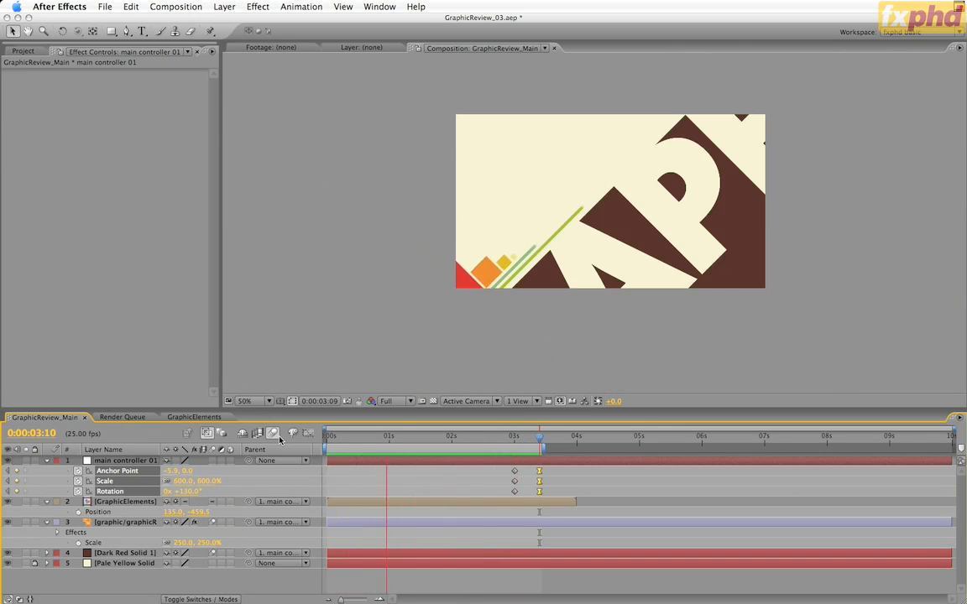
{"action": "key", "text": "space"}
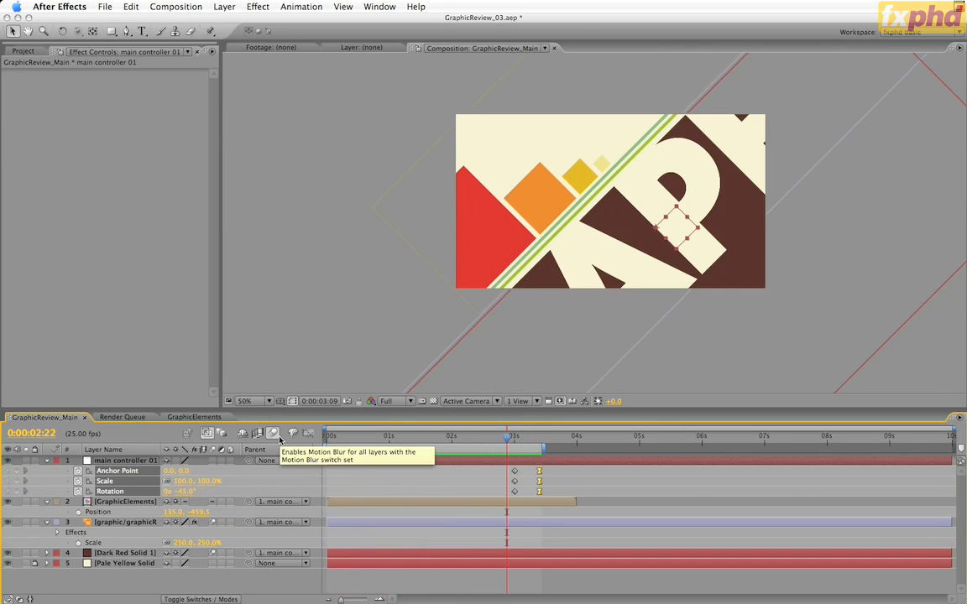
Enable motion blur for the composition and check the blurred frame at 0:00:03:01
{"action": "left_click", "coordinate": [273, 432]}
{"action": "left_click", "coordinate": [519, 438]}
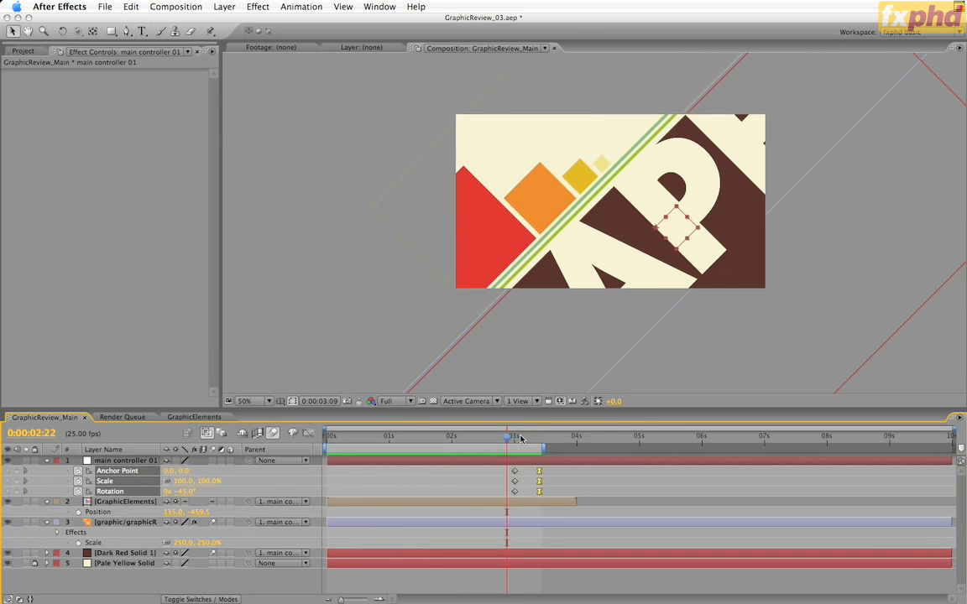
{"action": "left_click_drag", "start_coordinate": [520, 438], "coordinate": [518, 438]}
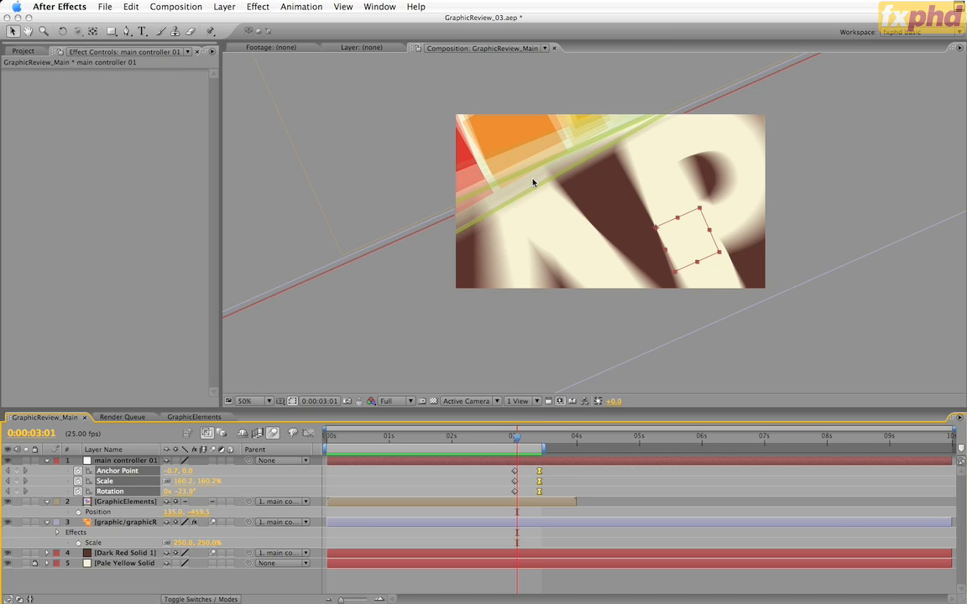
Examine the motion blur options in GraphicReview_Main's advanced composition settings, then cancel without changes
{"action": "key", "text": "super+k"}
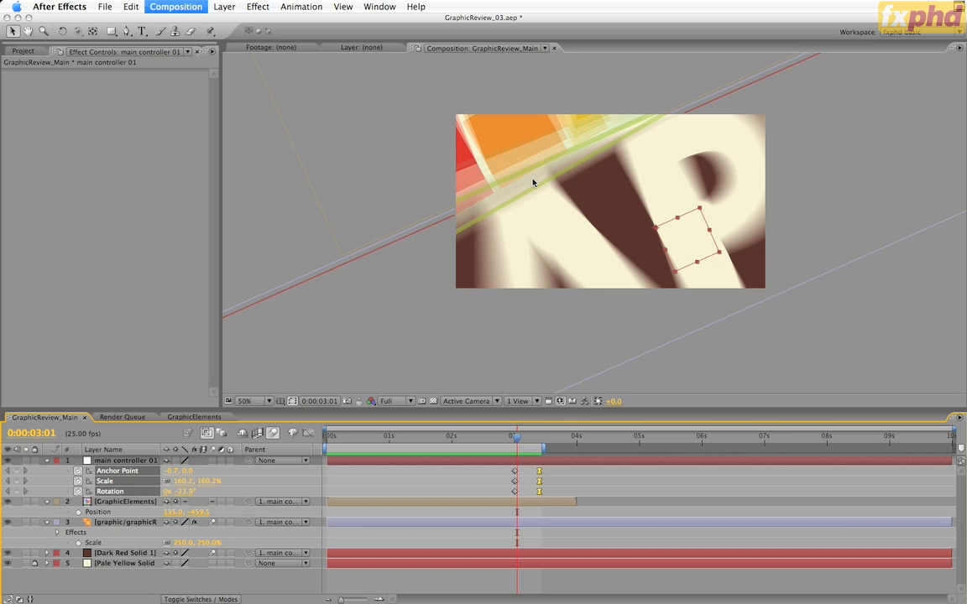
{"action": "left_click", "coordinate": [346, 176]}
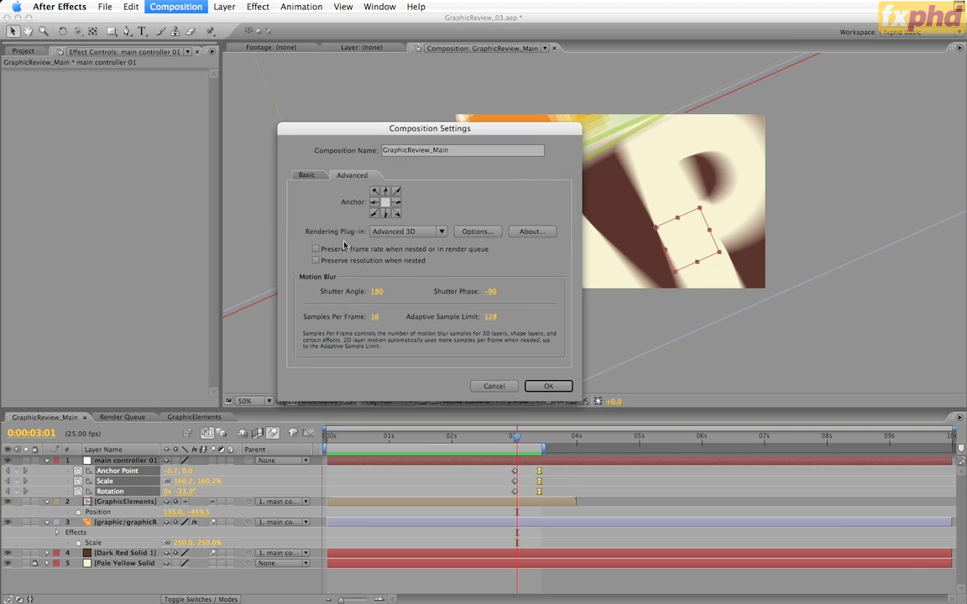
{"action": "left_click", "coordinate": [493, 386]}
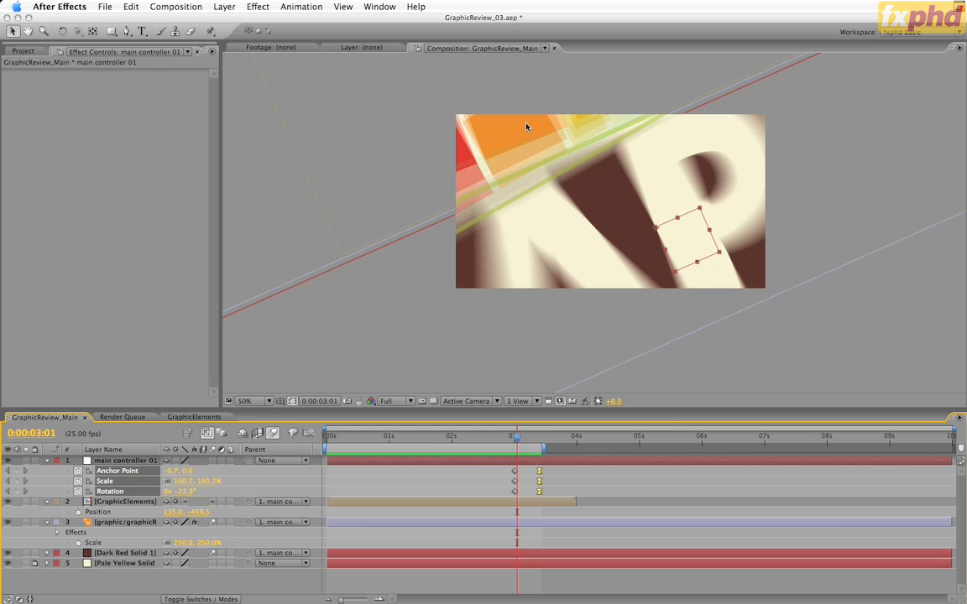
Make all six layers in the GraphicElements comp 3D and inspect the motion blur in GraphicReview_Main at 100%
{"action": "left_click", "coordinate": [205, 417]}
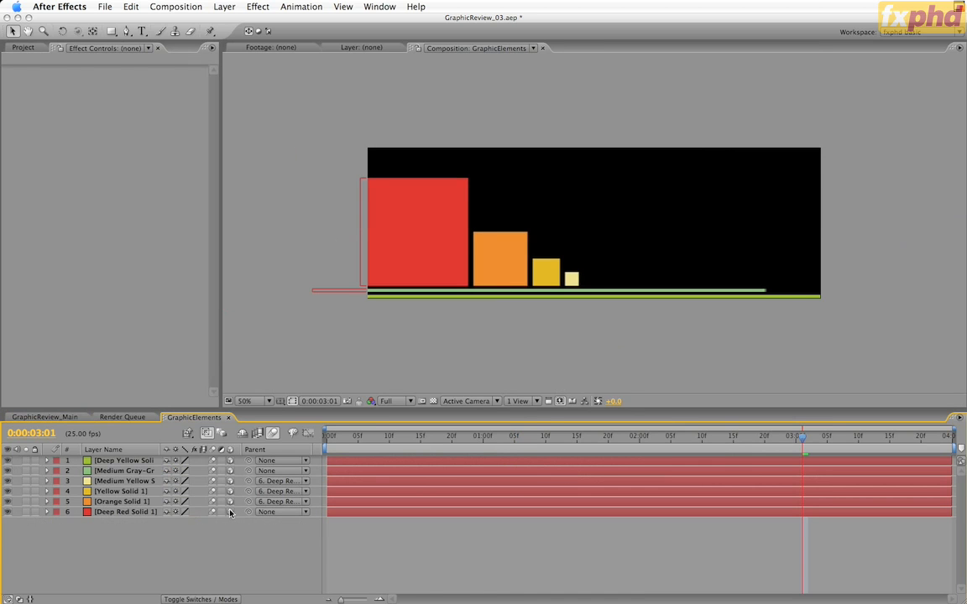
{"action": "left_click", "coordinate": [76, 418]}
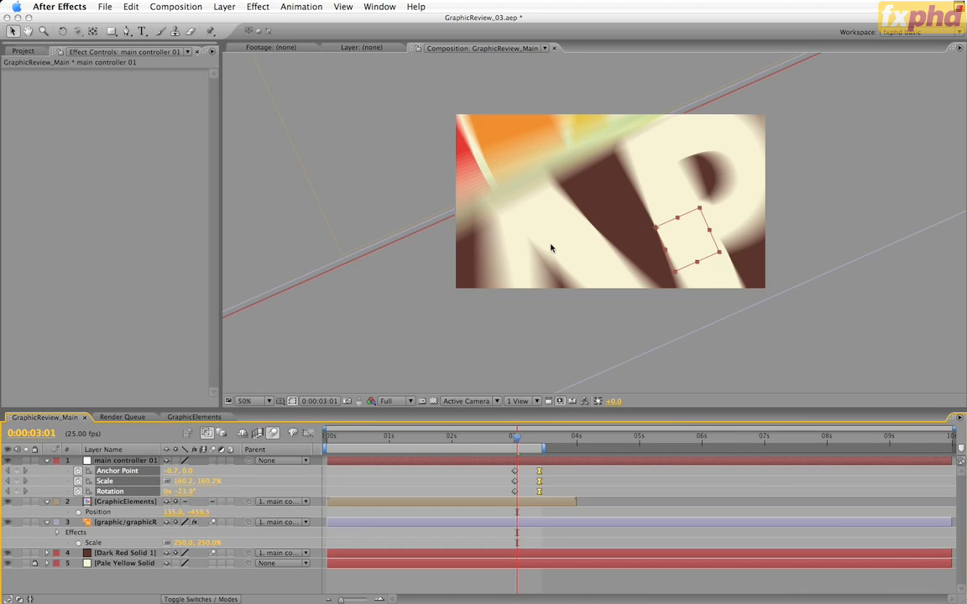
{"action": "left_click_drag", "start_coordinate": [386, 298], "coordinate": [371, 319]}
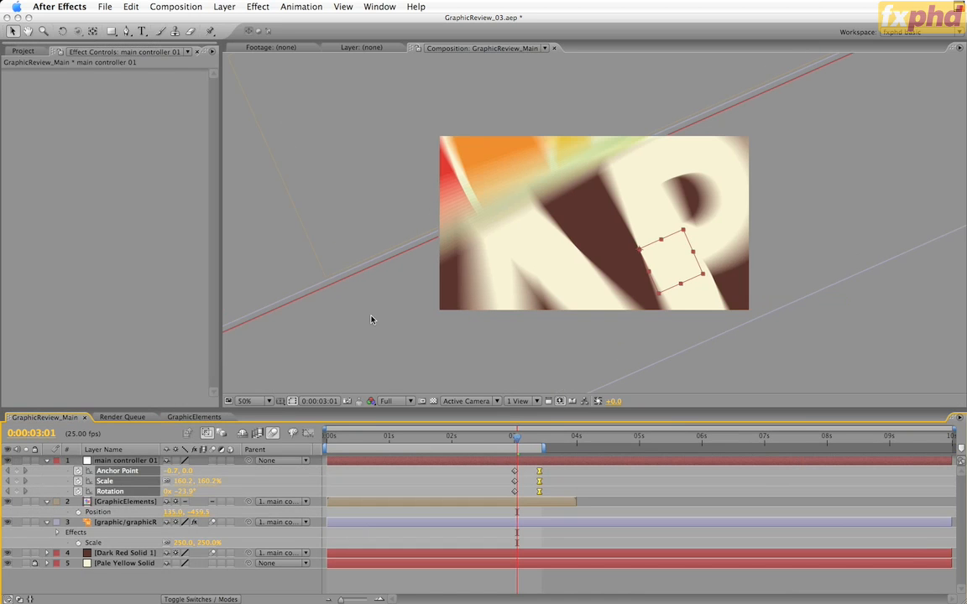
{"action": "key", "text": "period"}
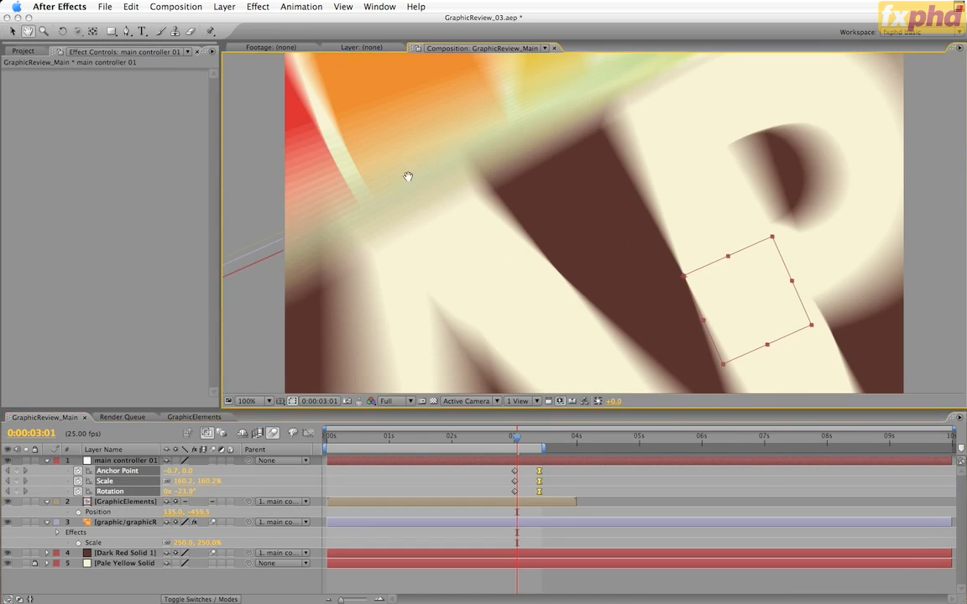
{"action": "left_click_drag", "start_coordinate": [408, 176], "coordinate": [470, 266]}
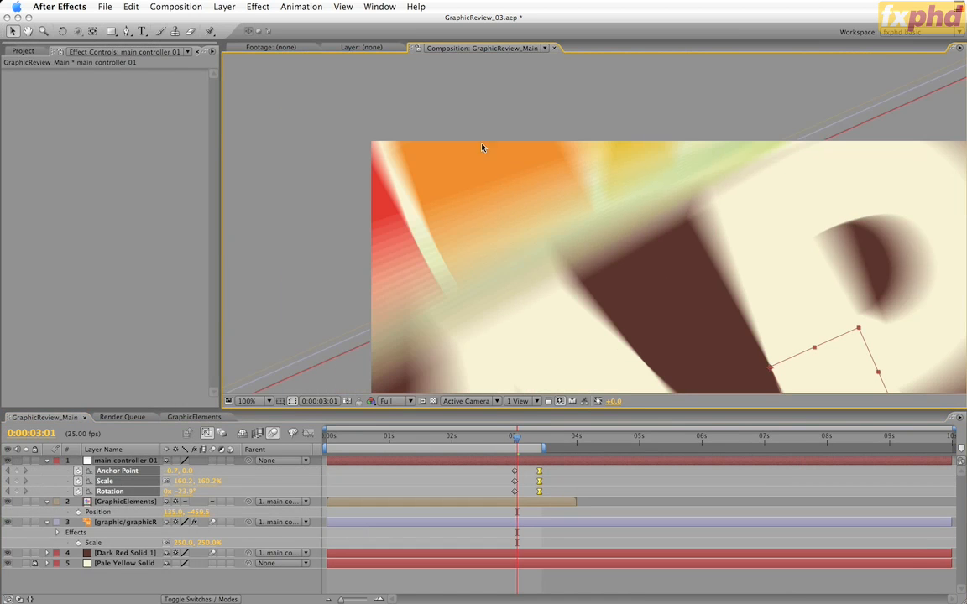
Set GraphicReview_Main's motion blur Samples Per Frame to 32 in the advanced composition settings
{"action": "key", "text": "super+k"}
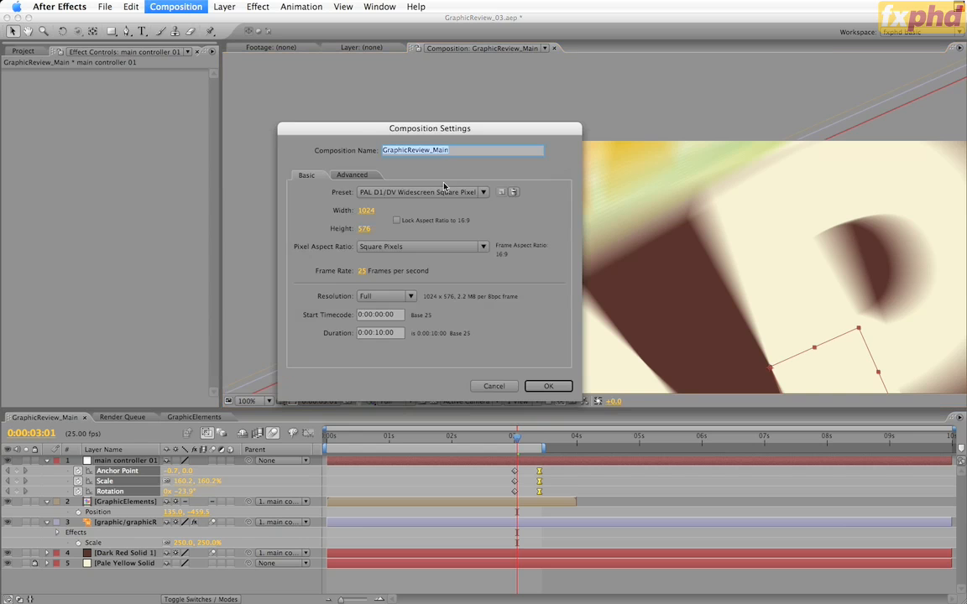
{"action": "left_click", "coordinate": [351, 174]}
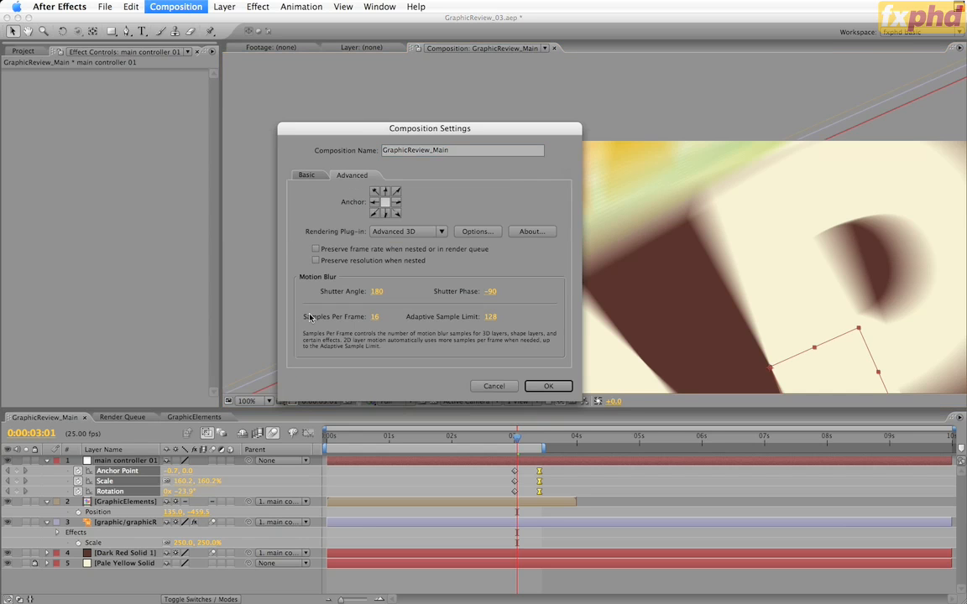
{"action": "left_click", "coordinate": [374, 316]}
{"action": "type", "text": "32"}
{"action": "key", "text": "Return"}
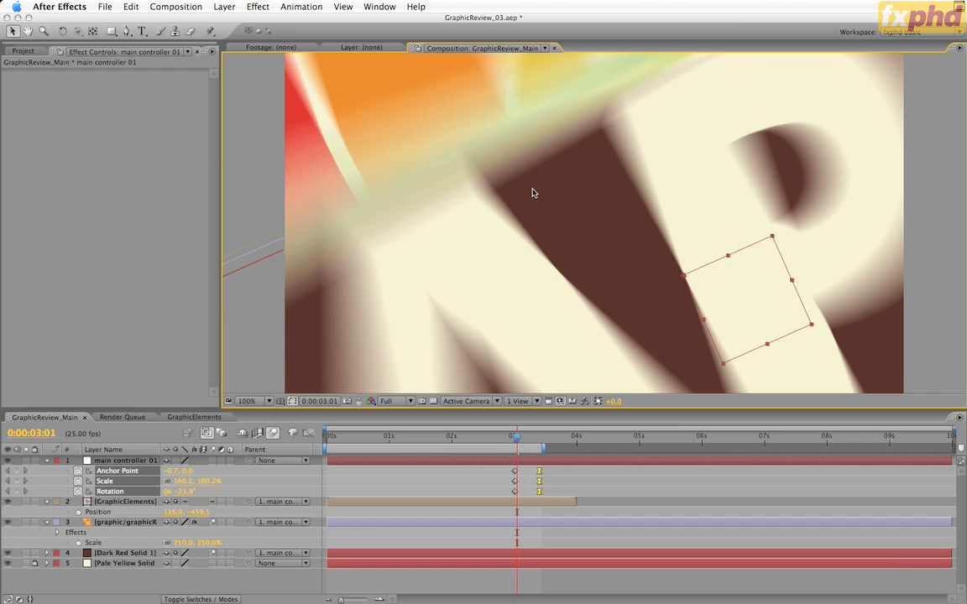
Create a new composition from Dark Red Solid 1 in the project's Solids folder
{"action": "left_click", "coordinate": [23, 52]}
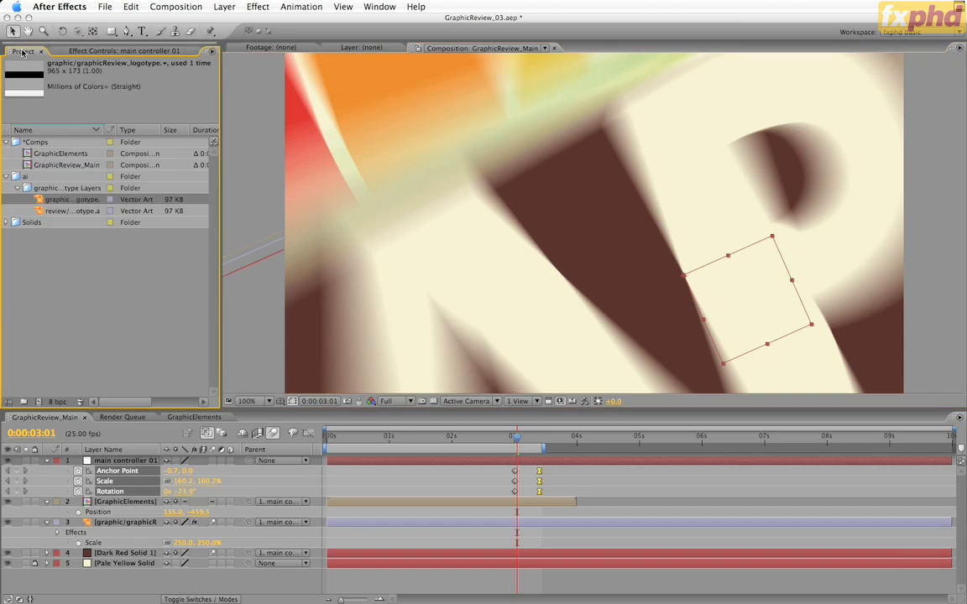
{"action": "left_click", "coordinate": [7, 223]}
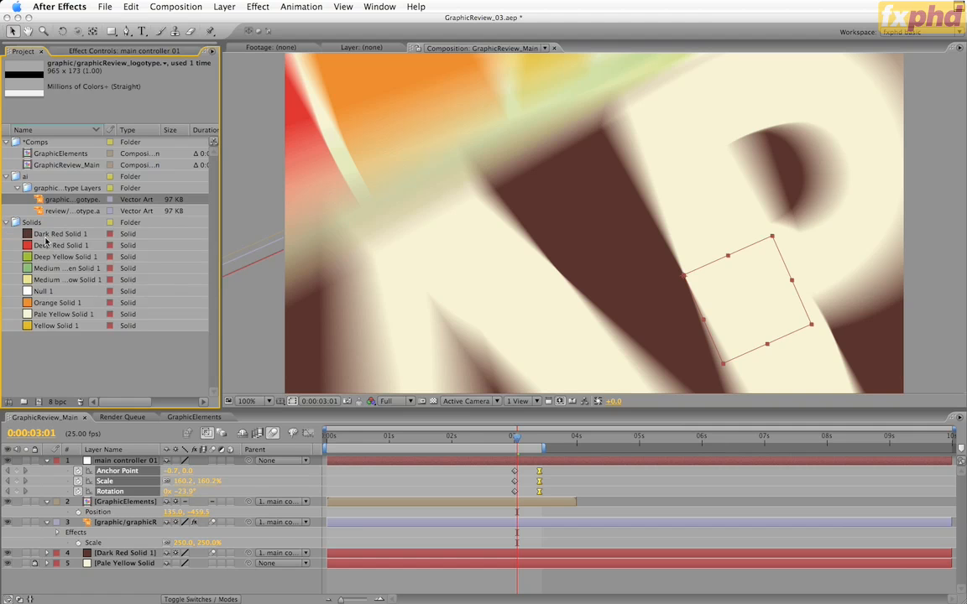
{"action": "left_click_drag", "start_coordinate": [46, 236], "coordinate": [38, 405]}
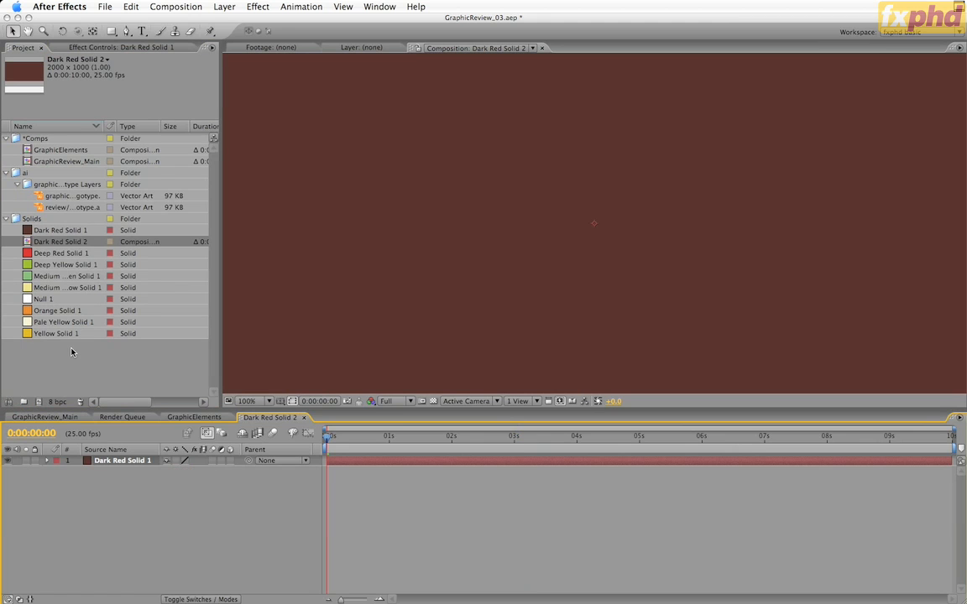
Copy the graphic layer's letter outlines in Illustrator and paste them as masks onto Dark Red Solid 1 in After Effects
{"action": "left_click", "coordinate": [70, 196]}
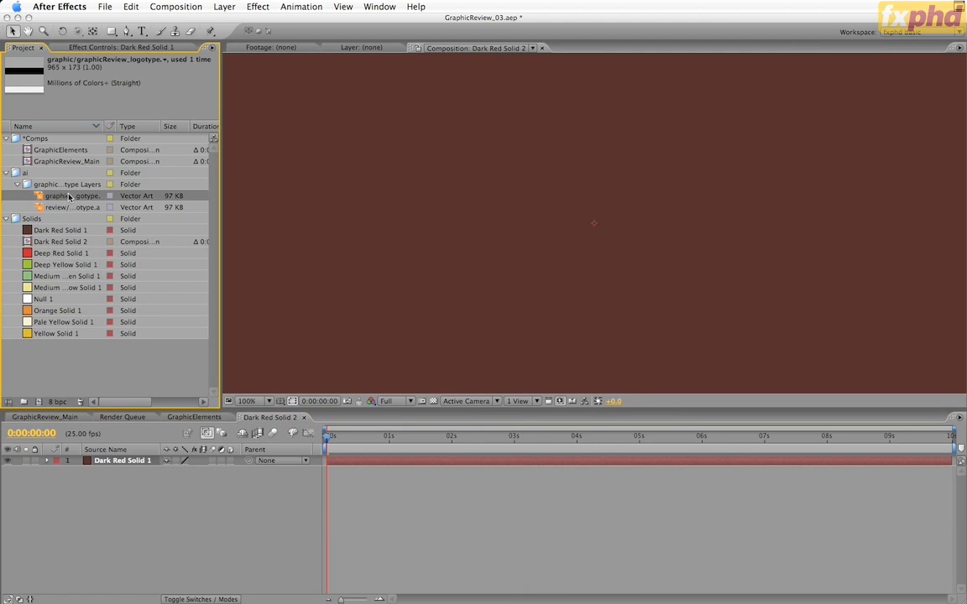
{"action": "key", "text": "super+Tab"}
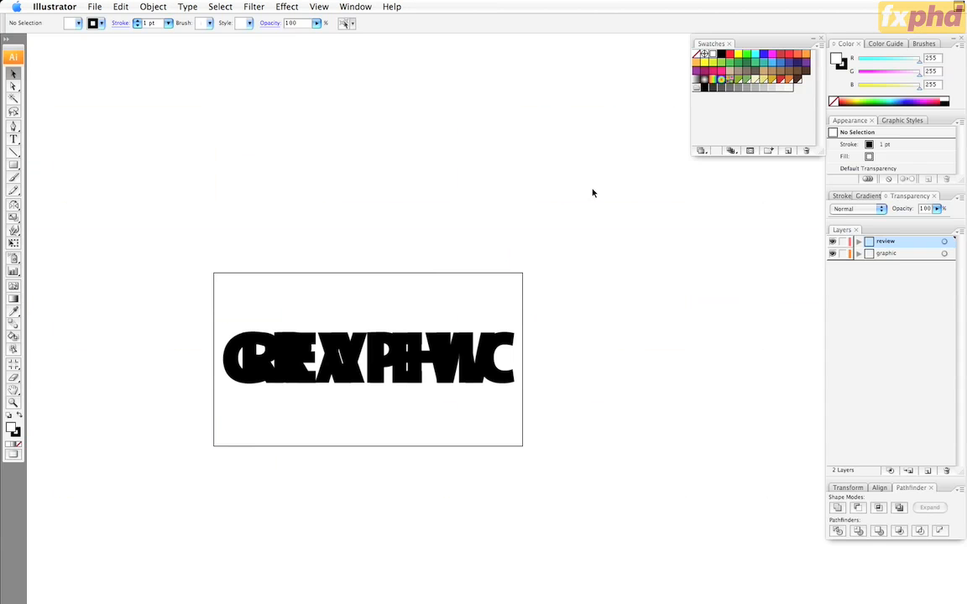
{"action": "left_click", "coordinate": [944, 253]}
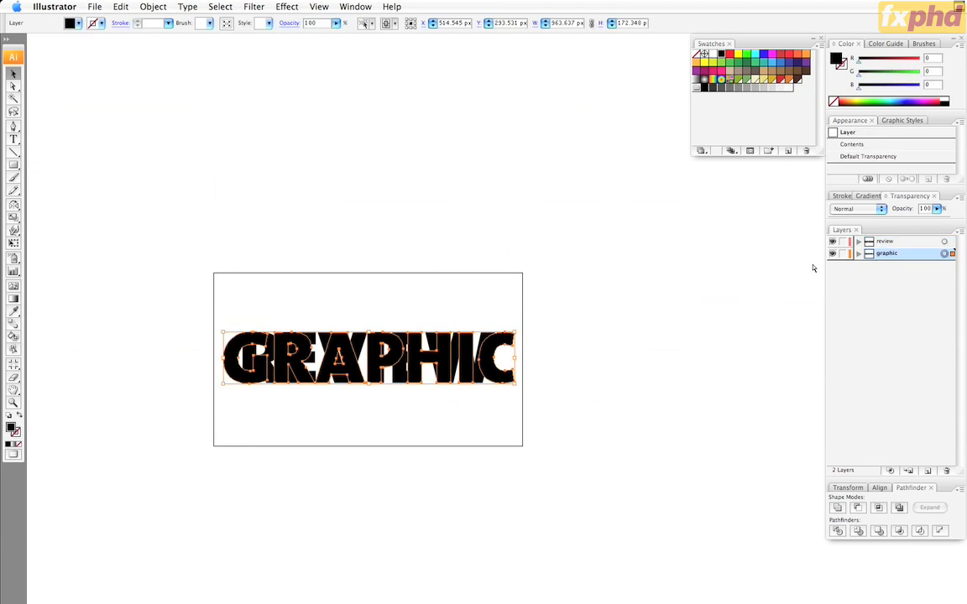
{"action": "key", "text": "super+c"}
{"action": "key", "text": "super+Tab"}
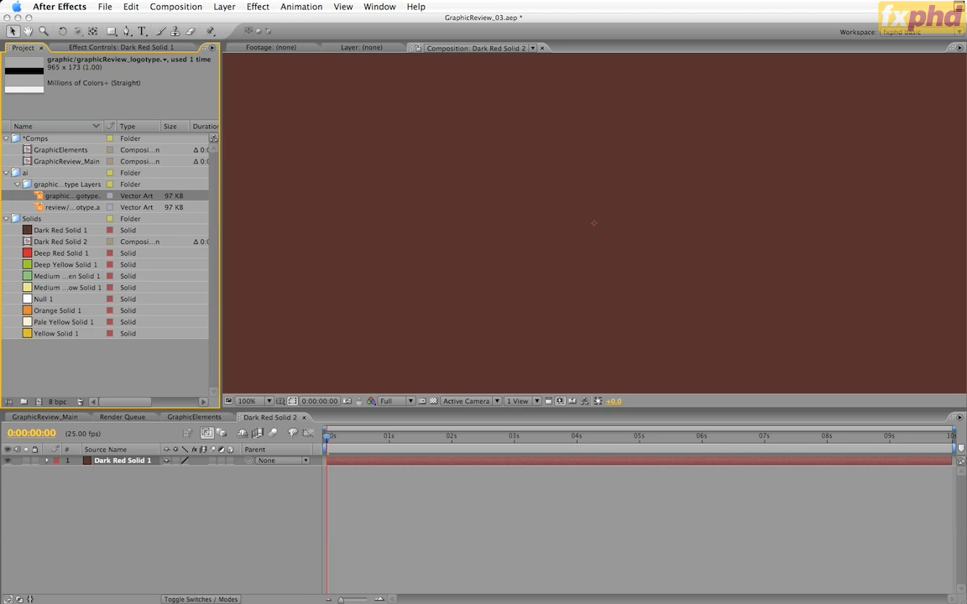
{"action": "left_click", "coordinate": [113, 461]}
{"action": "key", "text": "super+v"}
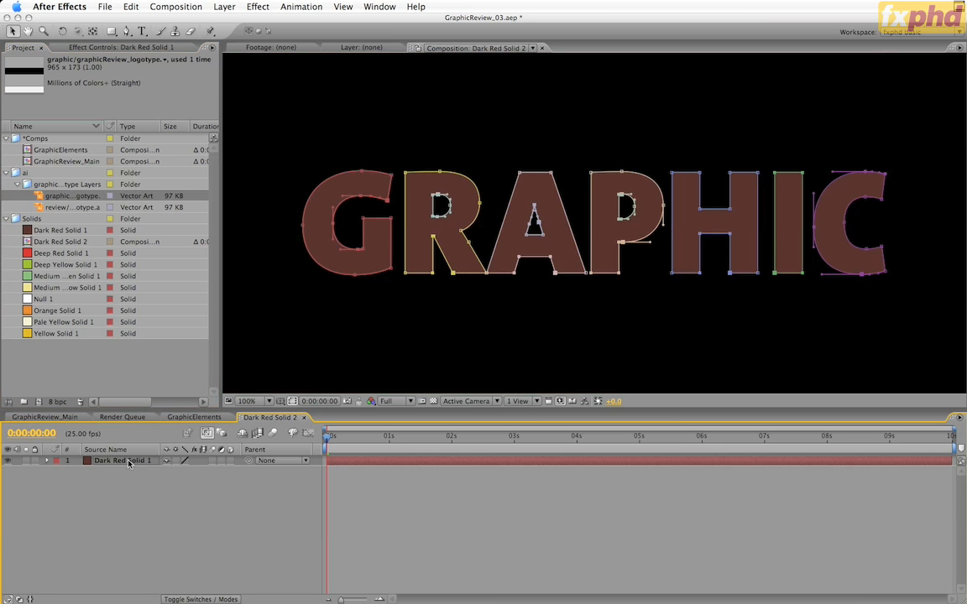
Reveal the masks on Dark Red Solid 1 and set all ten to Subtract
{"action": "left_click", "coordinate": [128, 462]}
{"action": "key", "text": "m"}
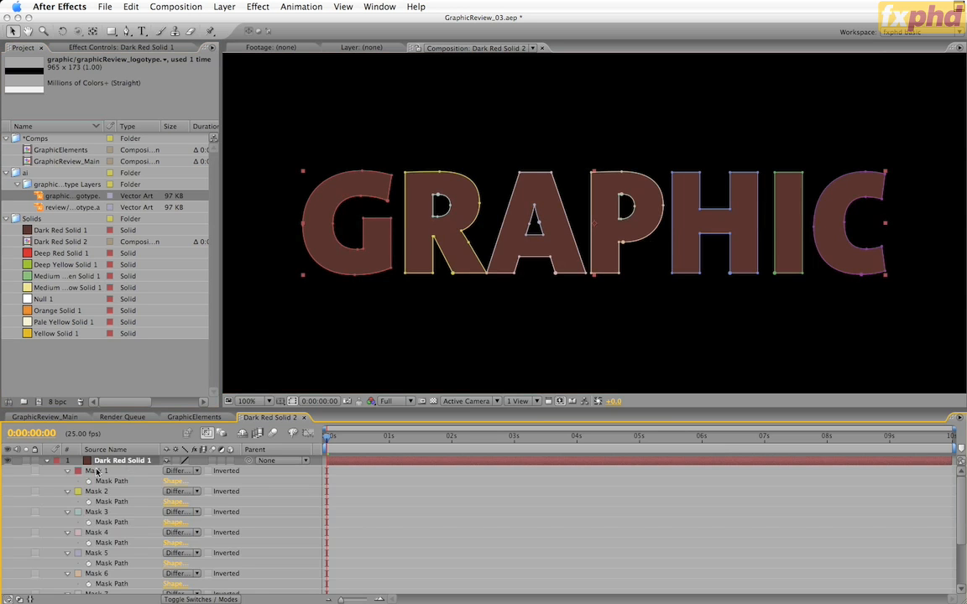
{"action": "scroll", "coordinate": [109, 529], "scroll_direction": "down", "scroll_amount": 3}
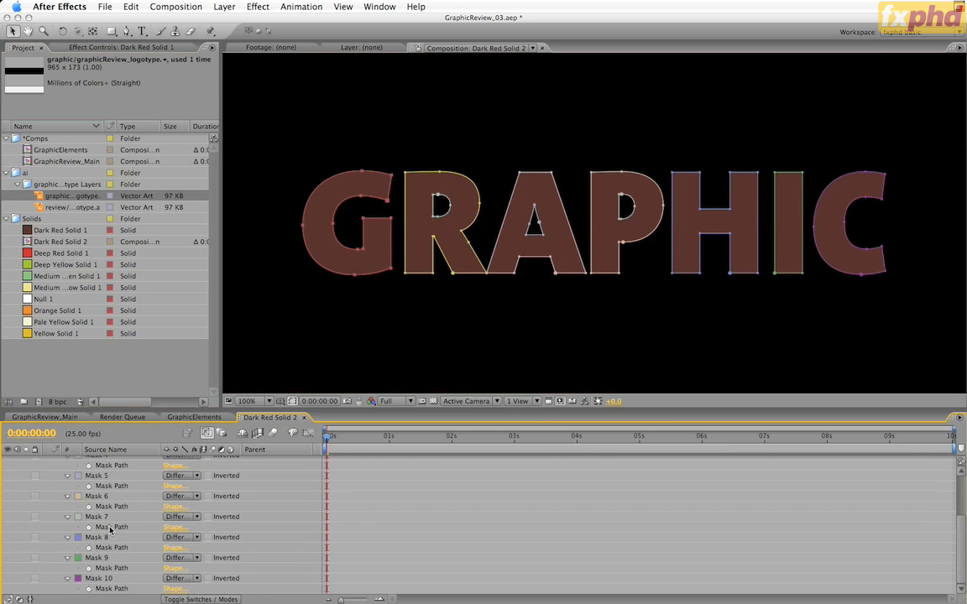
{"action": "left_click", "coordinate": [109, 579], "text": "shift"}
{"action": "left_click", "coordinate": [179, 579]}
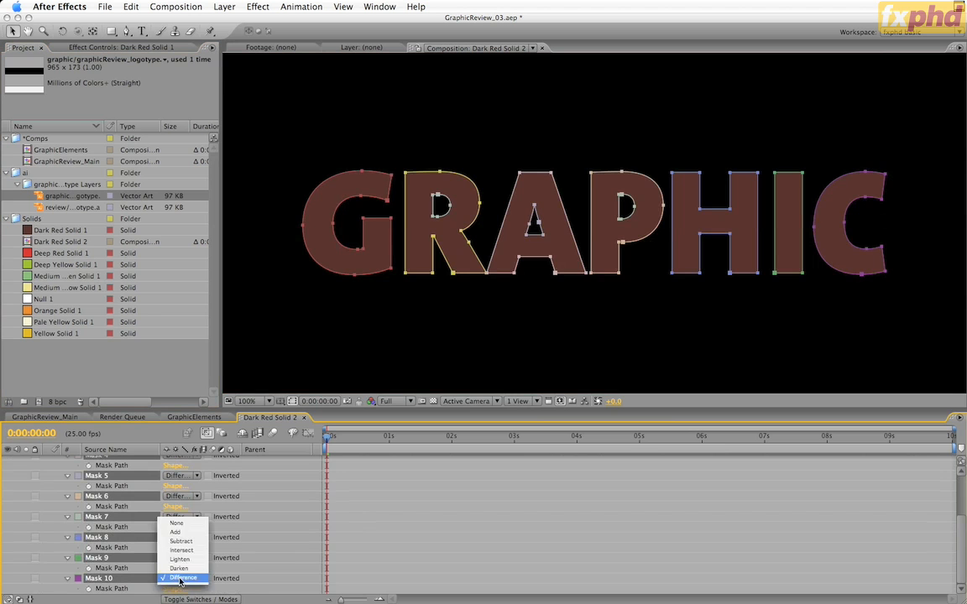
{"action": "left_click", "coordinate": [176, 545]}
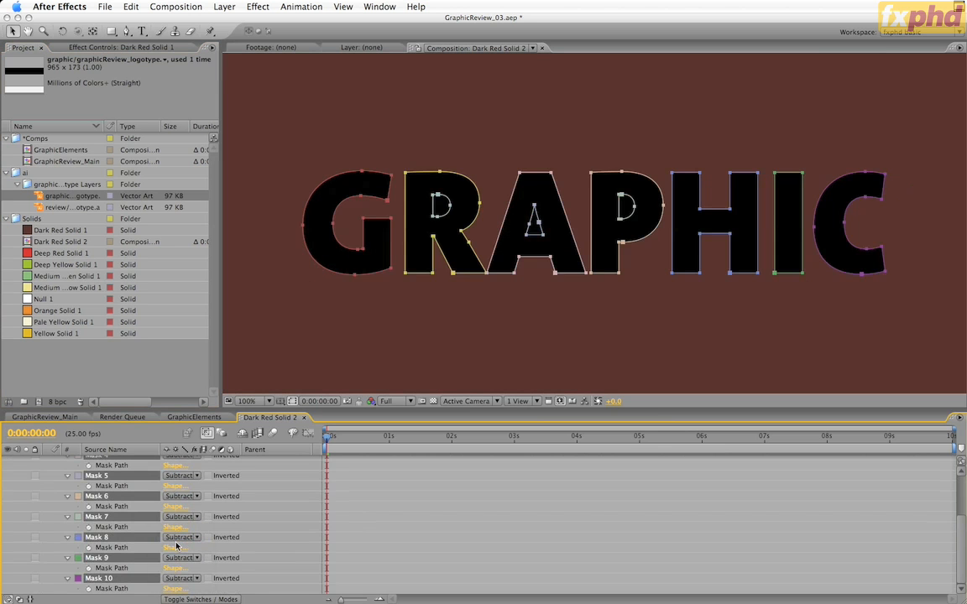
Set Masks 3, 5 and 7 to Add to fill the counters of the letters R, A and P
{"action": "key", "text": "F2"}
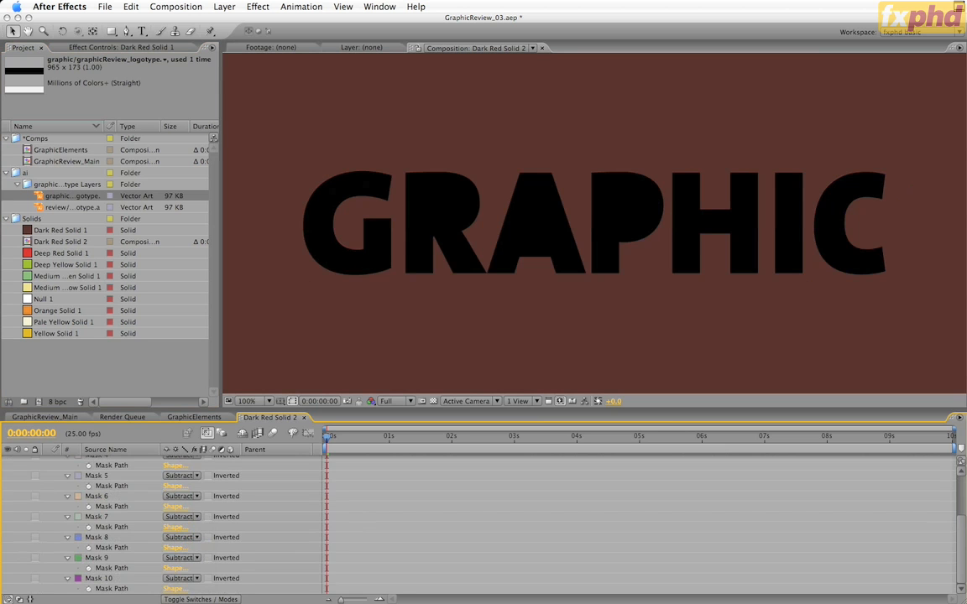
{"action": "key", "text": "super+z"}
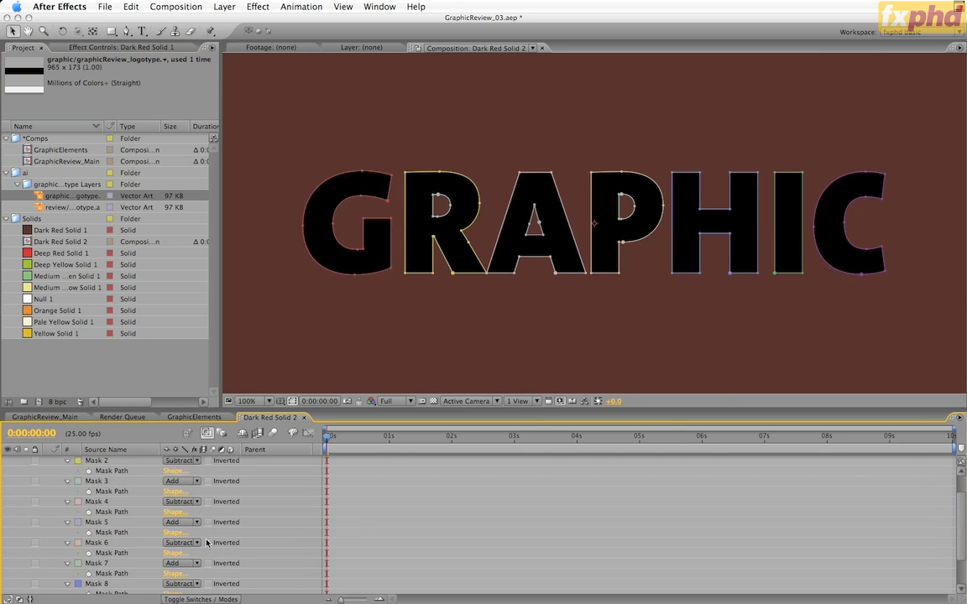
Scale and move all ten masks on Dark Red Solid 1 together so GRAPHIC spans the solid's full width along its top edge
{"action": "key", "text": "grave"}
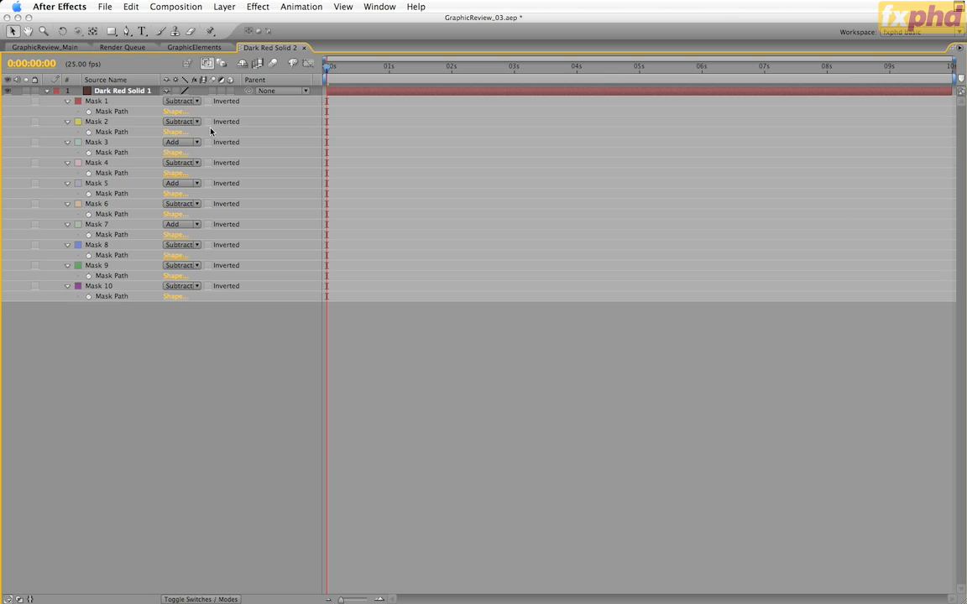
{"action": "left_click", "coordinate": [96, 102]}
{"action": "left_click", "coordinate": [98, 286], "text": "shift"}
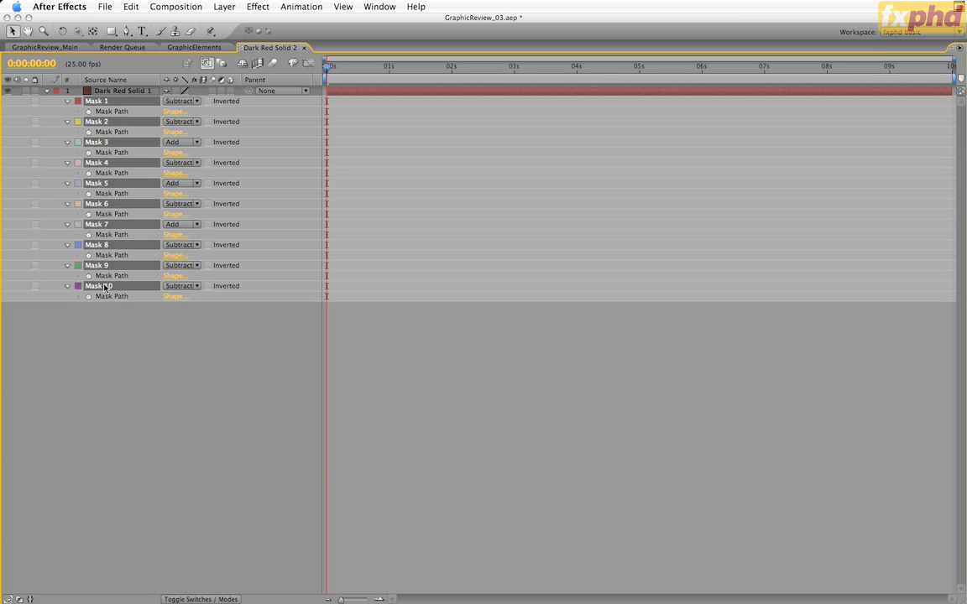
{"action": "key", "text": "grave"}
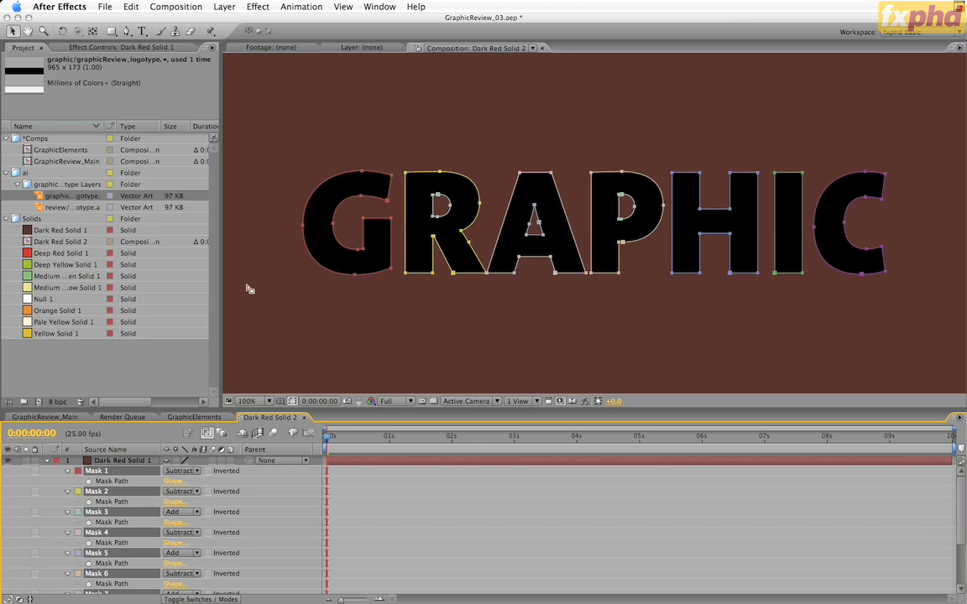
{"action": "key", "text": "grave"}
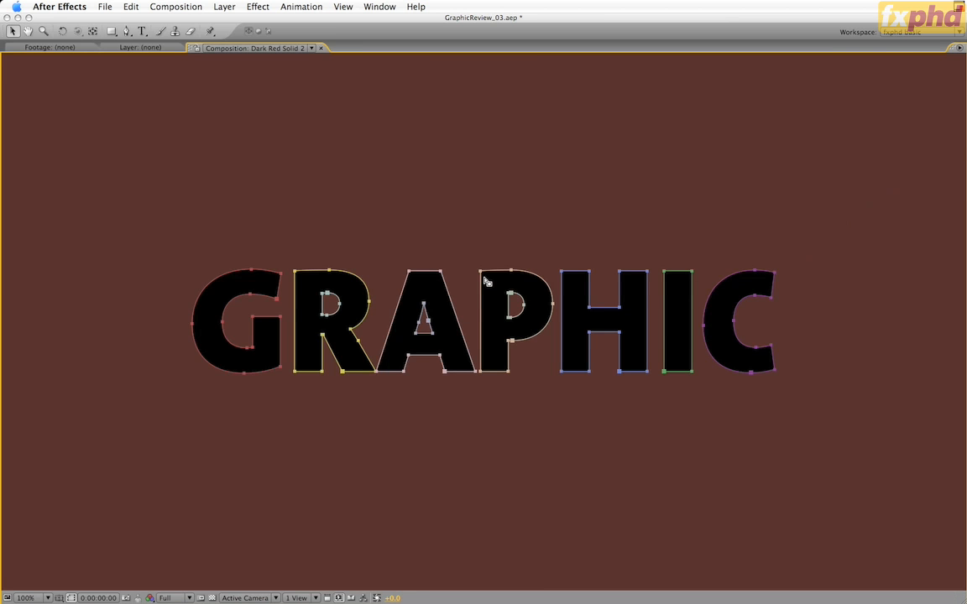
{"action": "key", "text": "comma"}
{"action": "key", "text": "comma"}
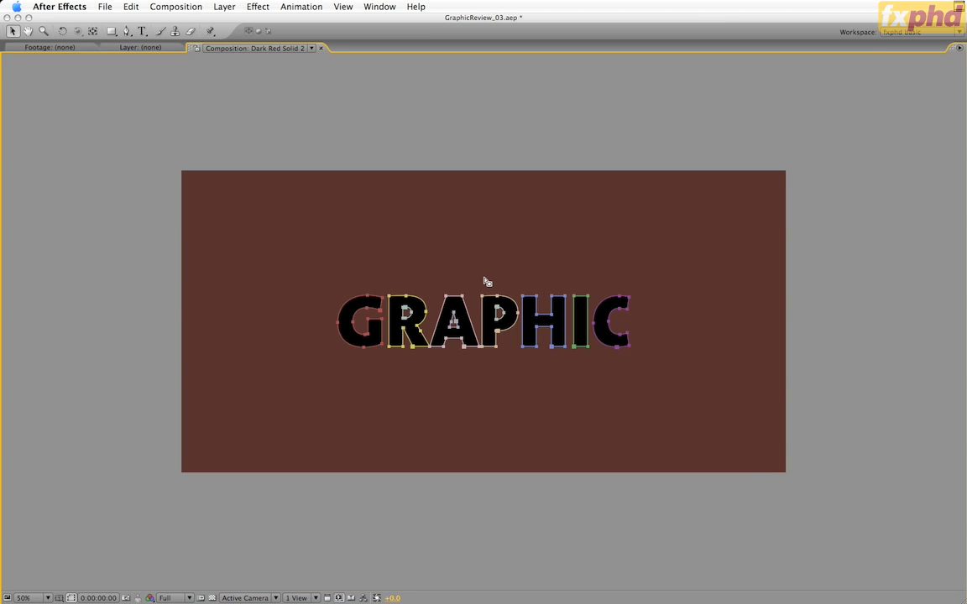
{"action": "key", "text": "super+t"}
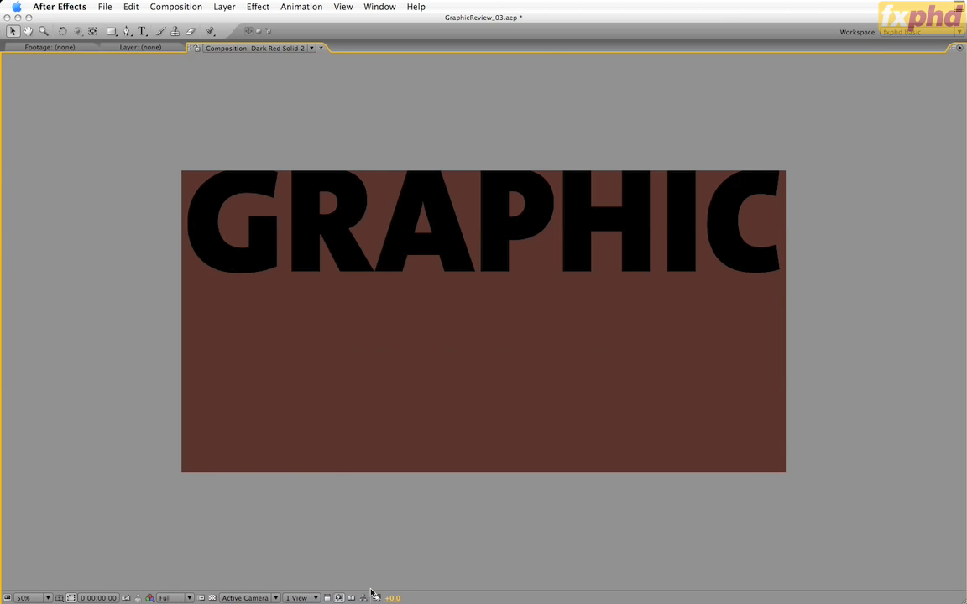
Copy the masked Dark Red Solid 1 layer, close its composition and paste the layer into GraphicReview_Main
{"action": "key", "text": "grave"}
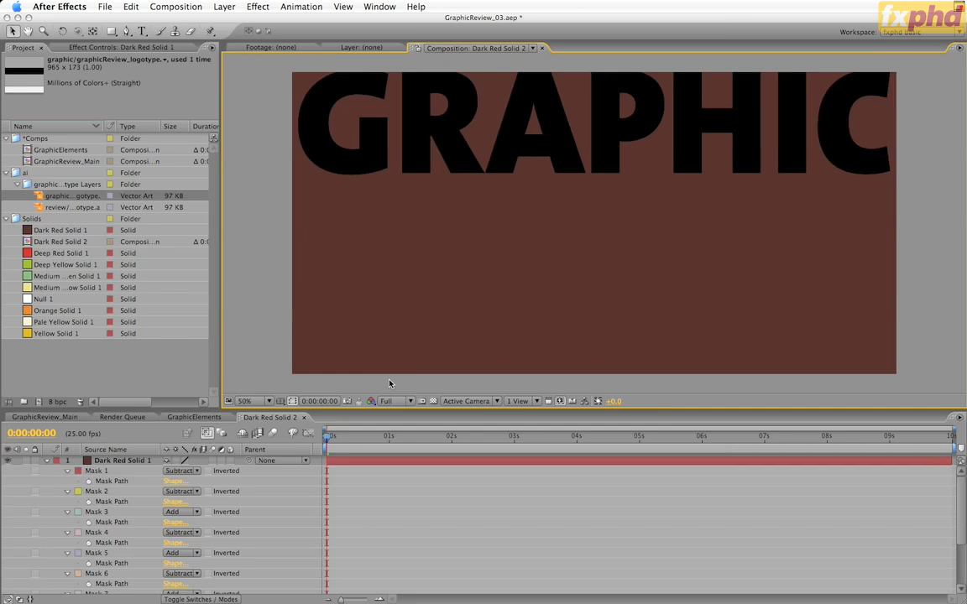
{"action": "left_click", "coordinate": [119, 461]}
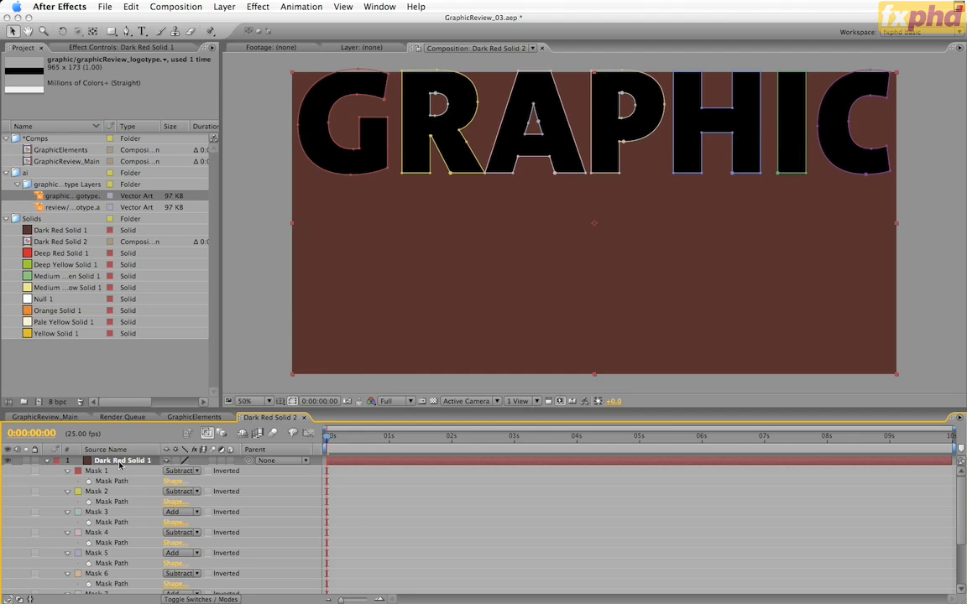
{"action": "key", "text": "super+w"}
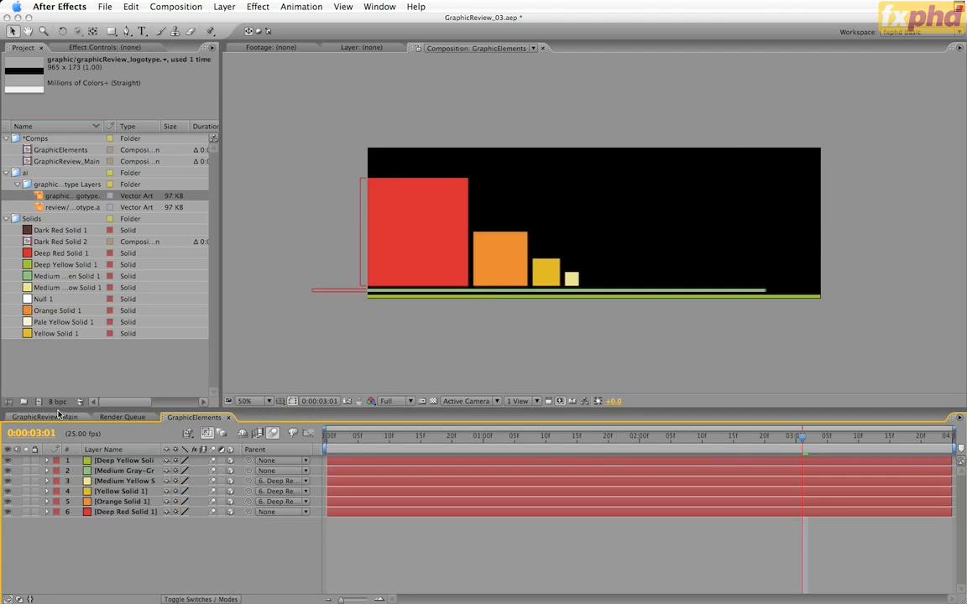
{"action": "left_click", "coordinate": [58, 418]}
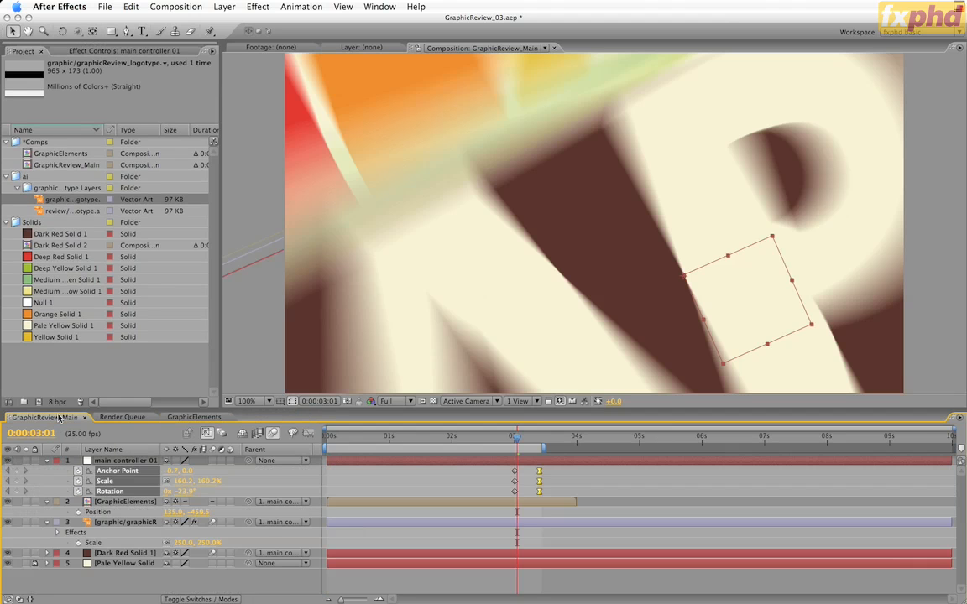
{"action": "key", "text": "super+v"}
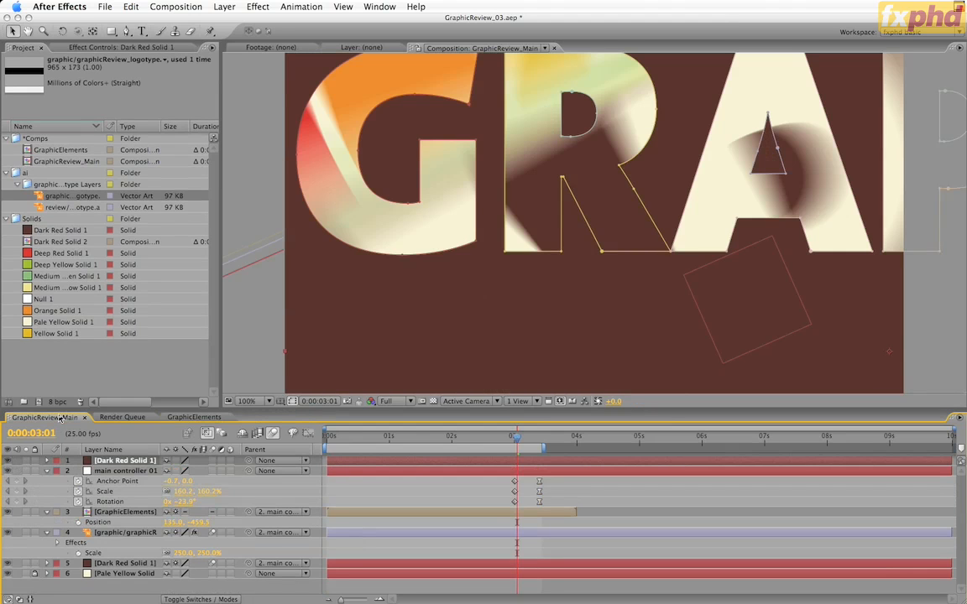
Delete the Dark Red Solid 2 composition from the project's Solids folder
{"action": "left_click", "coordinate": [26, 242]}
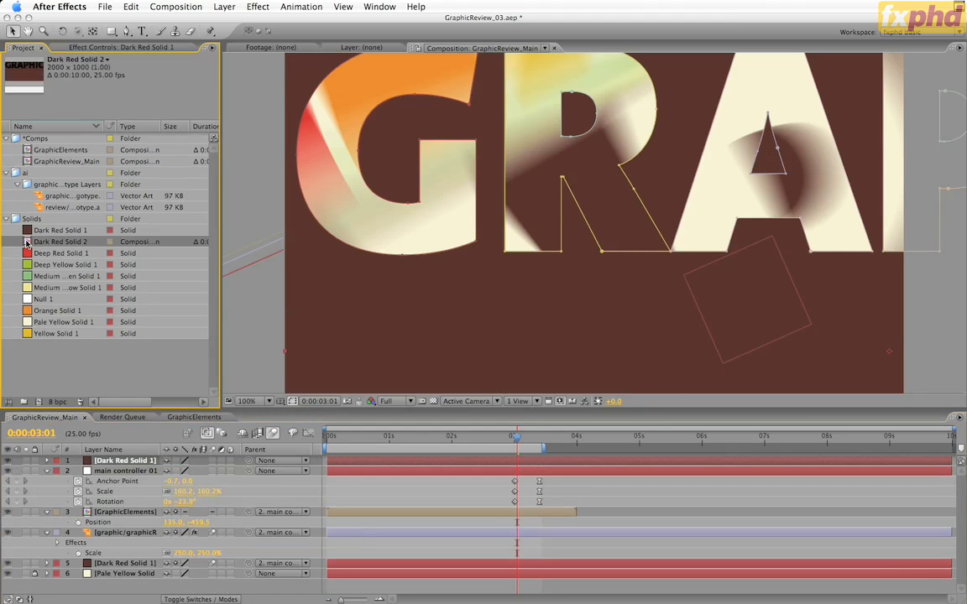
{"action": "left_click", "coordinate": [79, 403]}
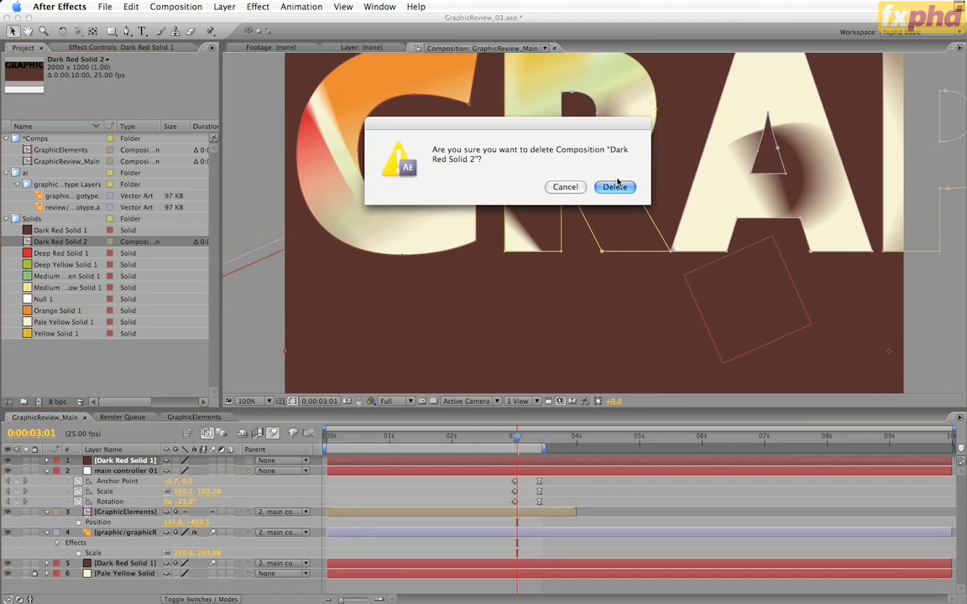
{"action": "left_click", "coordinate": [615, 186]}
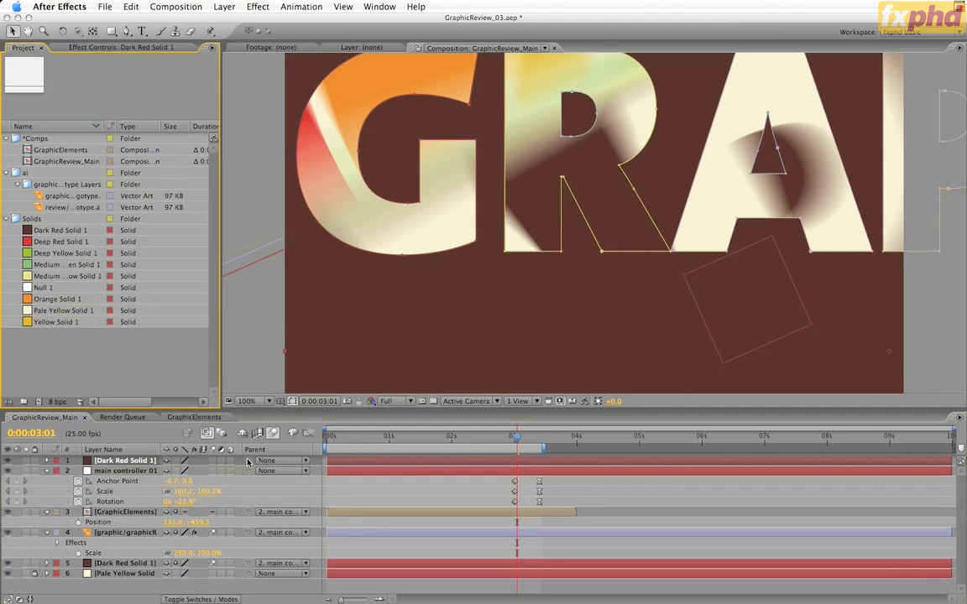
Parent the pasted Dark Red Solid 1 layer to main controller 01 and set its rotation to 0°
{"action": "left_click_drag", "start_coordinate": [248, 461], "coordinate": [126, 470]}
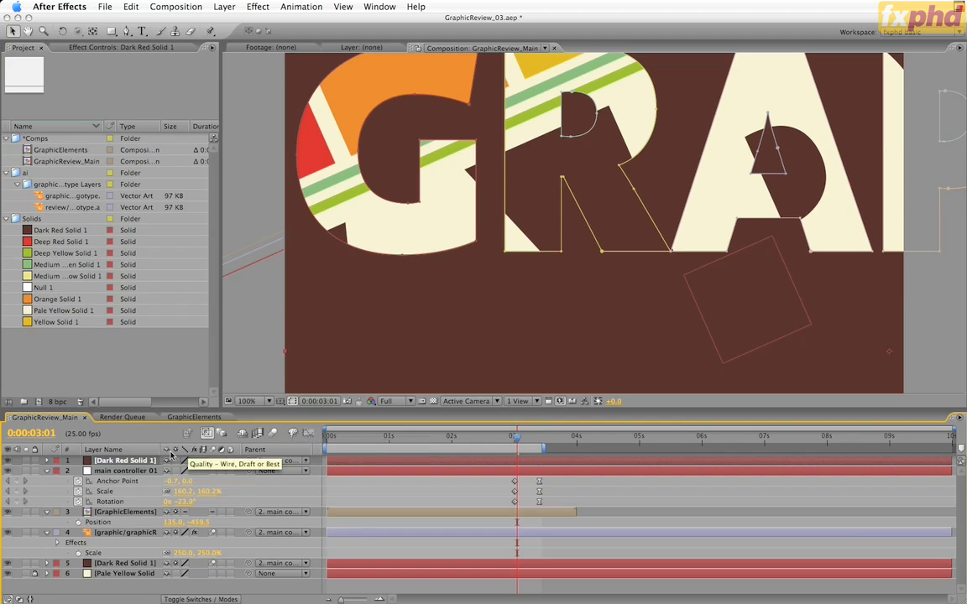
{"action": "key", "text": "r"}
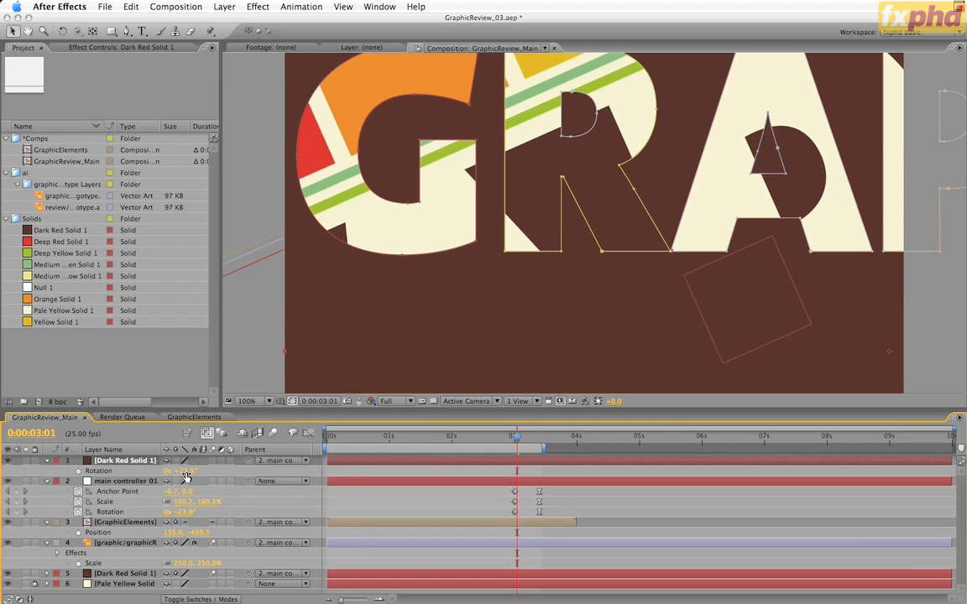
{"action": "left_click_drag", "start_coordinate": [183, 470], "coordinate": [183, 473]}
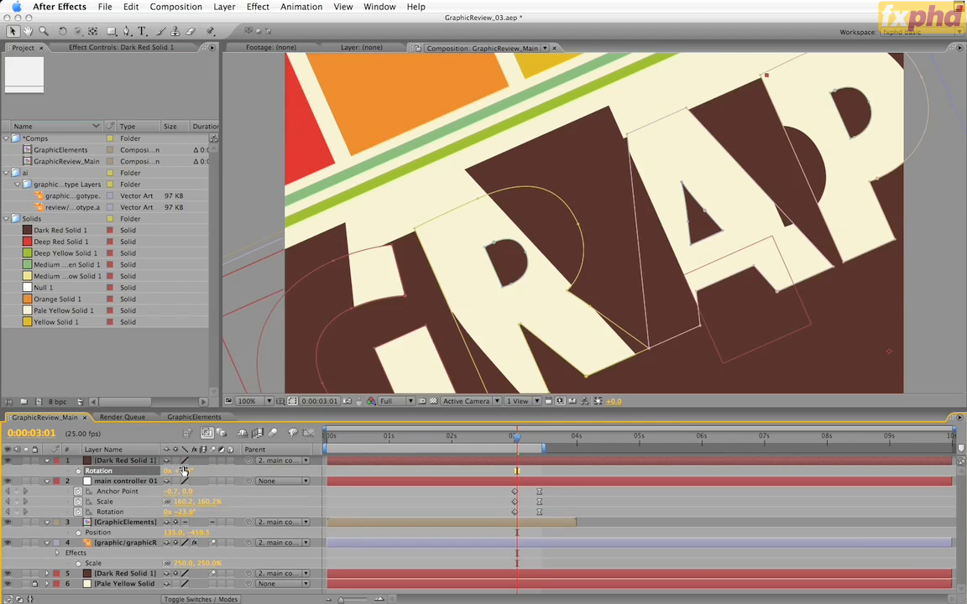
{"action": "key", "text": "comma"}
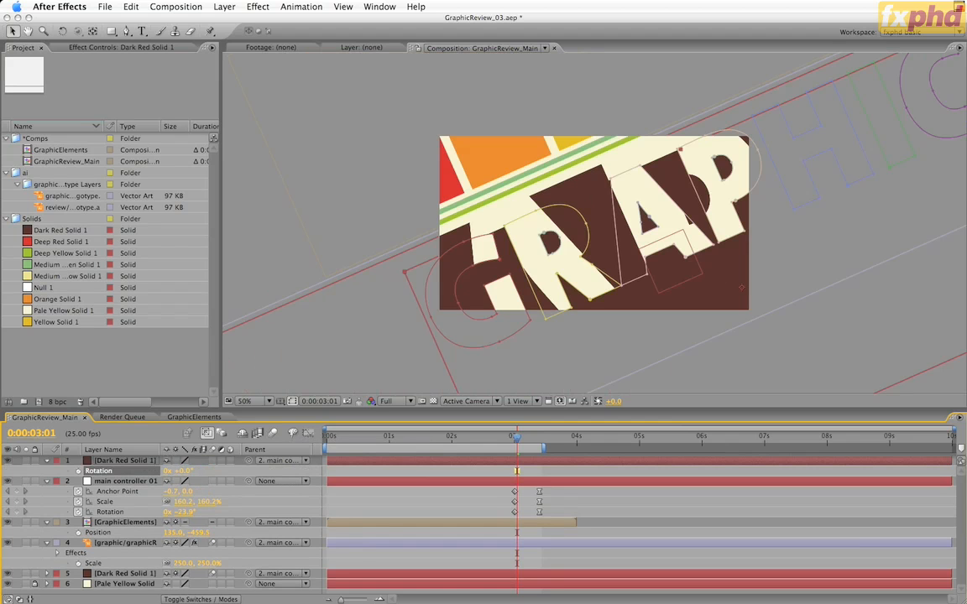
Save the project incrementally as GraphicReview_04.aep and set the masked Dark Red Solid 1 layer's opacity to 50%
{"action": "key", "text": "super+alt+shift+s"}
{"action": "left_click", "coordinate": [135, 462]}
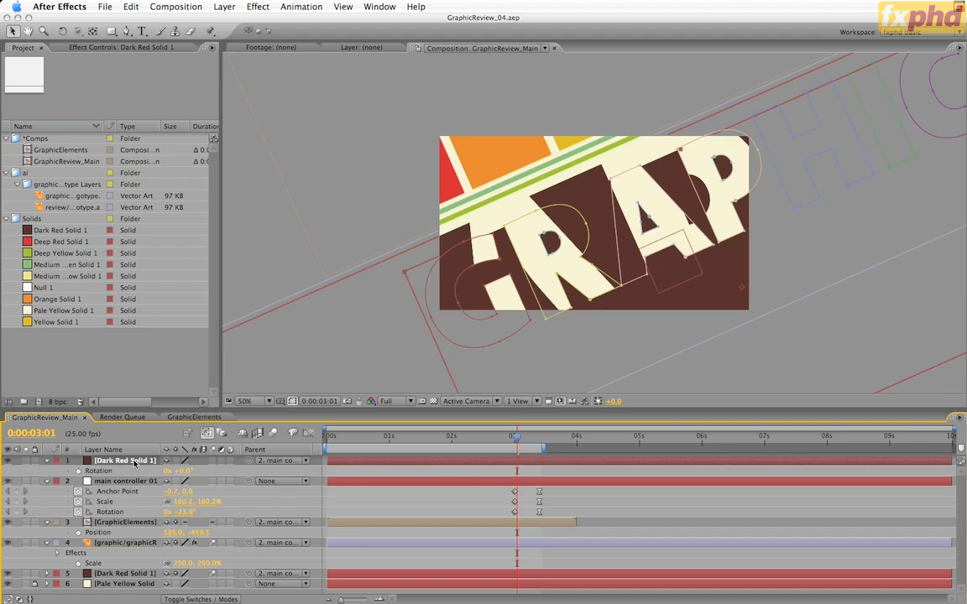
{"action": "key", "text": "t"}
{"action": "left_click", "coordinate": [176, 471]}
{"action": "type", "text": "50"}
{"action": "key", "text": "Return"}
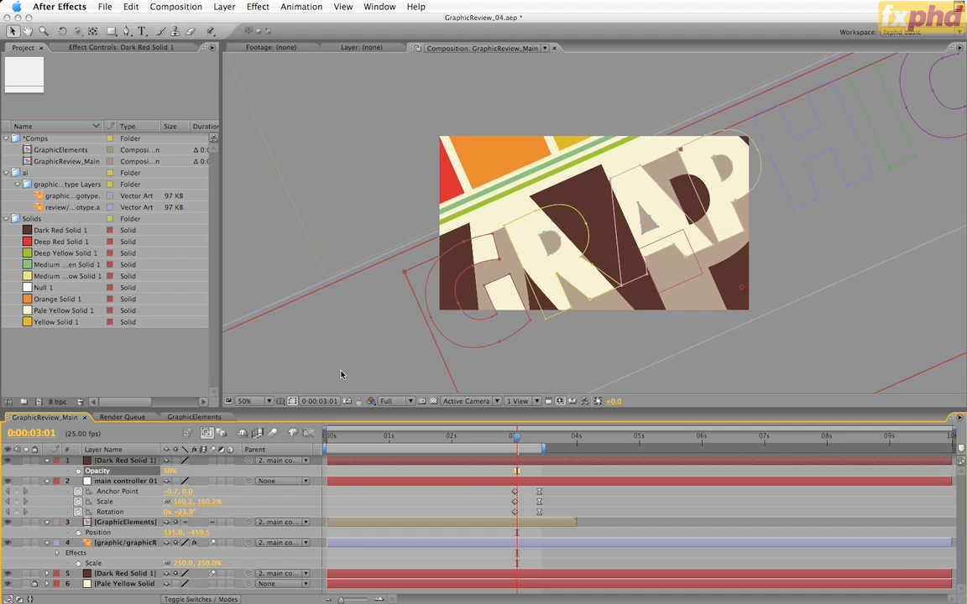
Set the masked Dark Red Solid 1 layer's scale to 100% and align it over the original dark red solid
{"action": "key", "text": "comma"}
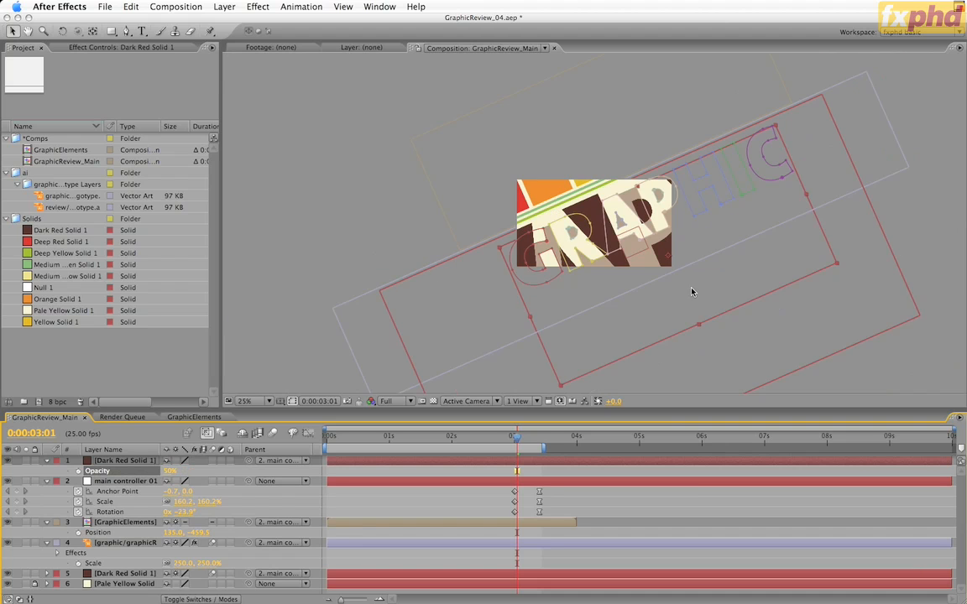
{"action": "left_click_drag", "start_coordinate": [692, 292], "coordinate": [656, 301]}
{"action": "key", "text": "p"}
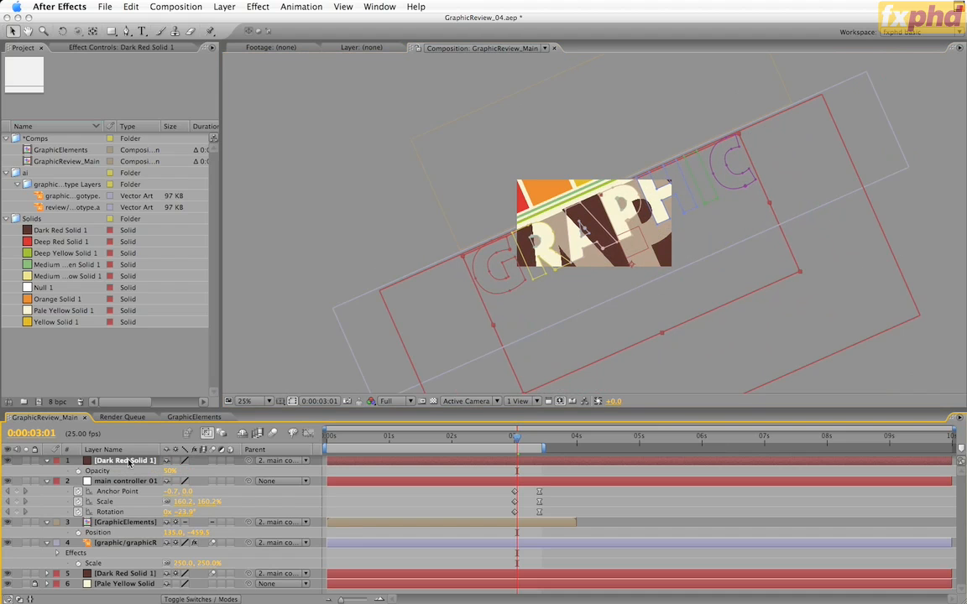
{"action": "key", "text": "s"}
{"action": "left_click", "coordinate": [183, 471]}
{"action": "type", "text": "100"}
{"action": "key", "text": "Return"}
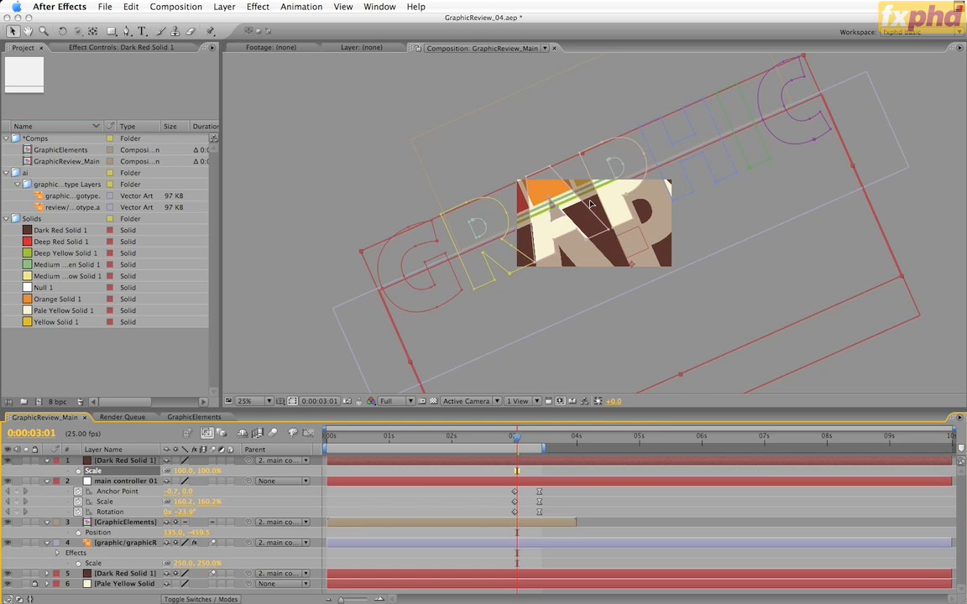
{"action": "left_click_drag", "start_coordinate": [610, 216], "coordinate": [609, 244]}
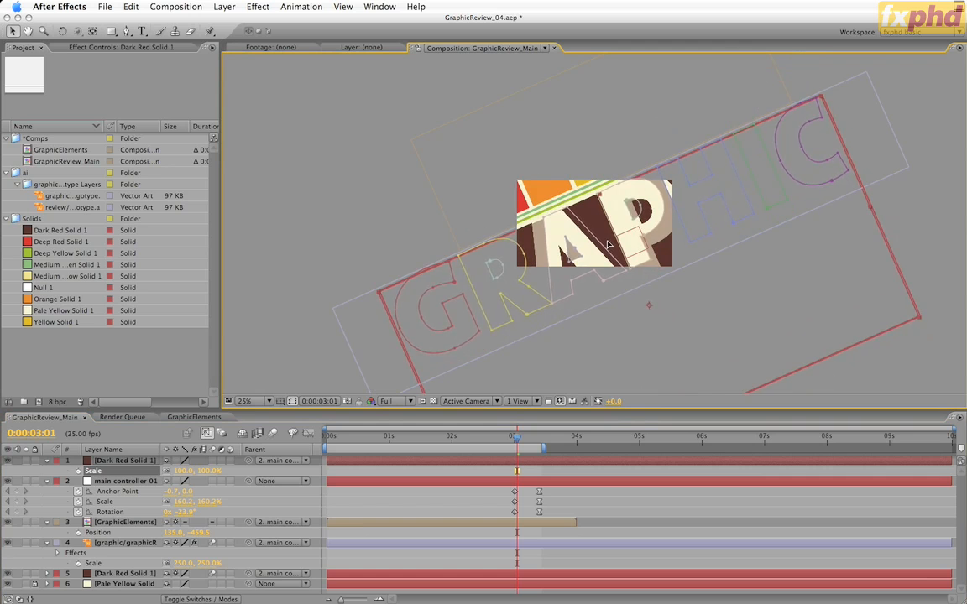
{"action": "left_click", "coordinate": [618, 243]}
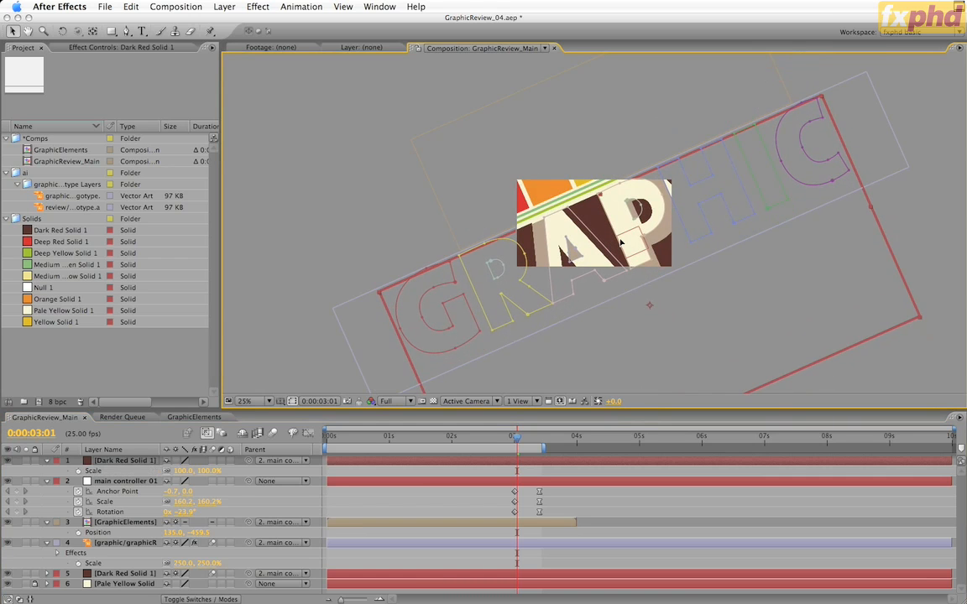
Transform all ten masks on Dark Red Solid 1 to match the original GRAPHIC lettering, and set the layer's opacity to 100%
{"action": "key", "text": "m"}
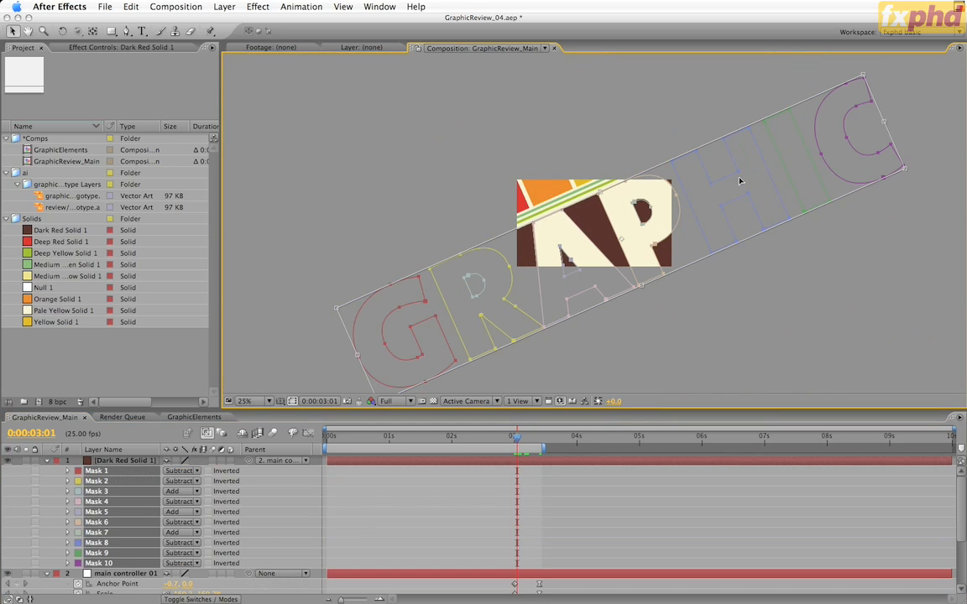
{"action": "left_click", "coordinate": [151, 462]}
{"action": "key", "text": "t"}
{"action": "left_click", "coordinate": [170, 471]}
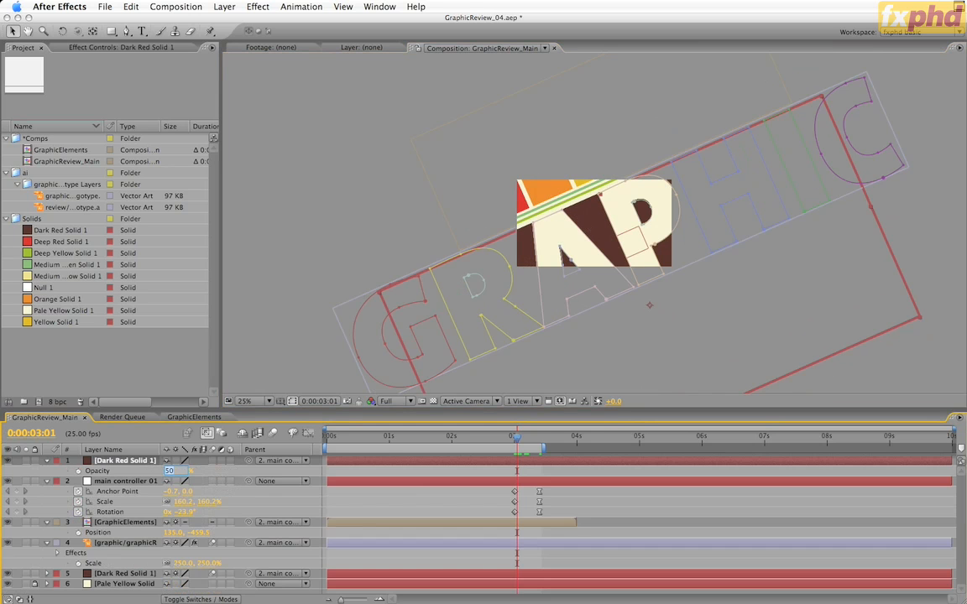
{"action": "type", "text": "100"}
{"action": "key", "text": "Return"}
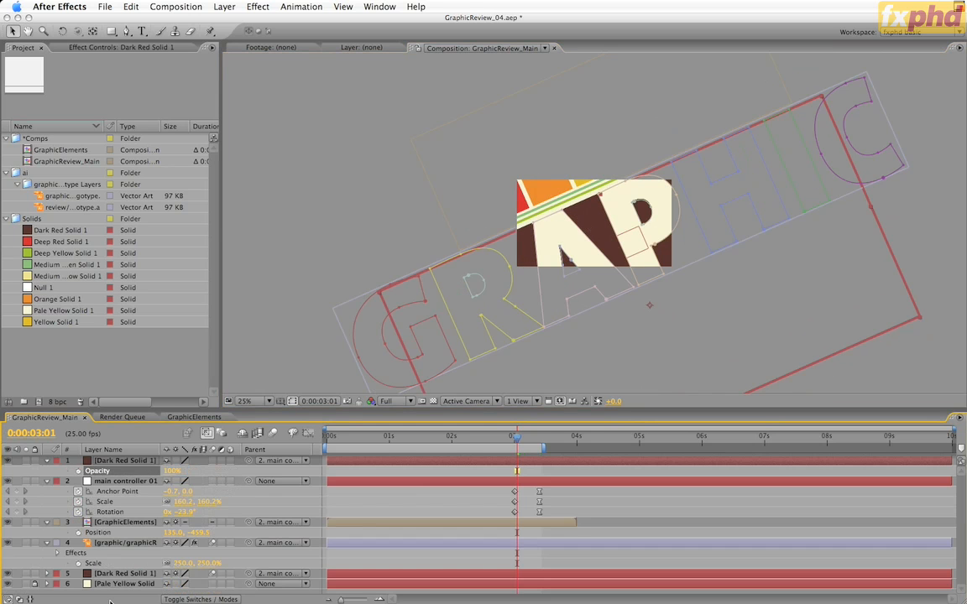
Delete the original unmasked Dark Red Solid 1 layer and the graphic logotype layer from GraphicReview_Main
{"action": "left_click", "coordinate": [125, 574]}
{"action": "left_click", "coordinate": [126, 543], "text": "shift"}
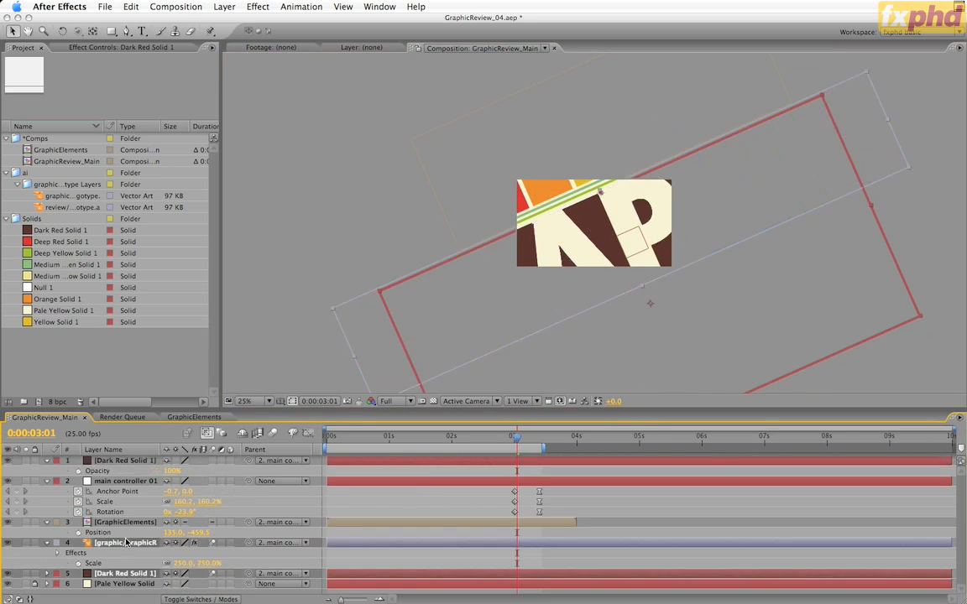
{"action": "key", "text": "Delete"}
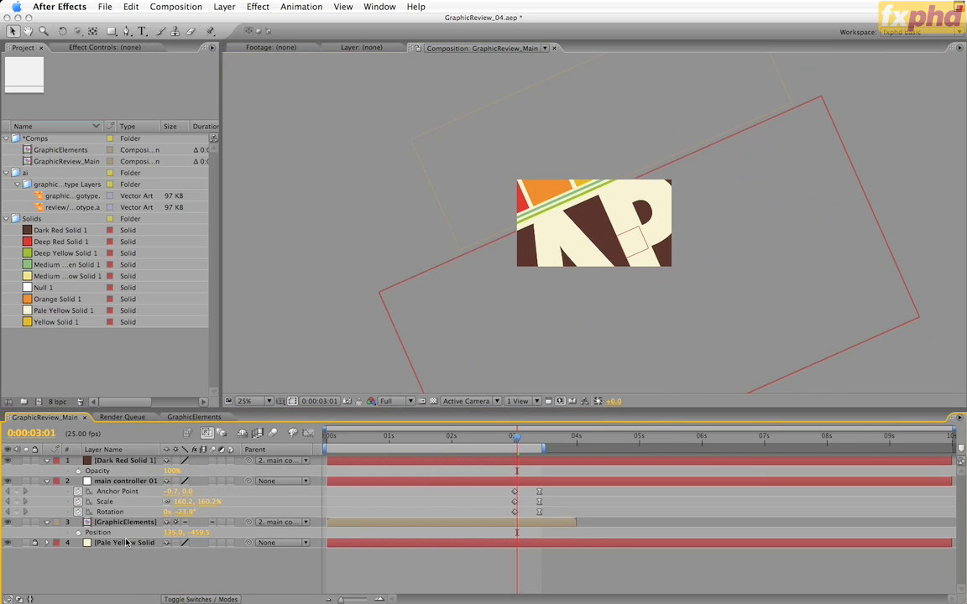
Check the mask edges through the zoom to 0:00:03:10, and enable motion blur for Dark Red Solid 1 and the composition
{"action": "left_click", "coordinate": [522, 438]}
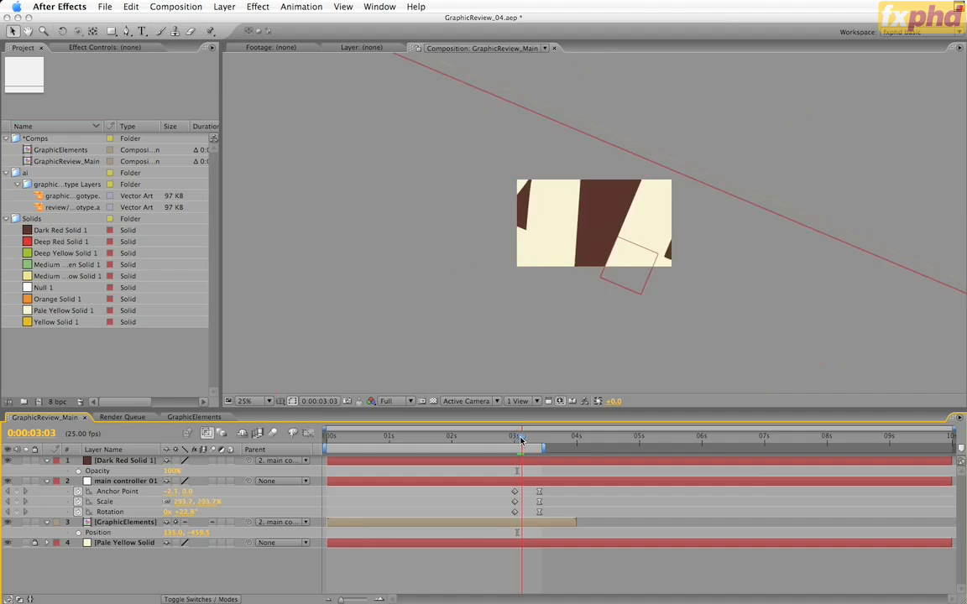
{"action": "left_click_drag", "start_coordinate": [521, 438], "coordinate": [540, 447]}
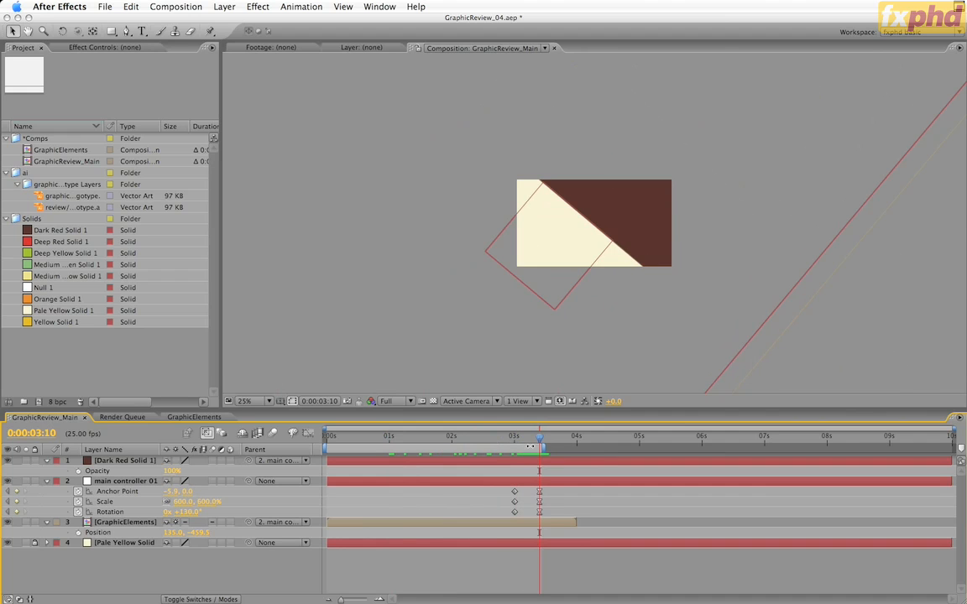
{"action": "key", "text": "period"}
{"action": "key", "text": "period"}
{"action": "key", "text": "comma"}
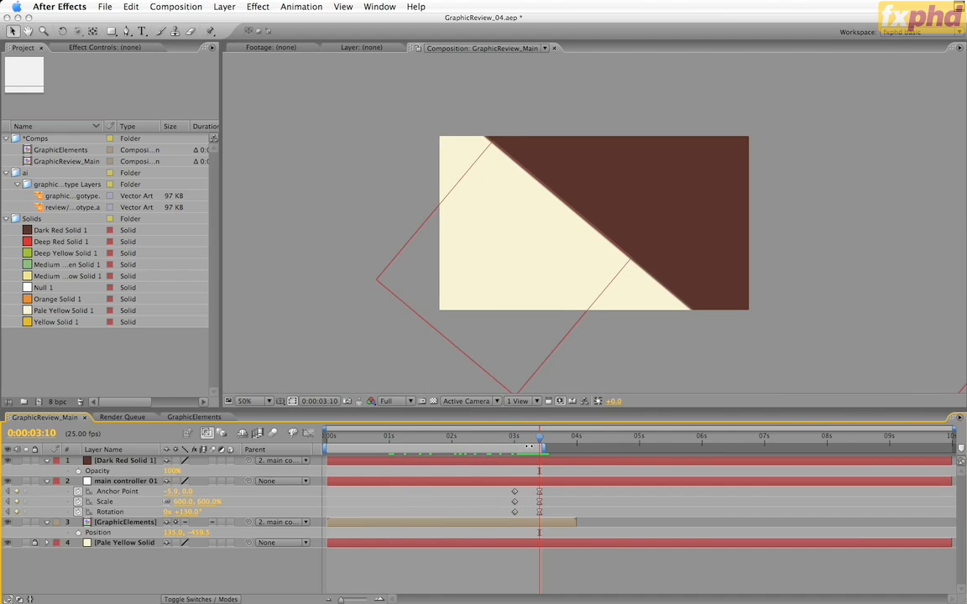
{"action": "key", "text": "period"}
{"action": "key", "text": "comma"}
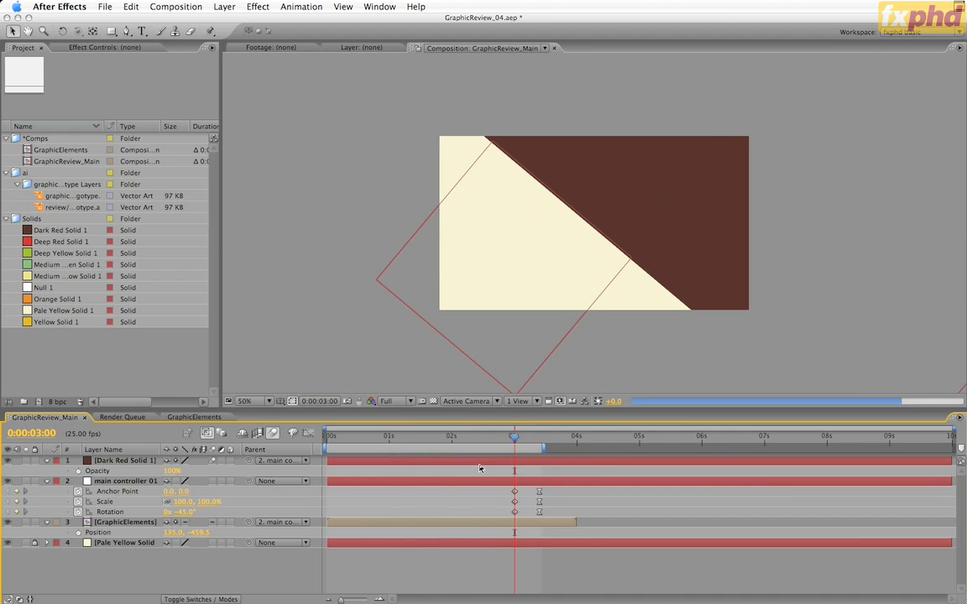
{"action": "key", "text": "j"}
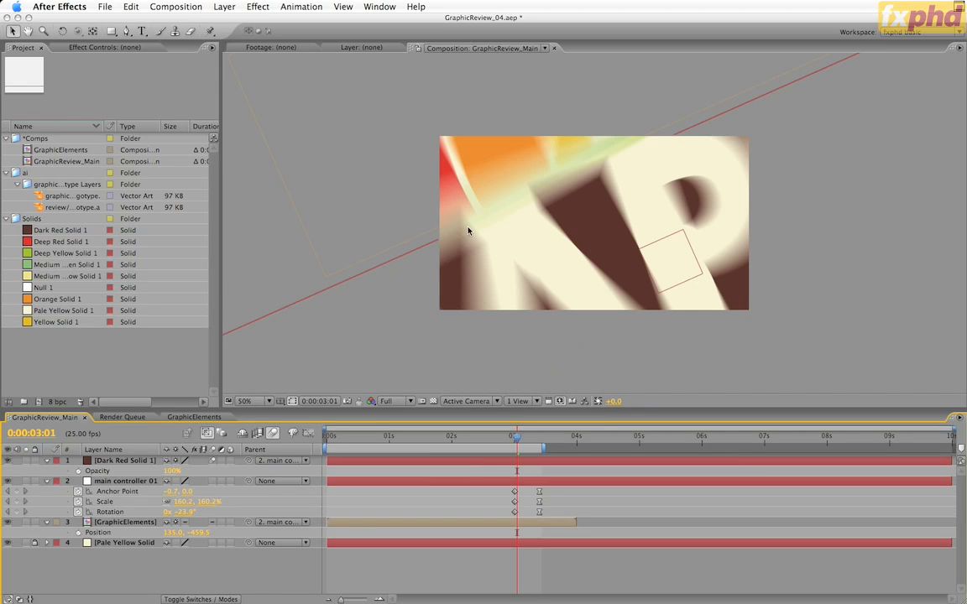
Turn off the composition's motion blur preview, go to 0:00:03:10, and move Dark Red Solid 1 below main controller 01
{"action": "left_click", "coordinate": [272, 435]}
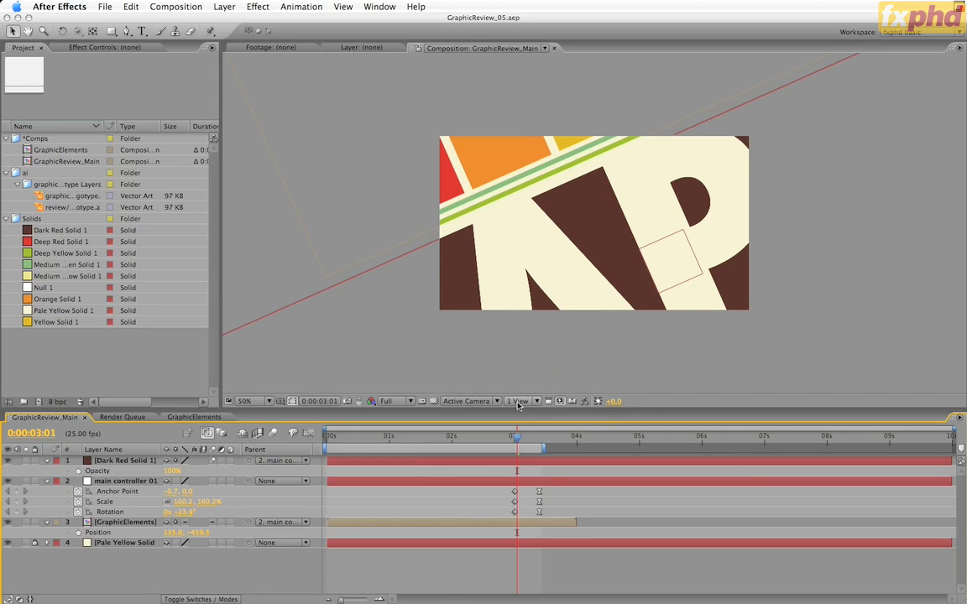
{"action": "key", "text": "k"}
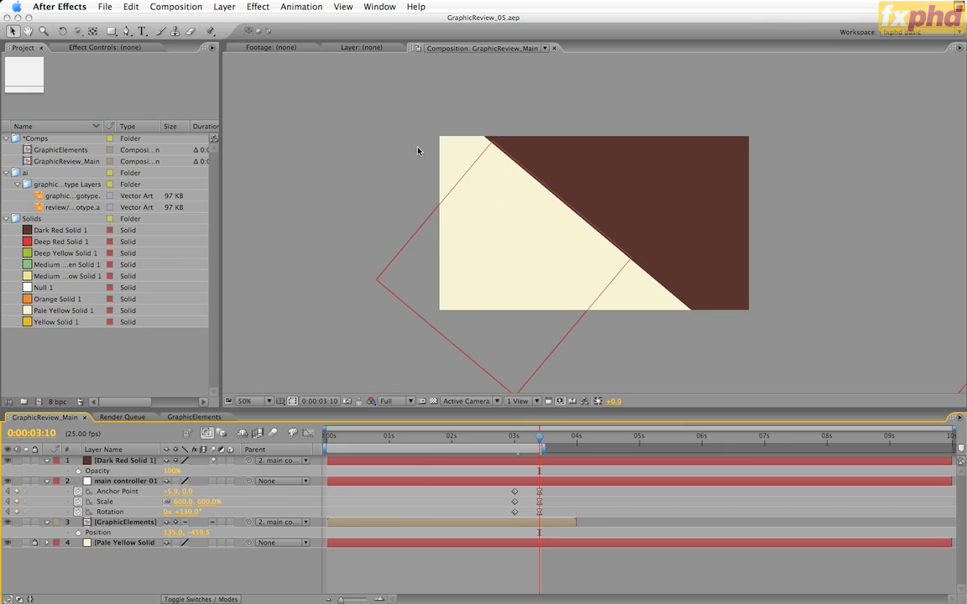
{"action": "left_click_drag", "start_coordinate": [122, 461], "coordinate": [134, 512]}
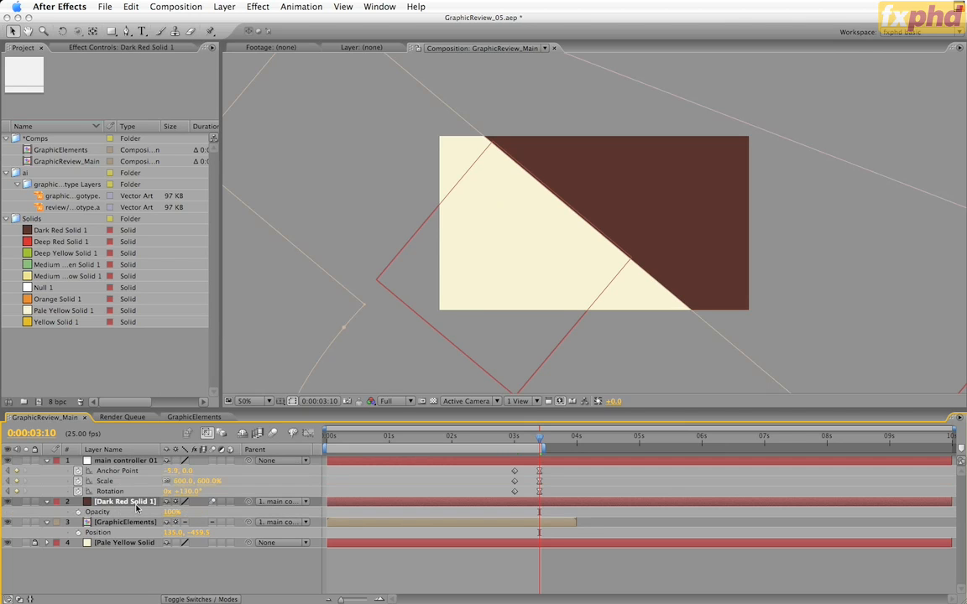
Add the review logotype to GraphicReview_Main directly below main controller 01, and parent it to that null
{"action": "left_click", "coordinate": [63, 208]}
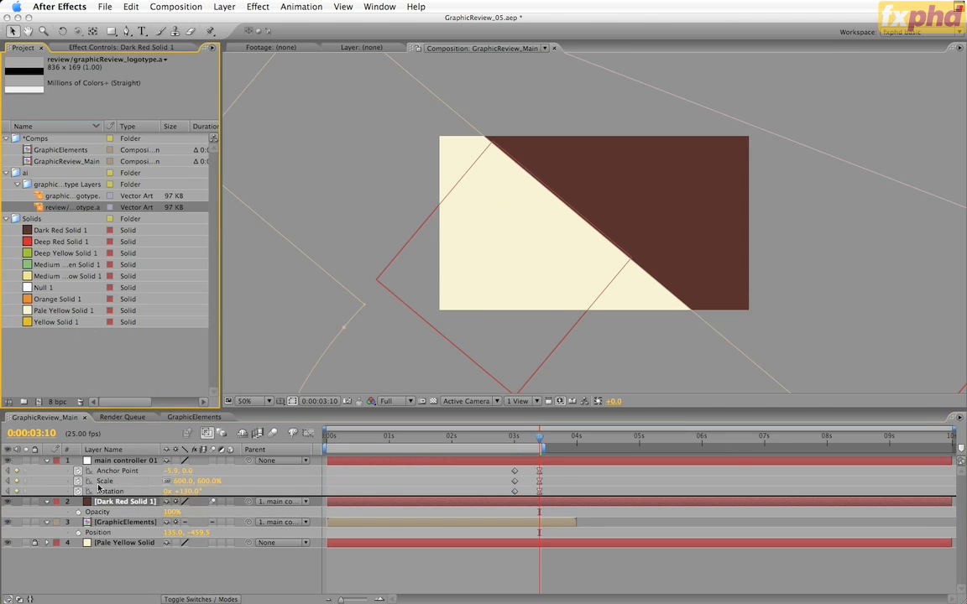
{"action": "left_click_drag", "start_coordinate": [99, 486], "coordinate": [99, 487]}
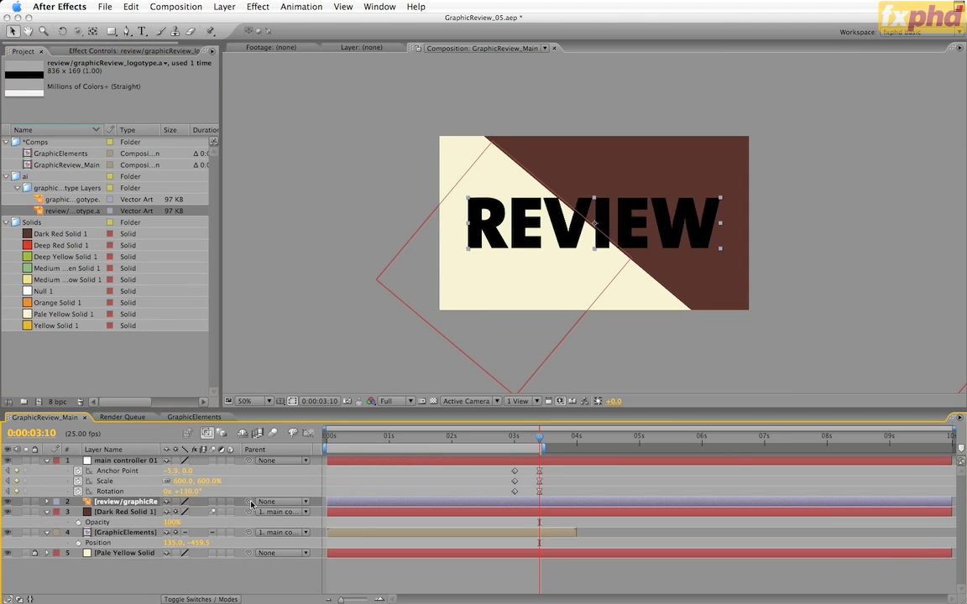
{"action": "left_click_drag", "start_coordinate": [248, 501], "coordinate": [131, 466]}
Set the review logotype layer's rotation to -90° so it runs parallel to the dark red diagonal edge
{"action": "key", "text": "r"}
{"action": "left_click", "coordinate": [187, 511]}
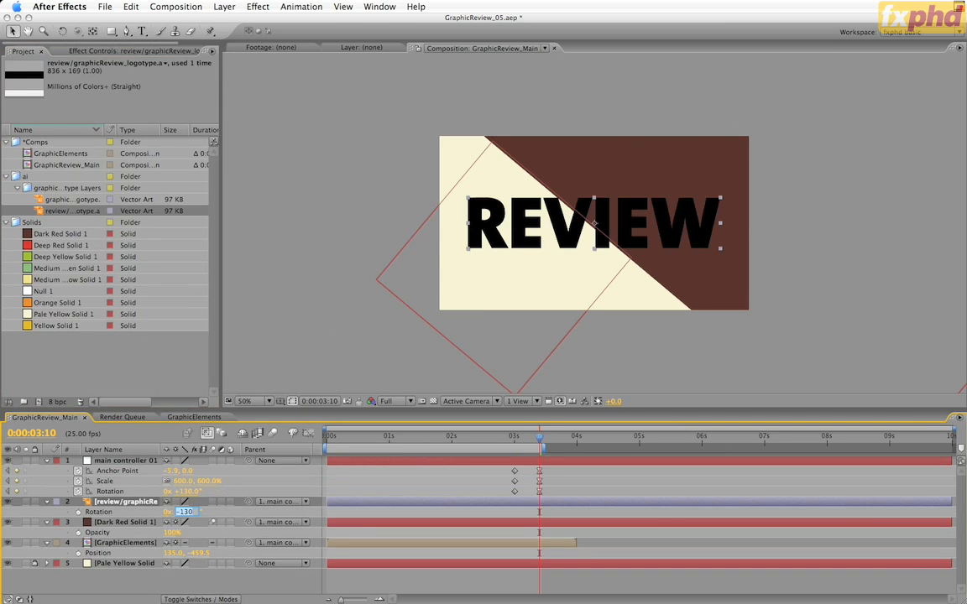
{"action": "type", "text": "0"}
{"action": "key", "text": "Return"}
{"action": "left_click", "coordinate": [186, 512]}
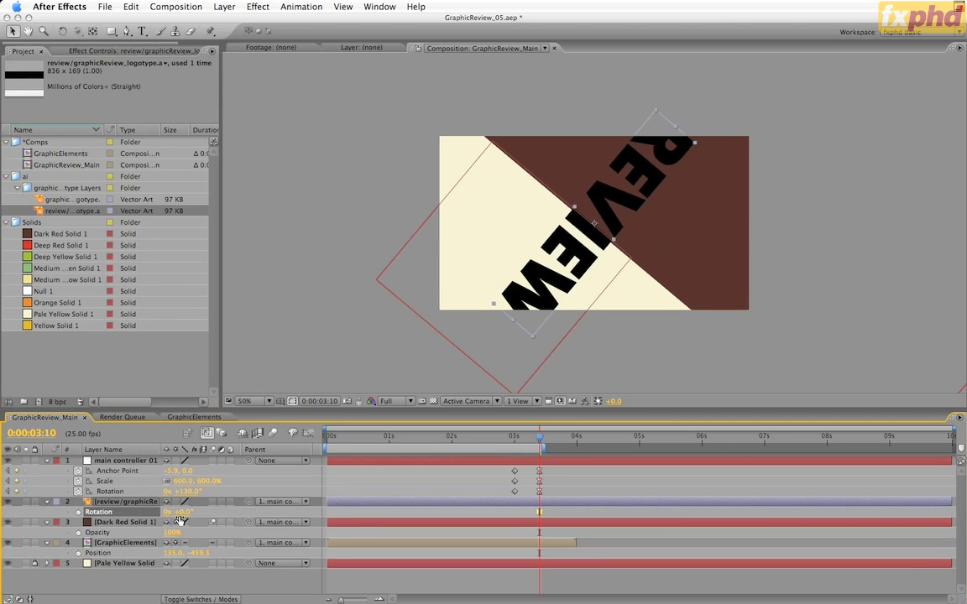
{"action": "type", "text": "-90"}
{"action": "key", "text": "Return"}
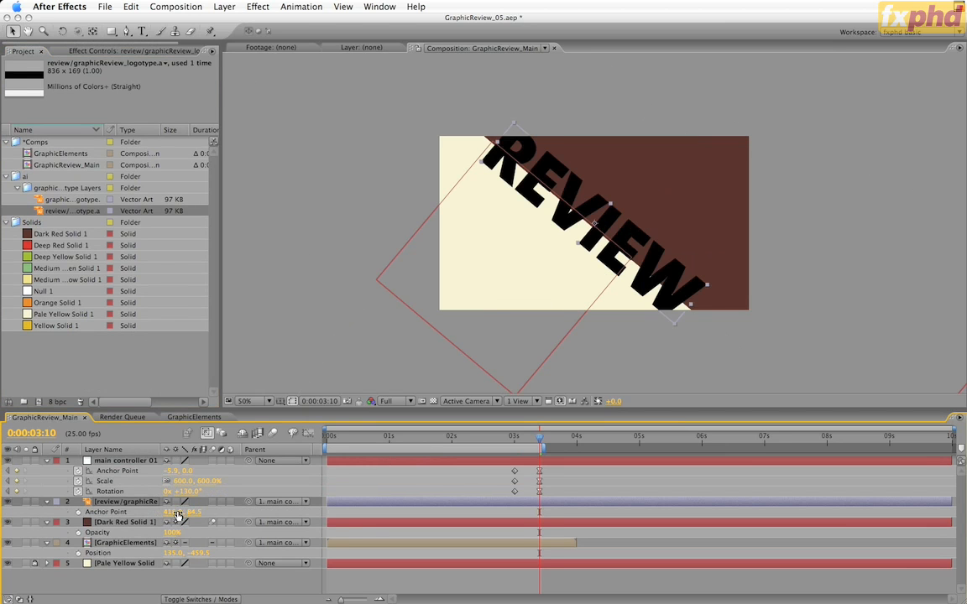
Scale the review logotype layer to 56.7% and set its anchor point to 418.0, -2.5, aligning the lettering with the diagonal edge
{"action": "key", "text": "a"}
{"action": "left_click_drag", "start_coordinate": [168, 513], "coordinate": [99, 550]}
{"action": "key", "text": "shift+s"}
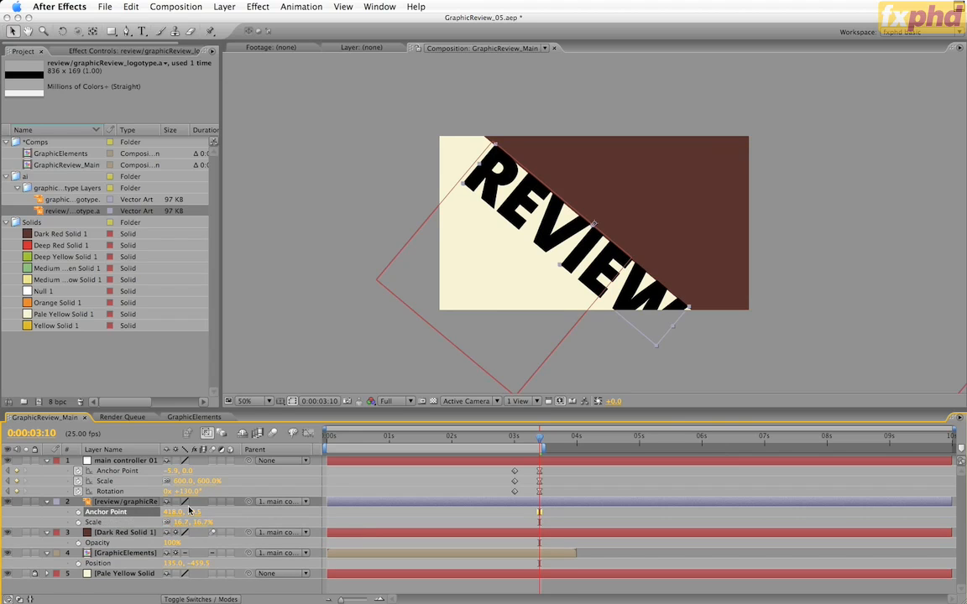
{"action": "left_click_drag", "start_coordinate": [178, 524], "coordinate": [211, 522]}
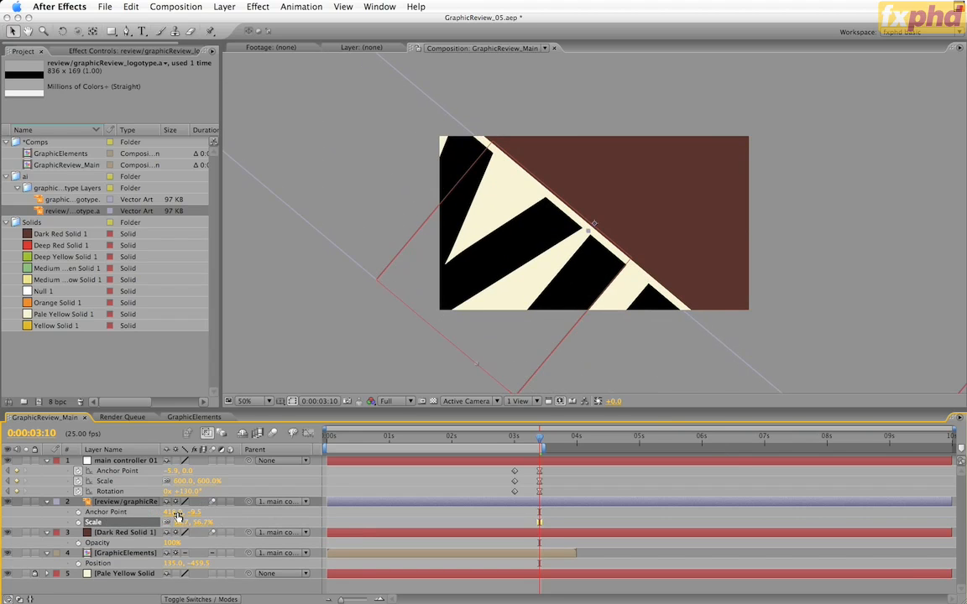
{"action": "mouse_move", "coordinate": [177, 514]}
{"action": "left_mouse_down"}
{"action": "mouse_move", "coordinate": [191, 512]}
{"action": "mouse_move", "coordinate": [183, 514]}
{"action": "left_mouse_up"}
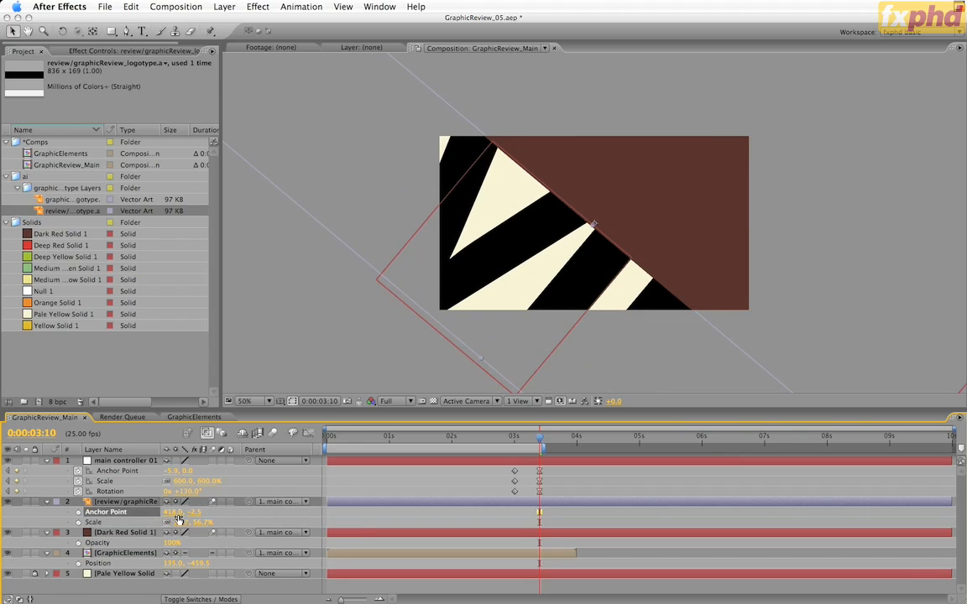
Apply a Fill effect to the review logotype layer and colour it with the red swatch from Swatch You Want
{"action": "left_click", "coordinate": [111, 503]}
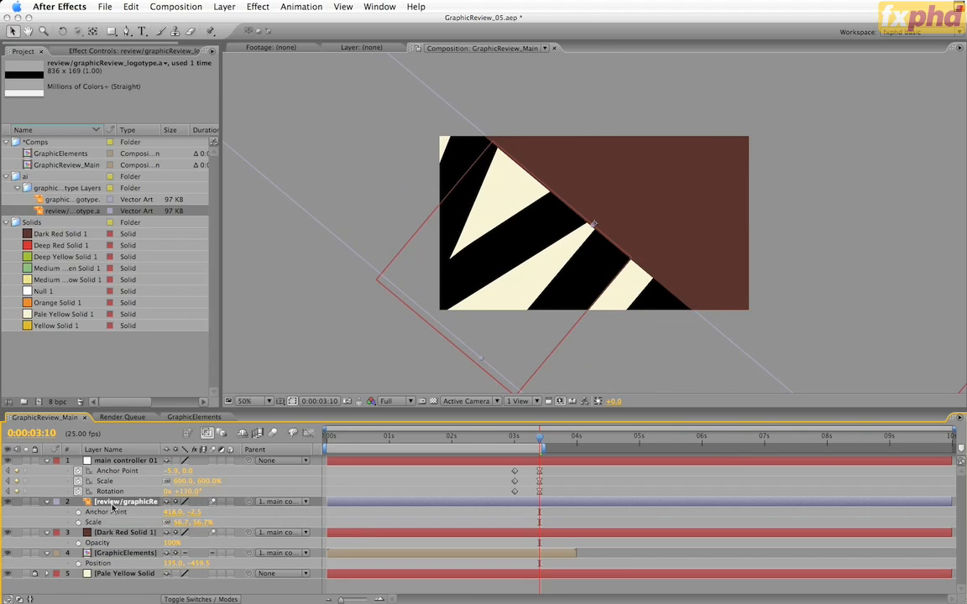
{"action": "left_click", "coordinate": [394, 6]}
{"action": "left_click", "coordinate": [425, 375]}
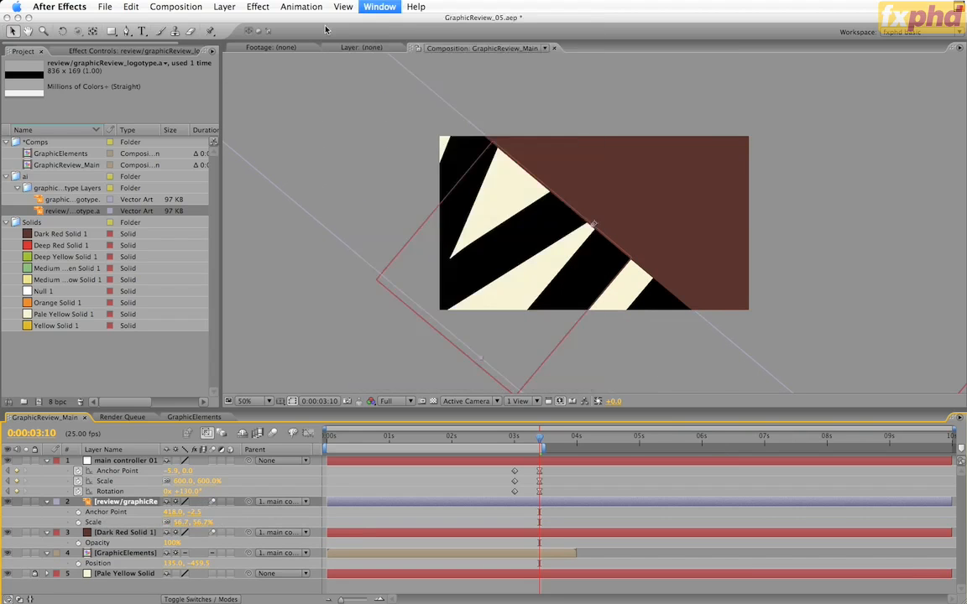
{"action": "left_click", "coordinate": [258, 6]}
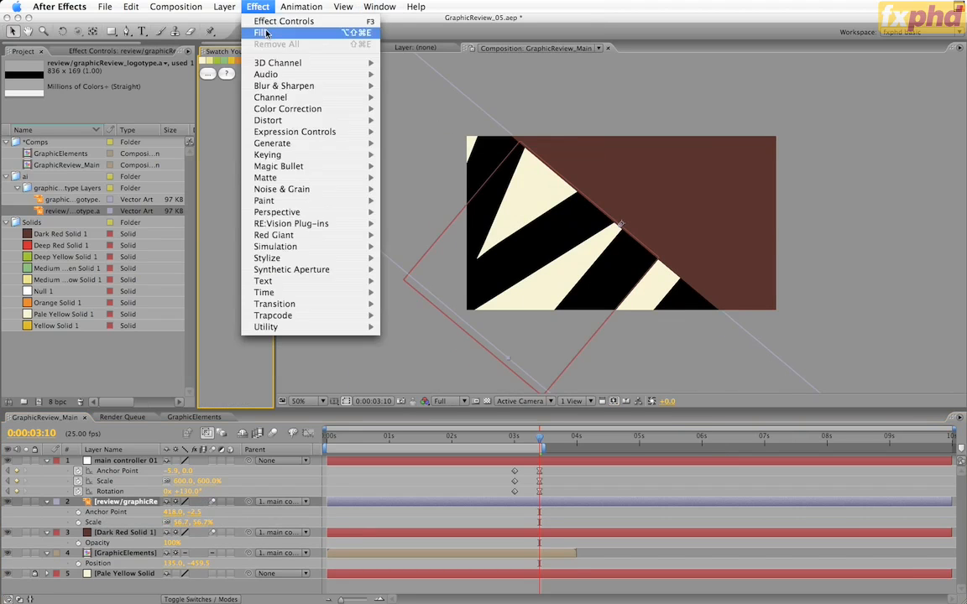
{"action": "left_click", "coordinate": [290, 33]}
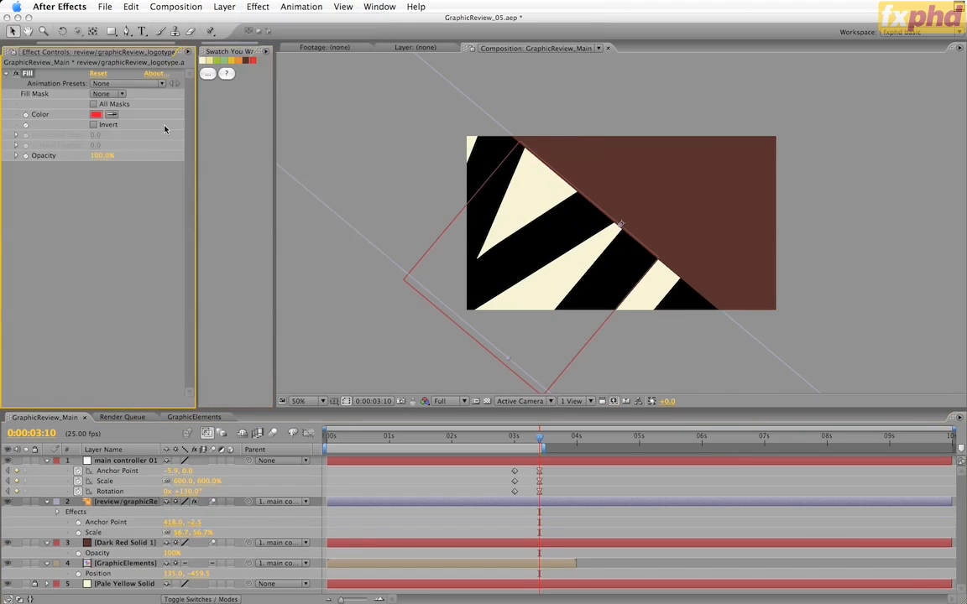
{"action": "left_click", "coordinate": [254, 60]}
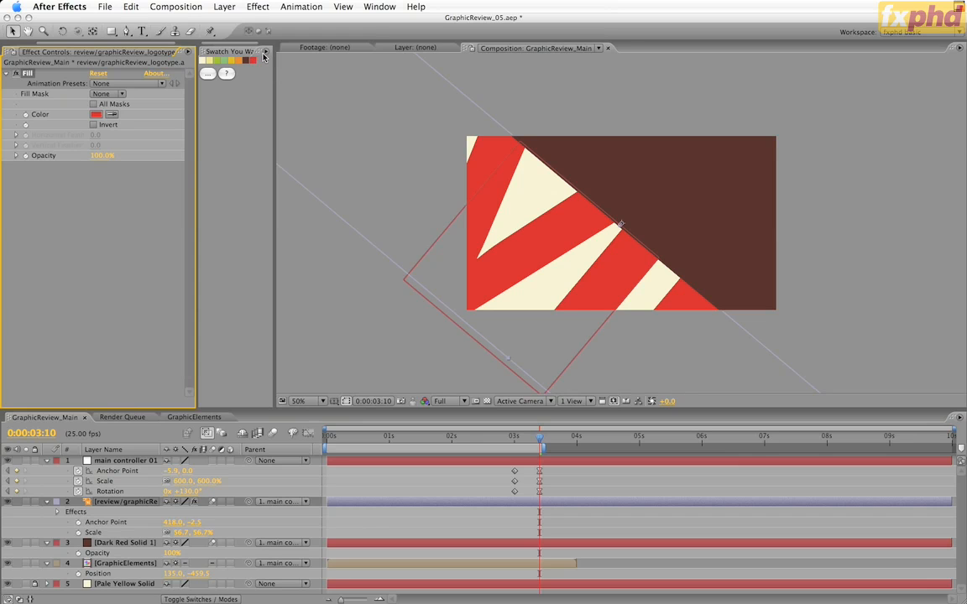
{"action": "left_click_drag", "start_coordinate": [275, 126], "coordinate": [322, 122]}
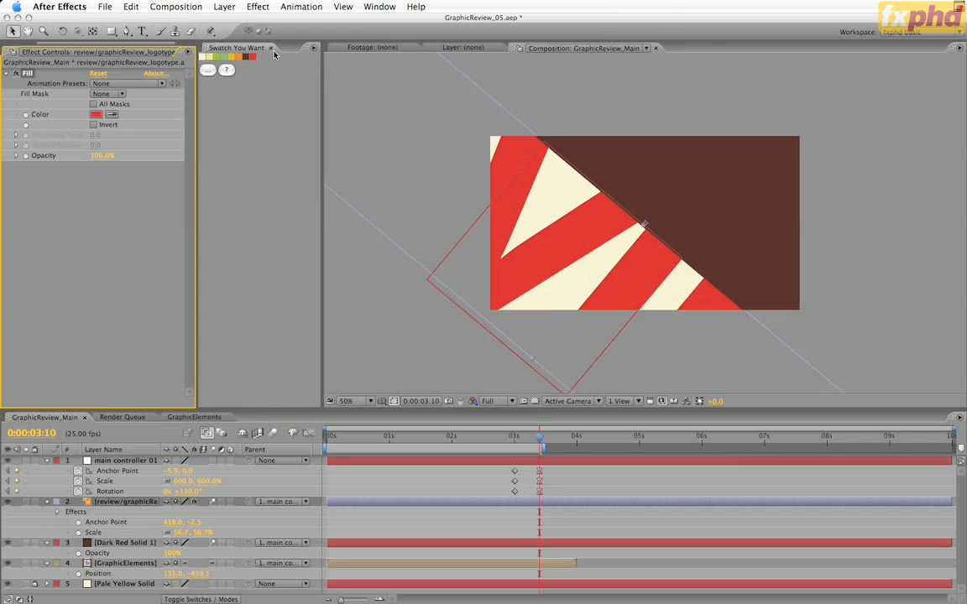
{"action": "left_click", "coordinate": [272, 52]}
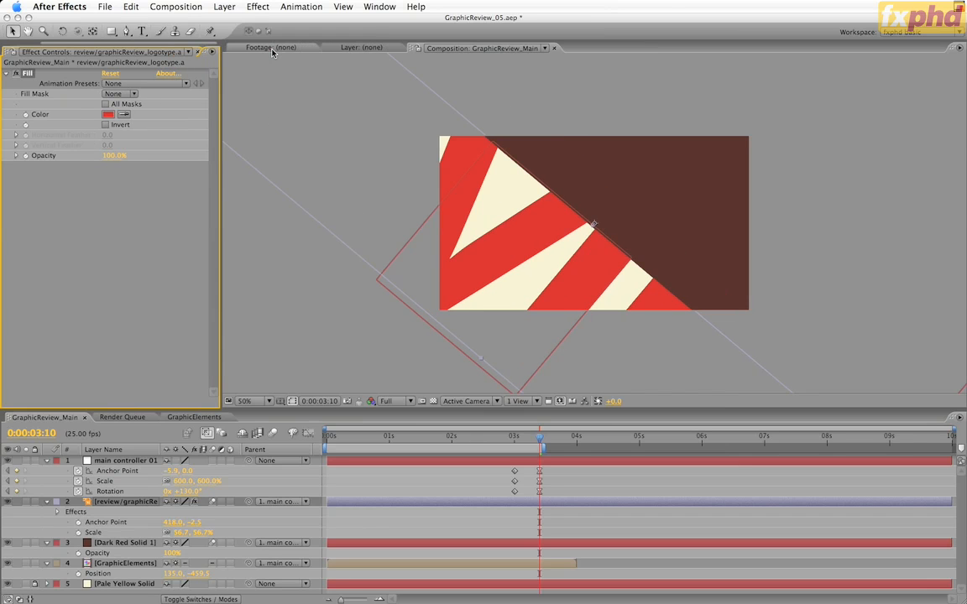
Check the review logotype layer's position and compare the layout with GraphicReview_Storyboard.ai in Illustrator
{"action": "left_click", "coordinate": [132, 507]}
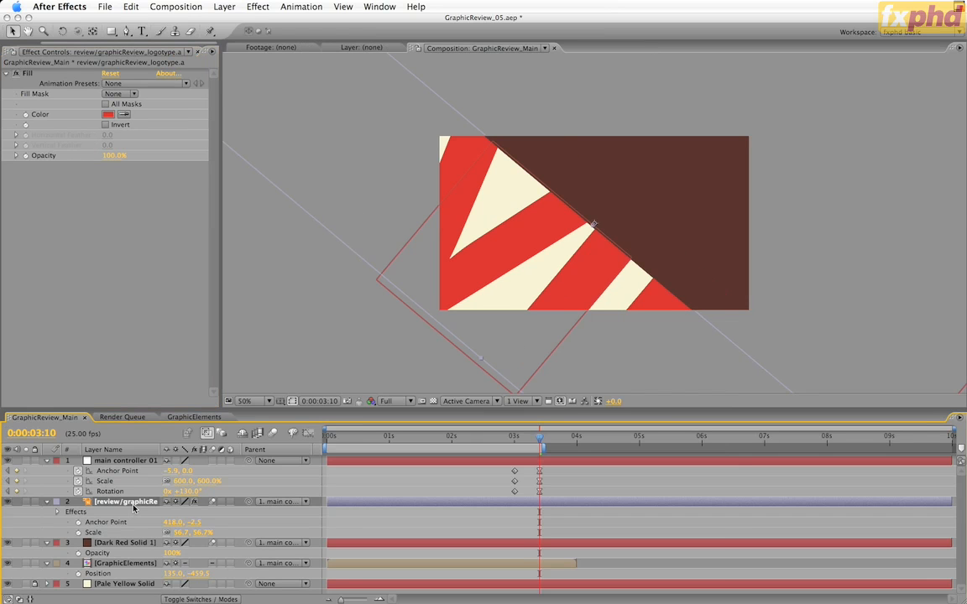
{"action": "key", "text": "p"}
{"action": "left_click_drag", "start_coordinate": [158, 512], "coordinate": [159, 538]}
{"action": "key", "text": "super+Tab"}
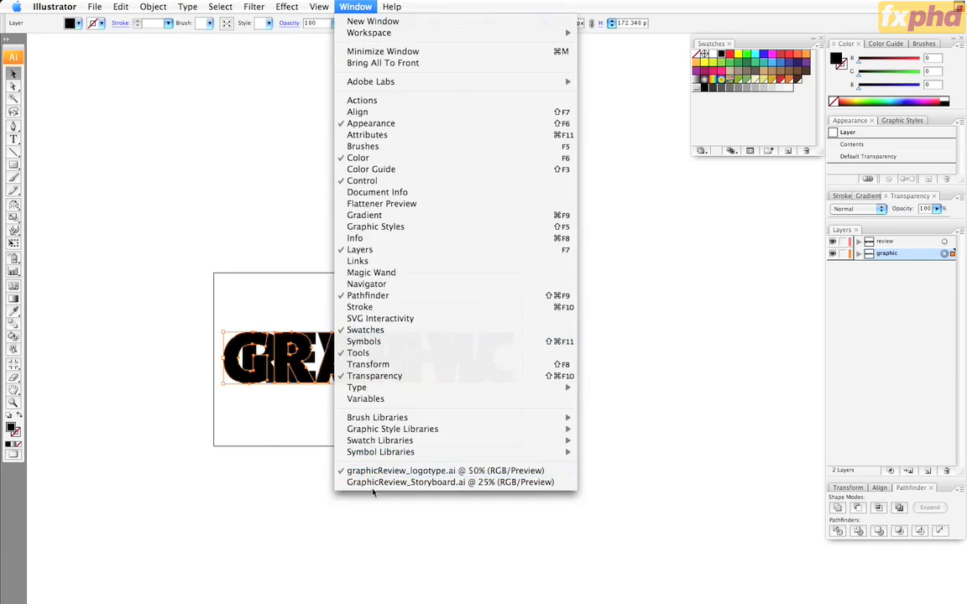
{"action": "left_click", "coordinate": [373, 483]}
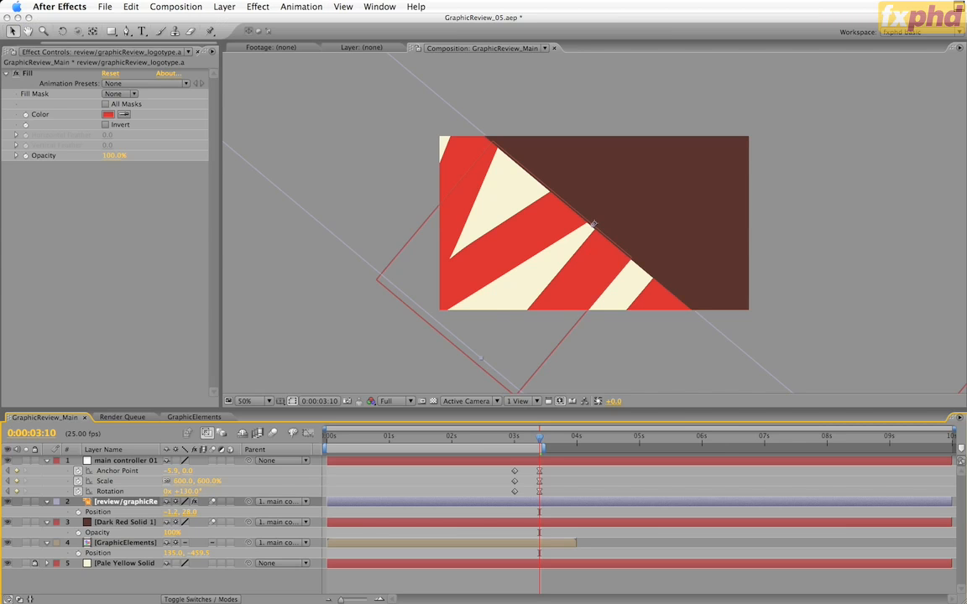
{"action": "key", "text": "super+z"}
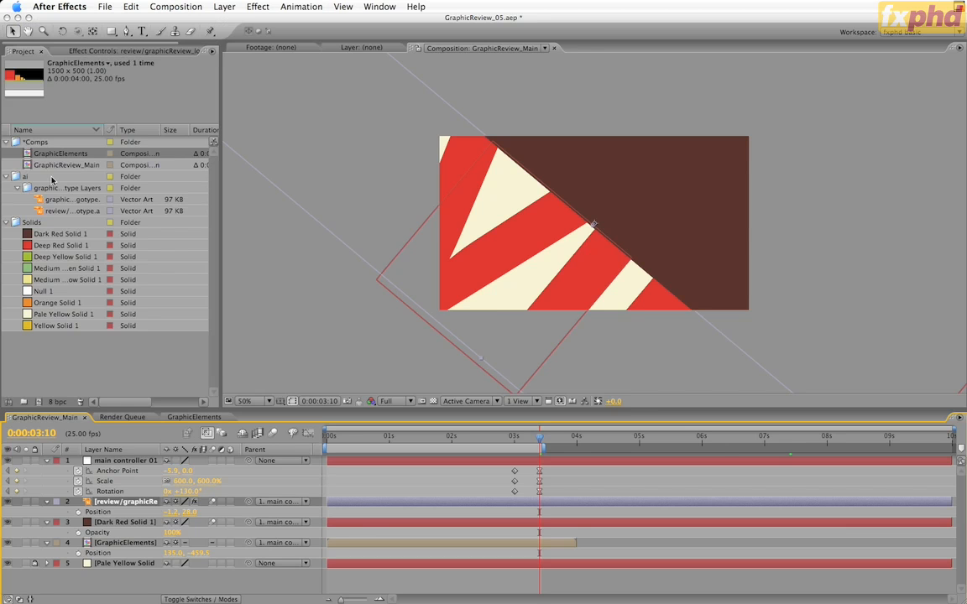
Add a second GraphicElements layer below main controller 01, parent it to that null, and set its rotation to -90°
{"action": "left_click", "coordinate": [66, 156]}
{"action": "left_click_drag", "start_coordinate": [67, 156], "coordinate": [124, 442]}
{"action": "left_click_drag", "start_coordinate": [247, 501], "coordinate": [117, 462]}
{"action": "key", "text": "r"}
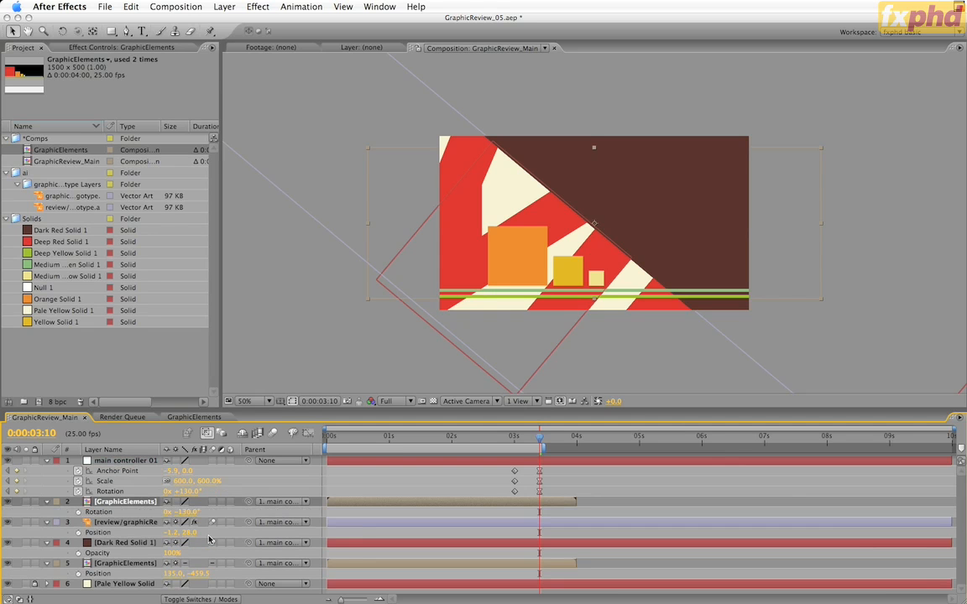
{"action": "left_click", "coordinate": [184, 511]}
{"action": "type", "text": "-130"}
{"action": "type", "text": "-90"}
{"action": "key", "text": "Return"}
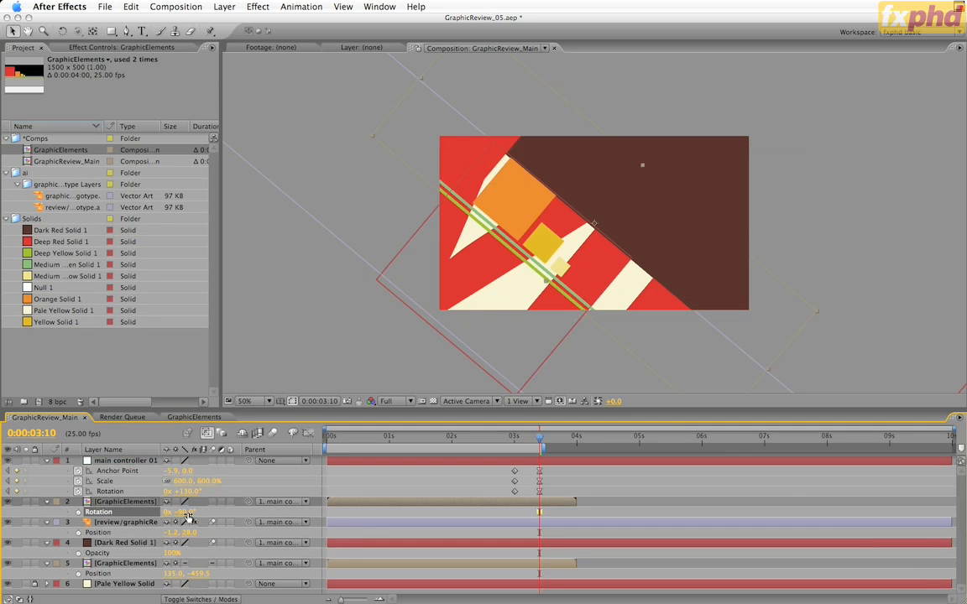
Set the new GraphicElements layer's position to -42.2, 5.0 along the diagonal edge, and start the layer at 0:00:03:10
{"action": "key", "text": "p"}
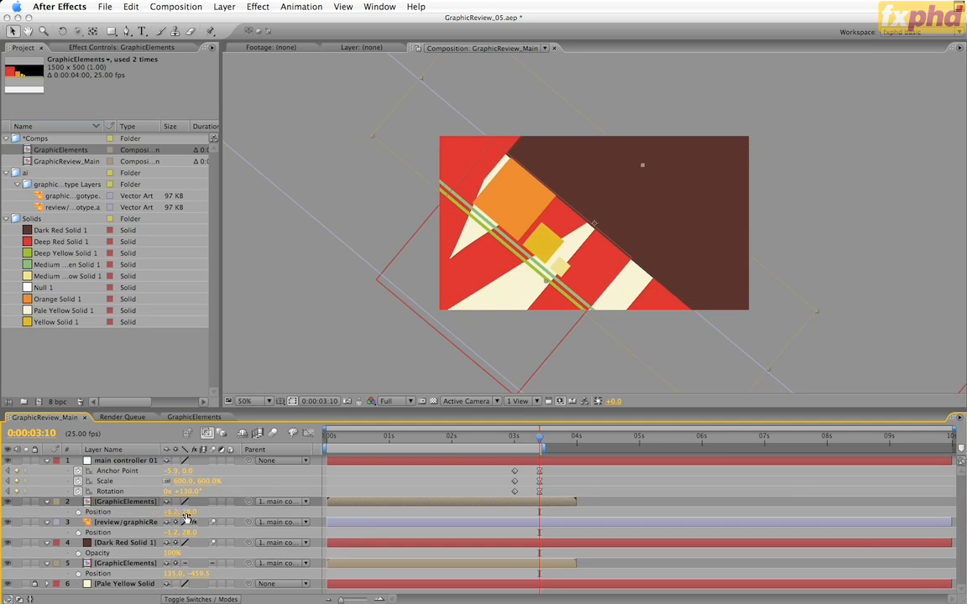
{"action": "left_click_drag", "start_coordinate": [185, 513], "coordinate": [151, 522]}
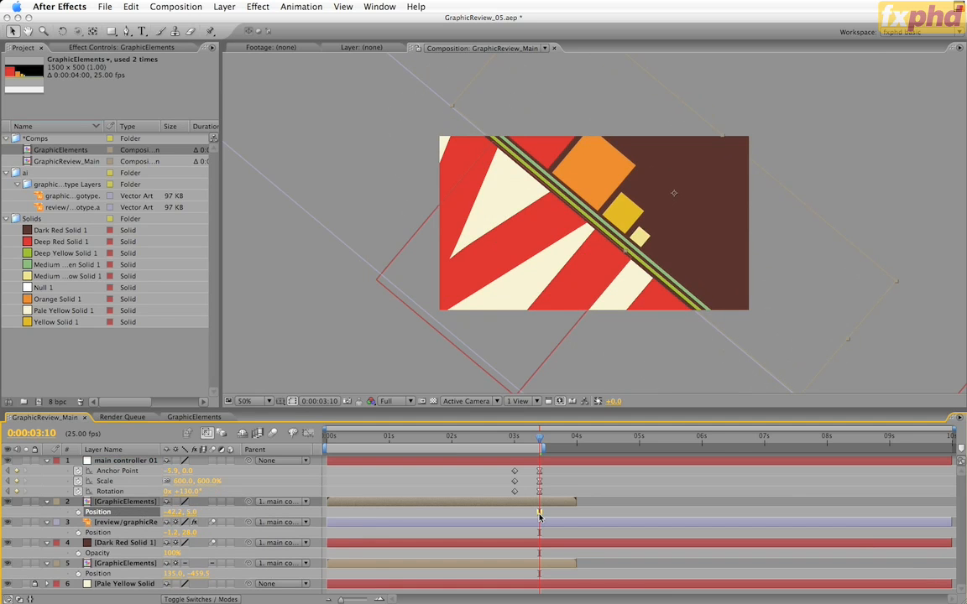
{"action": "key", "text": "bracketleft"}
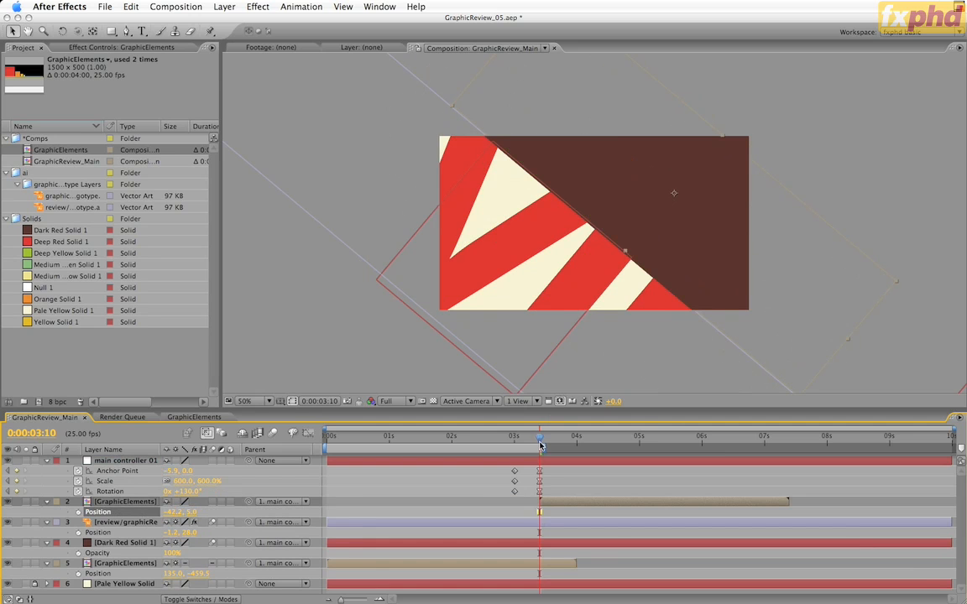
Check the composition before the zoom around 0:00:02:21, and return to 0:00:03:10
{"action": "left_click_drag", "start_coordinate": [540, 441], "coordinate": [491, 457]}
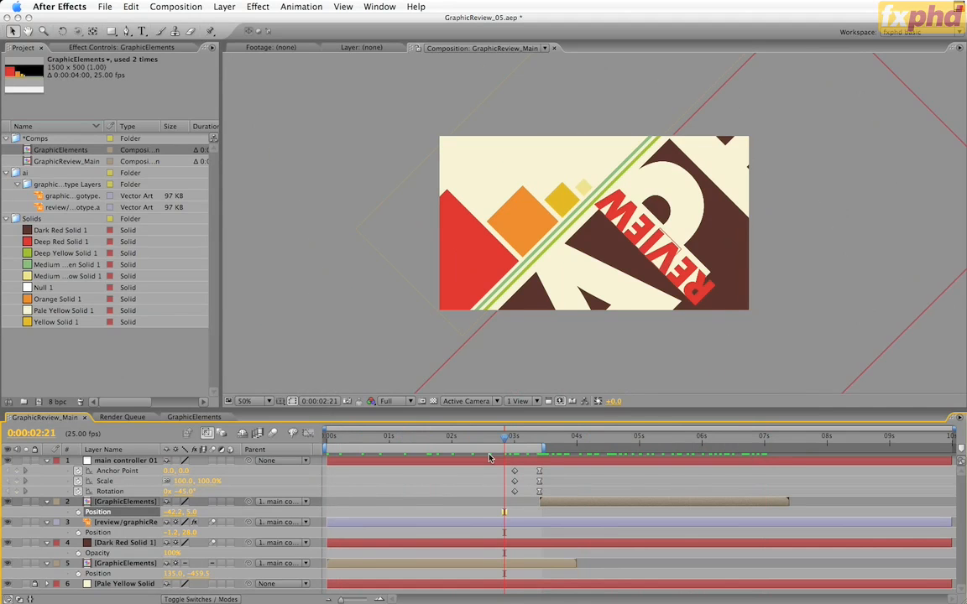
{"action": "key", "text": "k"}
{"action": "key", "text": "k"}
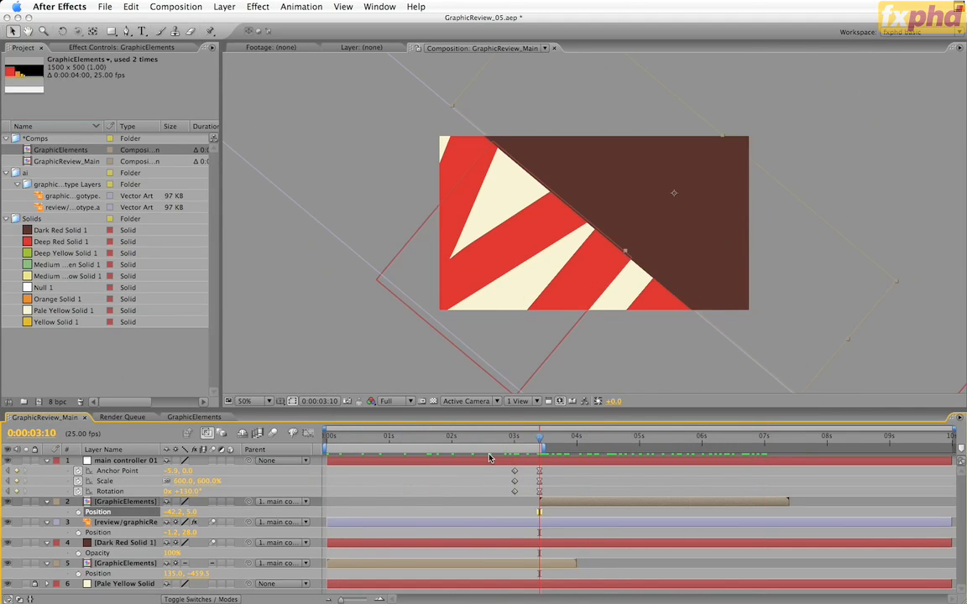
Try to start the review logotype layer at 0:00:03:10 while it is parented, and undo the change
{"action": "left_click", "coordinate": [479, 526]}
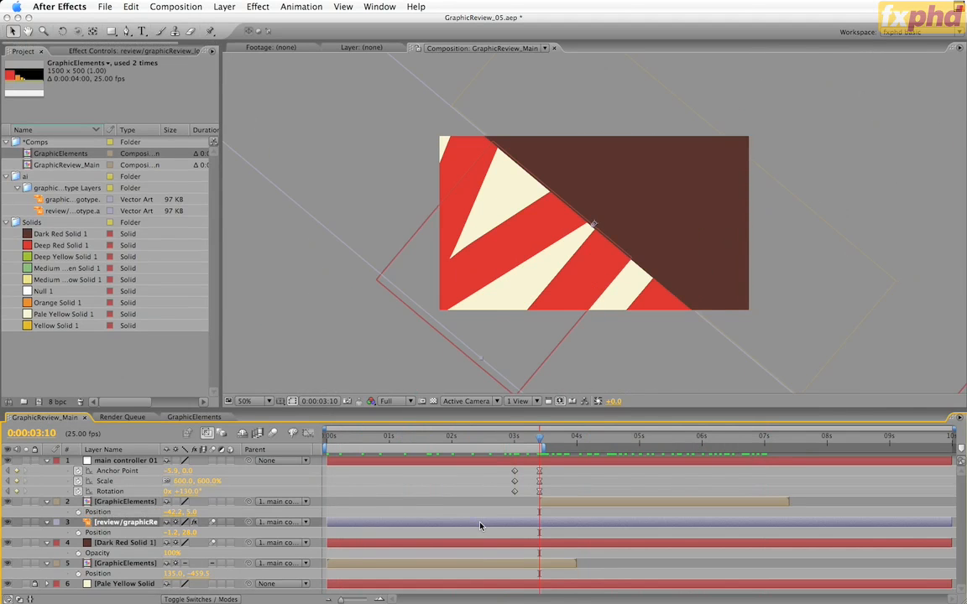
{"action": "key", "text": "alt+bracketleft"}
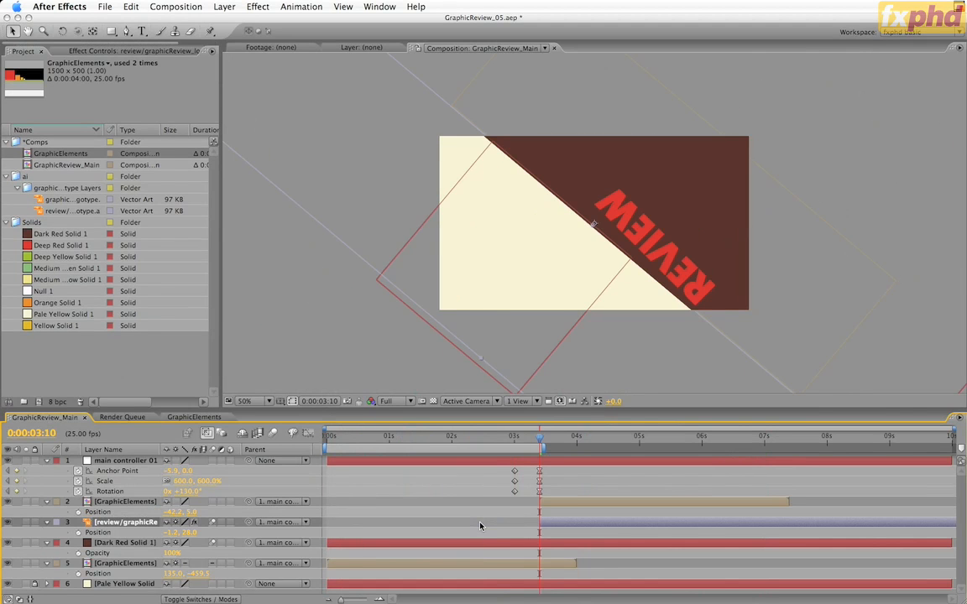
{"action": "key", "text": "super+z"}
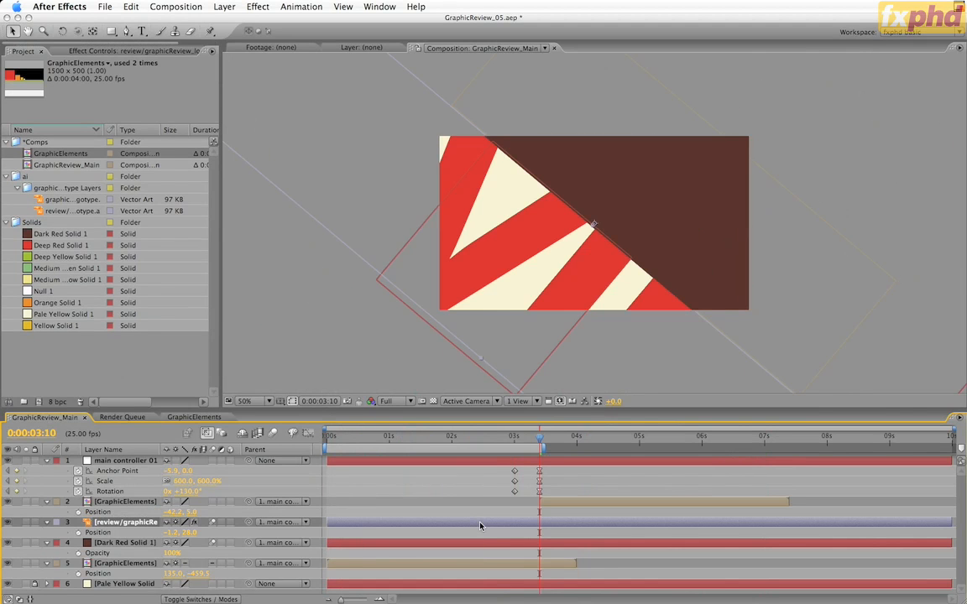
Set the review logotype layer's parent to None, and slide the layer in time to start at 0:00:03:10
{"action": "key", "text": "p"}
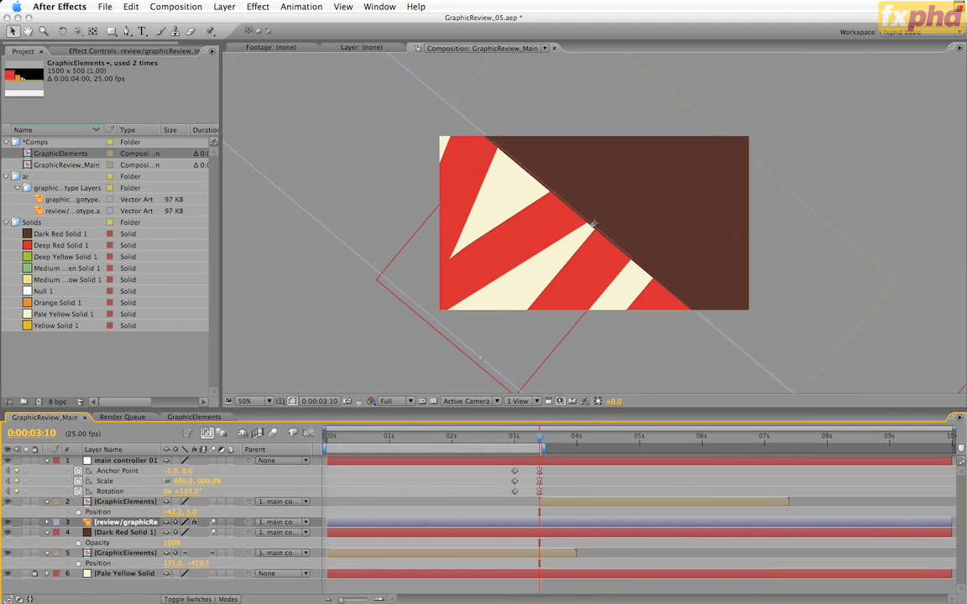
{"action": "left_click", "coordinate": [280, 522]}
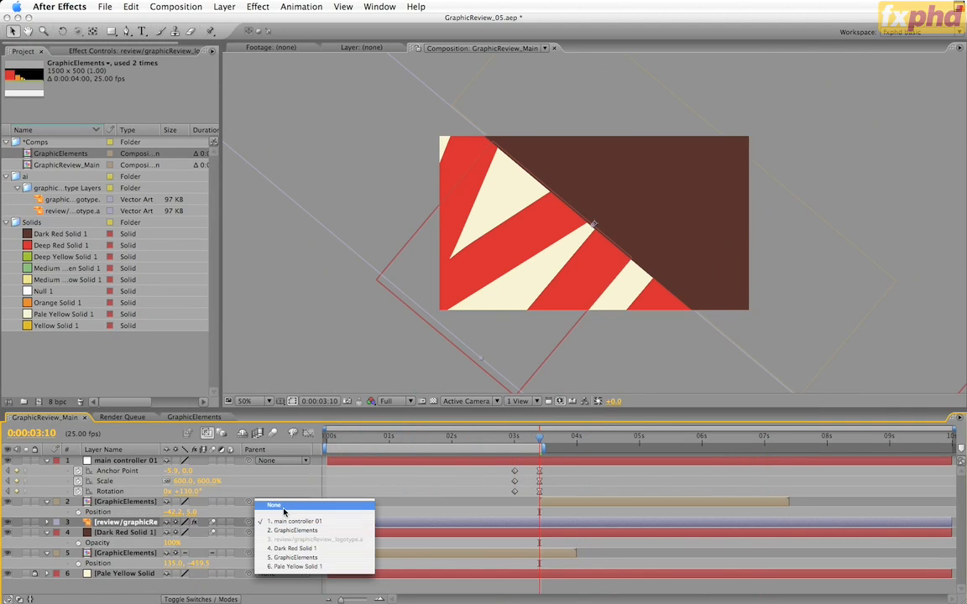
{"action": "left_click", "coordinate": [282, 506]}
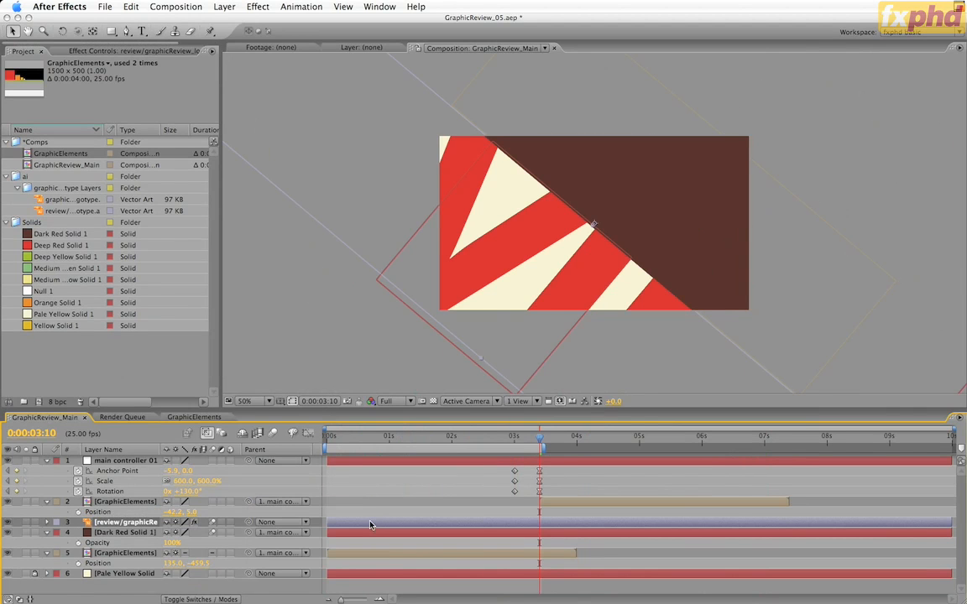
{"action": "left_click_drag", "start_coordinate": [371, 522], "coordinate": [573, 531]}
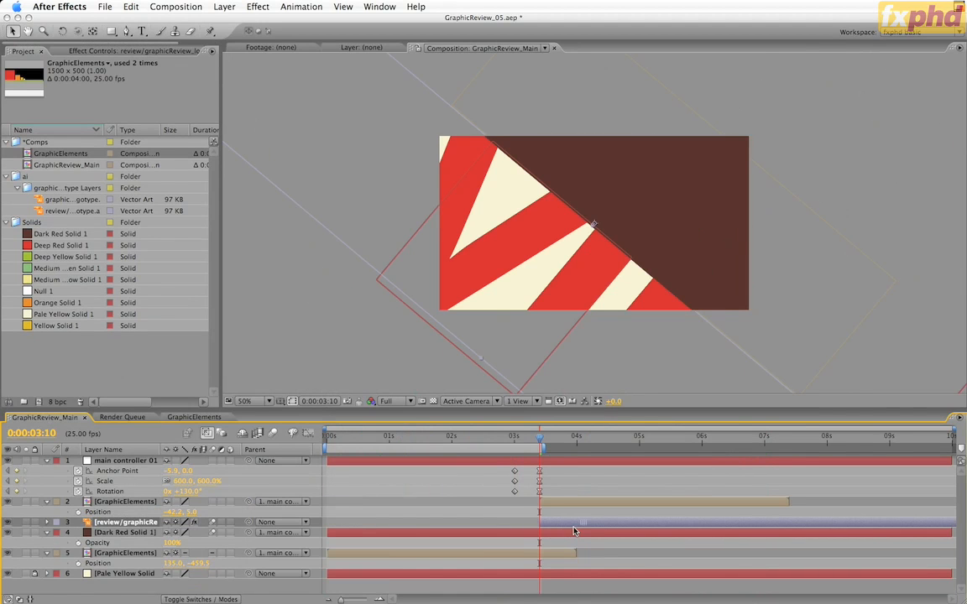
Parent the review logotype layer to main controller 01, and trim the end of the lower GraphicElements layer to 0:00:03:10
{"action": "left_click_drag", "start_coordinate": [250, 522], "coordinate": [137, 462]}
{"action": "left_click", "coordinate": [395, 557]}
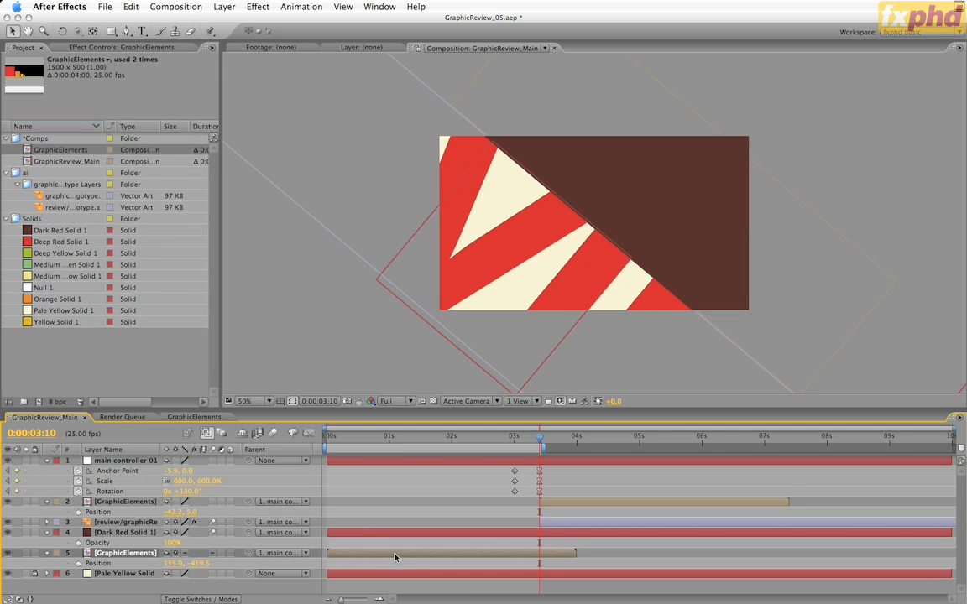
{"action": "key", "text": "alt+bracketright"}
Set the upper GraphicElements layer's position to -42.2, -20.0
{"action": "left_click_drag", "start_coordinate": [189, 514], "coordinate": [164, 522]}
{"action": "left_click_drag", "start_coordinate": [143, 474], "coordinate": [145, 474]}
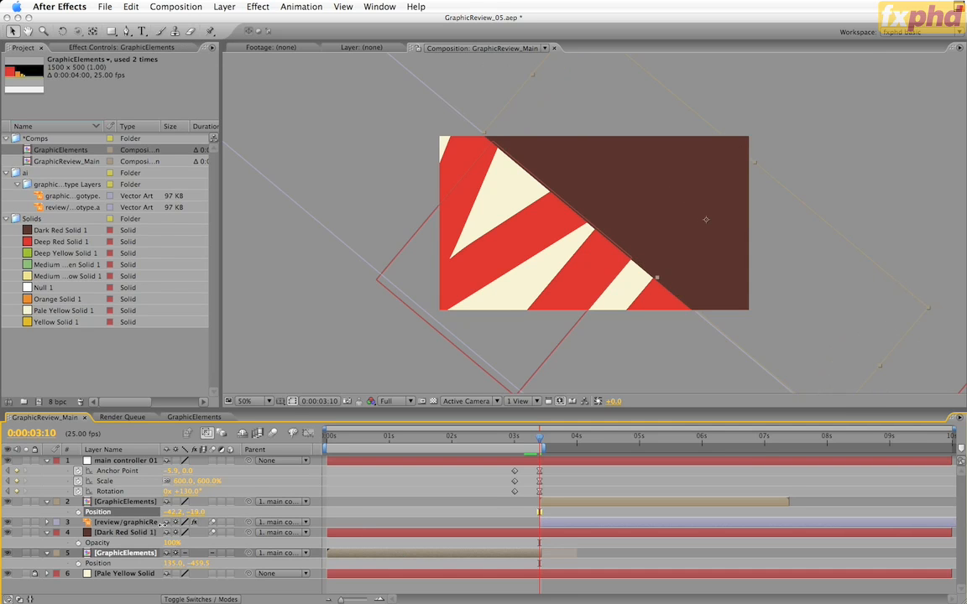
{"action": "left_click_drag", "start_coordinate": [163, 524], "coordinate": [161, 525]}
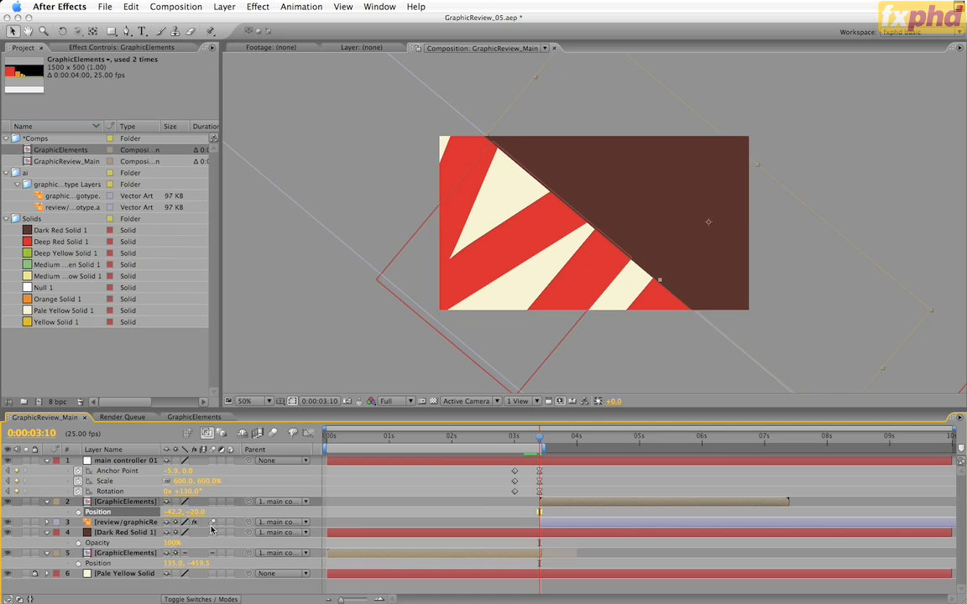
Preview the transition around 0:00:03:10, and save the project as the incremented version GraphicReview_06
{"action": "left_click", "coordinate": [546, 438]}
{"action": "left_click_drag", "start_coordinate": [547, 441], "coordinate": [538, 500]}
{"action": "key", "text": "space"}
{"action": "left_click", "coordinate": [103, 6]}
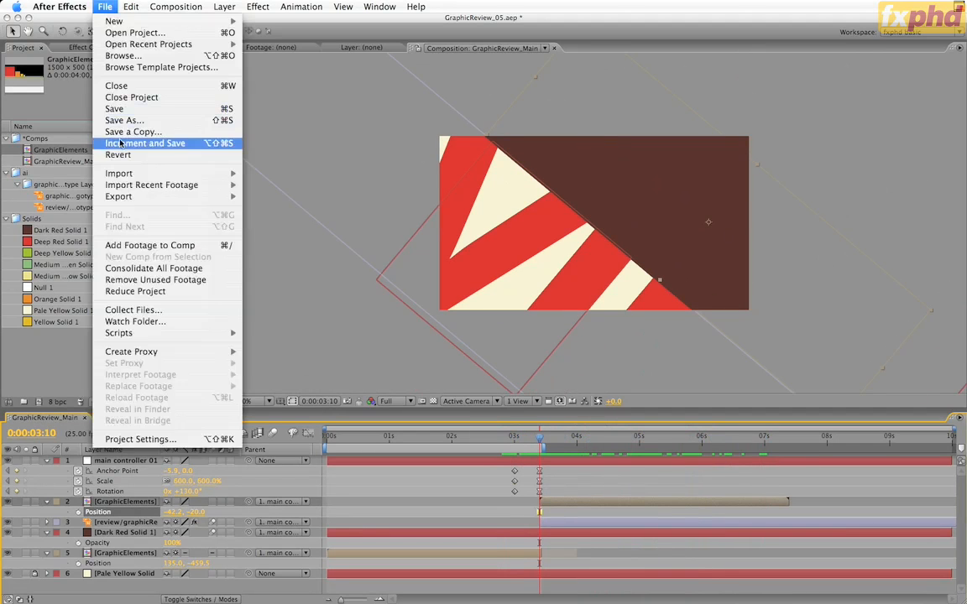
{"action": "left_click", "coordinate": [110, 142]}
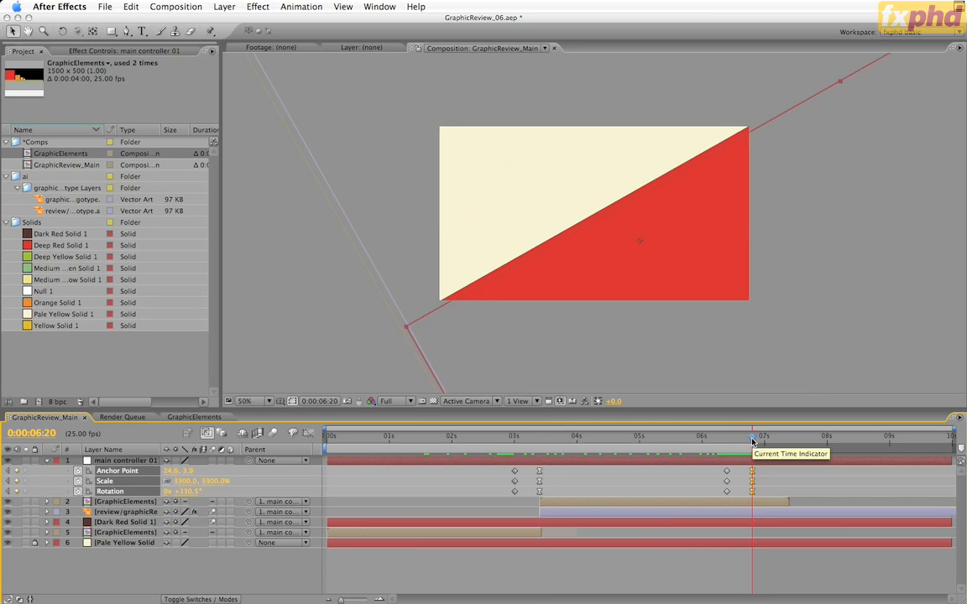
Add the graphic logotype artwork as the topmost layer of the GraphicReview_Main composition, with the time at 0:00:06:20
{"action": "mouse_move", "coordinate": [751, 442]}
{"action": "left_mouse_down"}
{"action": "mouse_move", "coordinate": [546, 447]}
{"action": "mouse_move", "coordinate": [758, 451]}
{"action": "left_mouse_up"}
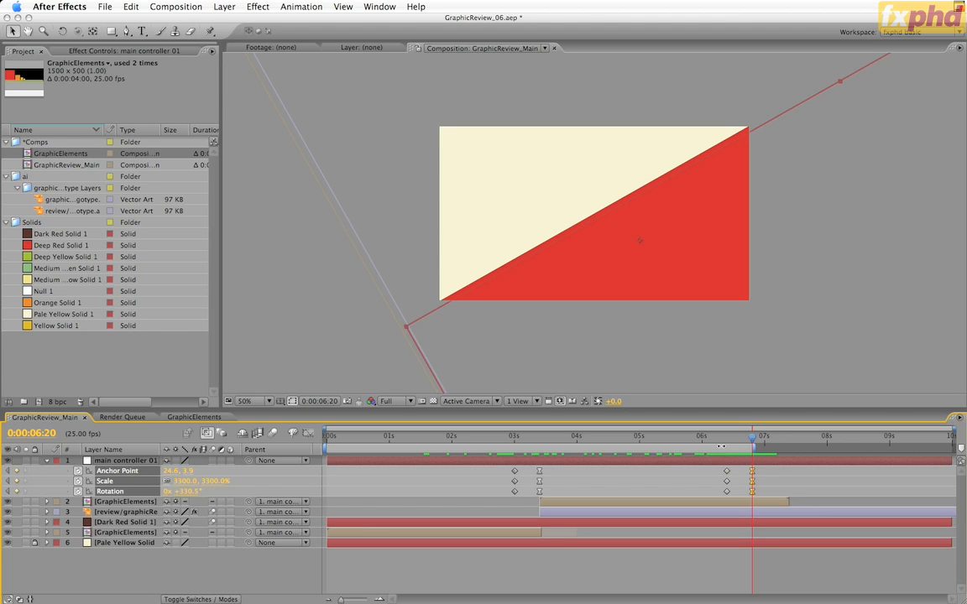
{"action": "left_click", "coordinate": [68, 199]}
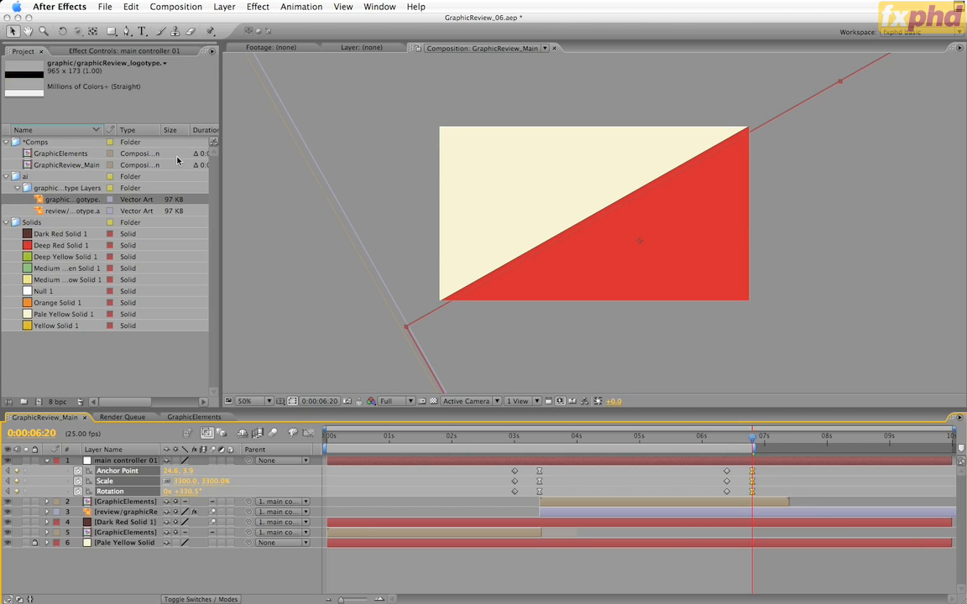
{"action": "left_click_drag", "start_coordinate": [64, 200], "coordinate": [121, 461]}
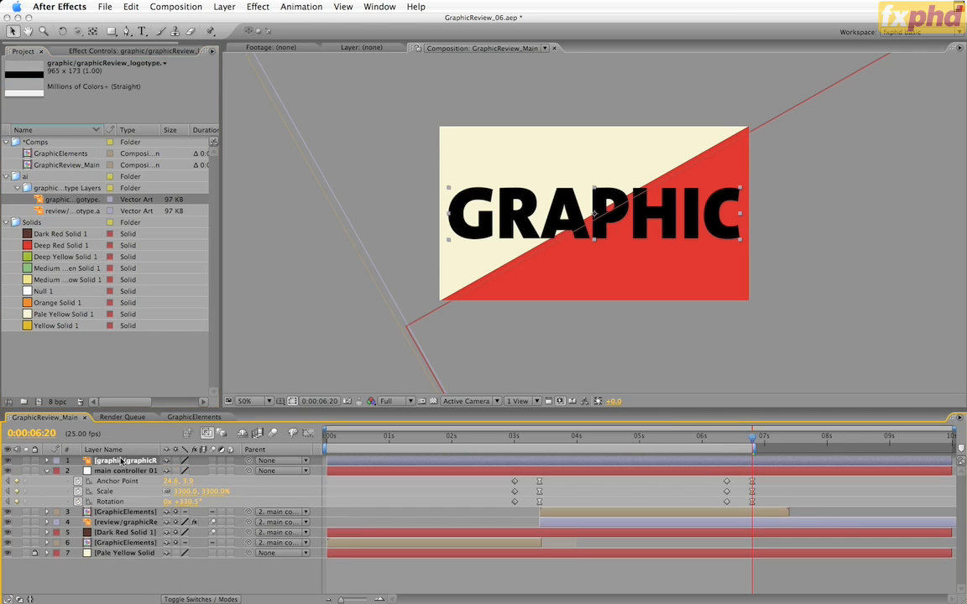
Parent the new graphic logotype layer to main controller 01, and set its scale to 7.0%
{"action": "key", "text": "s"}
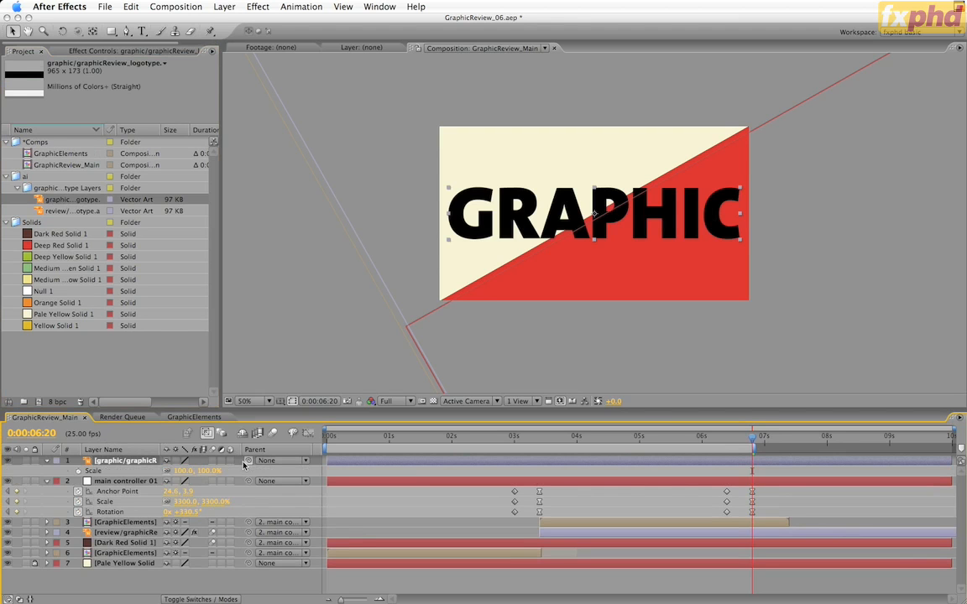
{"action": "left_click_drag", "start_coordinate": [248, 460], "coordinate": [129, 485]}
{"action": "left_click_drag", "start_coordinate": [195, 473], "coordinate": [200, 472]}
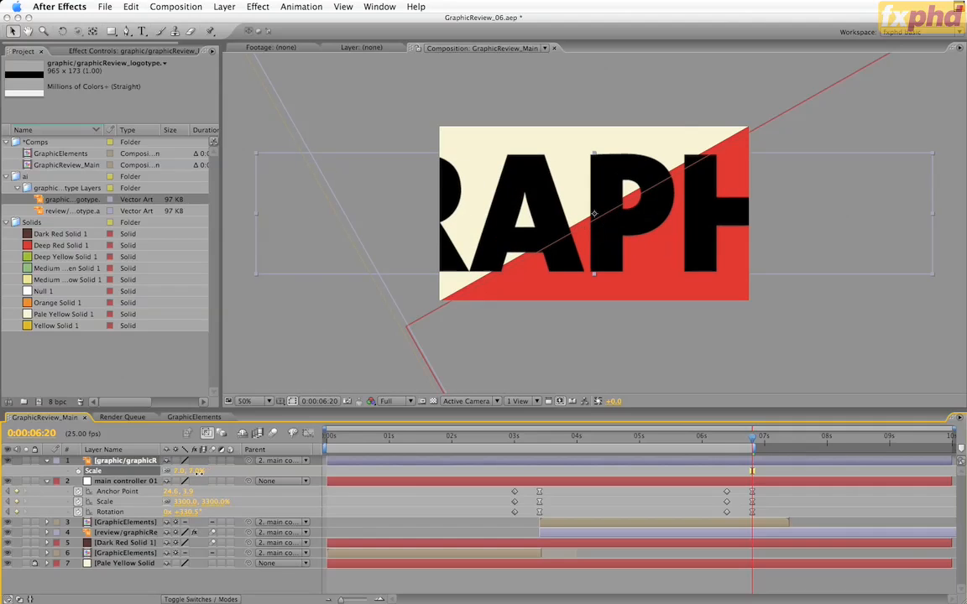
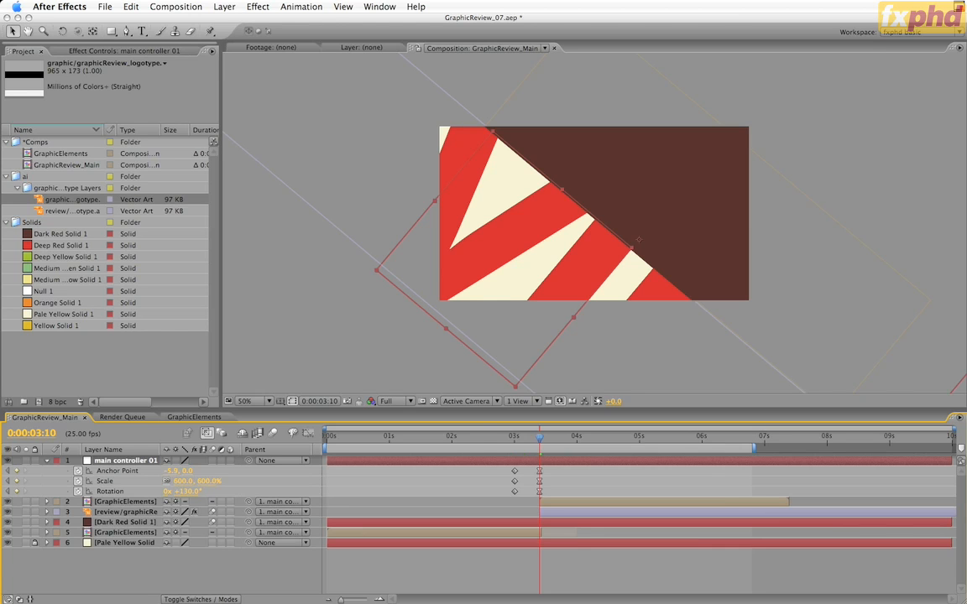
Duplicate main controller 01 and delete all Anchor Point, Scale and Rotation keyframes from the copy
{"action": "key", "text": "super+d"}
{"action": "key", "text": "u"}
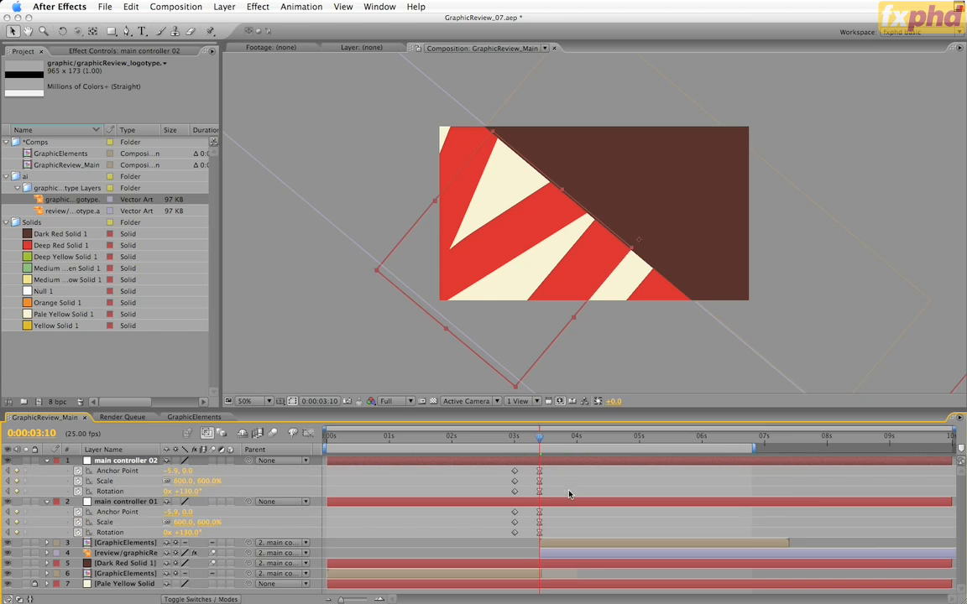
{"action": "left_click_drag", "start_coordinate": [571, 496], "coordinate": [503, 471]}
{"action": "key", "text": "Delete"}
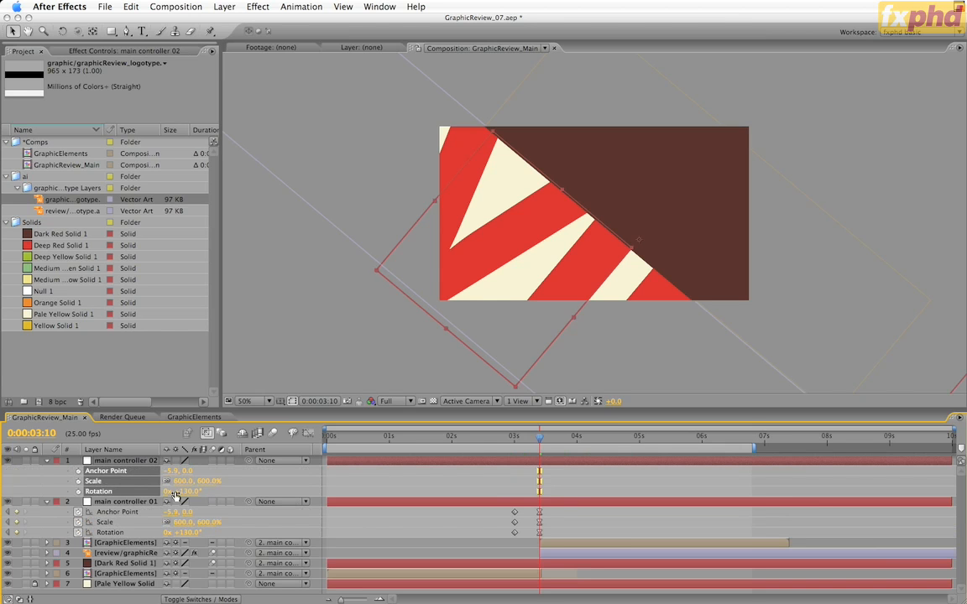
Set main controller 02's scale to 50% and move it onto the lower edge between the red and cream stripes
{"action": "left_click", "coordinate": [181, 481]}
{"action": "type", "text": "10"}
{"action": "key", "text": "Return"}
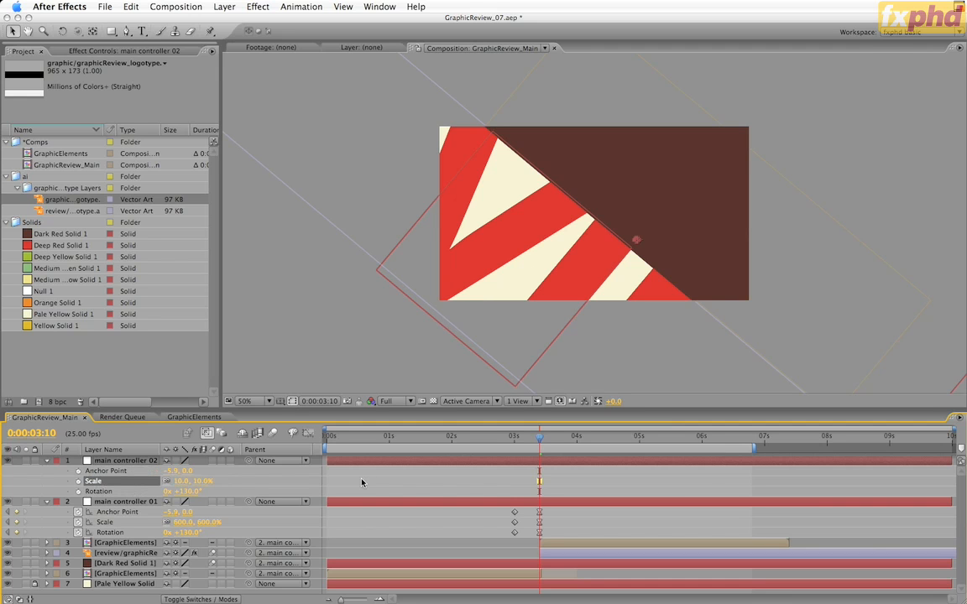
{"action": "left_click", "coordinate": [201, 481]}
{"action": "type", "text": "50"}
{"action": "key", "text": "Return"}
{"action": "key", "text": "period"}
{"action": "key", "text": "period"}
{"action": "key", "text": "period"}
{"action": "key", "text": "period"}
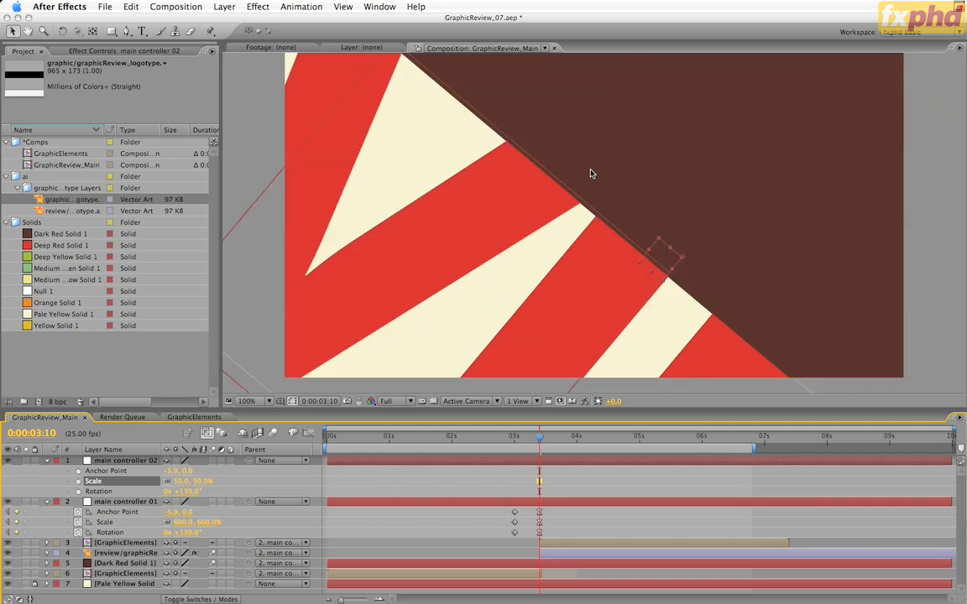
{"action": "left_click_drag", "start_coordinate": [594, 269], "coordinate": [582, 232]}
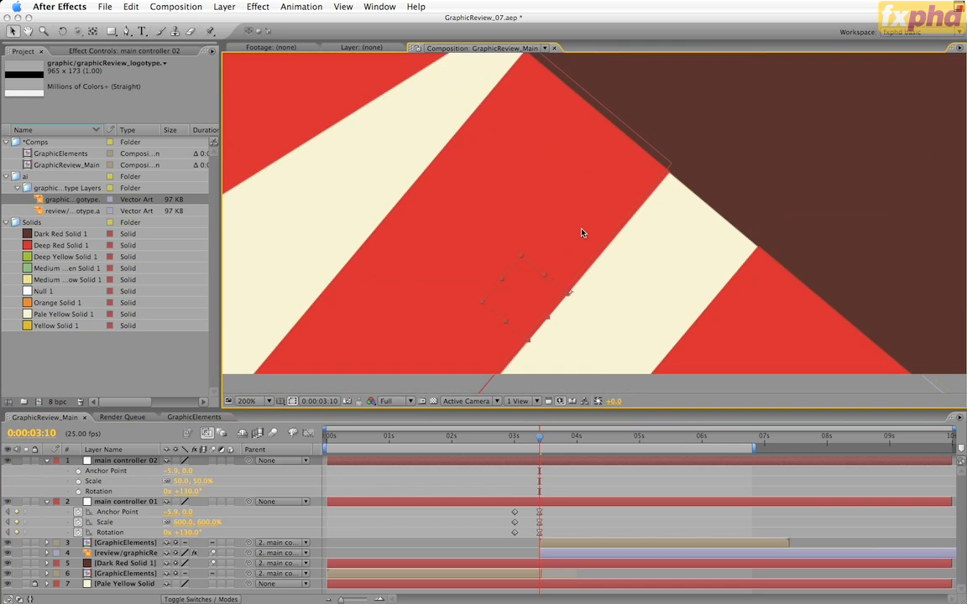
Trim main controller 02 to start at 0:00:03:10, and parent main controller 01 to it
{"action": "key", "text": "alt+bracketleft"}
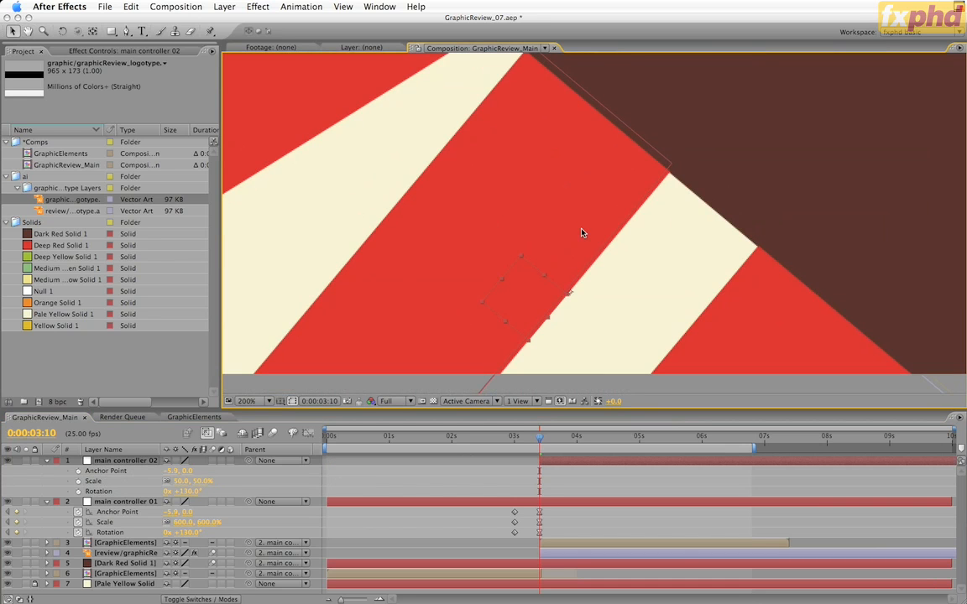
{"action": "left_click", "coordinate": [250, 503]}
{"action": "left_click_drag", "start_coordinate": [249, 503], "coordinate": [127, 461]}
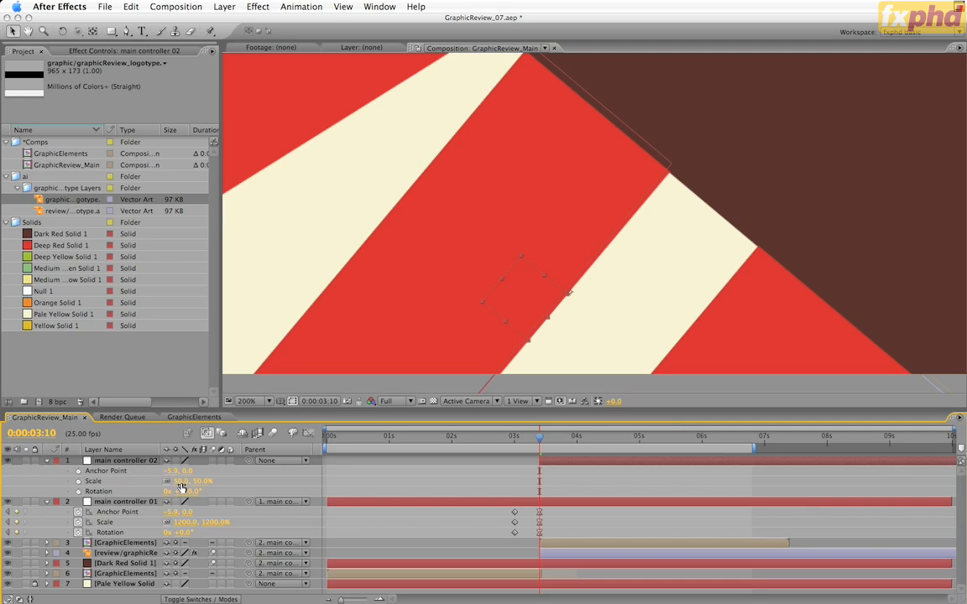
Animate main controller 02 from 0:00:06:10 to 0:00:06:20, ending at anchor point 0.1, 34.8, scale 600% and rotation 330.5°
{"action": "left_click_drag", "start_coordinate": [181, 489], "coordinate": [228, 483]}
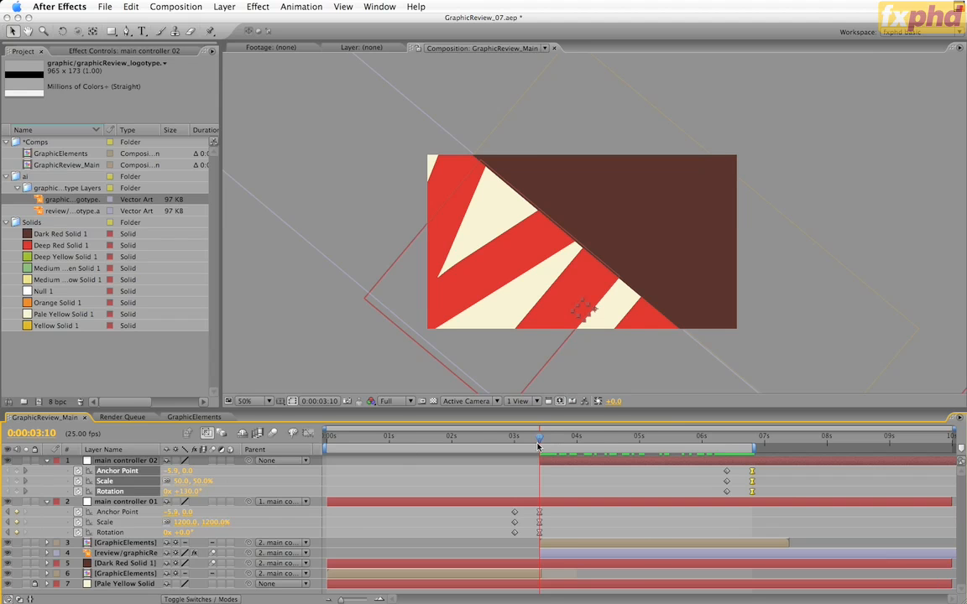
{"action": "left_click_drag", "start_coordinate": [539, 446], "coordinate": [752, 455]}
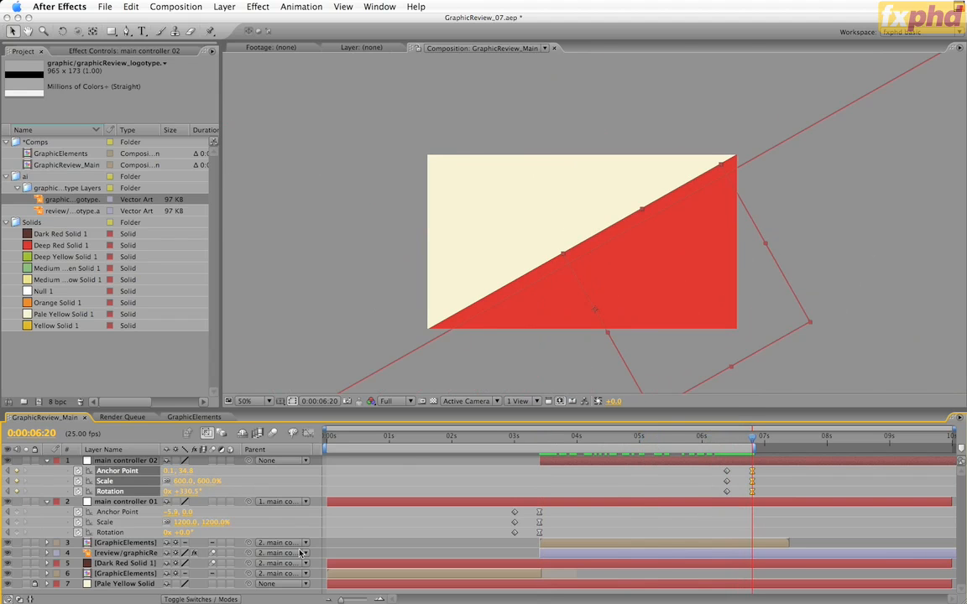
Trim Dark Red Solid 1 and the upper GraphicElements layer to end at 0:00:06:20, and end the work area there
{"action": "left_click", "coordinate": [142, 553]}
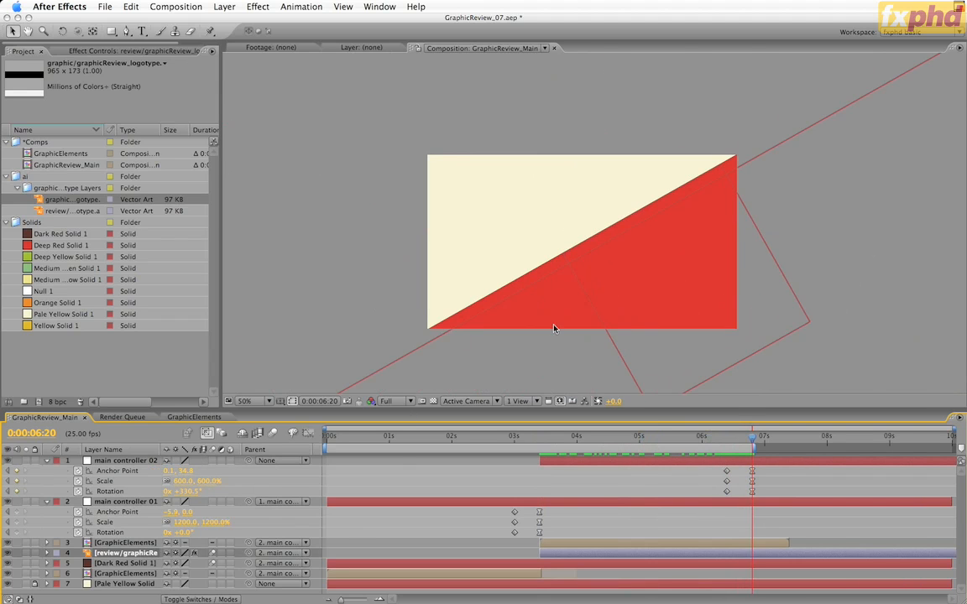
{"action": "left_click", "coordinate": [142, 563]}
{"action": "key", "text": "alt+bracketright"}
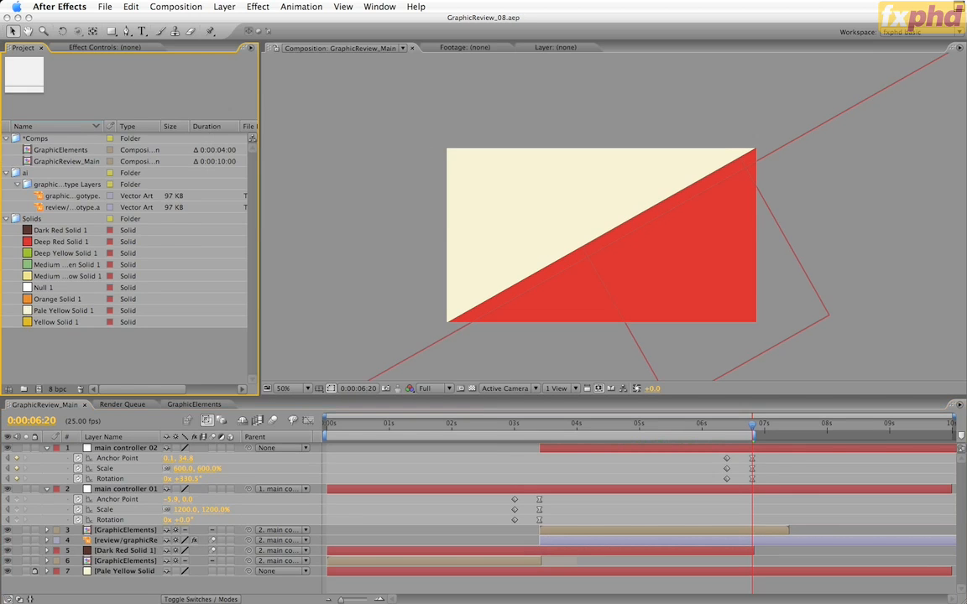
{"action": "left_click", "coordinate": [594, 531]}
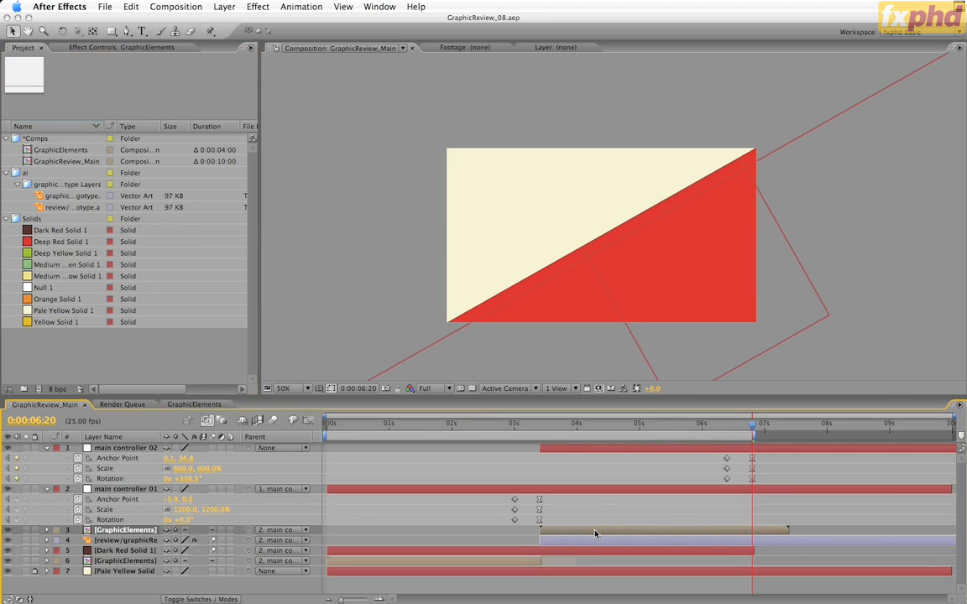
{"action": "key", "text": "alt+bracketright"}
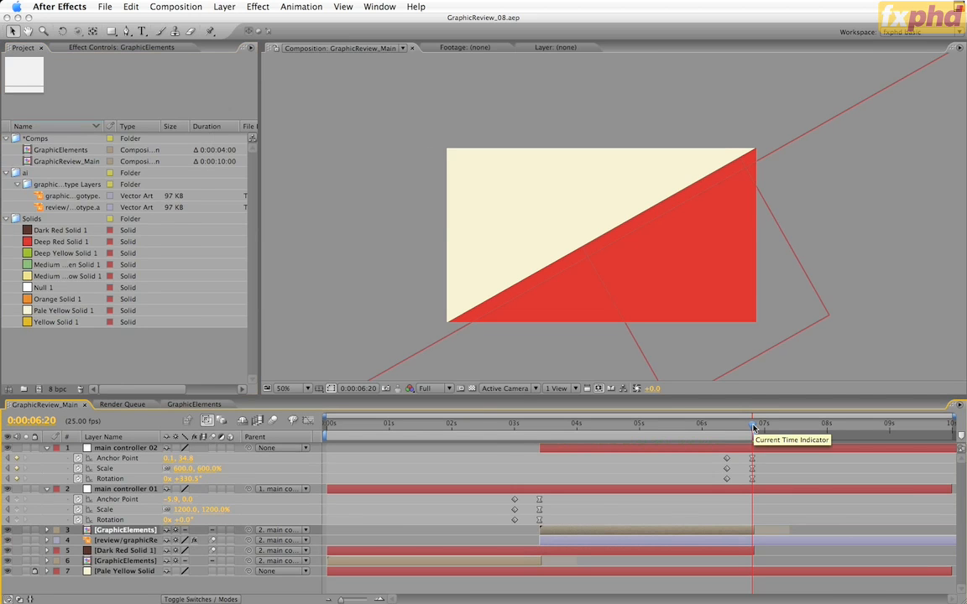
{"action": "key", "text": "n"}
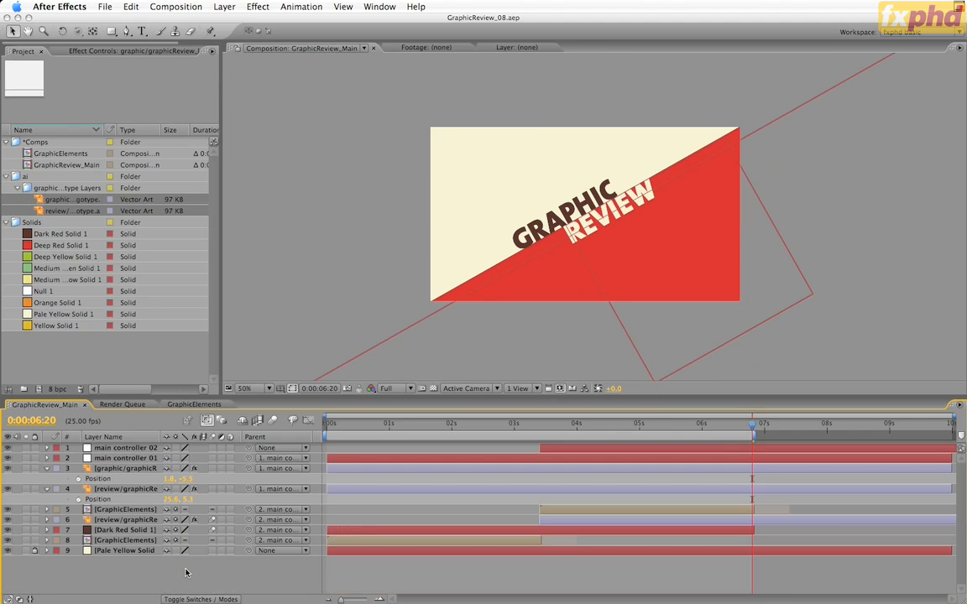
Add Anchor Point keyframes at 0:00:07:10 to the closing graphic and review logotype layers
{"action": "key", "text": "period"}
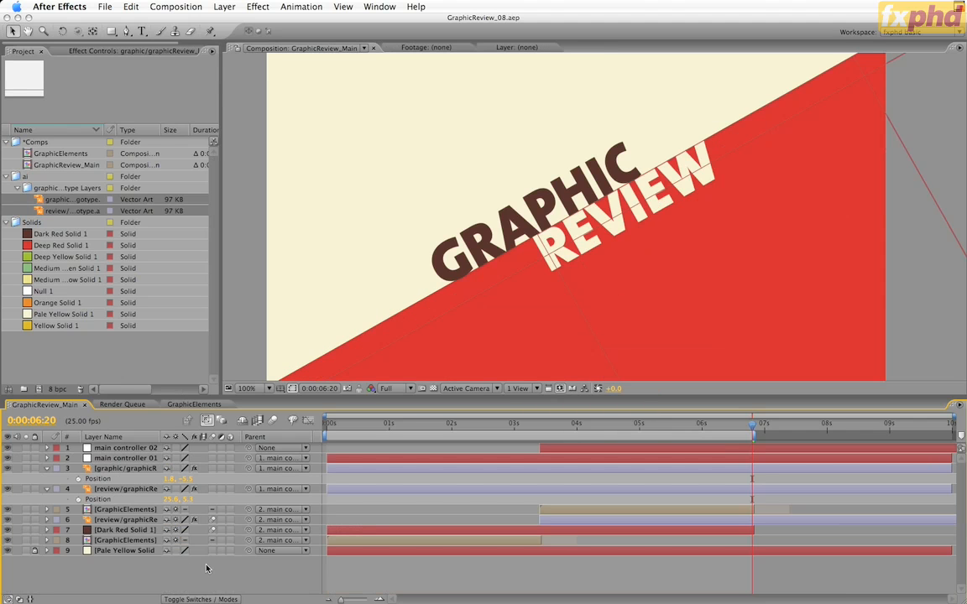
{"action": "left_click", "coordinate": [120, 490]}
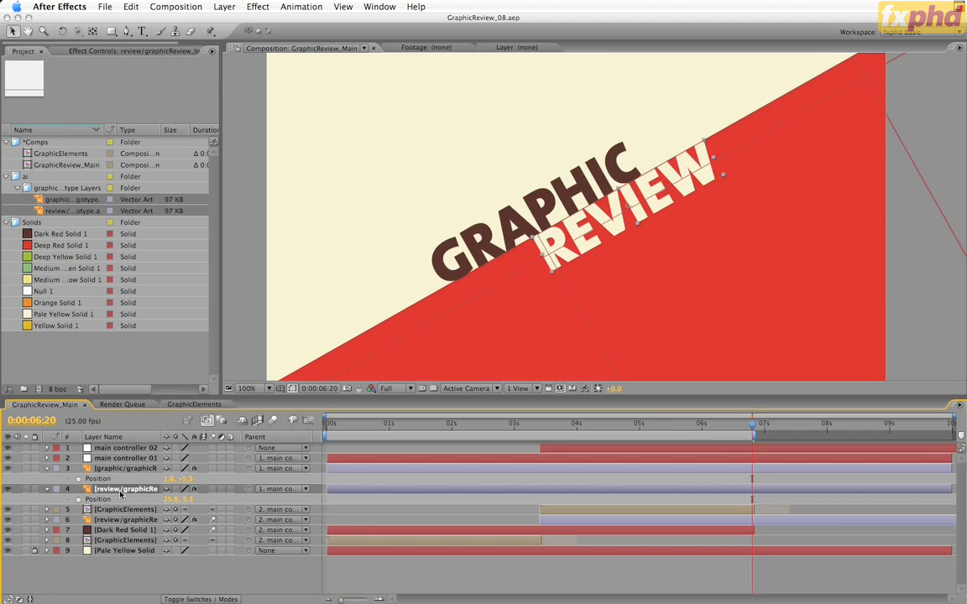
{"action": "key", "text": "a"}
{"action": "left_click", "coordinate": [126, 468]}
{"action": "key", "text": "a"}
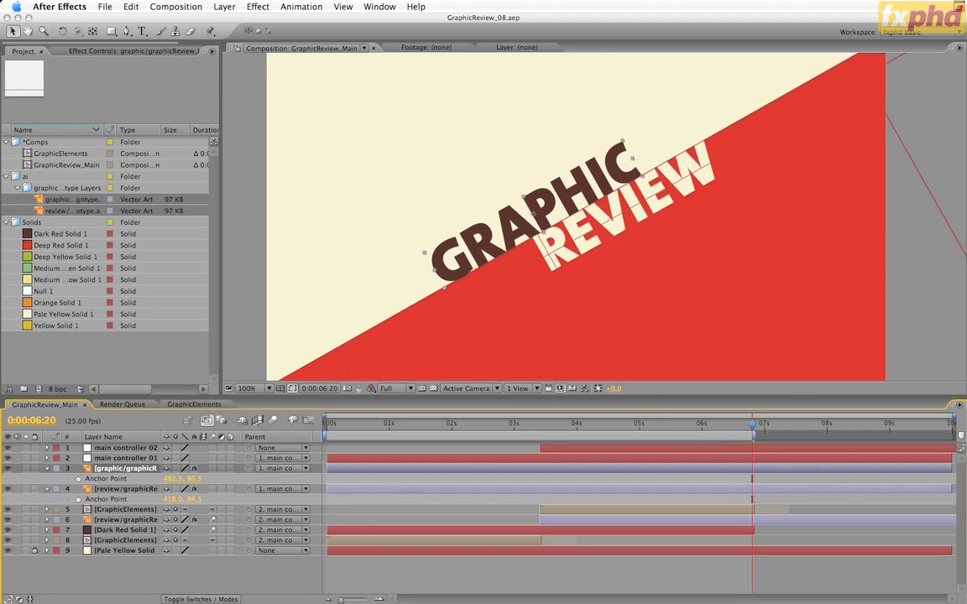
{"action": "key", "text": "shift+Page_Down"}
{"action": "key", "text": "Page_Down"}
{"action": "key", "text": "Page_Down"}
{"action": "key", "text": "Page_Down"}
{"action": "key", "text": "Page_Down"}
{"action": "key", "text": "Page_Down"}
{"action": "left_click", "coordinate": [78, 478]}
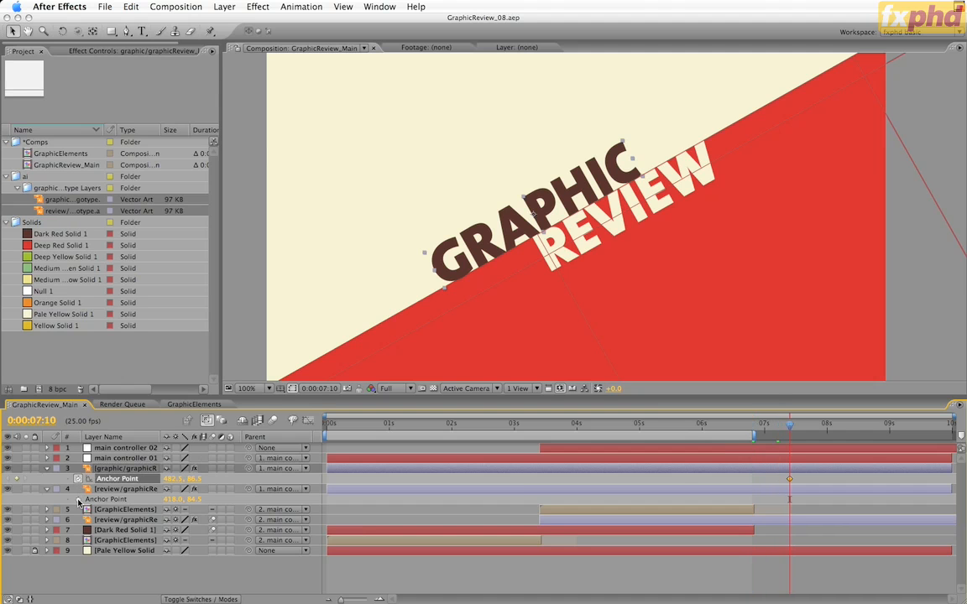
{"action": "left_click", "coordinate": [78, 499]}
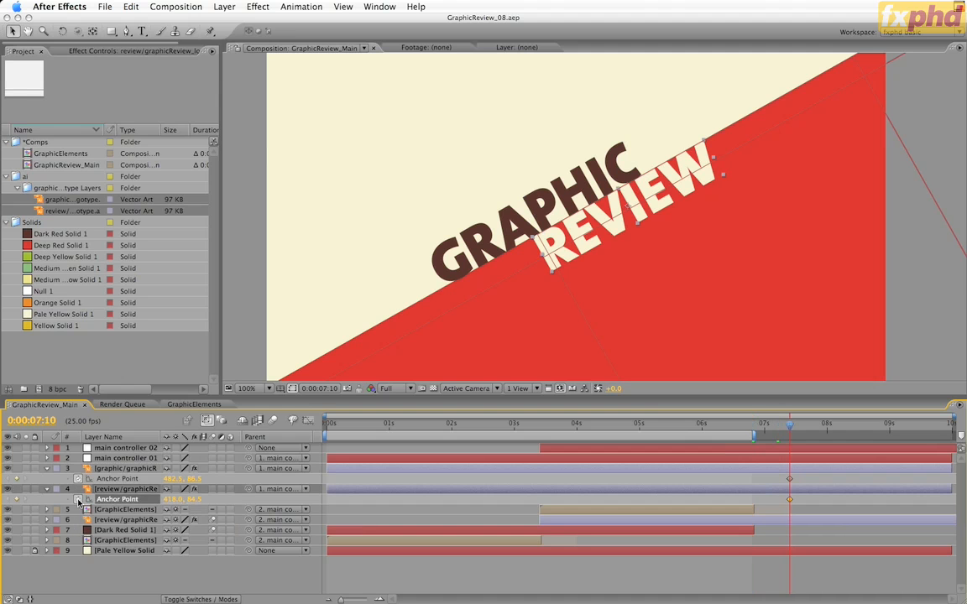
Start the closing graphic and review logotype layers at 0:00:06:20, keyframing their Anchor Points there to 482.5, -82.5 and 418.0, 254.5 respectively
{"action": "left_click", "coordinate": [126, 448]}
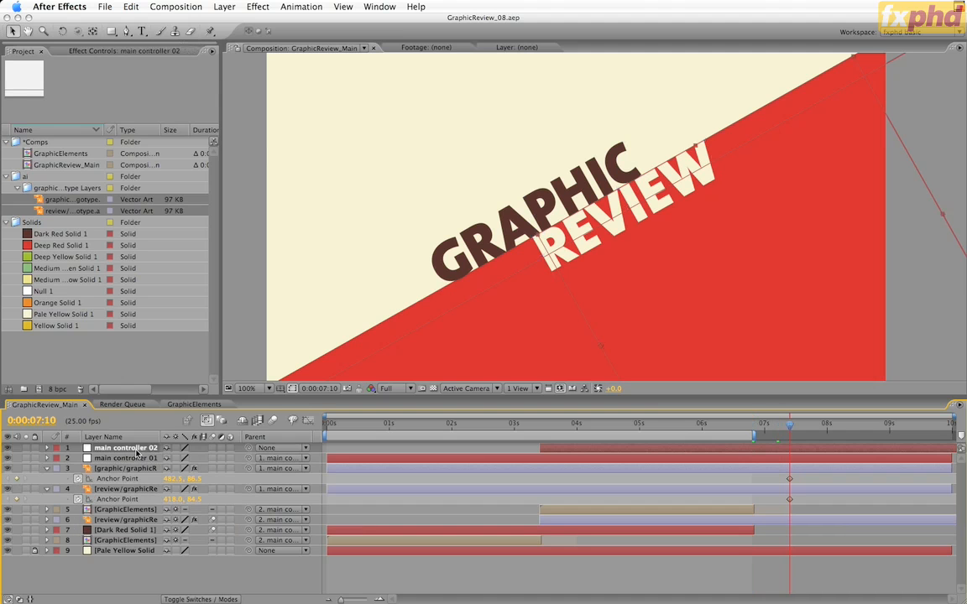
{"action": "key", "text": "u"}
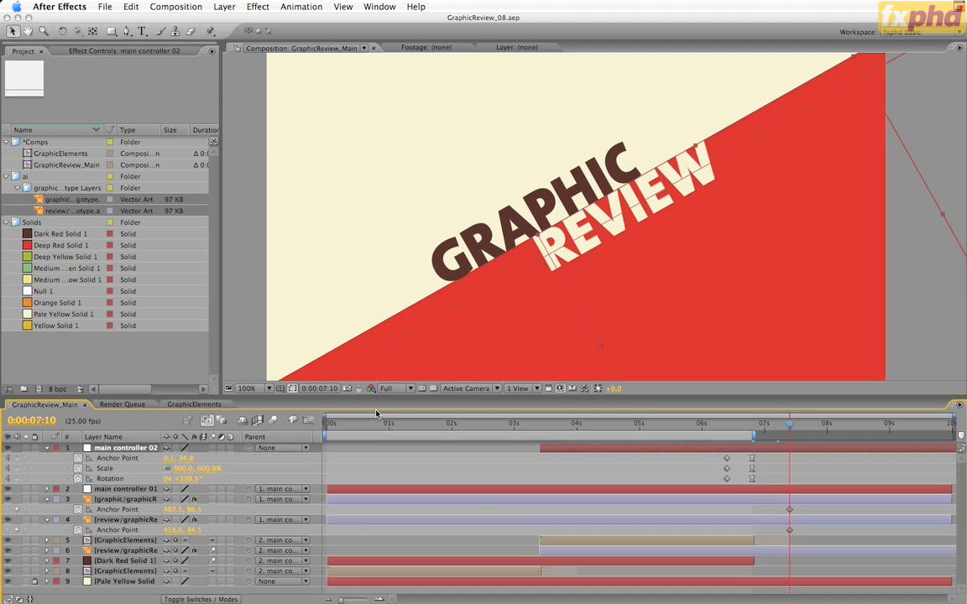
{"action": "key", "text": "j"}
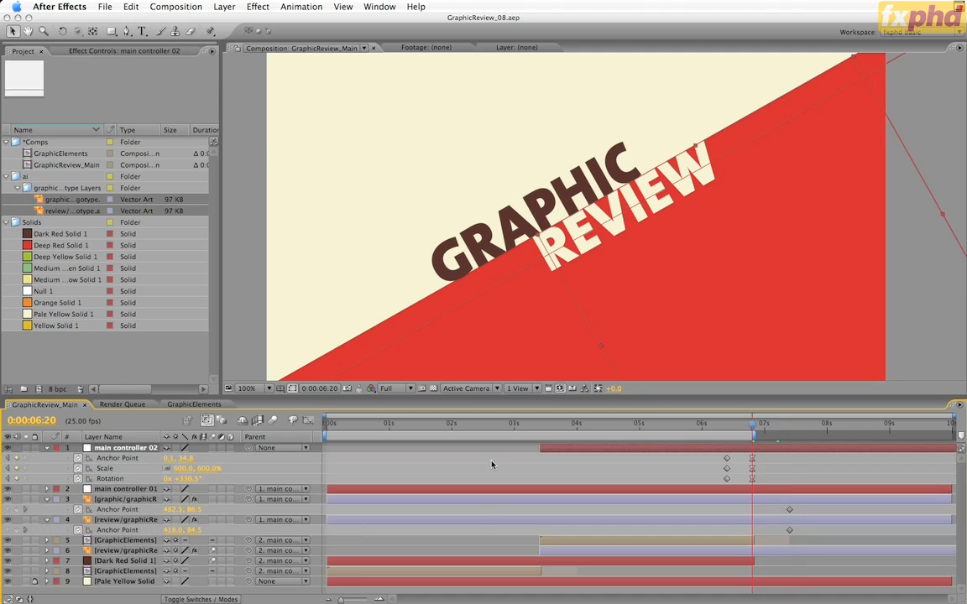
{"action": "left_click", "coordinate": [479, 500]}
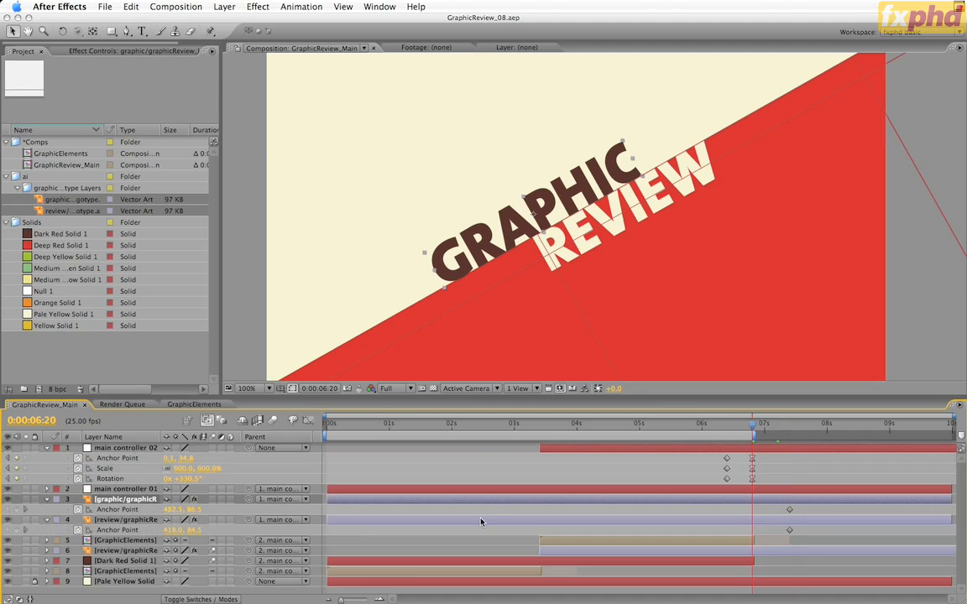
{"action": "left_click", "coordinate": [480, 520], "text": "shift"}
{"action": "key", "text": "alt+bracketleft"}
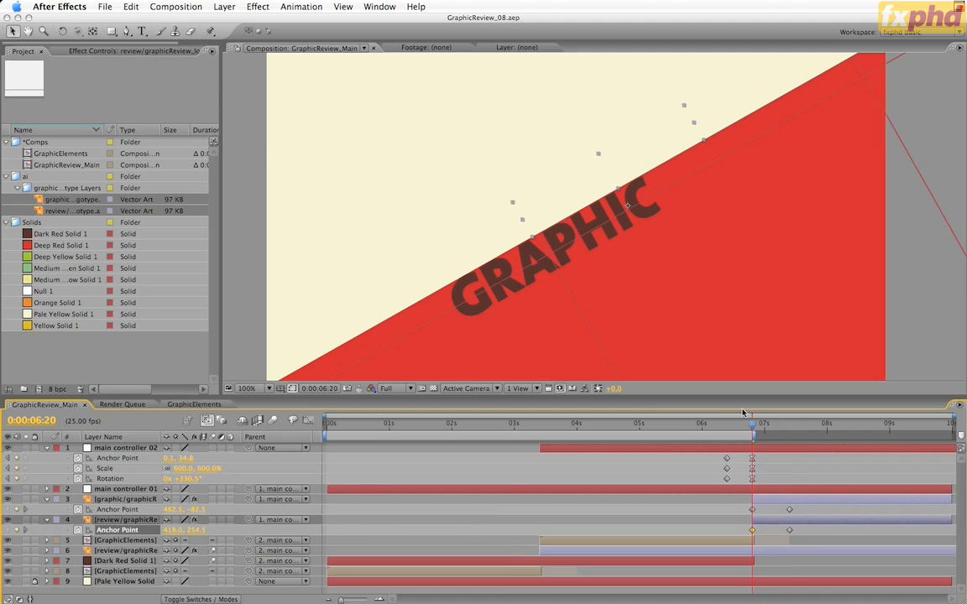
Apply Easy Ease to both logotype layers' Anchor Point keyframes at 0:00:07:10, and preview the reveal from 0:00:06:20
{"action": "mouse_move", "coordinate": [752, 432]}
{"action": "left_mouse_down"}
{"action": "mouse_move", "coordinate": [811, 437]}
{"action": "mouse_move", "coordinate": [749, 438]}
{"action": "left_mouse_up"}
{"action": "left_click_drag", "start_coordinate": [806, 503], "coordinate": [781, 537]}
{"action": "key", "text": "F9"}
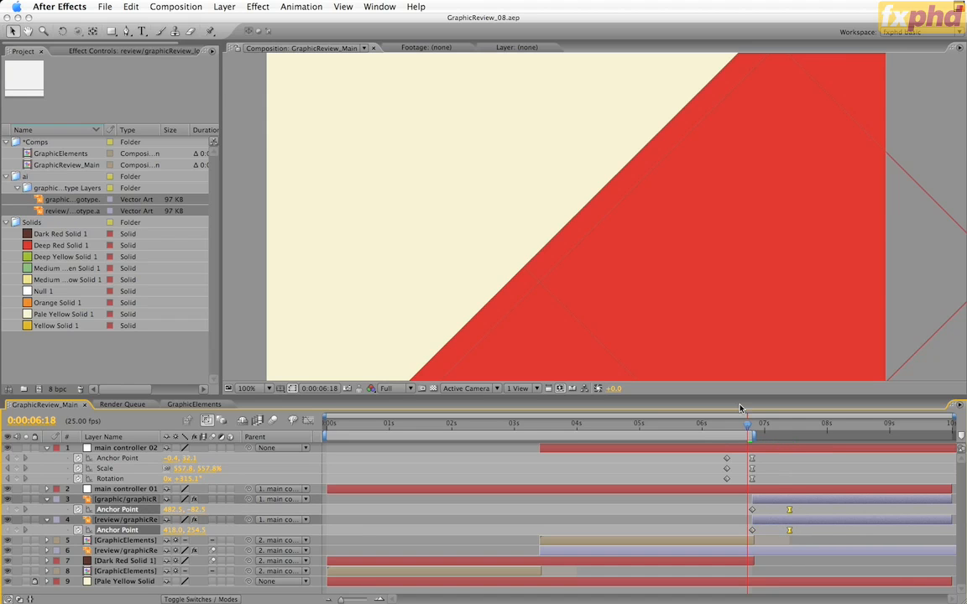
{"action": "mouse_move", "coordinate": [748, 426]}
{"action": "left_mouse_down"}
{"action": "mouse_move", "coordinate": [788, 436]}
{"action": "mouse_move", "coordinate": [739, 439]}
{"action": "left_mouse_up"}
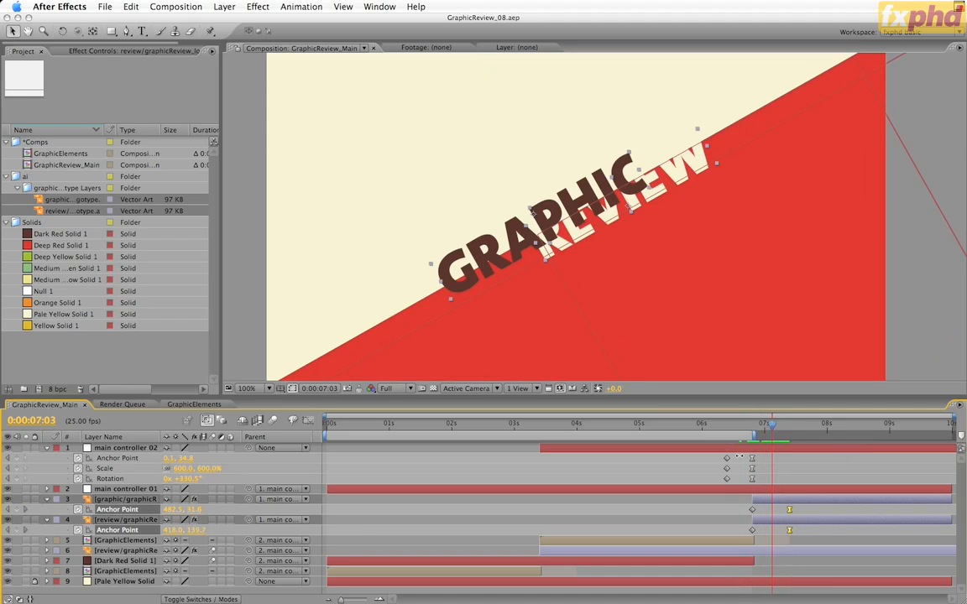
{"action": "left_click", "coordinate": [762, 432]}
{"action": "left_click_drag", "start_coordinate": [762, 432], "coordinate": [751, 433]}
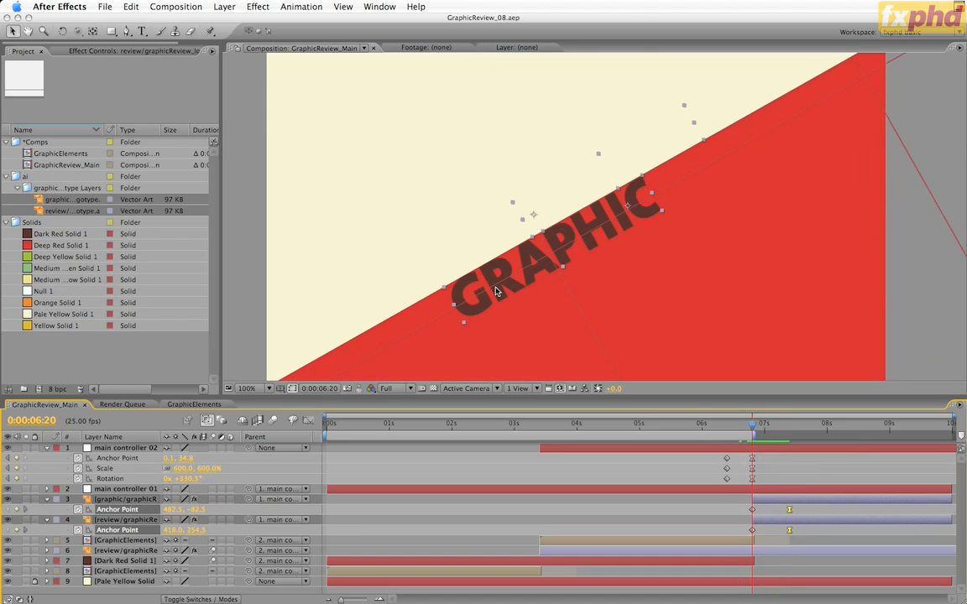
Add Medium Yellow Solid 1 directly above the graphic logotype layer, parented to main controller 02 with its rotation set to 0°
{"action": "left_click", "coordinate": [26, 280]}
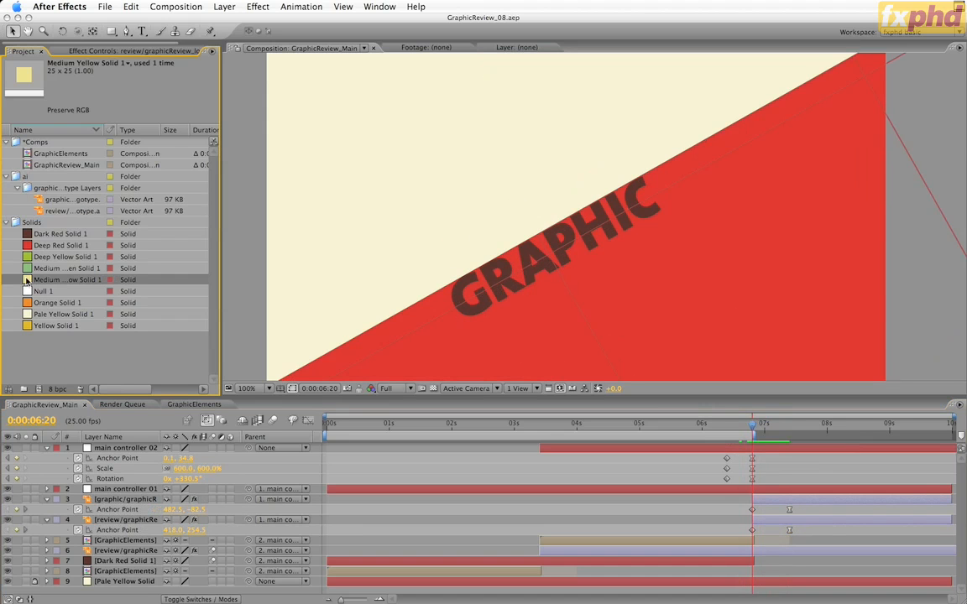
{"action": "left_click_drag", "start_coordinate": [26, 280], "coordinate": [142, 496]}
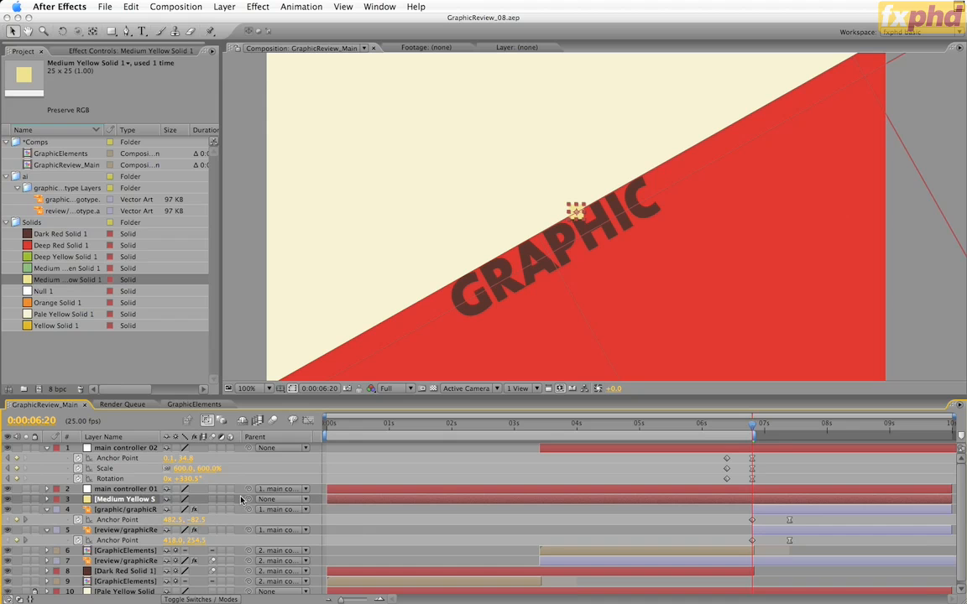
{"action": "left_click_drag", "start_coordinate": [248, 500], "coordinate": [130, 451]}
{"action": "key", "text": "r"}
{"action": "left_click", "coordinate": [182, 509]}
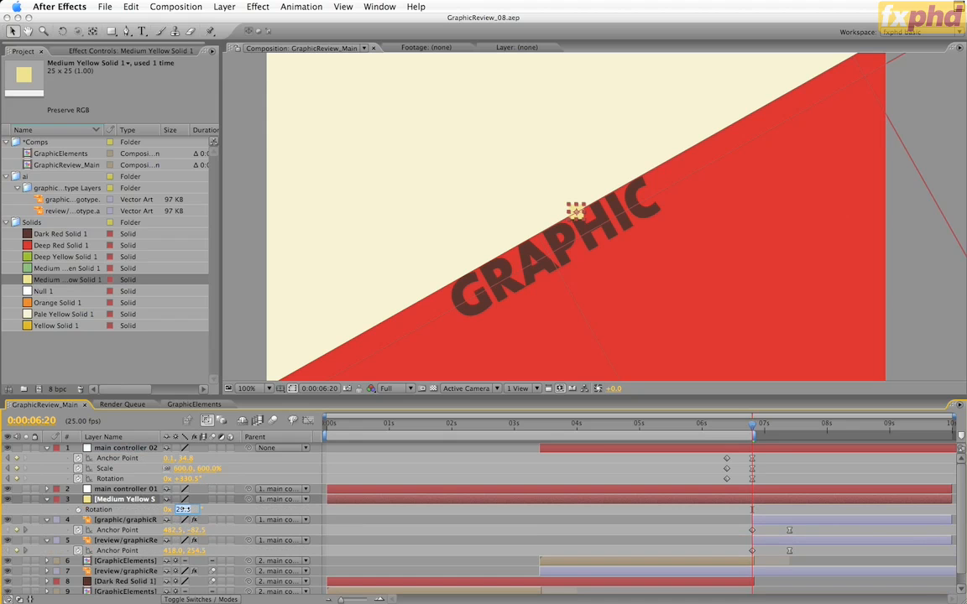
{"action": "type", "text": "0"}
{"action": "key", "text": "Return"}
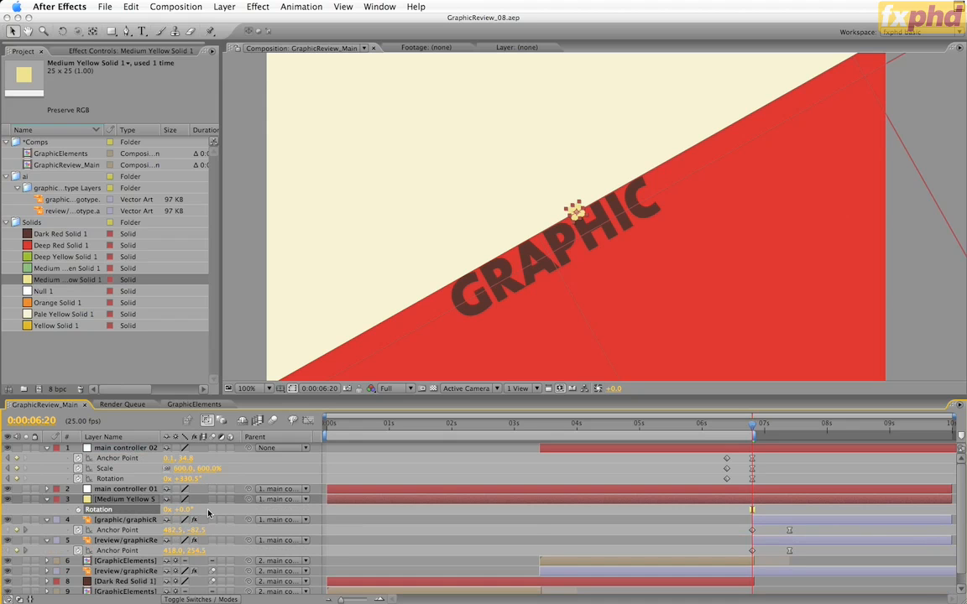
Replace the new solid with Pale Yellow Solid 1 starting at 0:00:06:20, and set its position to 12.4, -48.0
{"action": "left_click", "coordinate": [42, 314]}
{"action": "key", "text": "super+alt+slash"}
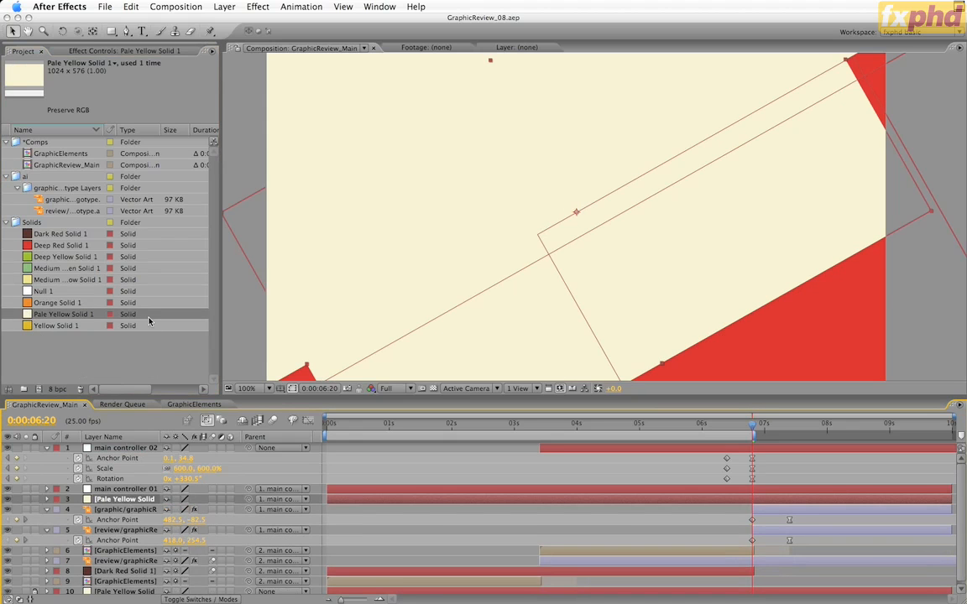
{"action": "key", "text": "alt+bracketleft"}
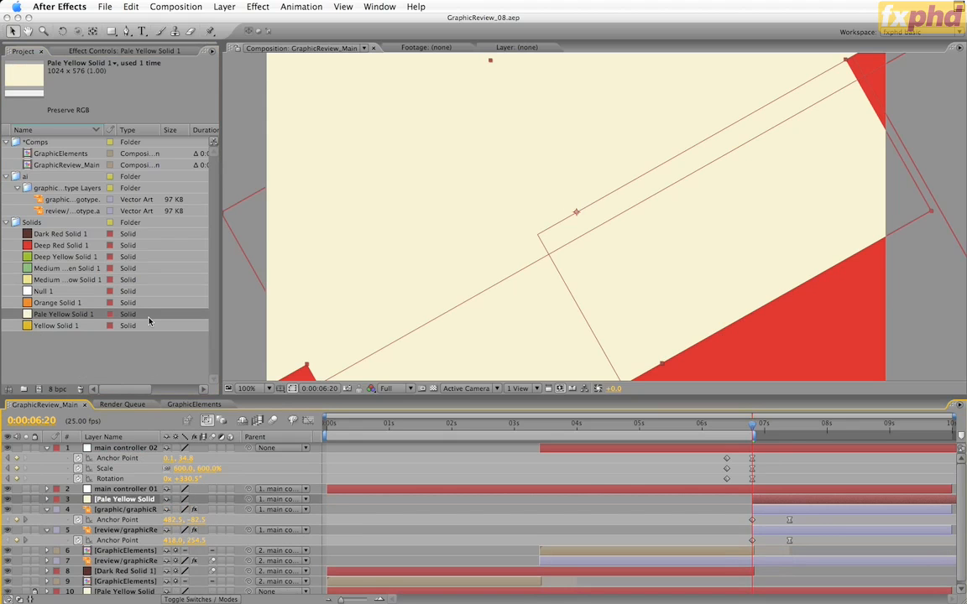
{"action": "key", "text": "p"}
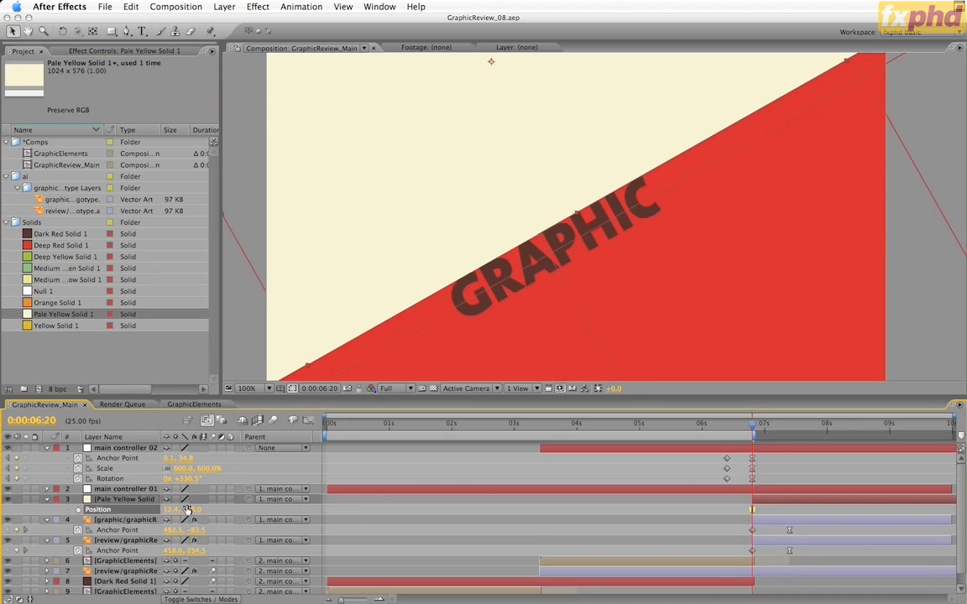
Set the closing graphic logotype layer to use Pale Yellow Solid 1 as its Alpha Matte, and scrub through the reveal
{"action": "key", "text": "F4"}
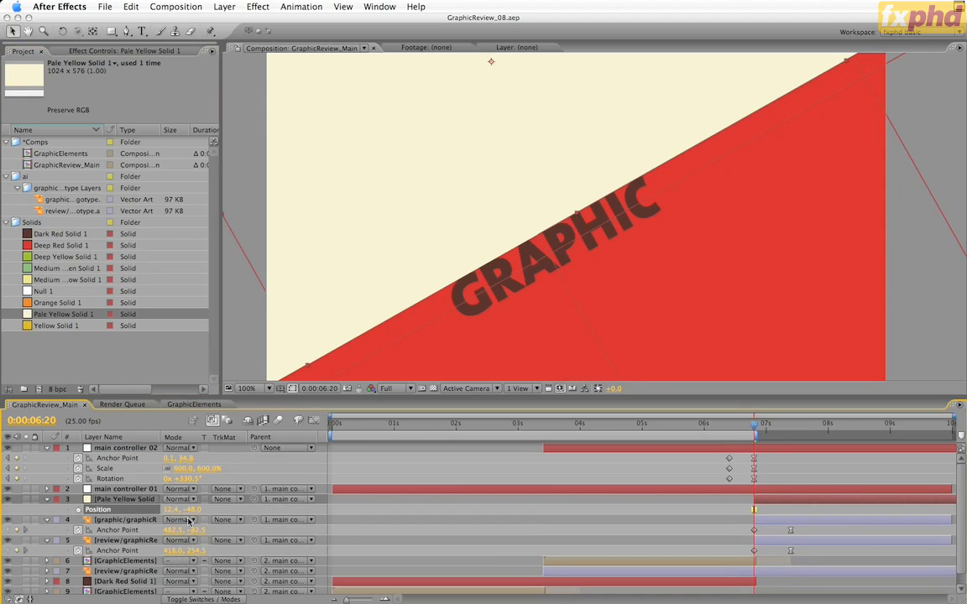
{"action": "left_click", "coordinate": [108, 521]}
{"action": "left_click", "coordinate": [247, 522]}
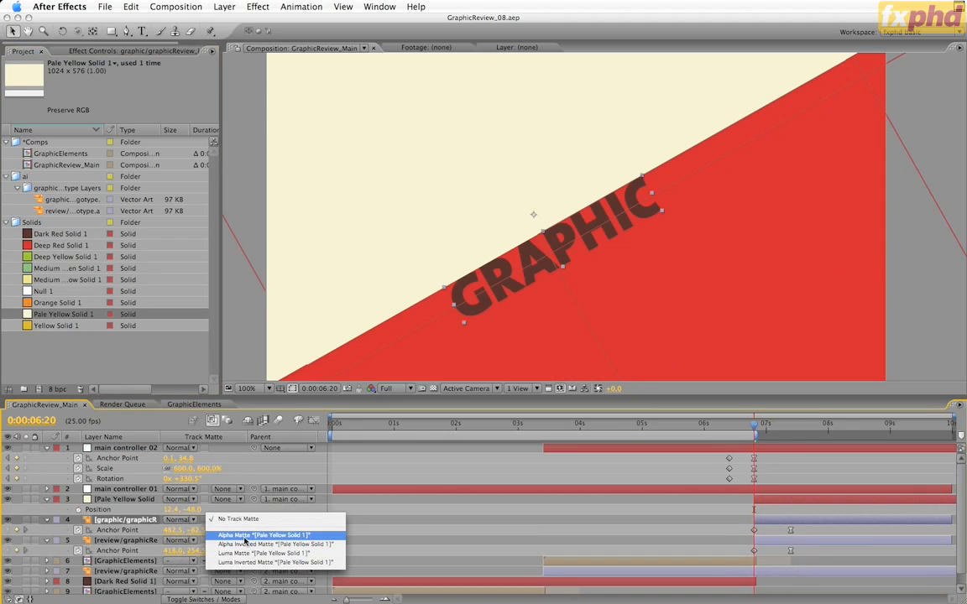
{"action": "left_click", "coordinate": [245, 536]}
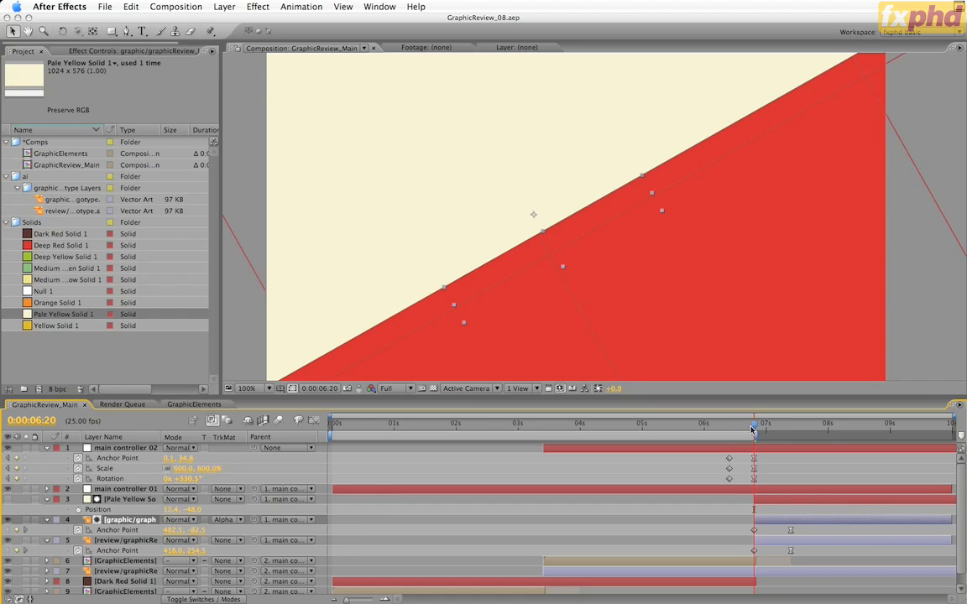
{"action": "left_click_drag", "start_coordinate": [753, 431], "coordinate": [753, 454]}
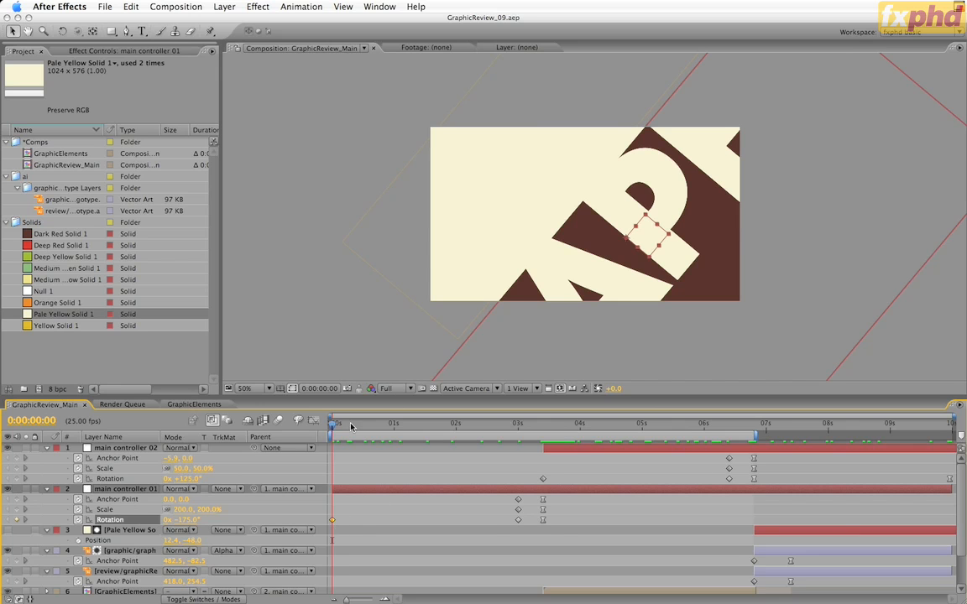
Keyframe layer 7's review logotype Position at 0:00:06:20, set it to -1.2, -289.0 at 0:00:03:10, and scrub through the move
{"action": "left_click_drag", "start_coordinate": [352, 424], "coordinate": [302, 455]}
{"action": "left_click_drag", "start_coordinate": [681, 433], "coordinate": [753, 440]}
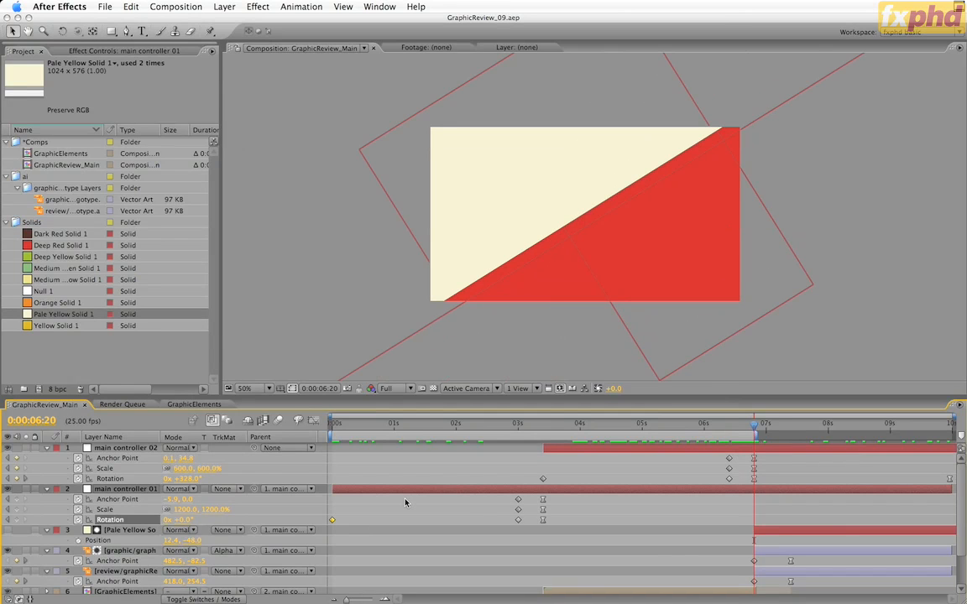
{"action": "scroll", "coordinate": [404, 502], "scroll_direction": "down", "scroll_amount": 3}
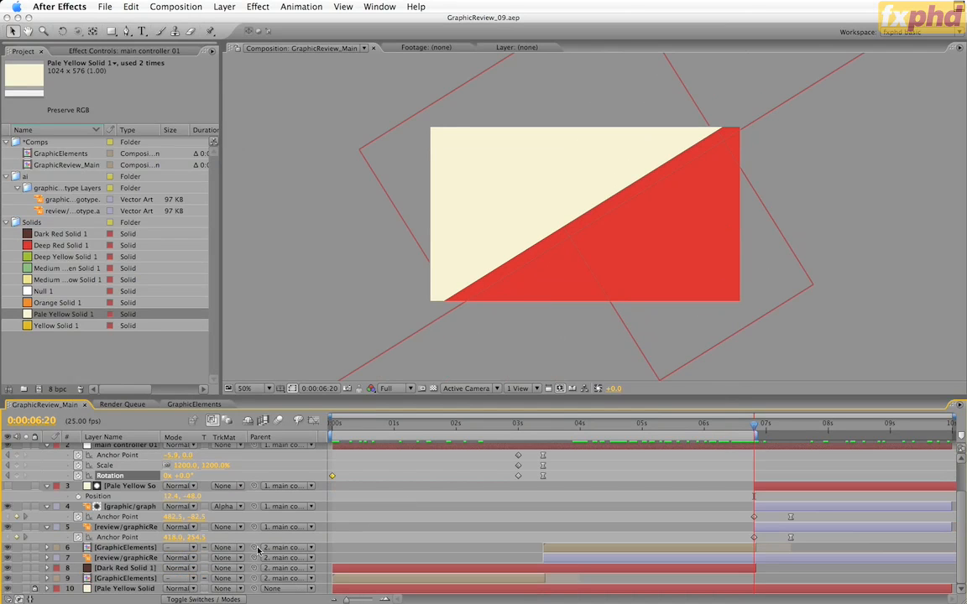
{"action": "left_click", "coordinate": [124, 559]}
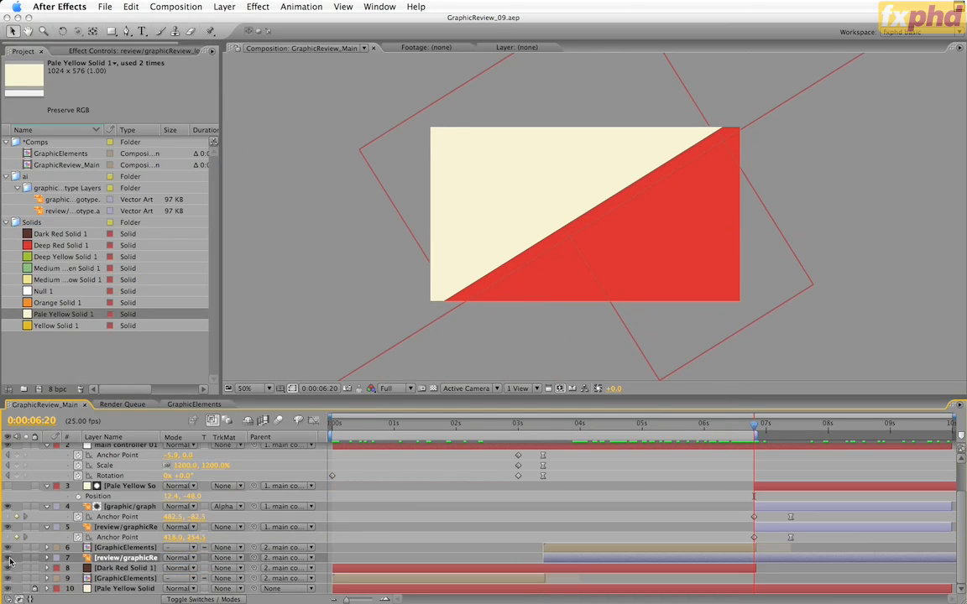
{"action": "left_click", "coordinate": [8, 559]}
{"action": "left_click", "coordinate": [9, 561]}
{"action": "key", "text": "p"}
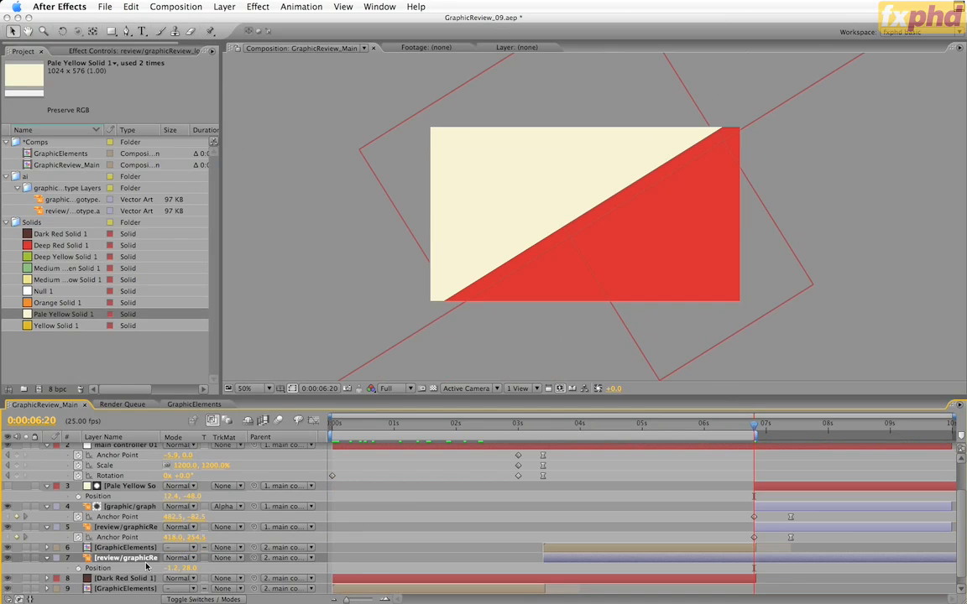
{"action": "left_click", "coordinate": [146, 568]}
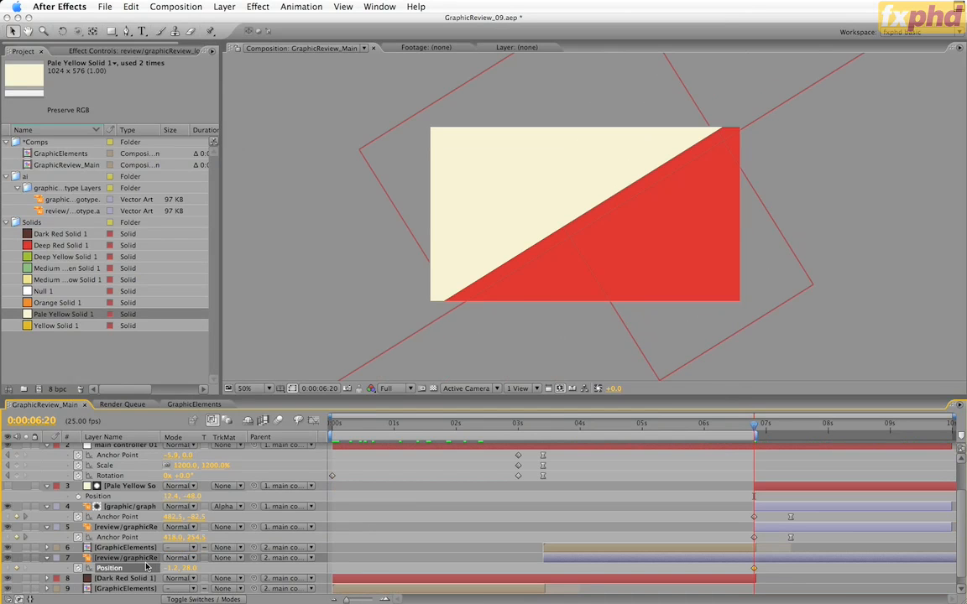
{"action": "key", "text": "i"}
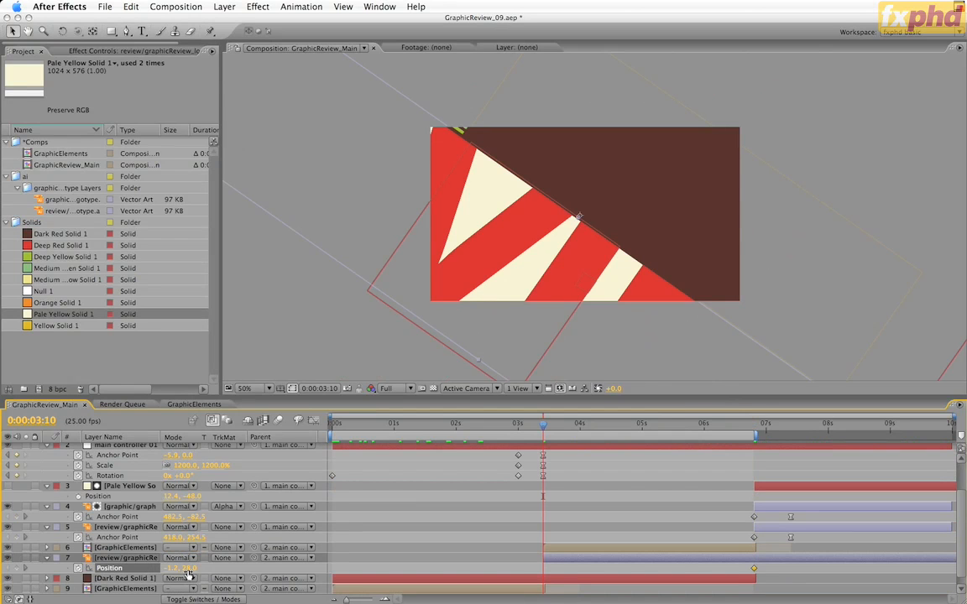
{"action": "left_click_drag", "start_coordinate": [186, 568], "coordinate": [156, 578]}
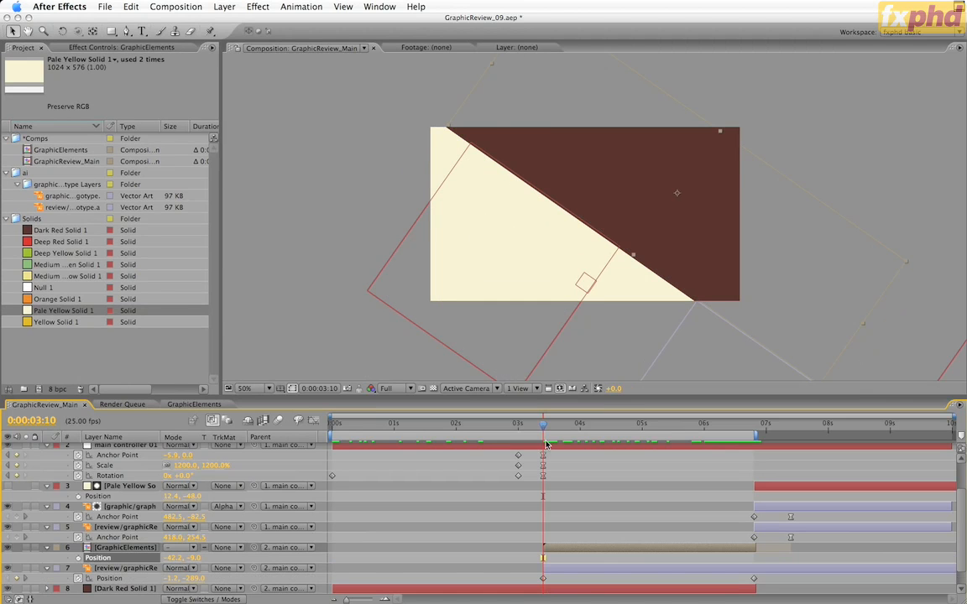
{"action": "left_click_drag", "start_coordinate": [543, 427], "coordinate": [401, 460]}
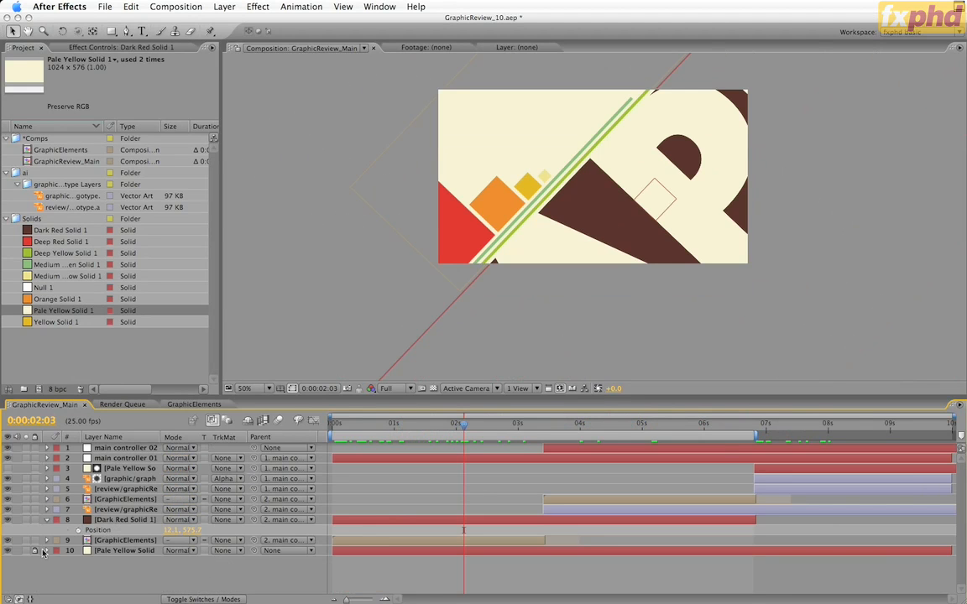
Add a Position keyframe to the Dark Red Solid 1 layer at 0:00:03:10, matching main controller 01's second set of keyframes
{"action": "left_click", "coordinate": [152, 520]}
{"action": "key", "text": "s"}
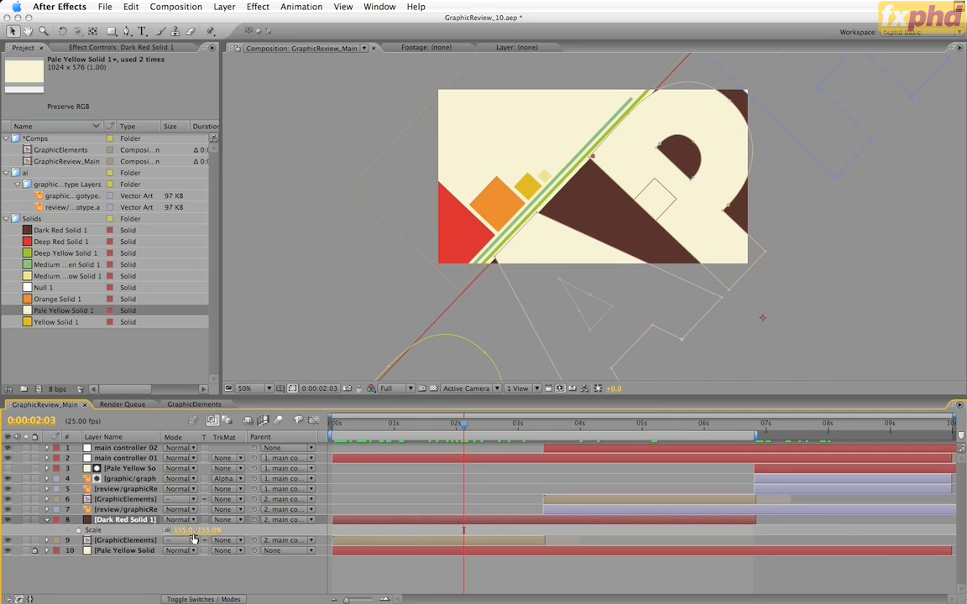
{"action": "key", "text": "p"}
{"action": "key", "text": "2"}
{"action": "key", "text": "u"}
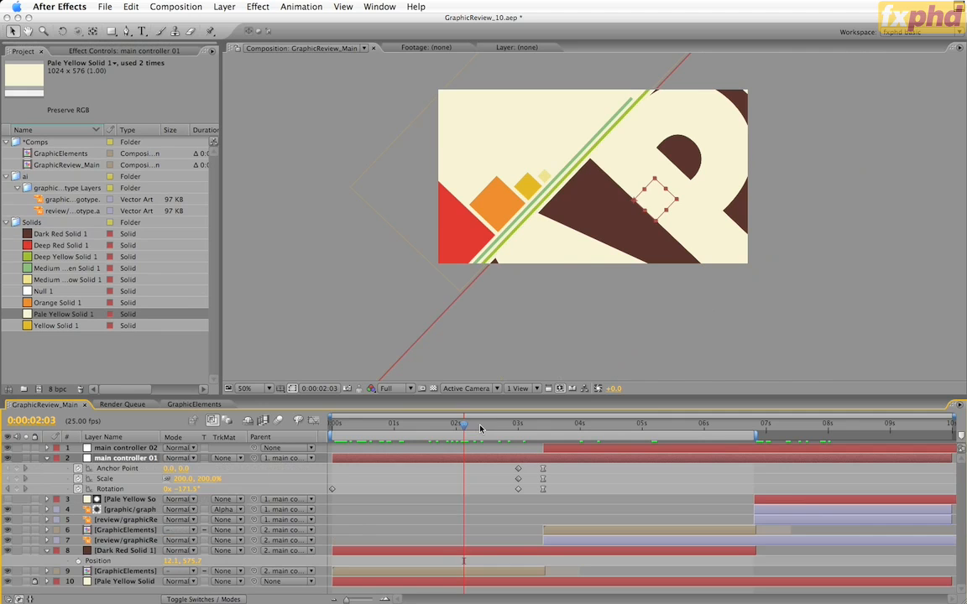
{"action": "key", "text": "k"}
{"action": "key", "text": "k"}
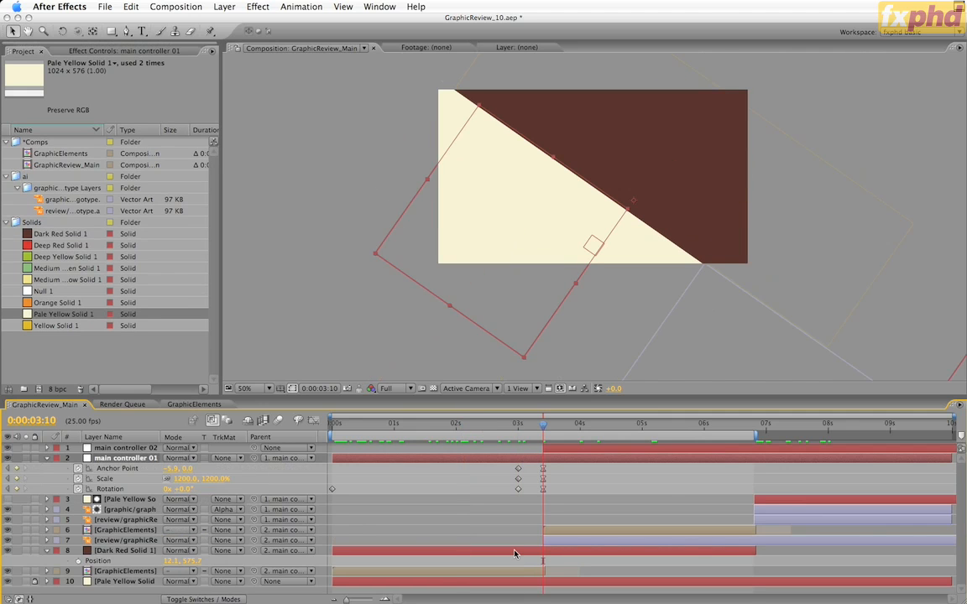
{"action": "left_click", "coordinate": [515, 553]}
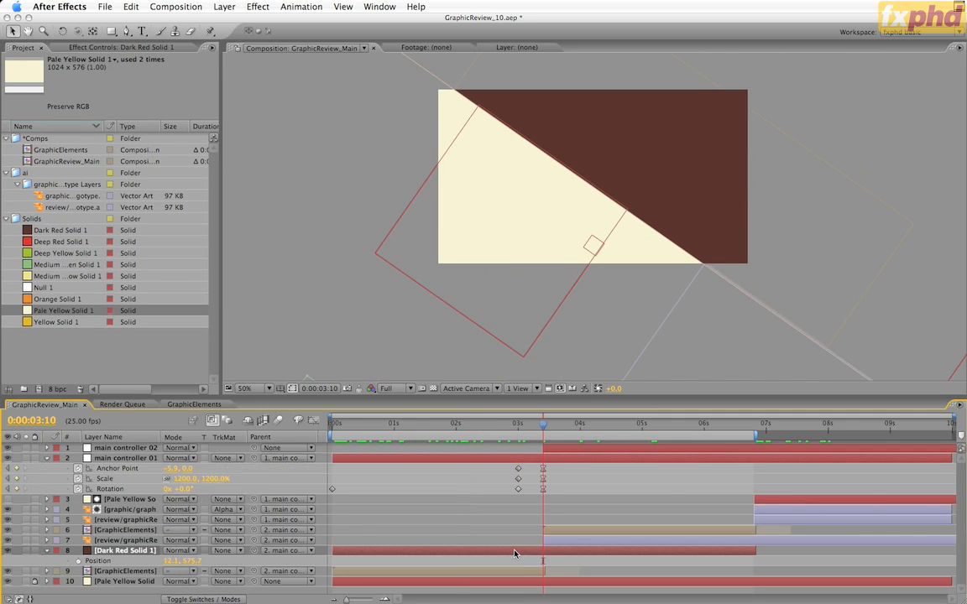
{"action": "key", "text": "alt+shift+p"}
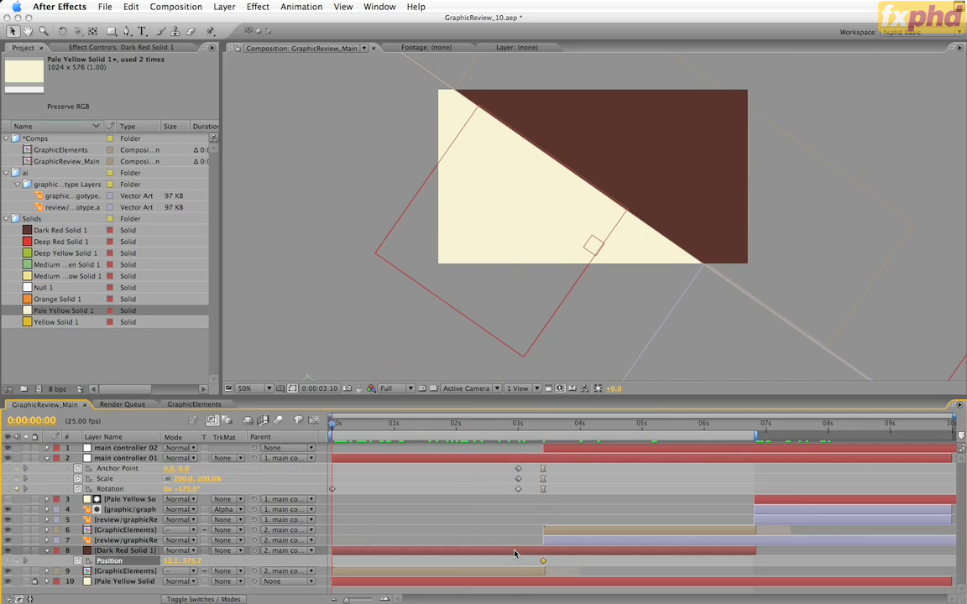
Set the Dark Red Solid 1 layer's Position to 1101.1, 575.7 at 0:00:00:00, and scrub through the opening drift
{"action": "key", "text": "Home"}
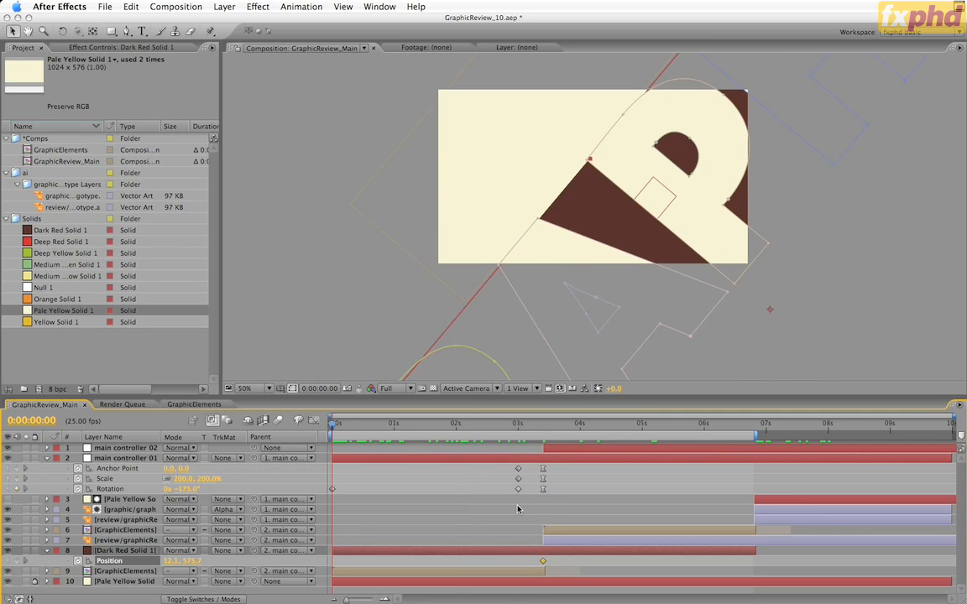
{"action": "left_click_drag", "start_coordinate": [186, 562], "coordinate": [700, 435]}
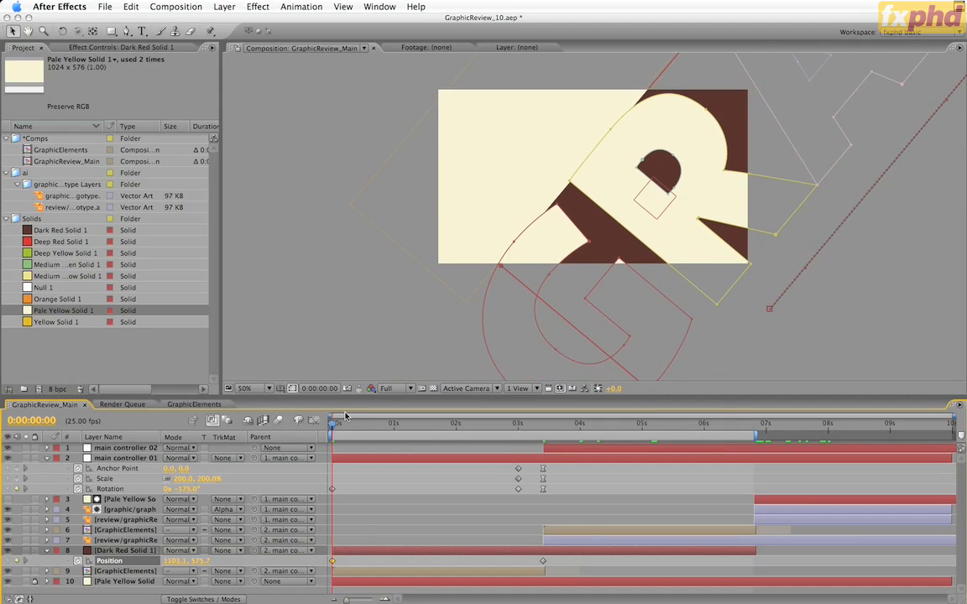
{"action": "left_click", "coordinate": [399, 425]}
{"action": "left_click_drag", "start_coordinate": [421, 429], "coordinate": [326, 477]}
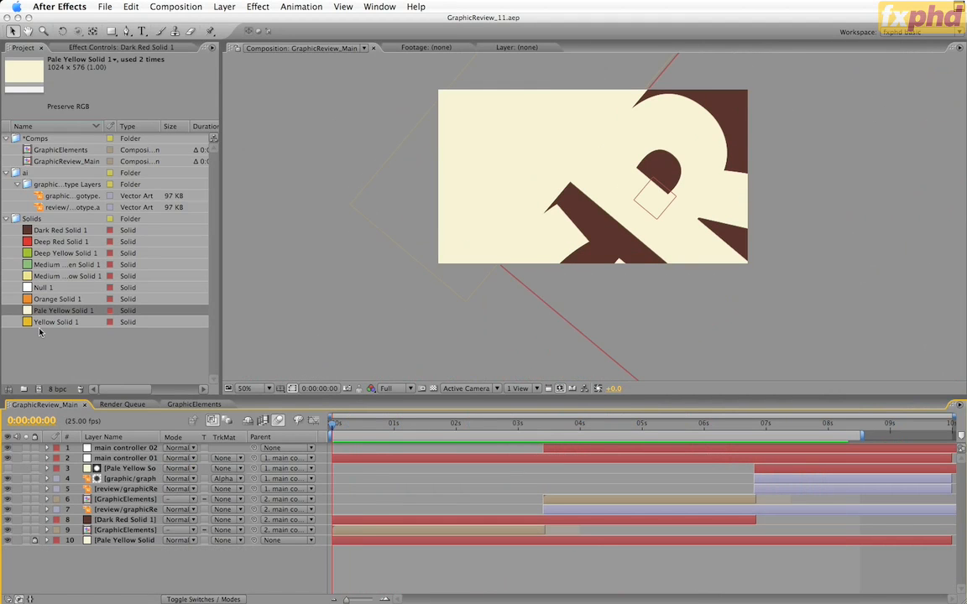
Add Pale Yellow Solid 1 as the topmost layer of GraphicReview_Main and give it a full-frame elliptical mask
{"action": "left_click_drag", "start_coordinate": [37, 311], "coordinate": [120, 449]}
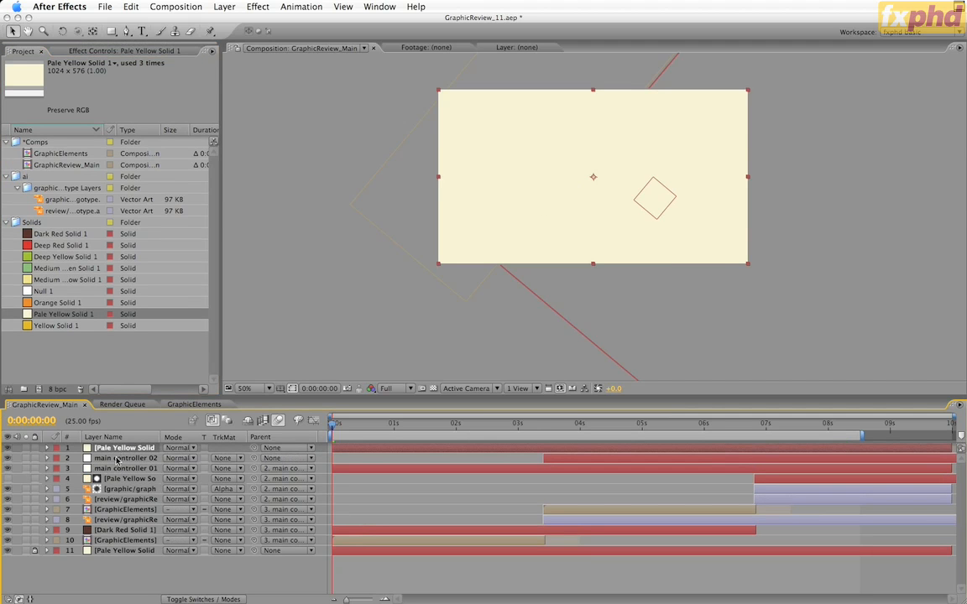
{"action": "left_click_drag", "start_coordinate": [106, 32], "coordinate": [128, 52]}
{"action": "double_click", "coordinate": [113, 33]}
{"action": "key", "text": "v"}
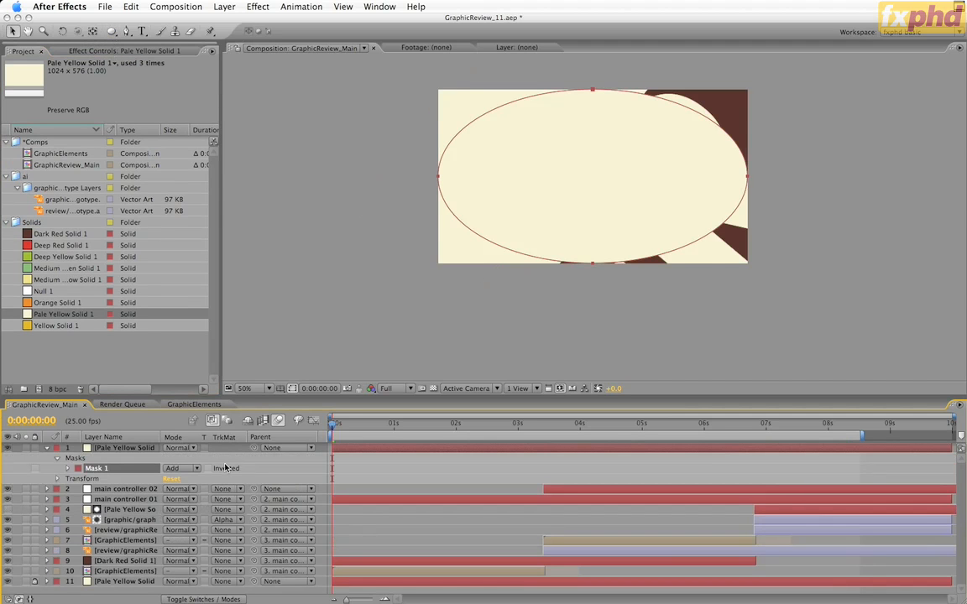
Invert the elliptical mask on the top solid and set its Mask Feather to 400 pixels
{"action": "left_click", "coordinate": [208, 469]}
{"action": "key", "text": "f"}
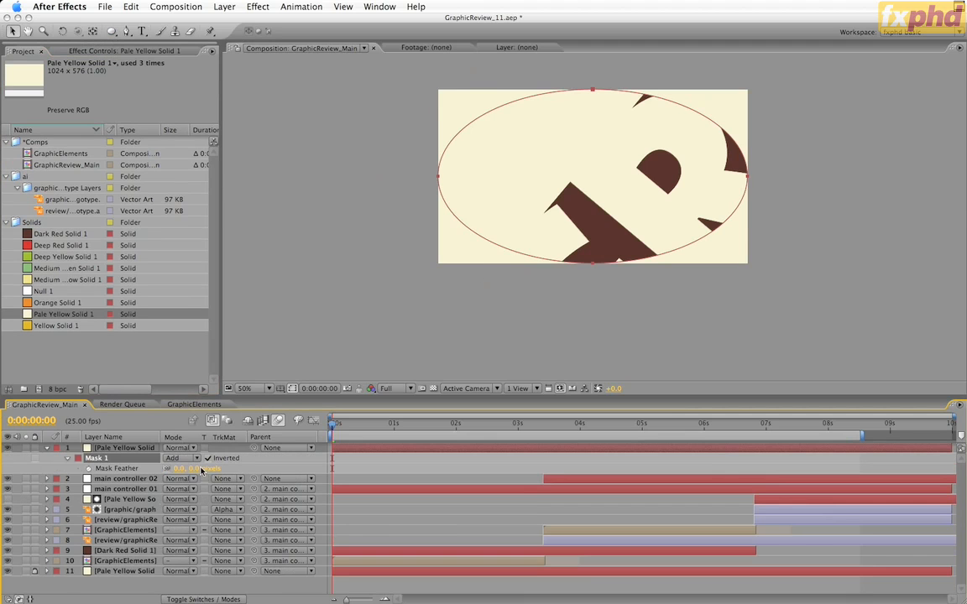
{"action": "type", "text": "400"}
{"action": "key", "text": "Return"}
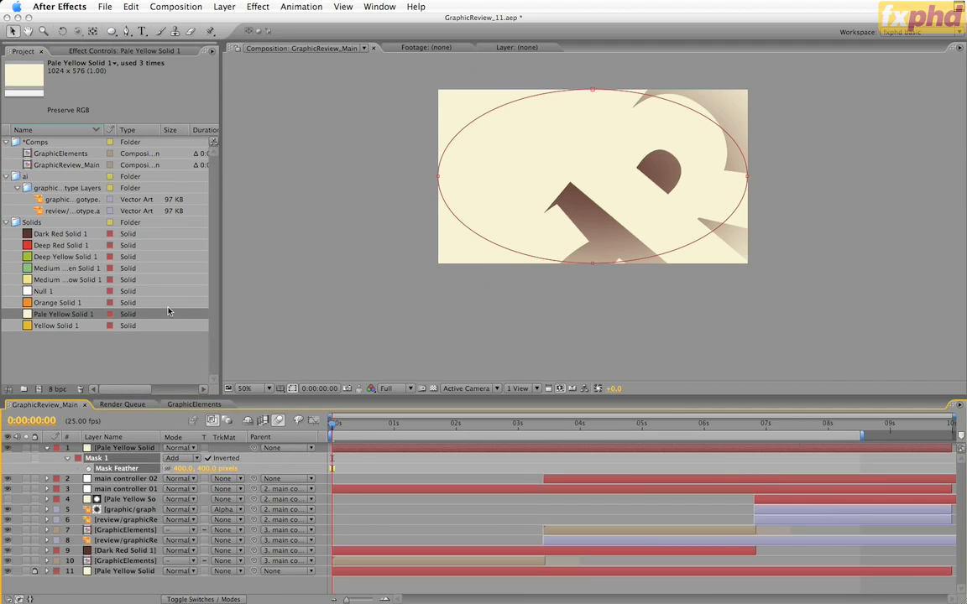
Apply the last-used dark red Fill effect to the masked top solid and set the layer's opacity to 20%
{"action": "left_click", "coordinate": [115, 448]}
{"action": "key", "text": "super+alt+shift+e"}
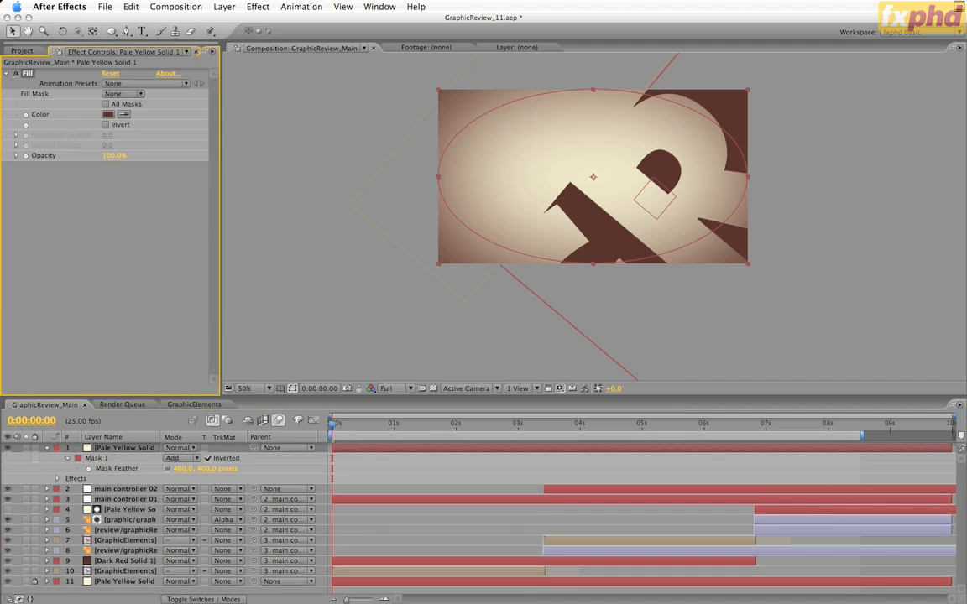
{"action": "left_click", "coordinate": [128, 449]}
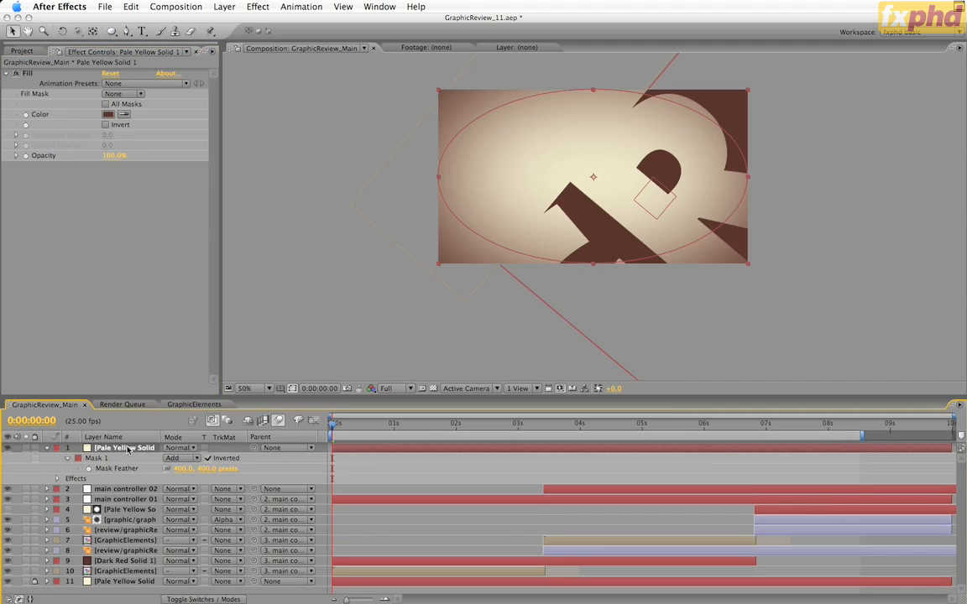
{"action": "key", "text": "t"}
{"action": "left_click", "coordinate": [171, 458]}
{"action": "type", "text": "20"}
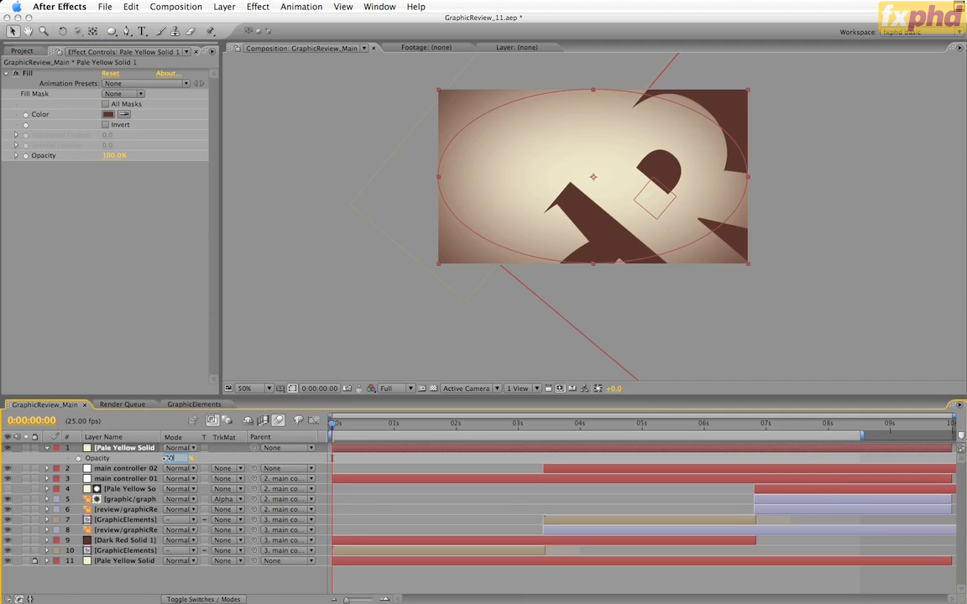
{"action": "key", "text": "Return"}
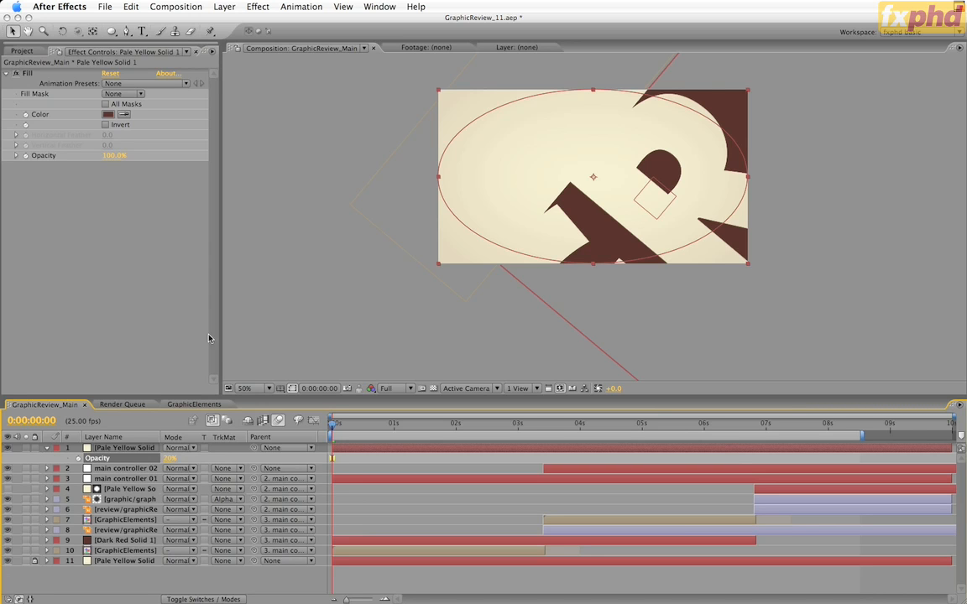
Nest GraphicReview_Main in a new composition and rename that composition GraphicReview_PAL
{"action": "left_click", "coordinate": [25, 52]}
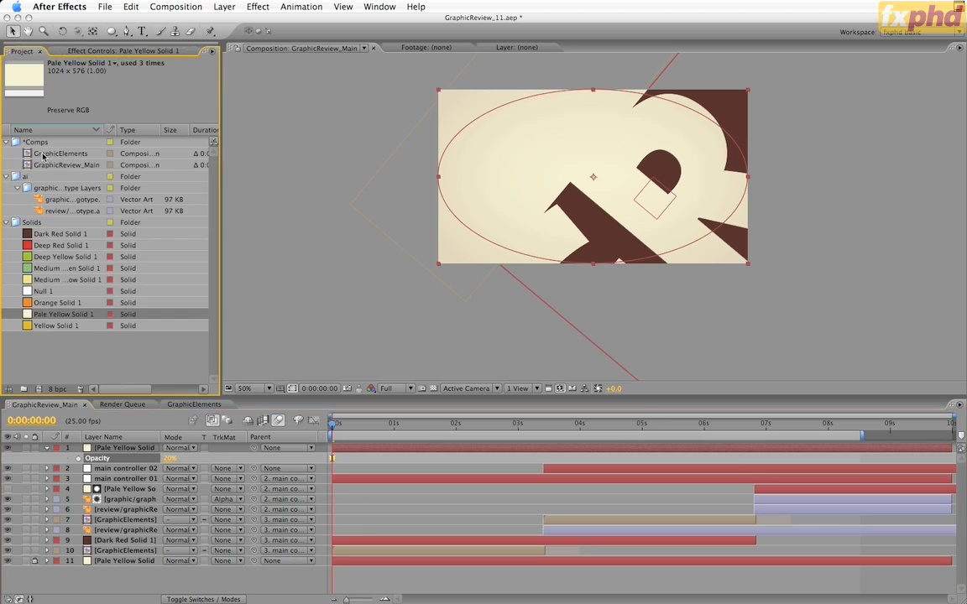
{"action": "left_click", "coordinate": [57, 151]}
{"action": "left_click_drag", "start_coordinate": [48, 386], "coordinate": [38, 389]}
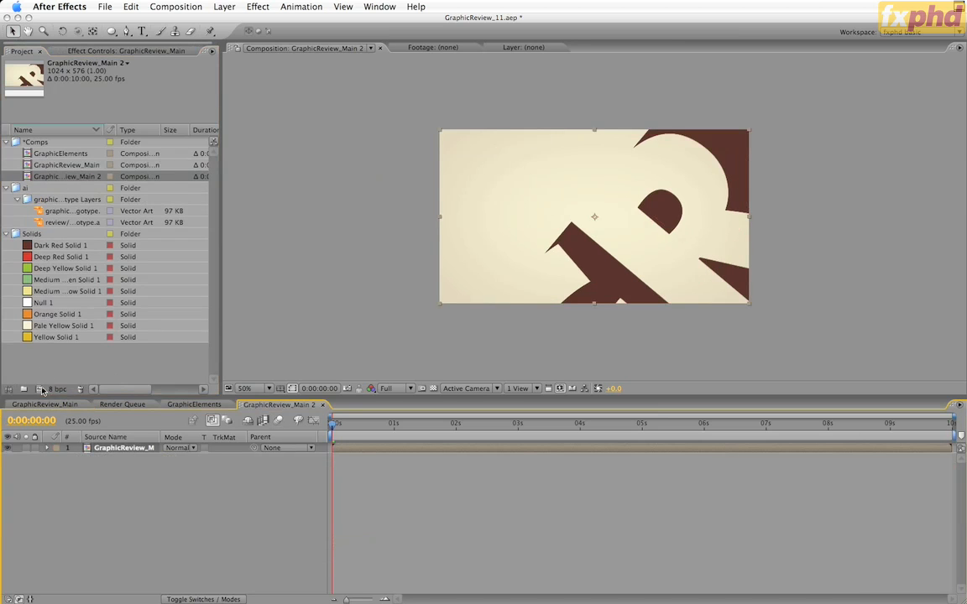
{"action": "key", "text": "Return"}
{"action": "left_click", "coordinate": [87, 177]}
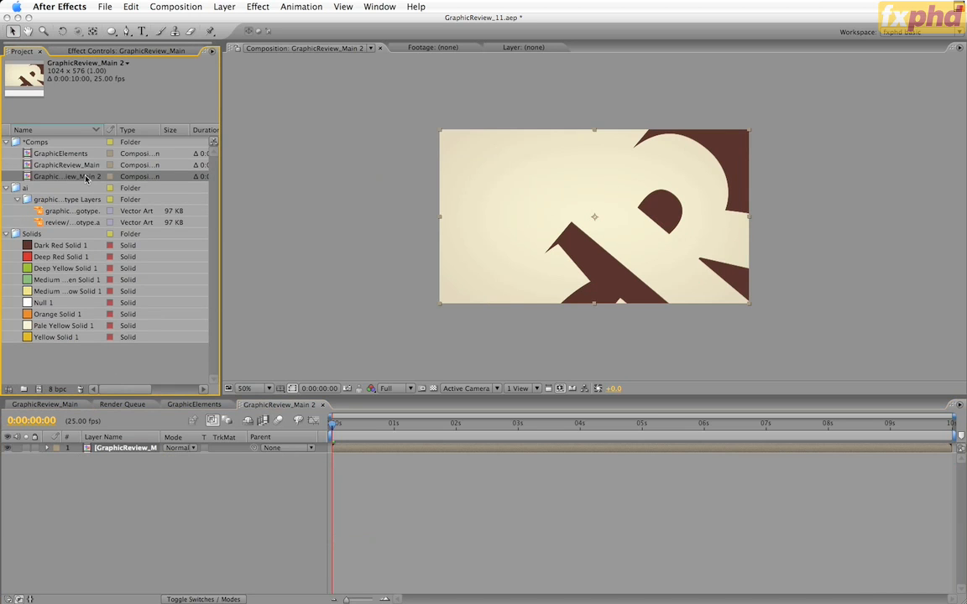
{"action": "key", "text": "Return"}
{"action": "type", "text": "GraphicReview_PAL"}
{"action": "left_click", "coordinate": [117, 503]}
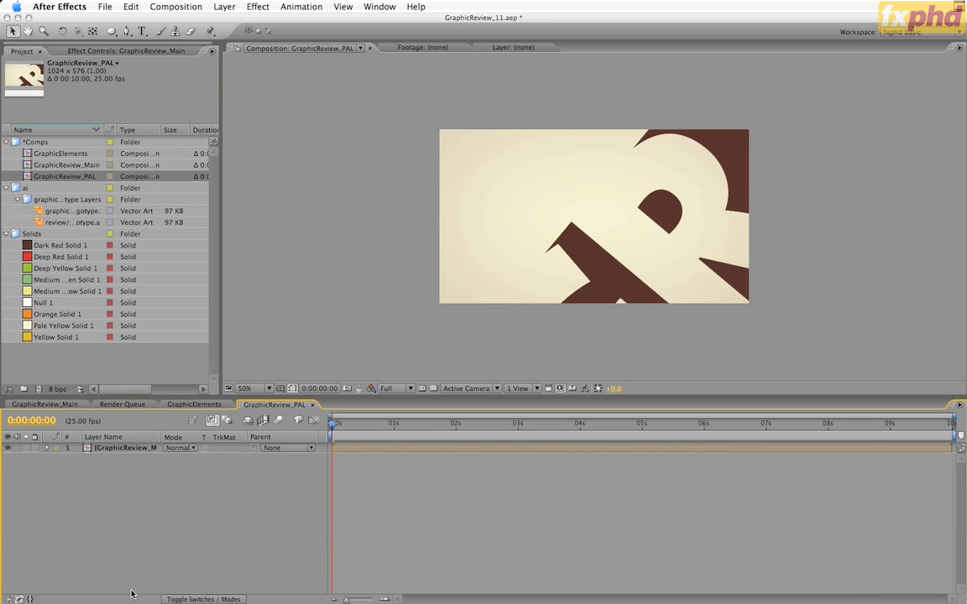
Change the GraphicReview_PAL composition settings to the PAL D1/DV Widescreen preset
{"action": "key", "text": "super+k"}
{"action": "left_click", "coordinate": [363, 193]}
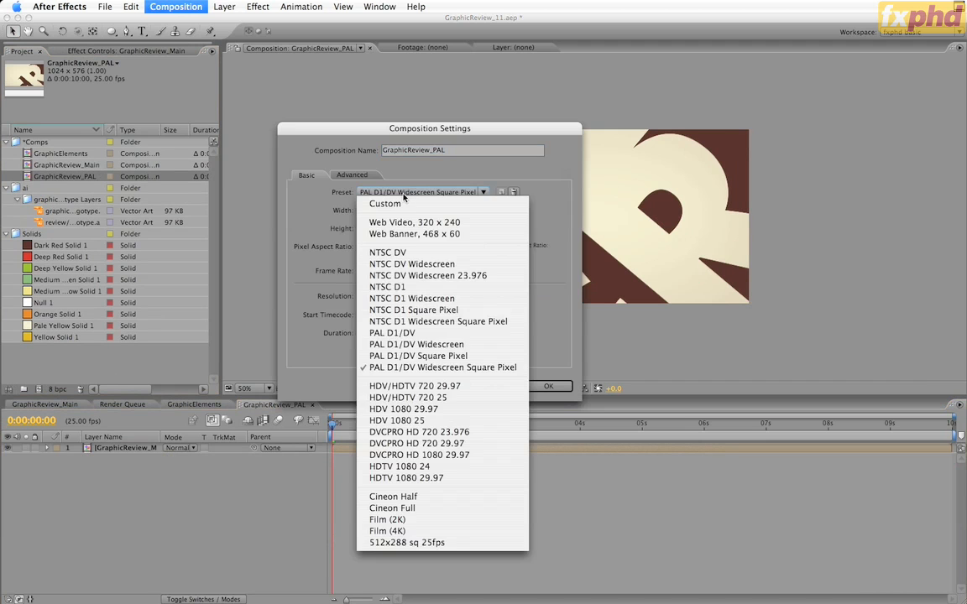
{"action": "left_click", "coordinate": [403, 344]}
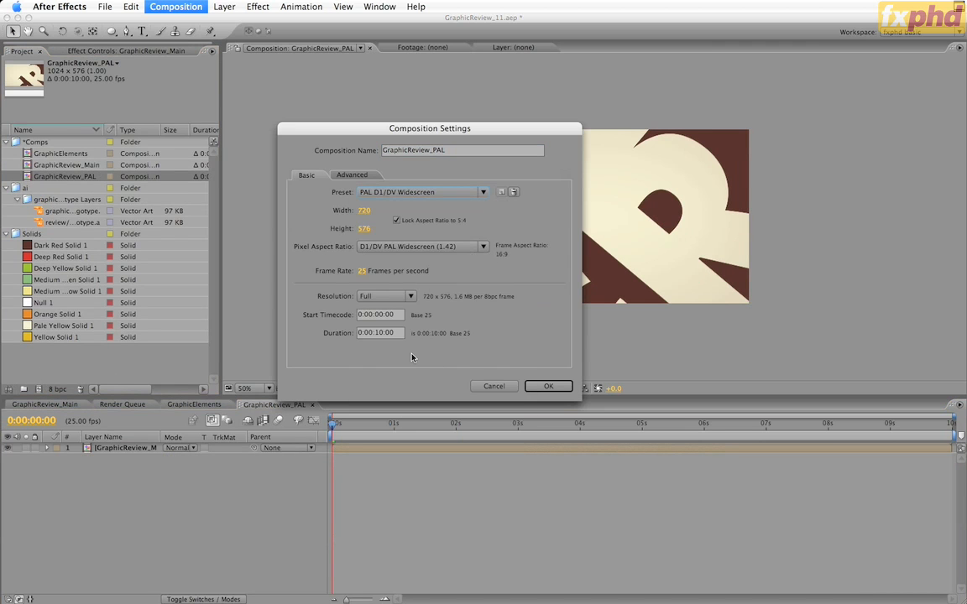
{"action": "left_click", "coordinate": [547, 387]}
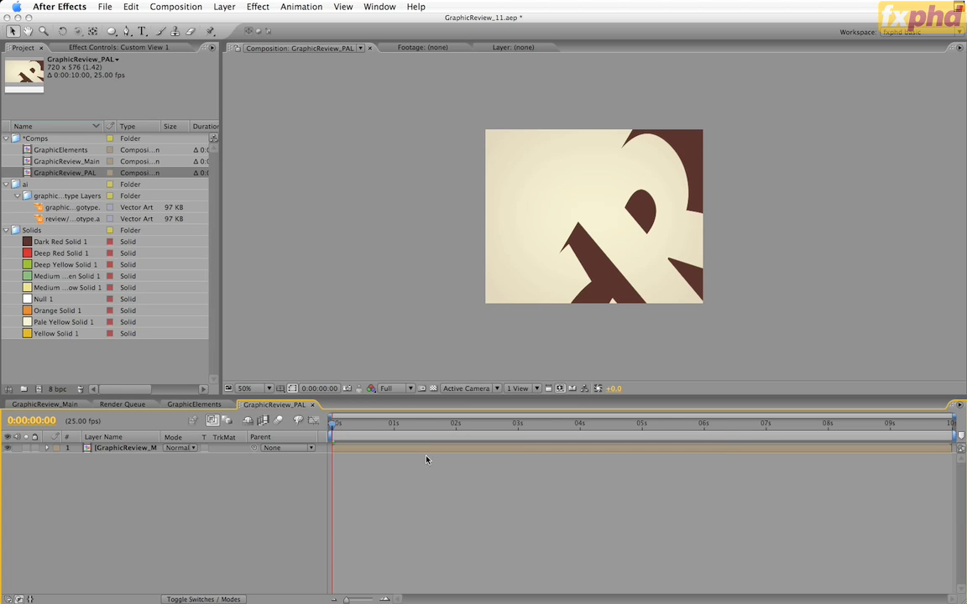
Apply a Box Blur to the nested GraphicReview_Main layer with a Blur Radius of 0.7, 2 Iterations and Vertical blur dimensions
{"action": "left_click", "coordinate": [430, 449]}
{"action": "left_click", "coordinate": [255, 8]}
{"action": "mouse_move", "coordinate": [319, 85]}
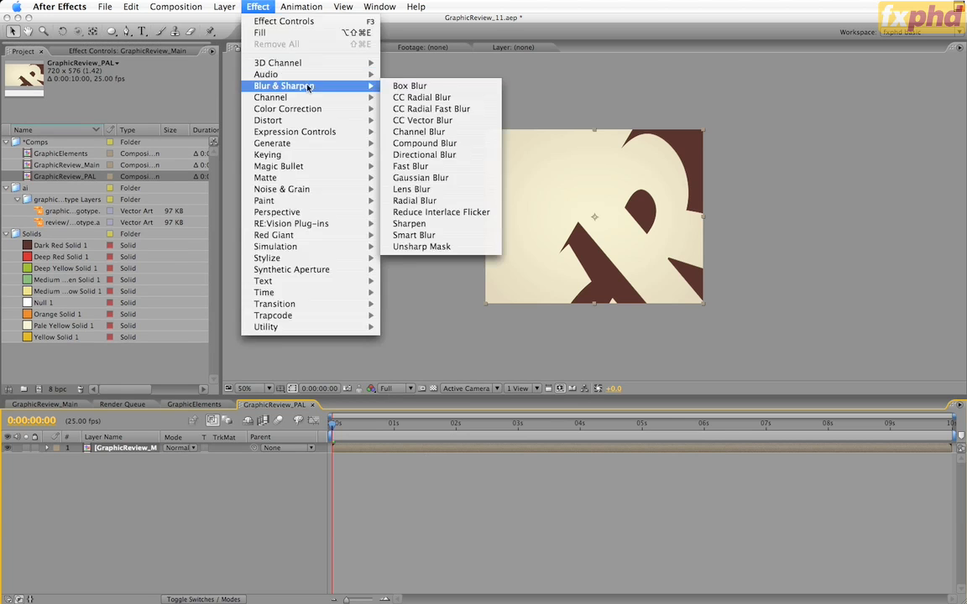
{"action": "left_click", "coordinate": [370, 76]}
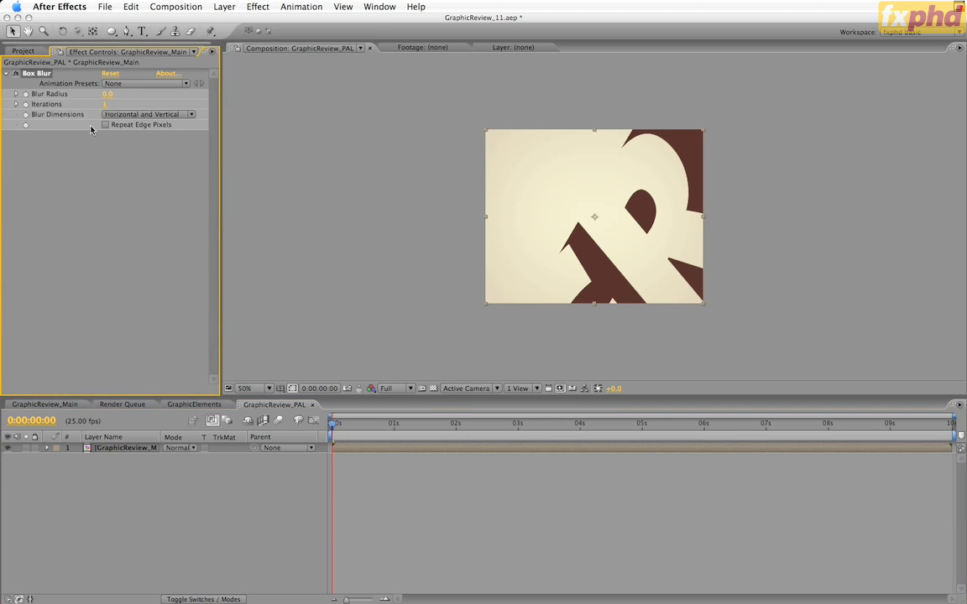
{"action": "left_click", "coordinate": [108, 94]}
{"action": "type", "text": ".7"}
{"action": "key", "text": "Return"}
{"action": "left_click", "coordinate": [104, 104]}
{"action": "type", "text": "2"}
{"action": "left_click", "coordinate": [151, 115]}
{"action": "left_click", "coordinate": [149, 136]}
Compare the logotype's edges up close with the Box Blur switched off and on
{"action": "key", "text": "period"}
{"action": "key", "text": "period"}
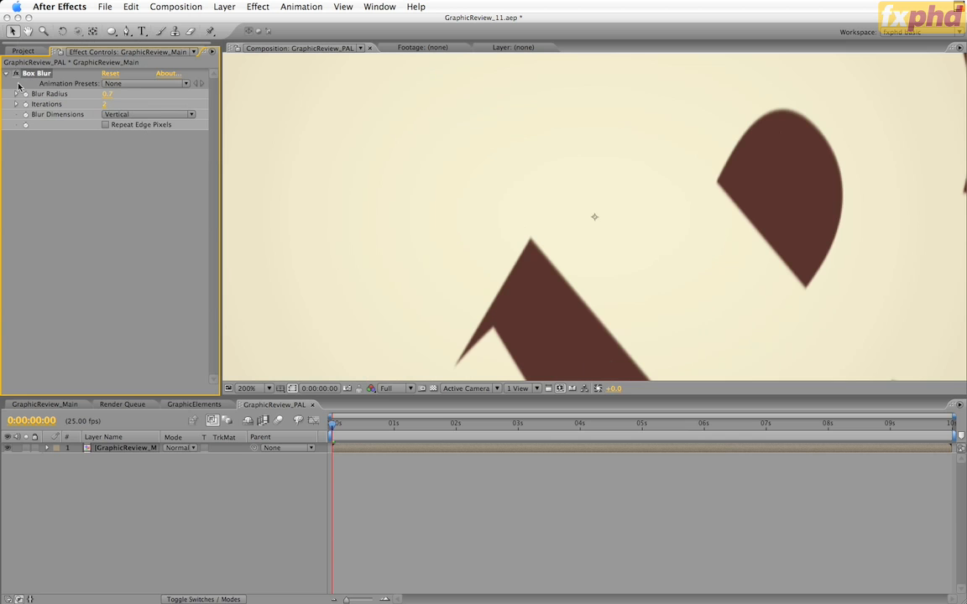
{"action": "left_click", "coordinate": [16, 74]}
{"action": "left_click", "coordinate": [15, 74]}
{"action": "key", "text": "comma"}
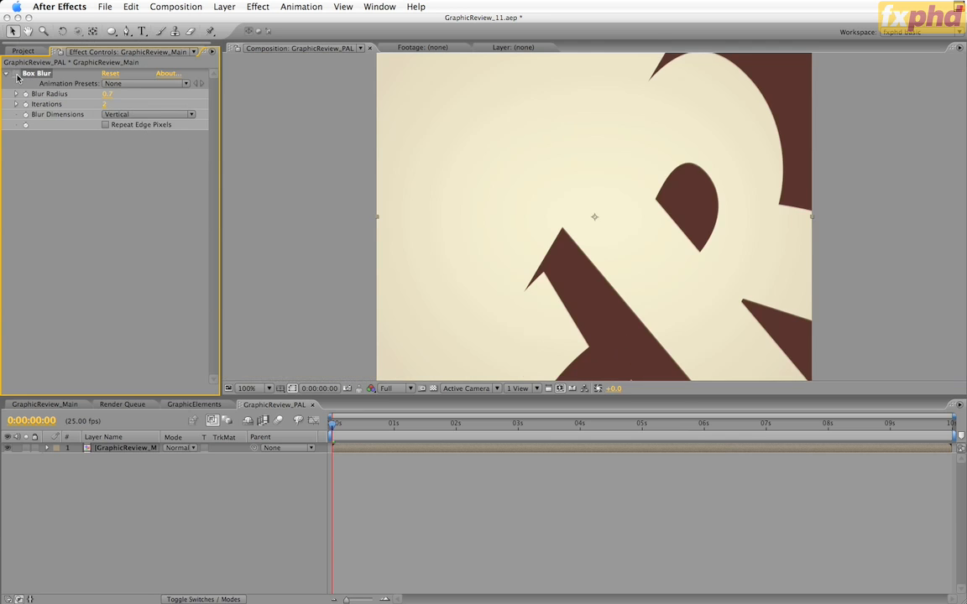
{"action": "key", "text": "comma"}
{"action": "key", "text": "period"}
{"action": "left_click", "coordinate": [17, 76]}
{"action": "left_click", "coordinate": [214, 523]}
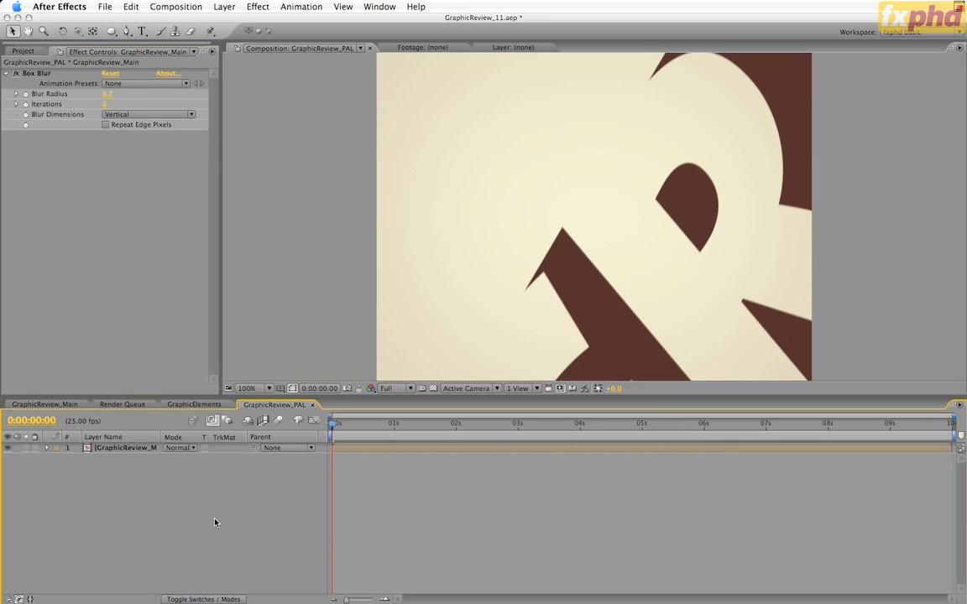
Switch to Illustrator and view the original logotype's review and graphic layers one at a time
{"action": "key", "text": "super+m"}
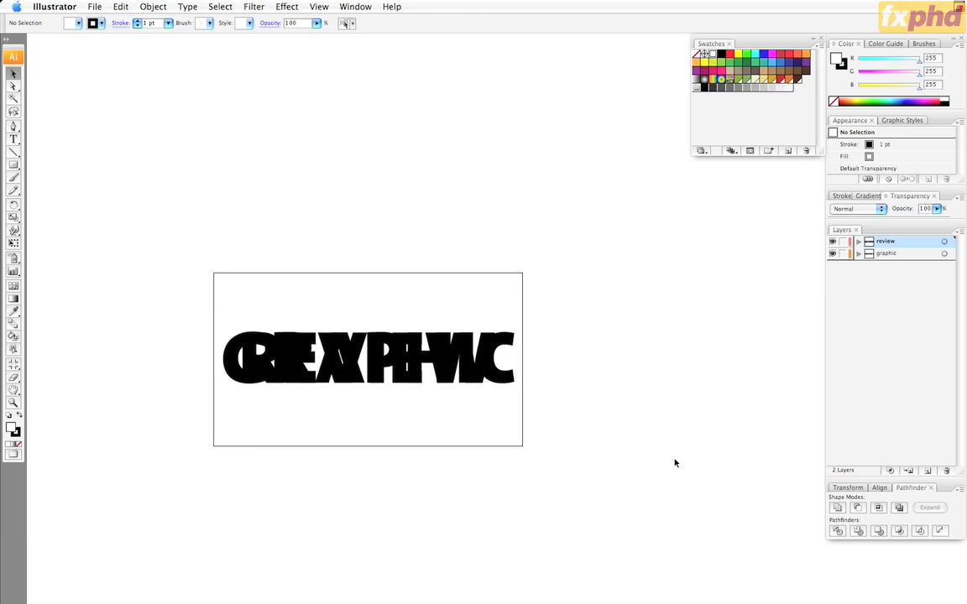
{"action": "left_click", "coordinate": [831, 242]}
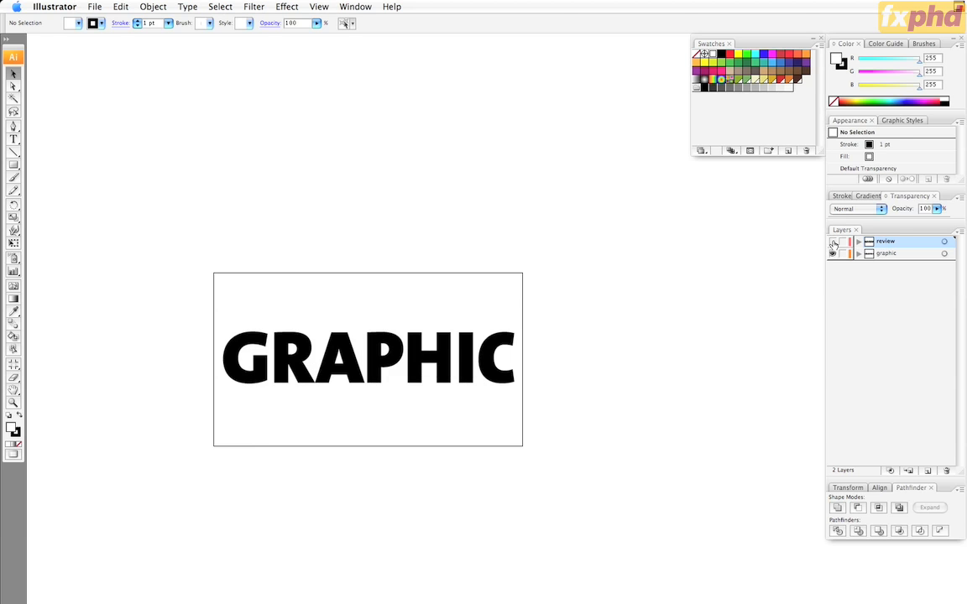
{"action": "left_click", "coordinate": [831, 242]}
{"action": "left_click", "coordinate": [831, 254]}
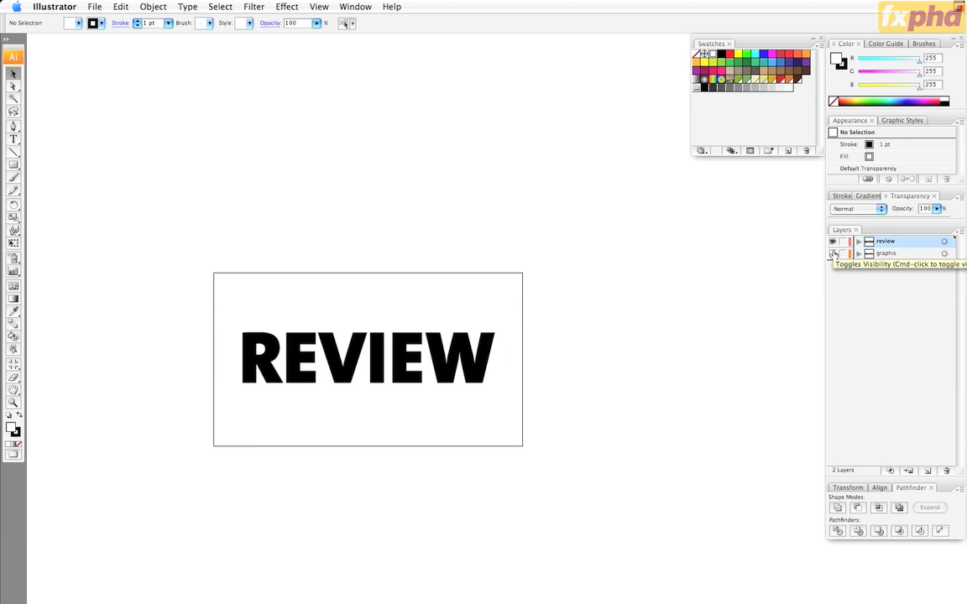
{"action": "left_click", "coordinate": [831, 254]}
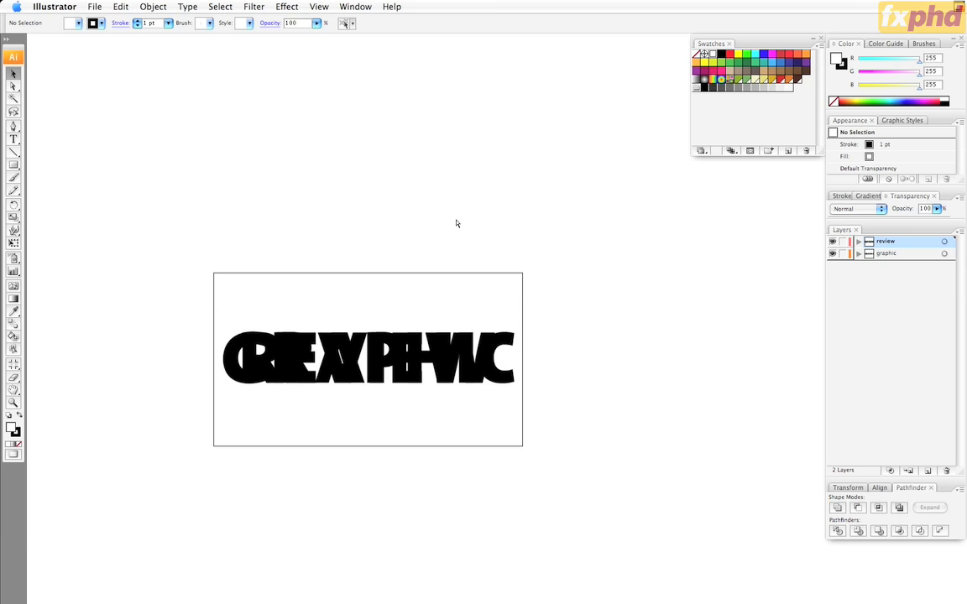
Close the original logotype document without saving and view the revised logotype's Graphic and Review layers one at a time
{"action": "key", "text": "super+w"}
{"action": "key", "text": "super+d"}
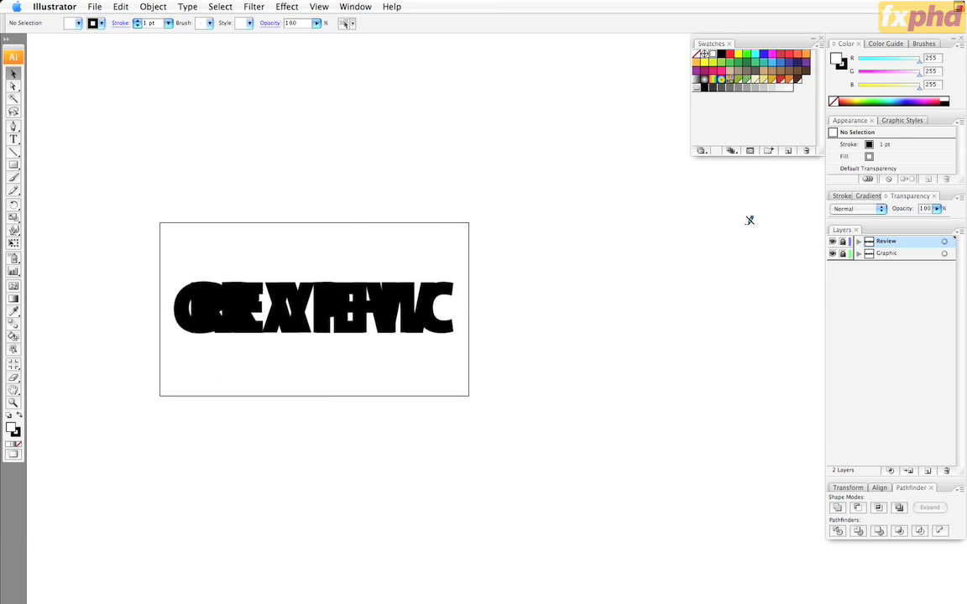
{"action": "left_click", "coordinate": [832, 241]}
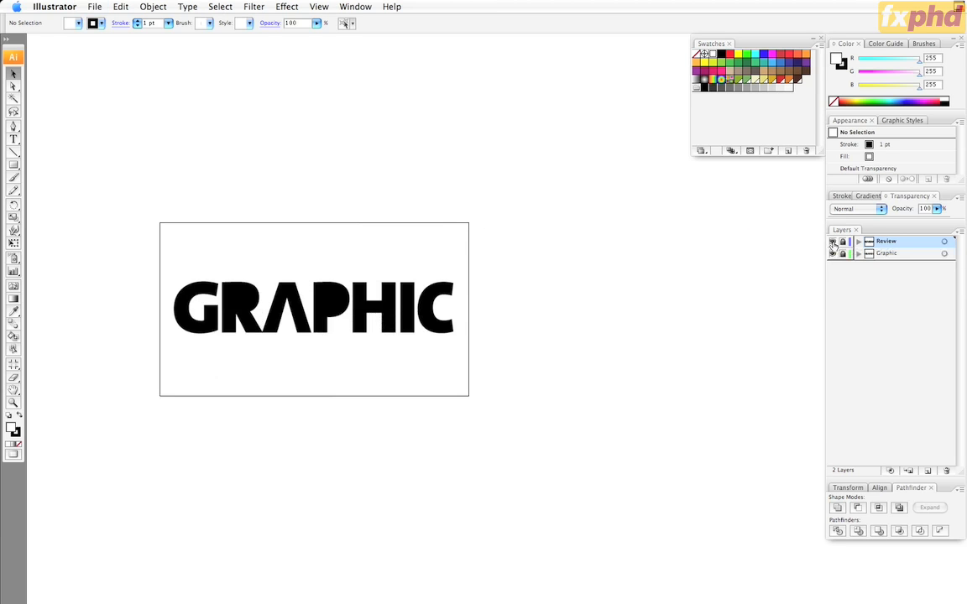
{"action": "left_click", "coordinate": [831, 242]}
{"action": "left_click", "coordinate": [831, 254]}
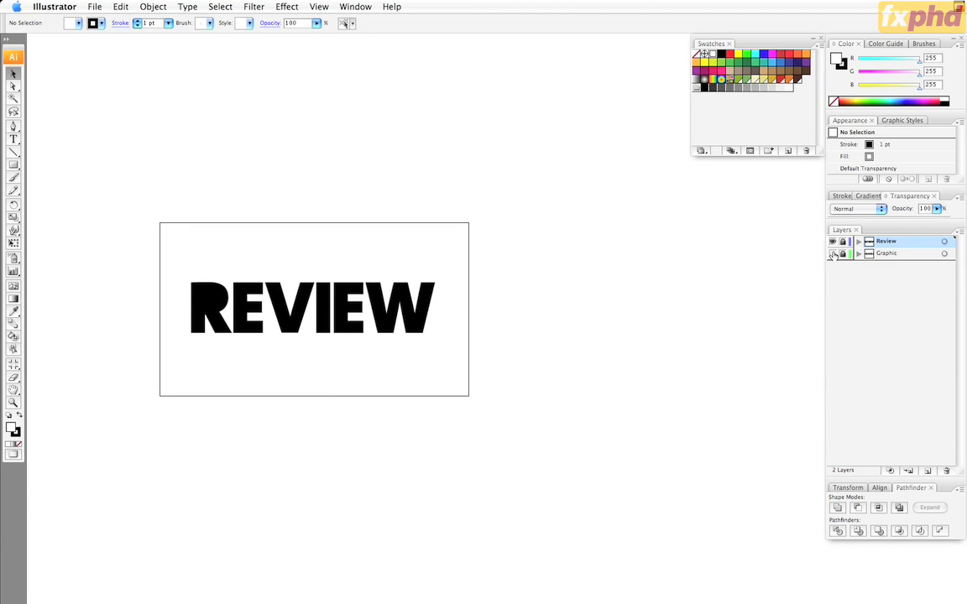
{"action": "left_click", "coordinate": [831, 253]}
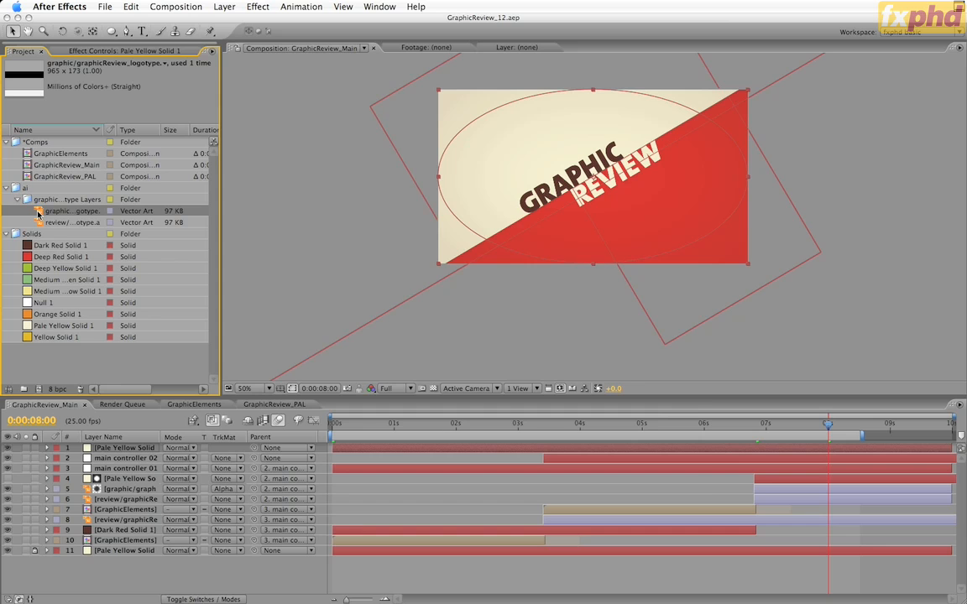
Replace the graphic logotype footage in After Effects with the Graphic layer of graphicReview_logotype02.ai, using Layer Size dimensions
{"action": "key", "text": "super+h"}
{"action": "left_click", "coordinate": [539, 222]}
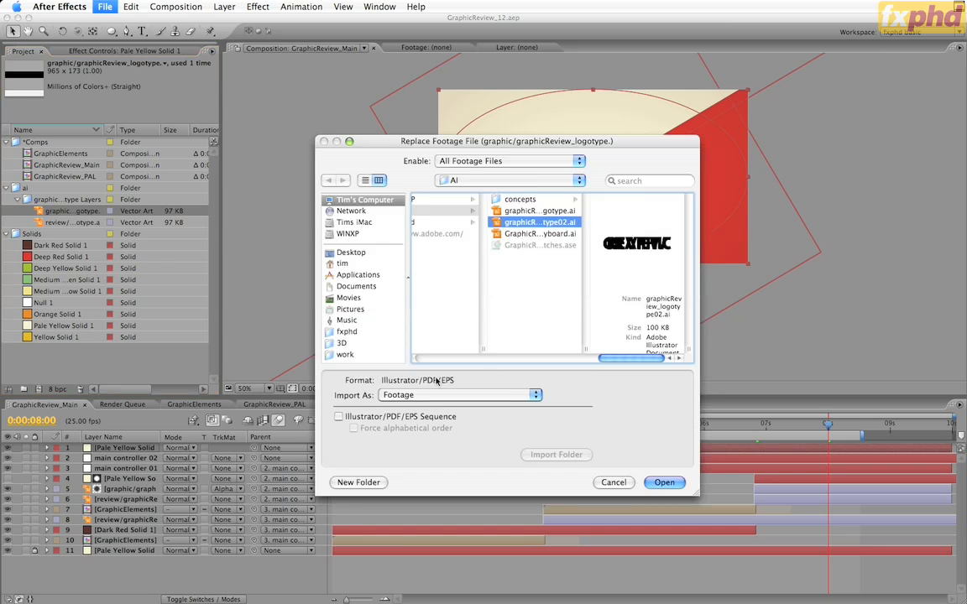
{"action": "left_click", "coordinate": [663, 482]}
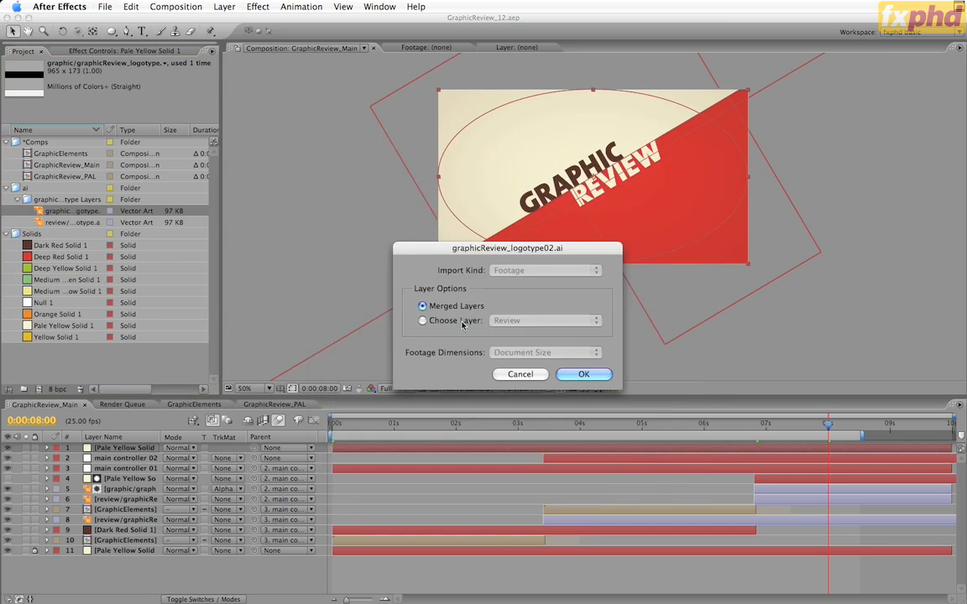
{"action": "left_click", "coordinate": [462, 321]}
{"action": "left_click", "coordinate": [545, 320]}
{"action": "left_click", "coordinate": [515, 332]}
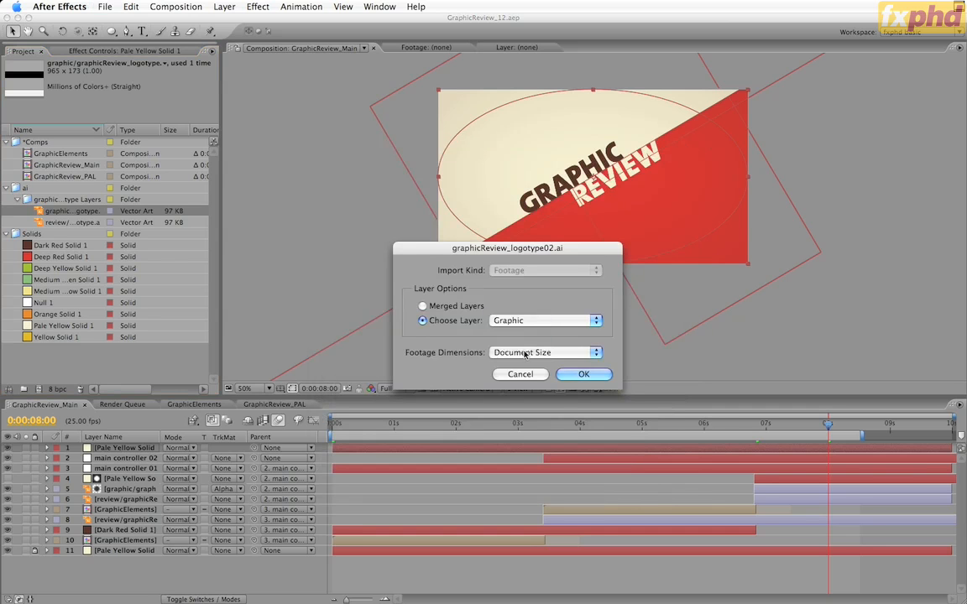
{"action": "left_click", "coordinate": [525, 353]}
{"action": "left_click", "coordinate": [521, 339]}
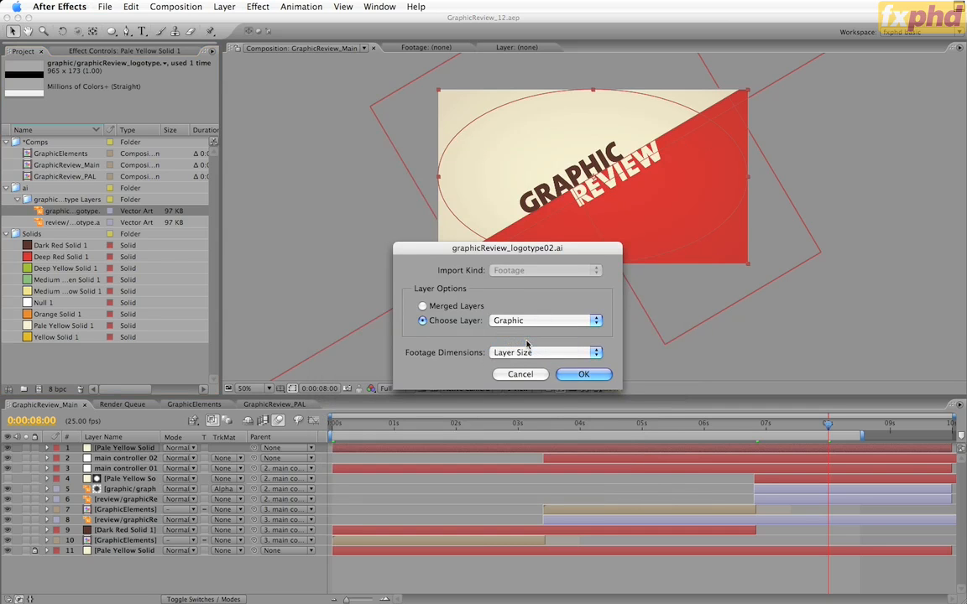
{"action": "left_click", "coordinate": [581, 375]}
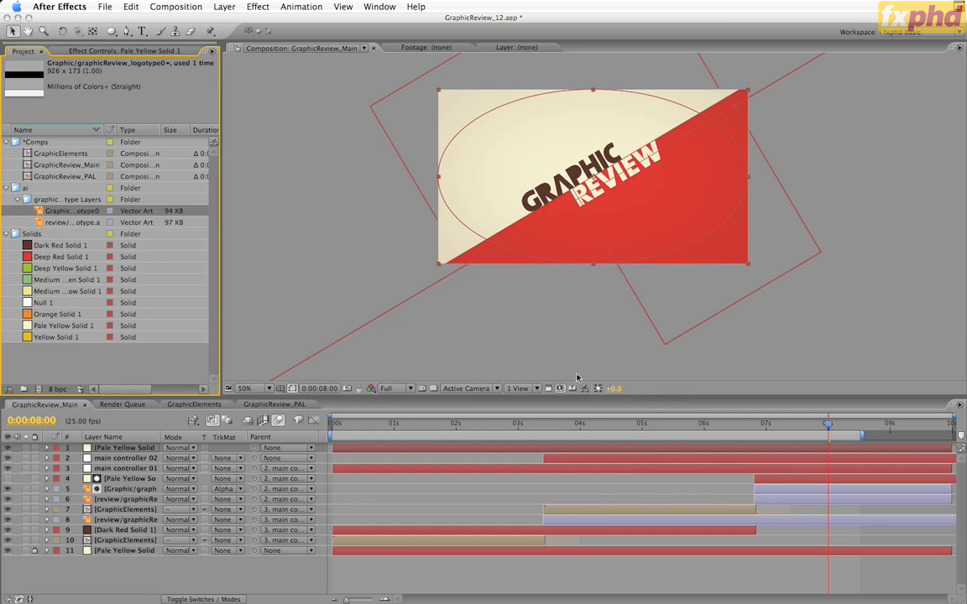
Replace the review logotype footage with the Review layer of graphicReview_logotype02.ai, using Layer Size dimensions
{"action": "left_click", "coordinate": [69, 223]}
{"action": "key", "text": "super+h"}
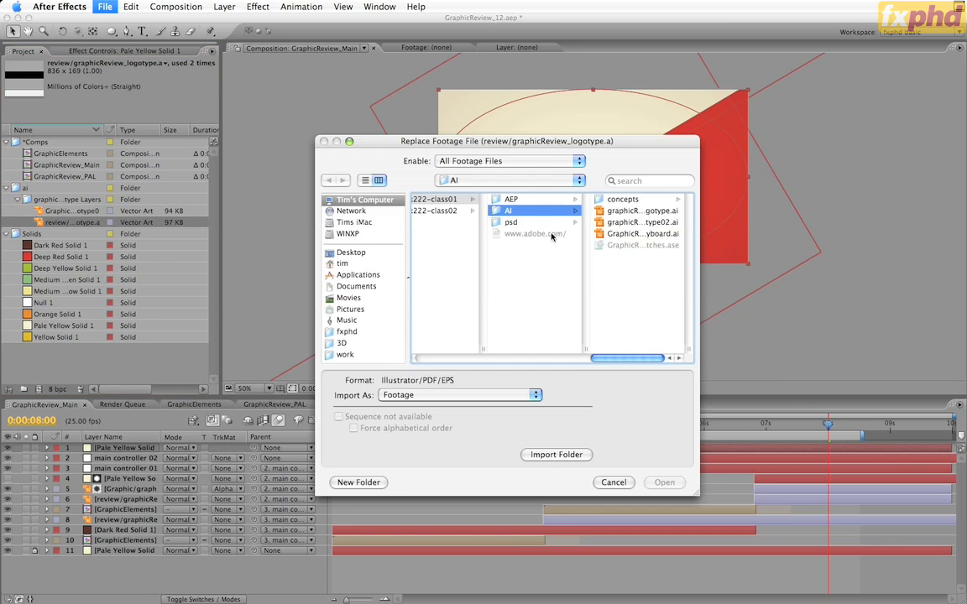
{"action": "left_click", "coordinate": [617, 221]}
{"action": "left_click", "coordinate": [663, 482]}
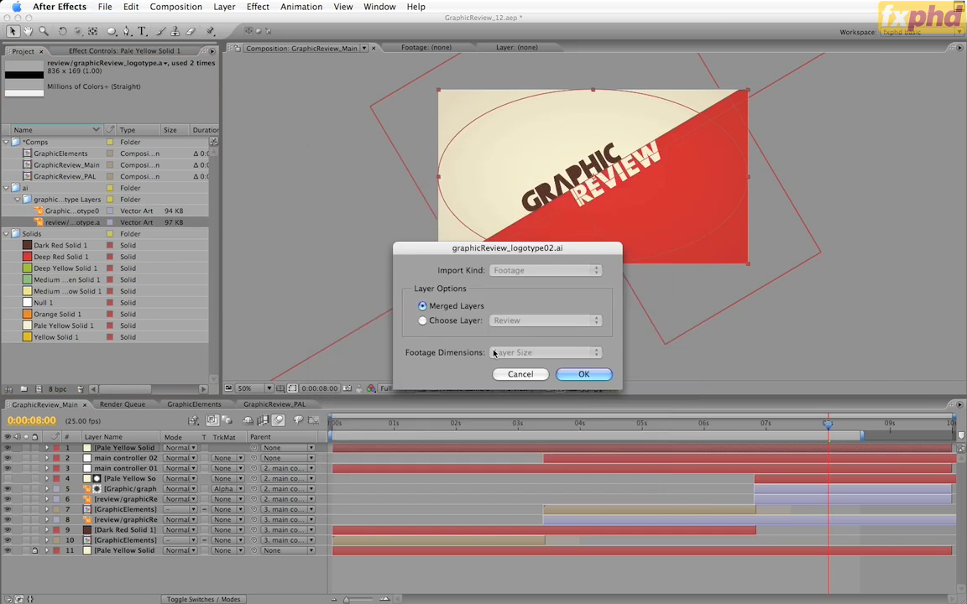
{"action": "left_click", "coordinate": [423, 320]}
{"action": "left_click", "coordinate": [596, 378]}
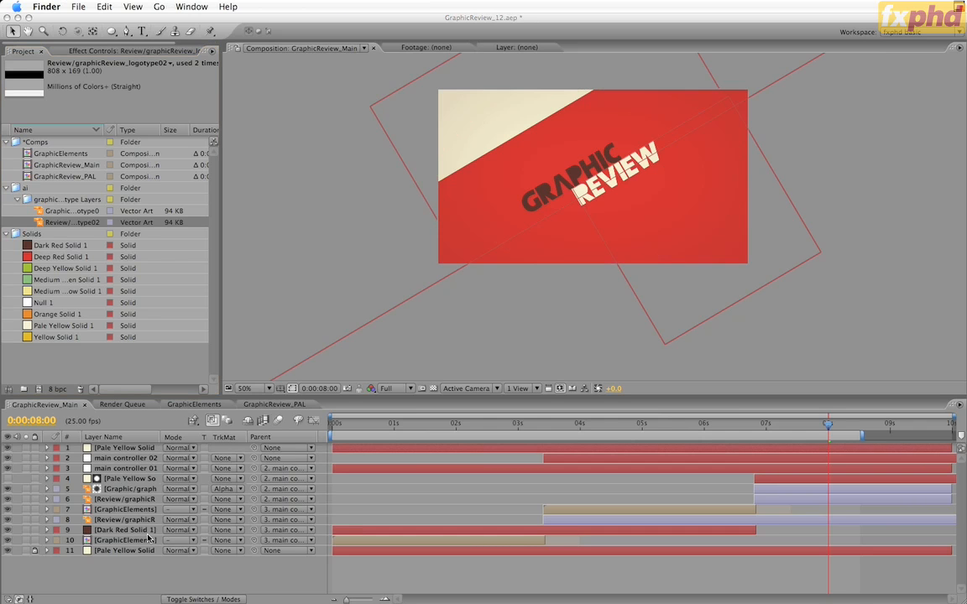
Adjust the position keyframe at 0:00:06:20 on the lower Review logotype layer to -1.2, 31.4
{"action": "left_click", "coordinate": [148, 527]}
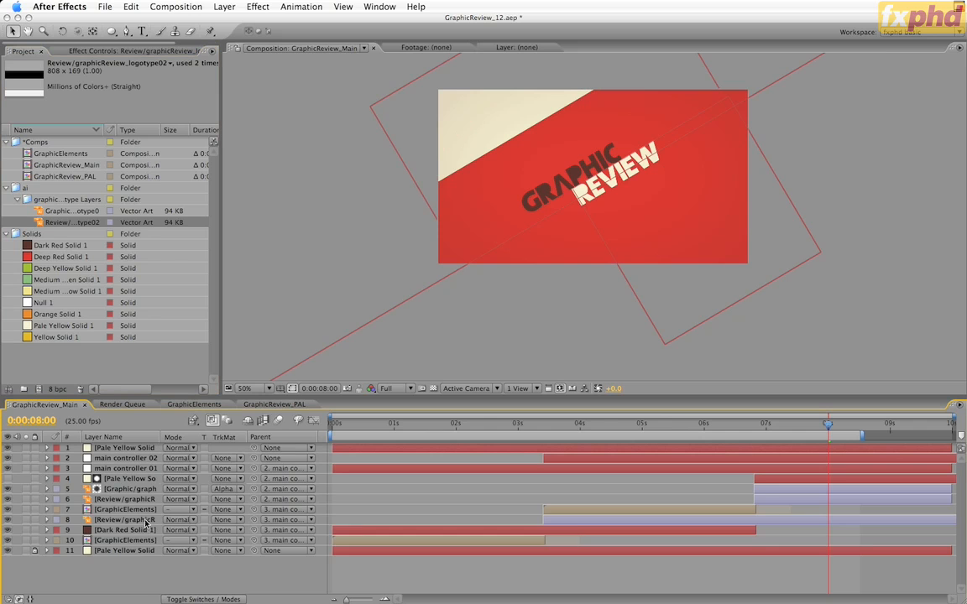
{"action": "left_click", "coordinate": [146, 520]}
{"action": "key", "text": "p"}
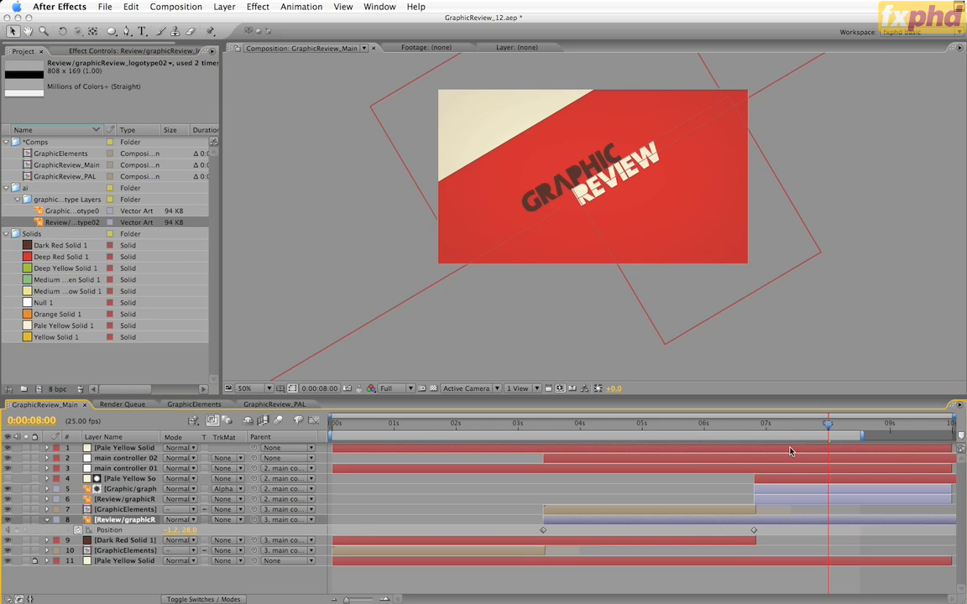
{"action": "key", "text": "j"}
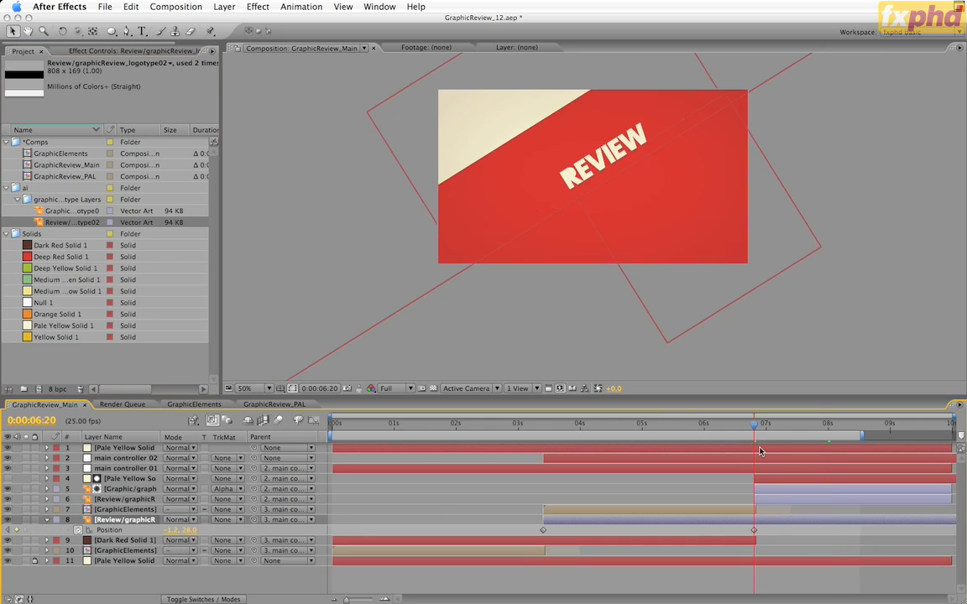
{"action": "key", "text": "period"}
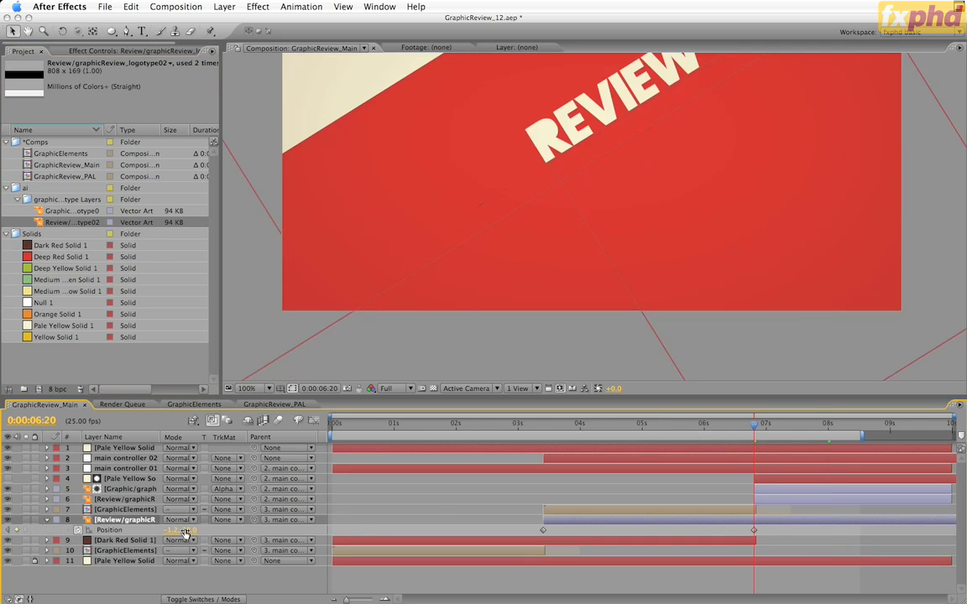
{"action": "left_click_drag", "start_coordinate": [598, 166], "coordinate": [544, 255]}
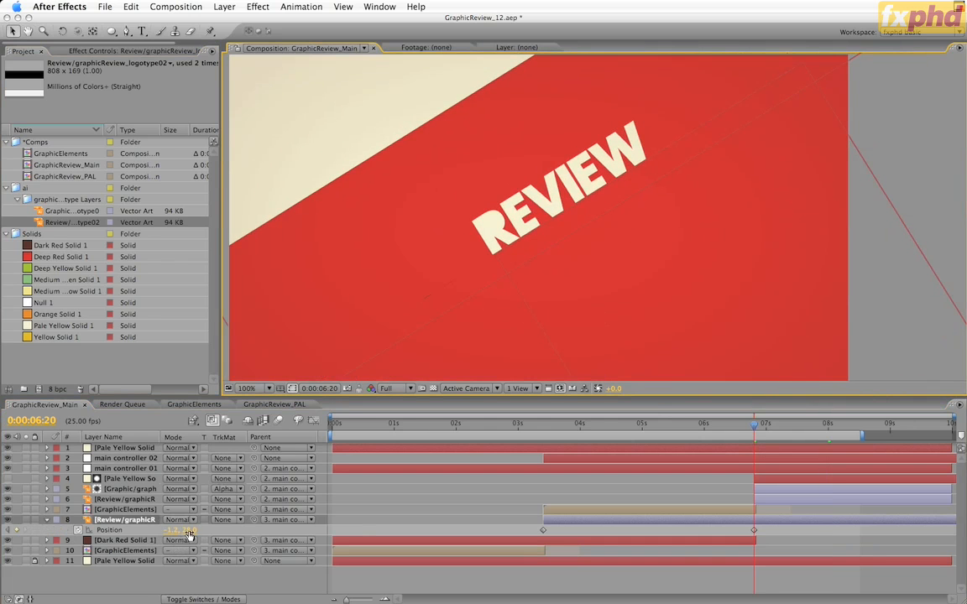
{"action": "left_click_drag", "start_coordinate": [190, 531], "coordinate": [206, 533]}
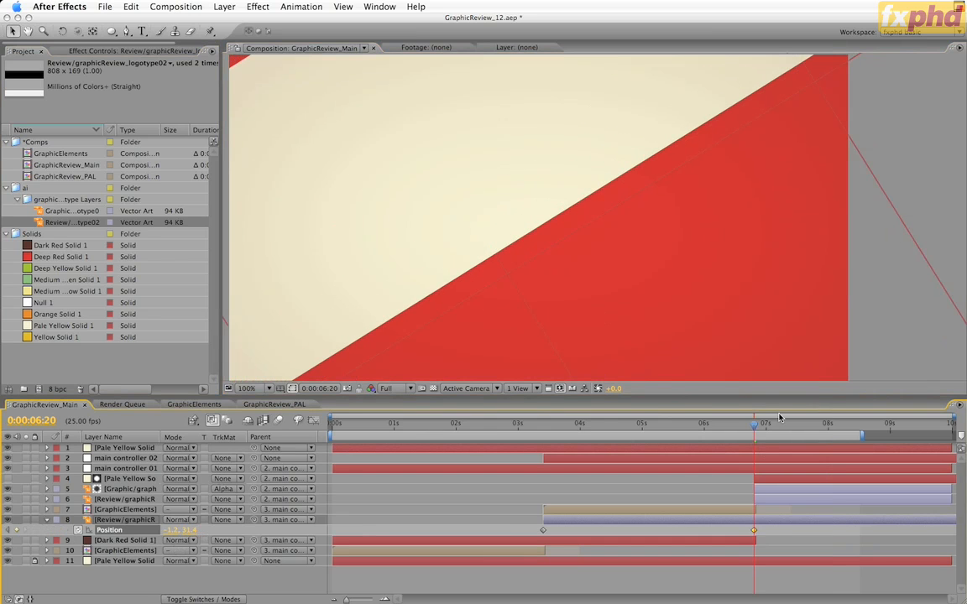
Go to 0:00:01:06, duplicate the Dark Red Solid 1 layer and set the upper copy's opacity to 50%
{"action": "left_click_drag", "start_coordinate": [754, 427], "coordinate": [411, 439]}
{"action": "key", "text": "comma"}
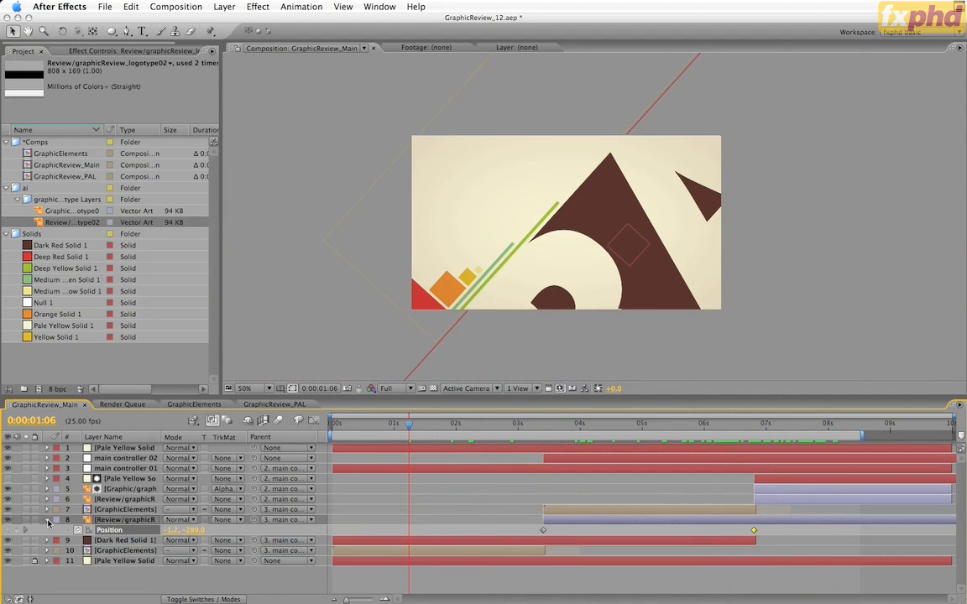
{"action": "left_click", "coordinate": [48, 520]}
{"action": "left_click", "coordinate": [114, 531]}
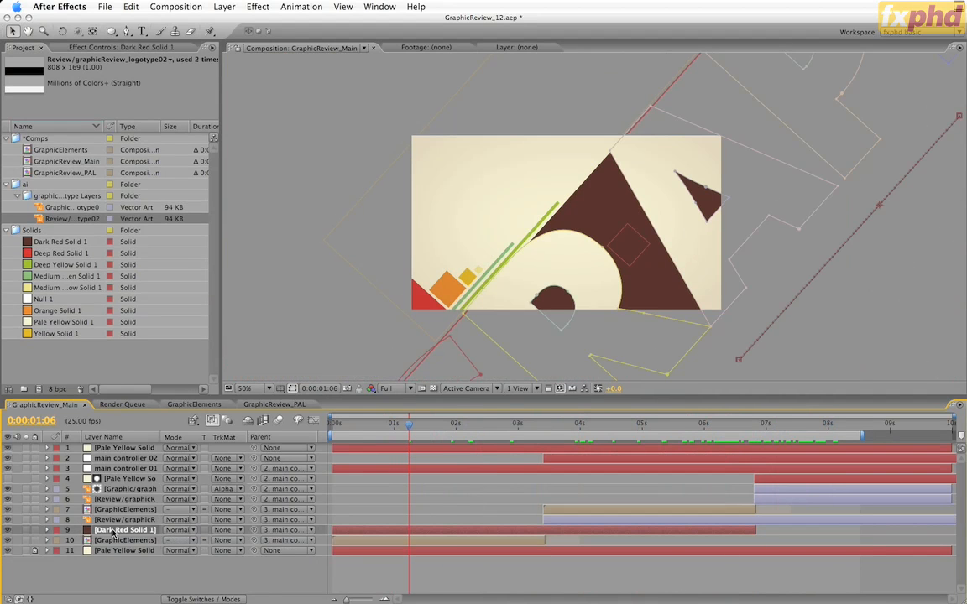
{"action": "key", "text": "super+d"}
{"action": "key", "text": "t"}
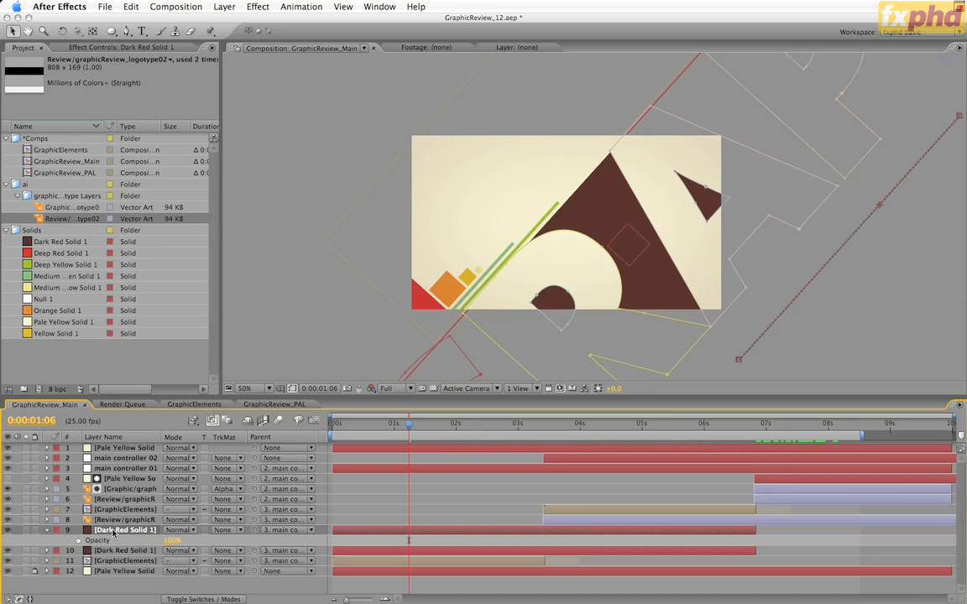
{"action": "left_click", "coordinate": [169, 542]}
{"action": "key", "text": "Return"}
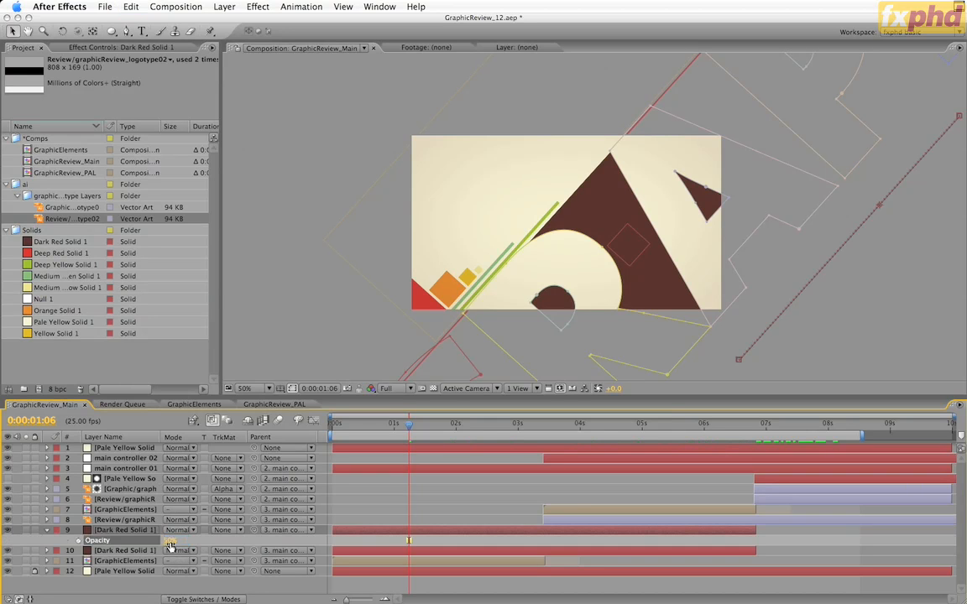
Delete Mask 1 through Mask 10 from the upper Dark Red Solid 1 layer
{"action": "left_click", "coordinate": [156, 531]}
{"action": "key", "text": "grave"}
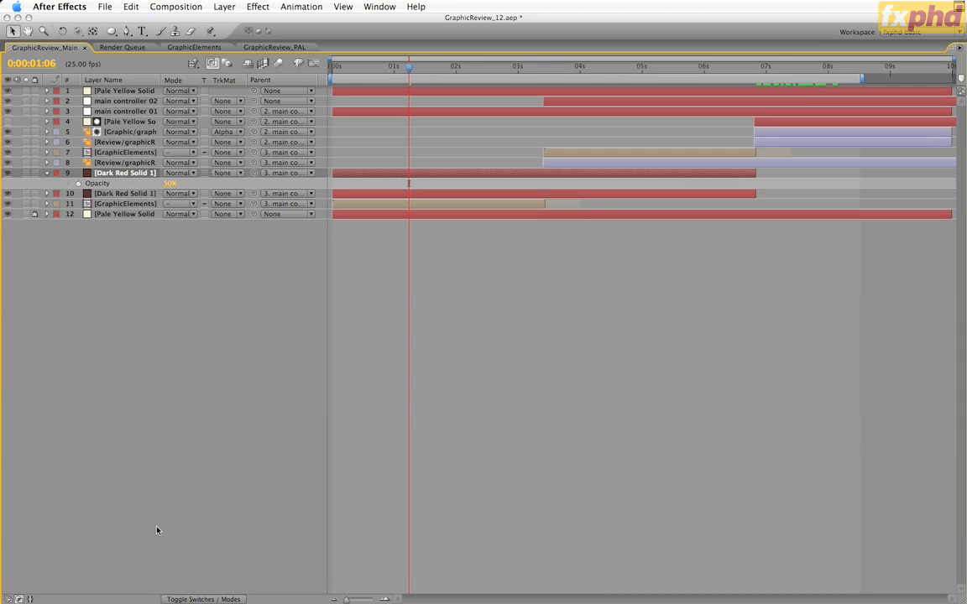
{"action": "key", "text": "m"}
{"action": "left_click", "coordinate": [94, 184]}
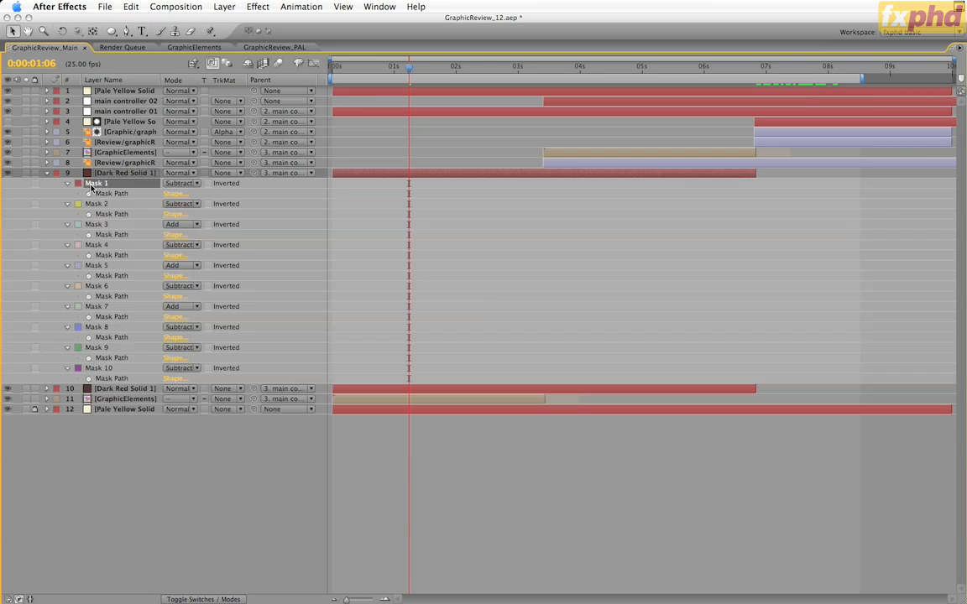
{"action": "left_click", "coordinate": [106, 367], "text": "shift"}
{"action": "key", "text": "Delete"}
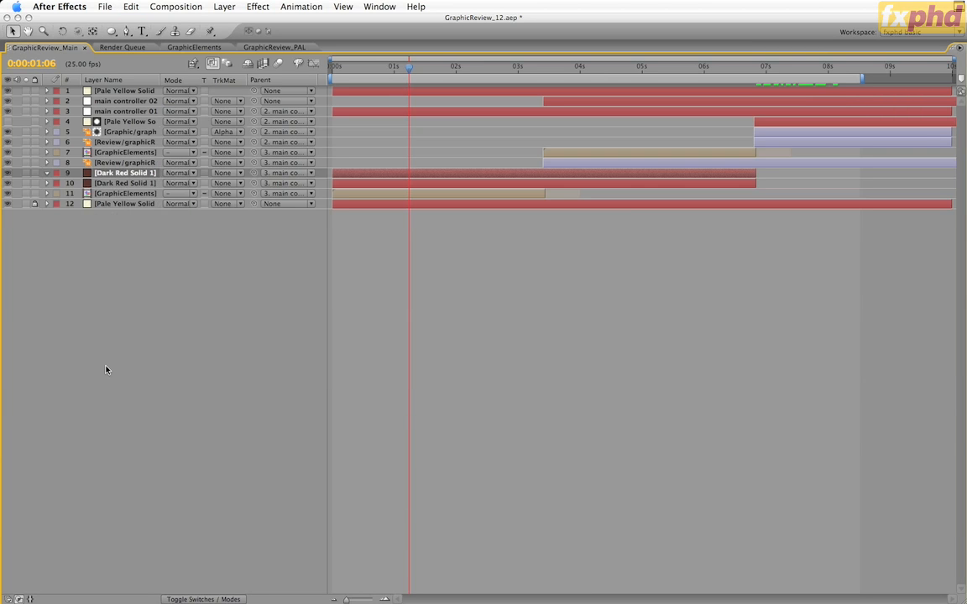
{"action": "key", "text": "grave"}
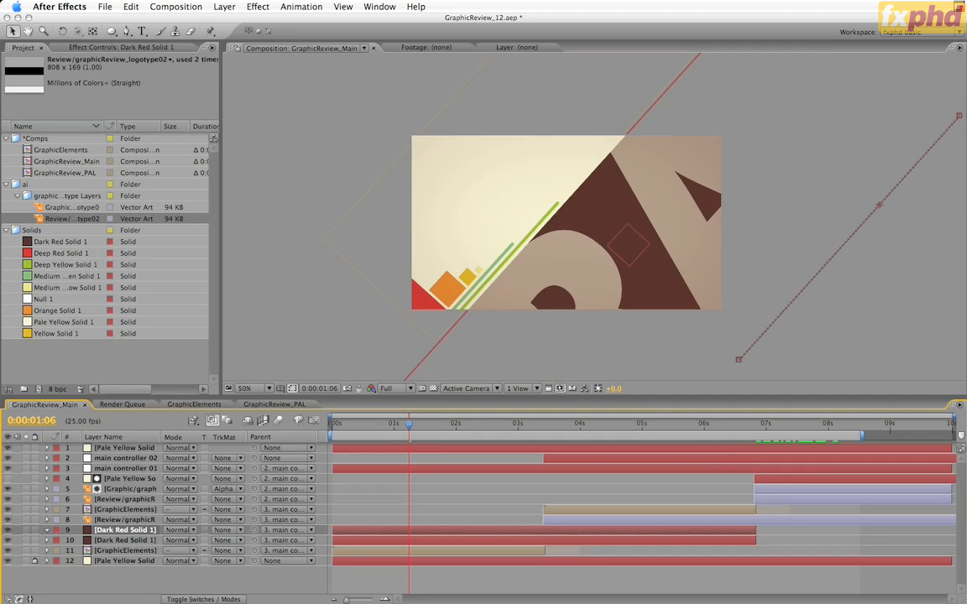
Unlock the Graphic layer in Illustrator, copy its letter outlines and paste them as masks onto the upper Dark Red Solid 1 layer in After Effects
{"action": "key", "text": "super+Tab"}
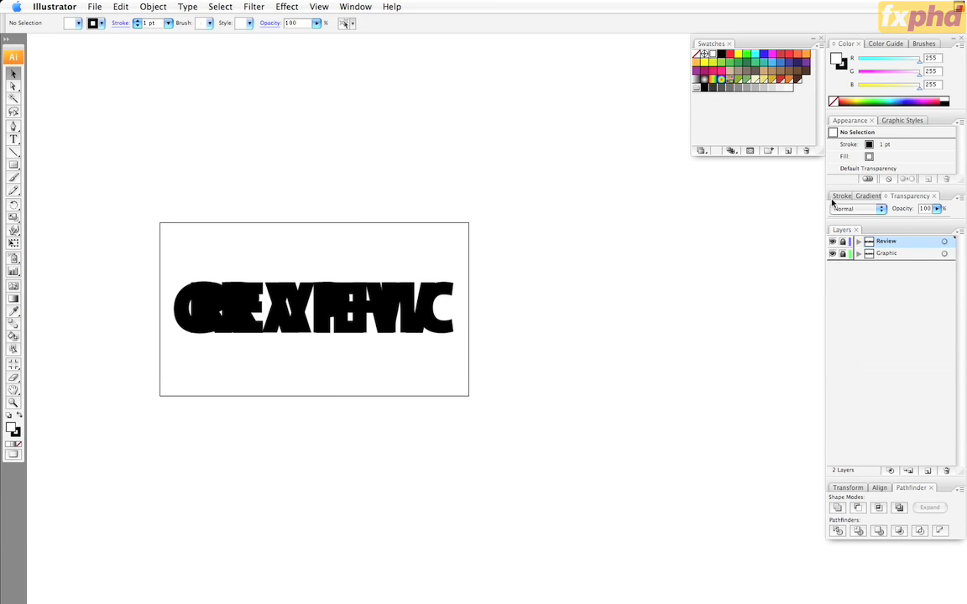
{"action": "left_click", "coordinate": [843, 254]}
{"action": "left_click", "coordinate": [944, 254]}
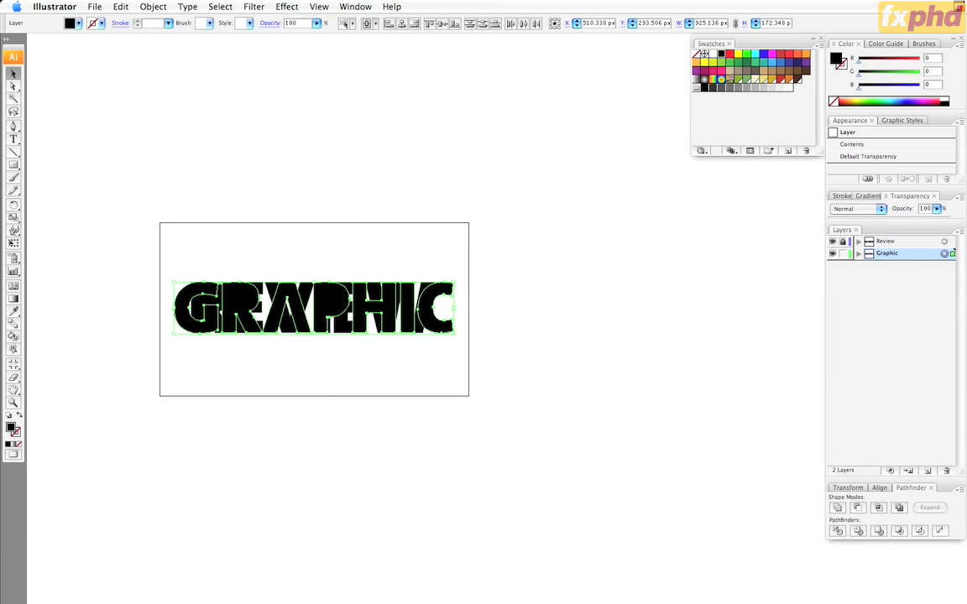
{"action": "key", "text": "super+h"}
{"action": "left_click", "coordinate": [130, 535]}
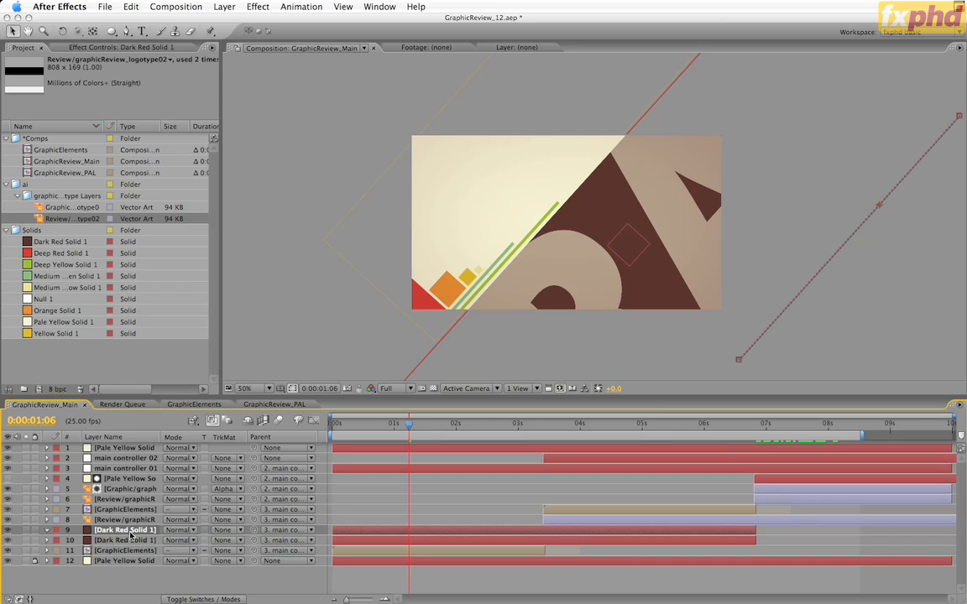
{"action": "key", "text": "m"}
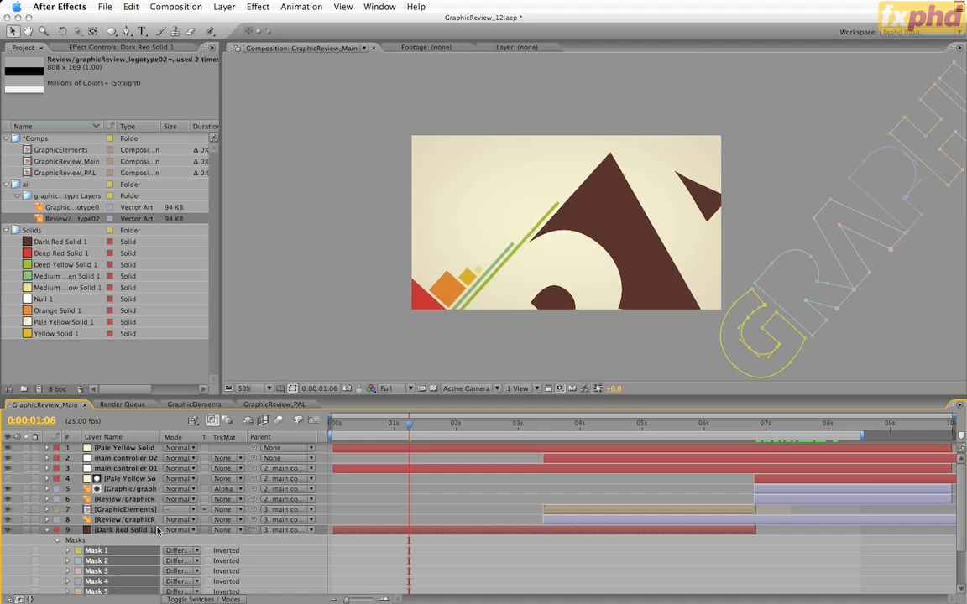
Go to 0:00:02:24 and fit the pasted masks over the letter shapes of the lower Dark Red Solid 1 layer
{"action": "left_click_drag", "start_coordinate": [436, 415], "coordinate": [515, 432]}
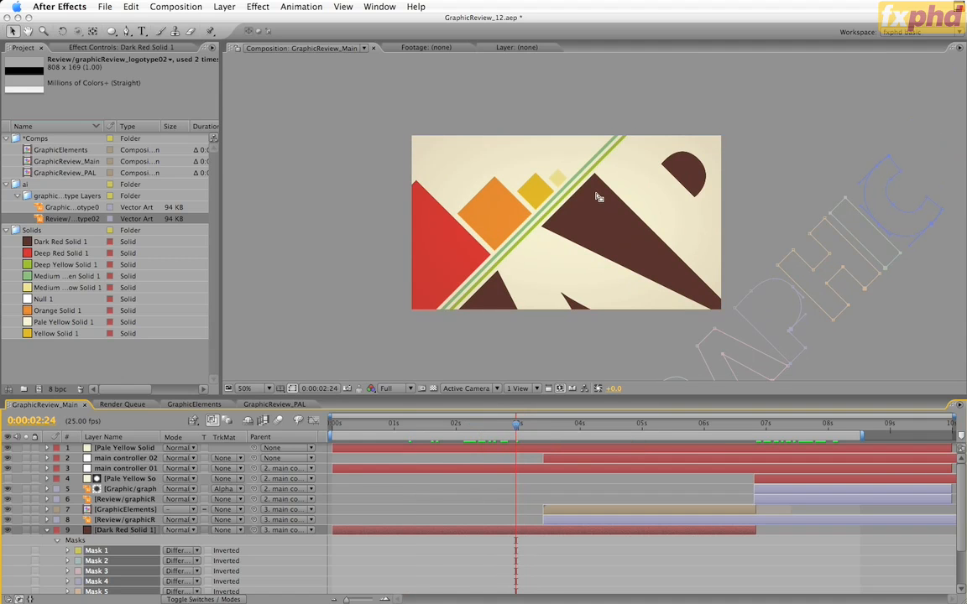
{"action": "scroll", "coordinate": [517, 452], "scroll_direction": "down", "scroll_amount": 3}
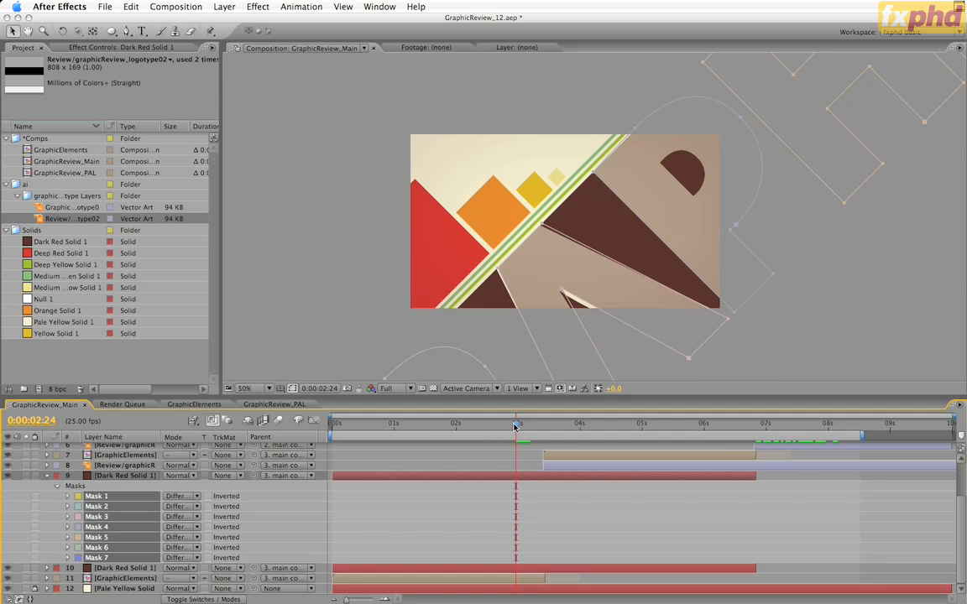
{"action": "left_click_drag", "start_coordinate": [515, 427], "coordinate": [513, 448]}
Delete the lower Dark Red Solid 1 layer and set the remaining copy's opacity to 100%
{"action": "left_click", "coordinate": [150, 570]}
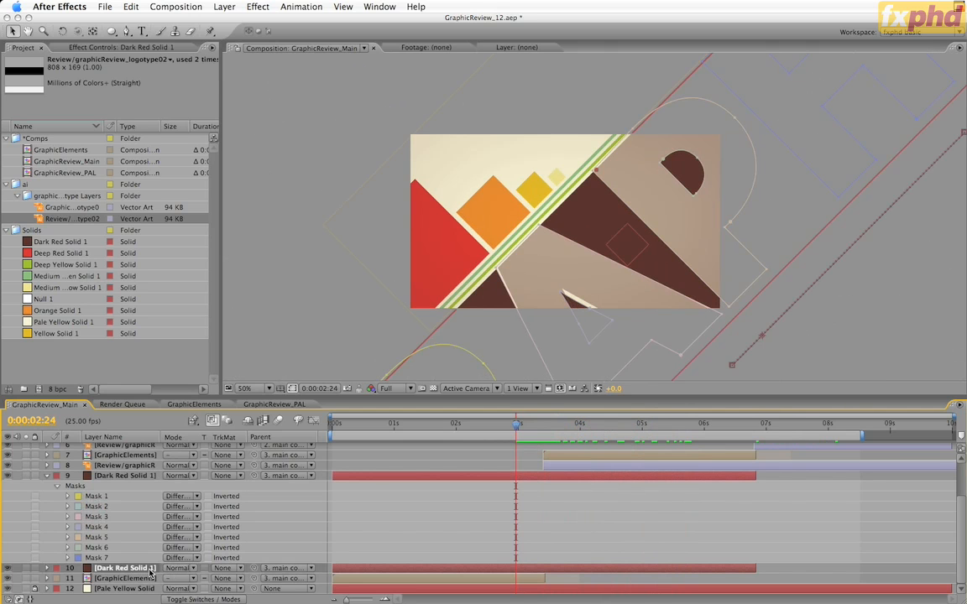
{"action": "key", "text": "Delete"}
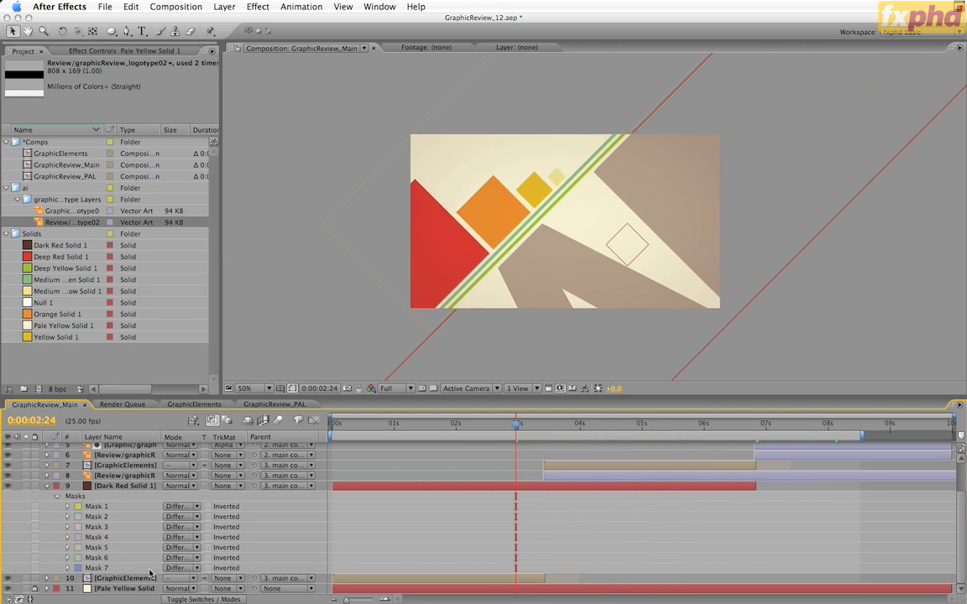
{"action": "left_click", "coordinate": [128, 487]}
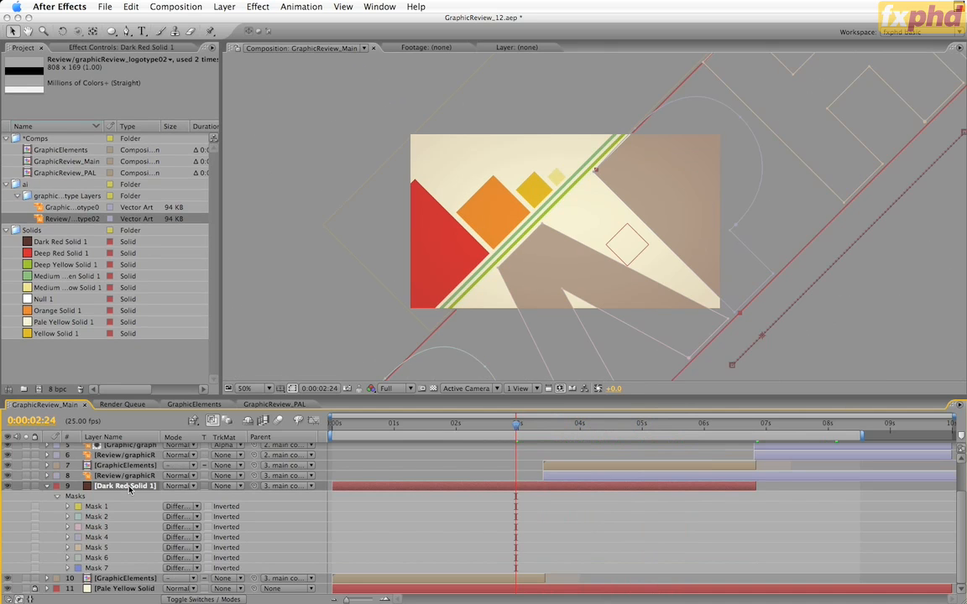
{"action": "key", "text": "t"}
{"action": "left_click_drag", "start_coordinate": [172, 540], "coordinate": [229, 545]}
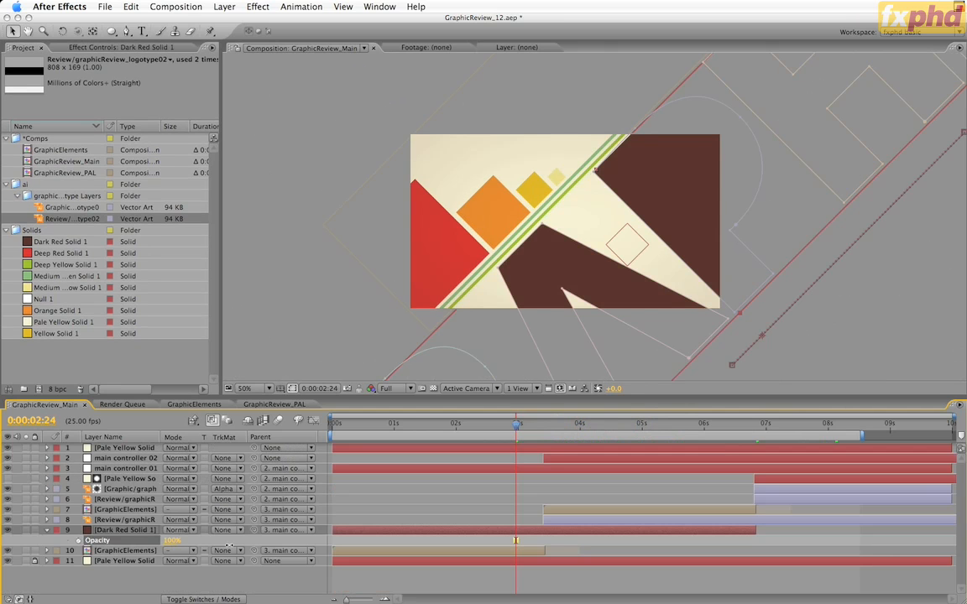
Set the mode of Mask 1 through Mask 7 on the Dark Red Solid 1 layer to Subtract
{"action": "left_click", "coordinate": [130, 532]}
{"action": "key", "text": "m"}
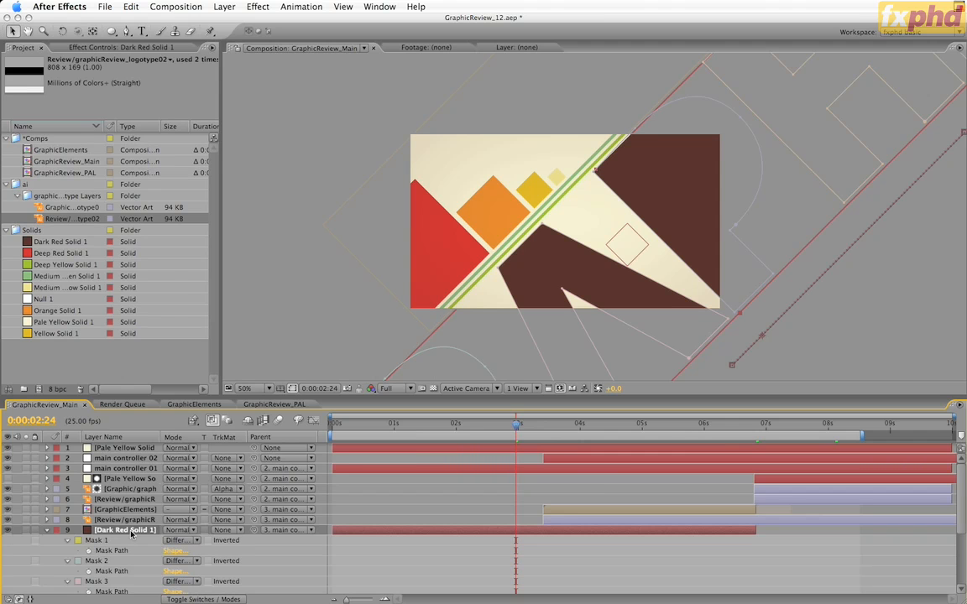
{"action": "key", "text": "grave"}
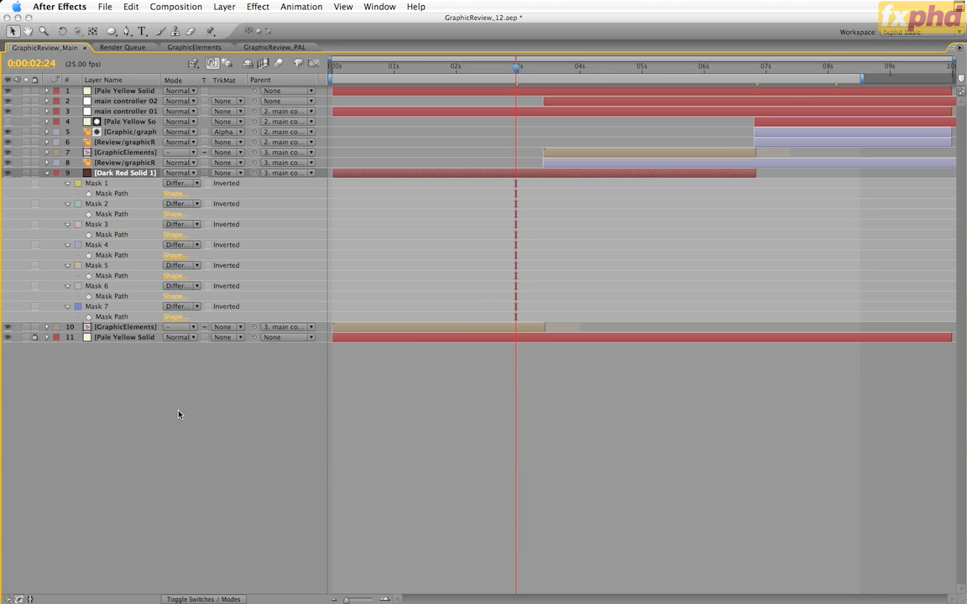
{"action": "key", "text": "super+z"}
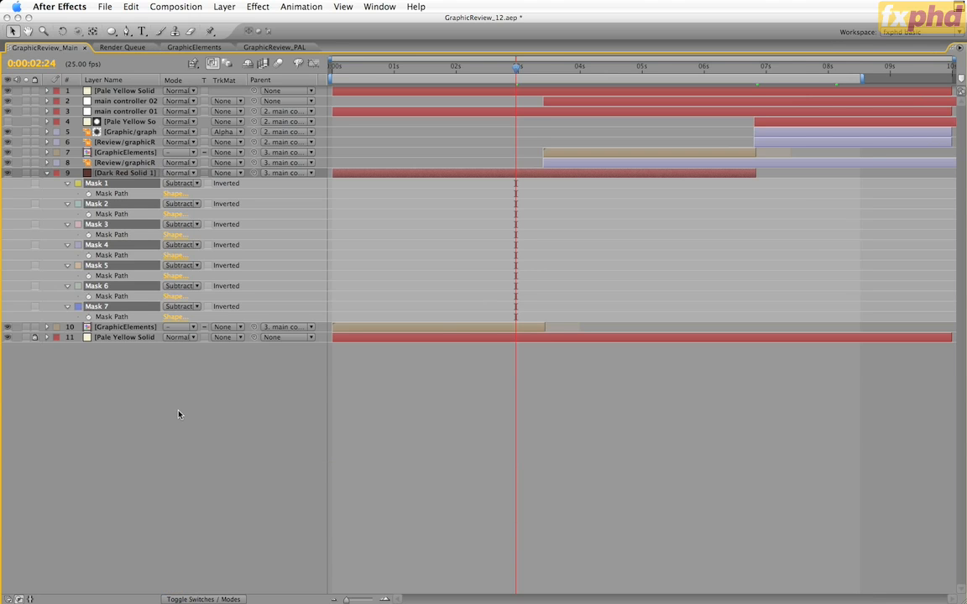
{"action": "key", "text": "grave"}
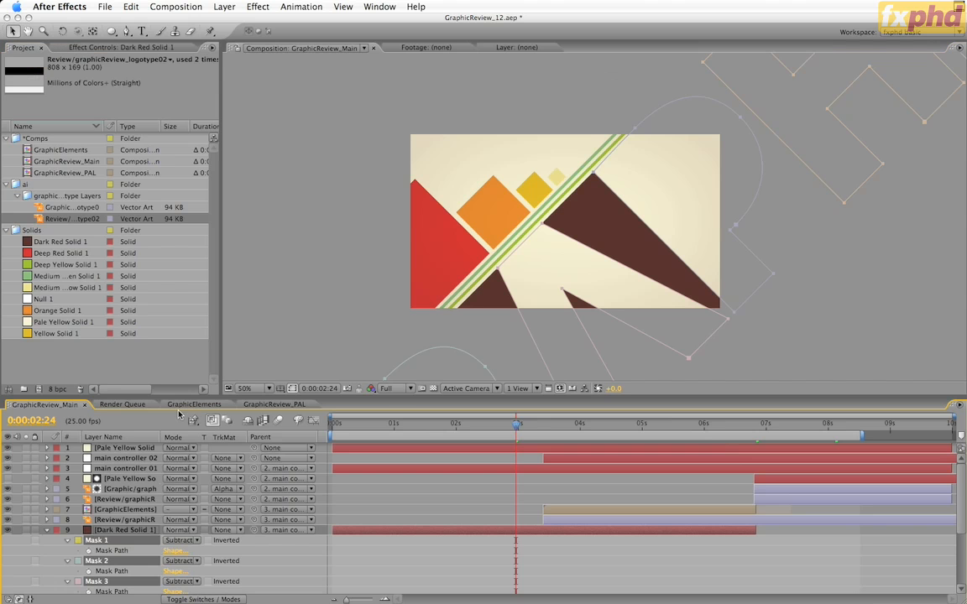
Set main controller 02's keyframes at 0:00:06:20 to a scale of 650% and an anchor point of 0.1, 28.7
{"action": "left_click_drag", "start_coordinate": [435, 428], "coordinate": [770, 449]}
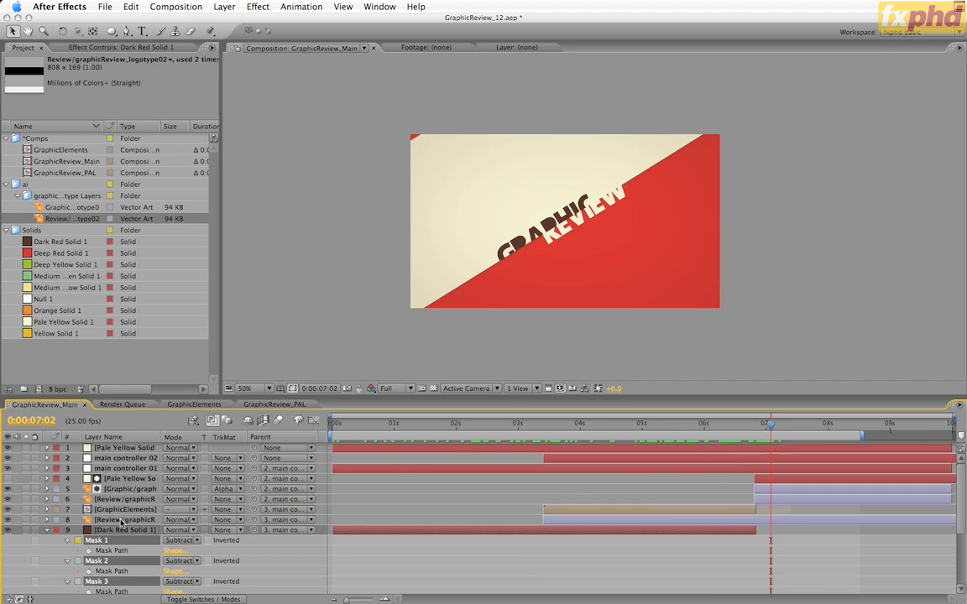
{"action": "left_click", "coordinate": [137, 459]}
{"action": "key", "text": "u"}
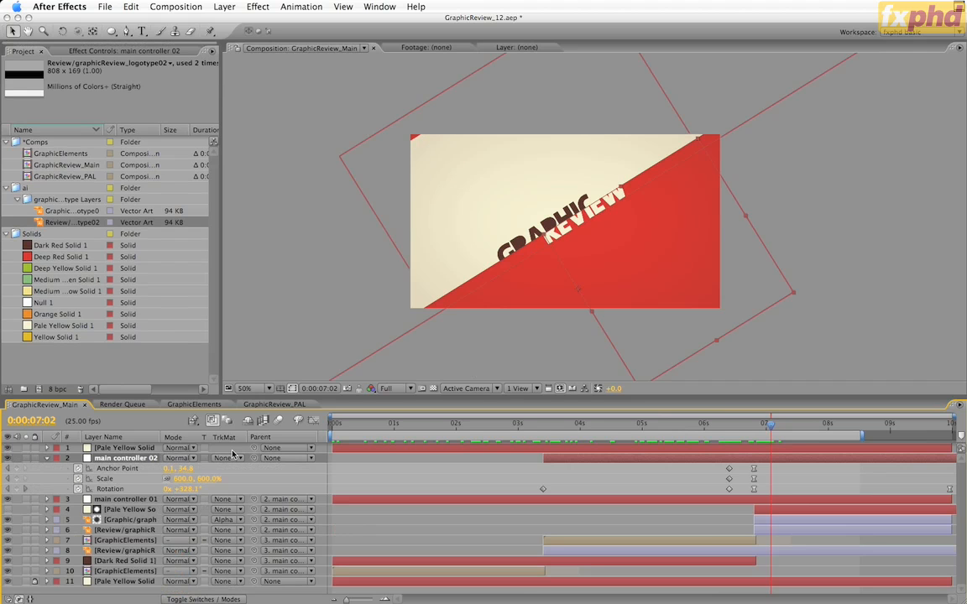
{"action": "key", "text": "j"}
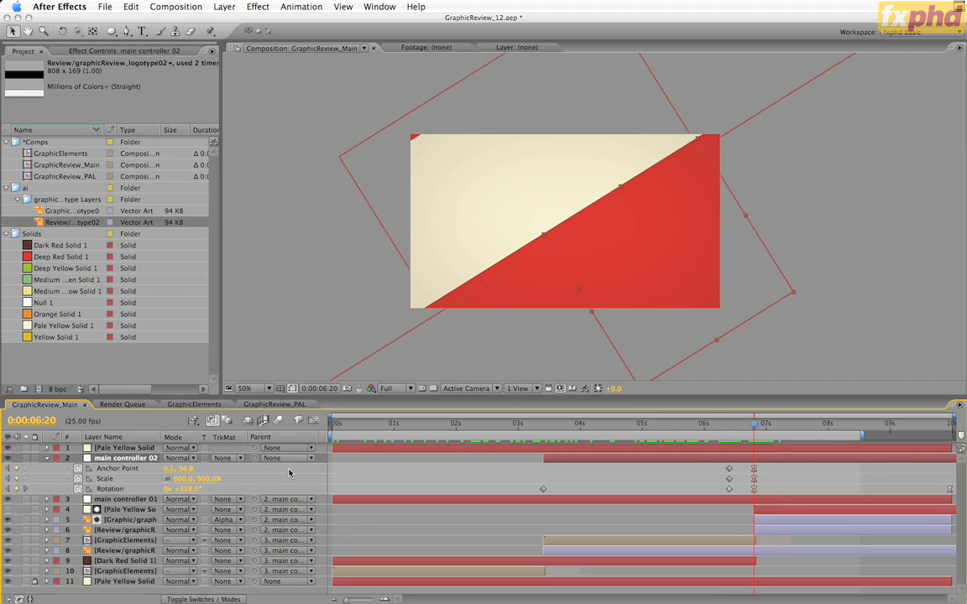
{"action": "left_click", "coordinate": [181, 478]}
{"action": "type", "text": "650"}
{"action": "key", "text": "Return"}
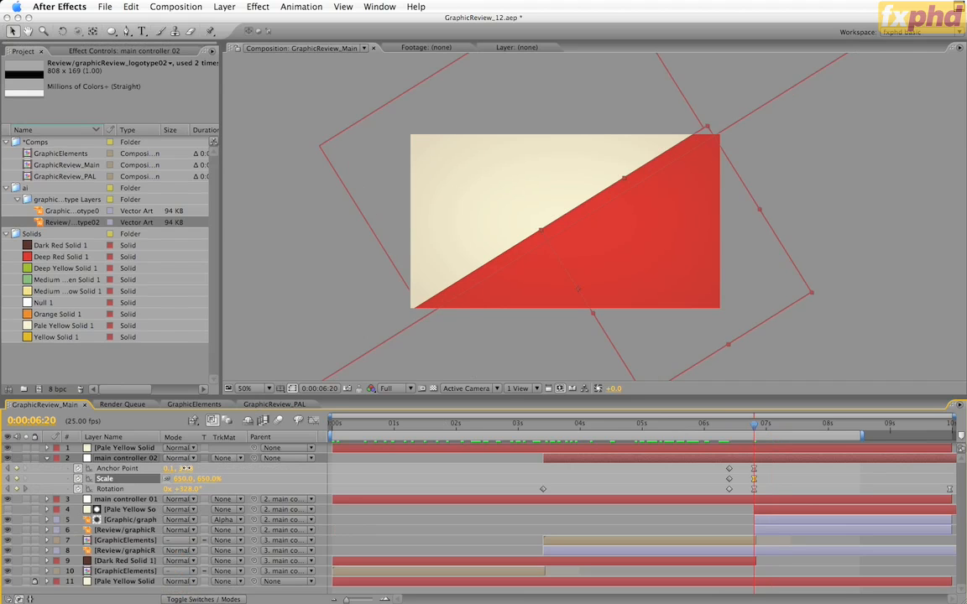
{"action": "left_click_drag", "start_coordinate": [186, 468], "coordinate": [138, 478]}
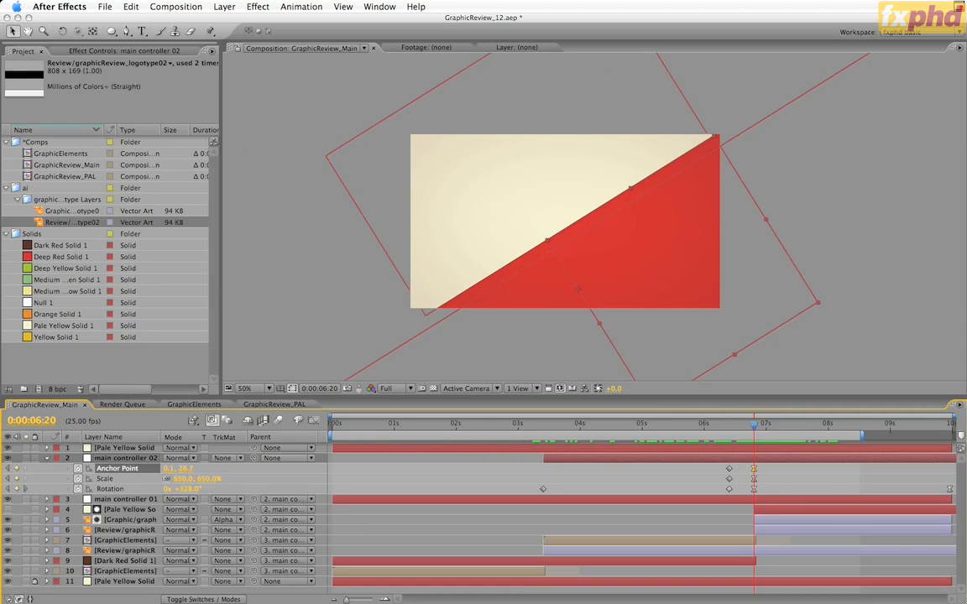
{"action": "left_click_drag", "start_coordinate": [754, 429], "coordinate": [788, 447]}
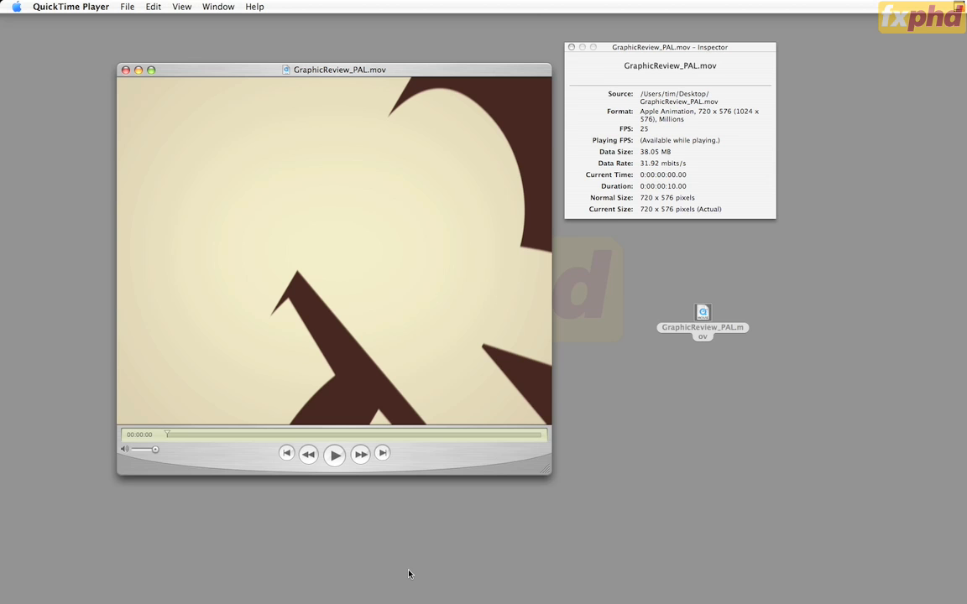
Play GraphicReview_PAL.mov in QuickTime Player and remove the movie file from the desktop
{"action": "left_click", "coordinate": [335, 455]}
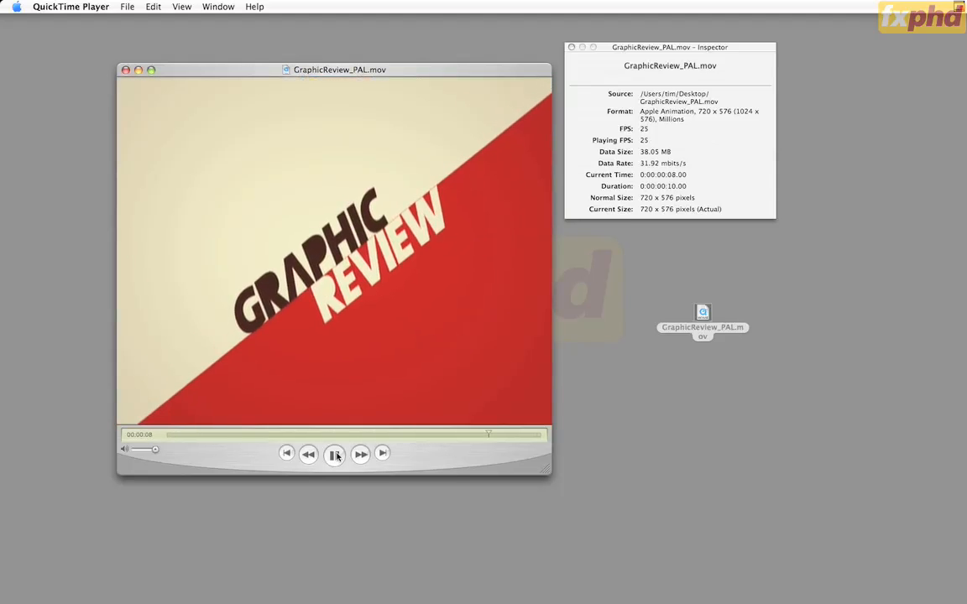
{"action": "key", "text": "super+q"}
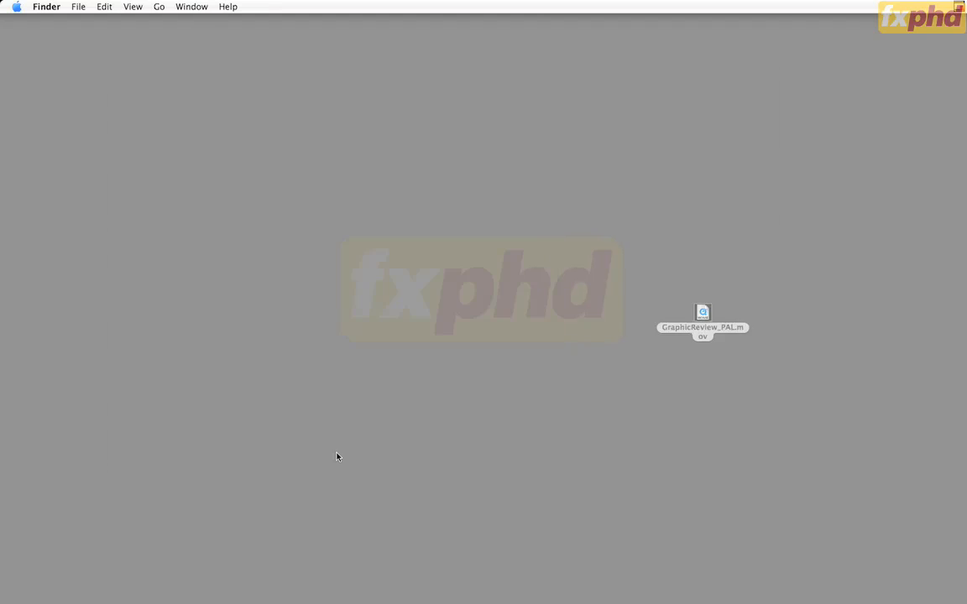
{"action": "left_click_drag", "start_coordinate": [703, 313], "coordinate": [910, 602]}
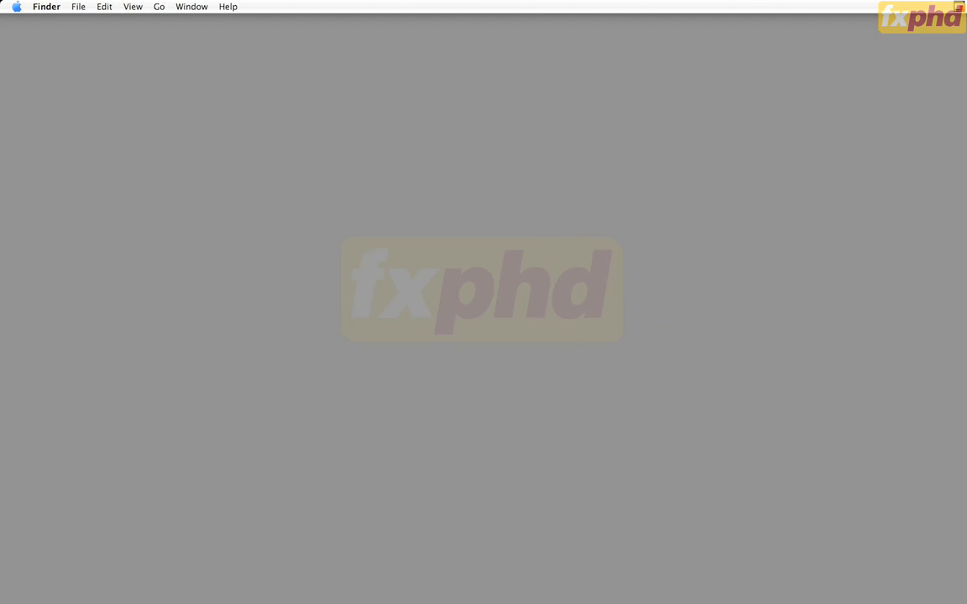